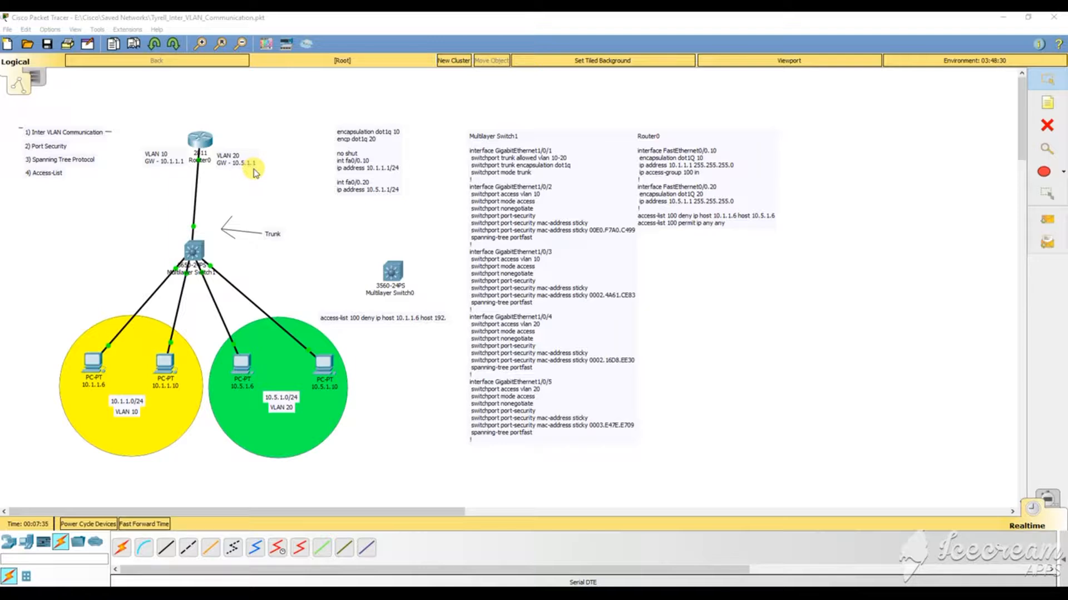
{"action": "scroll", "coordinate": [446, 352], "scroll_direction": "down", "scroll_amount": 3}
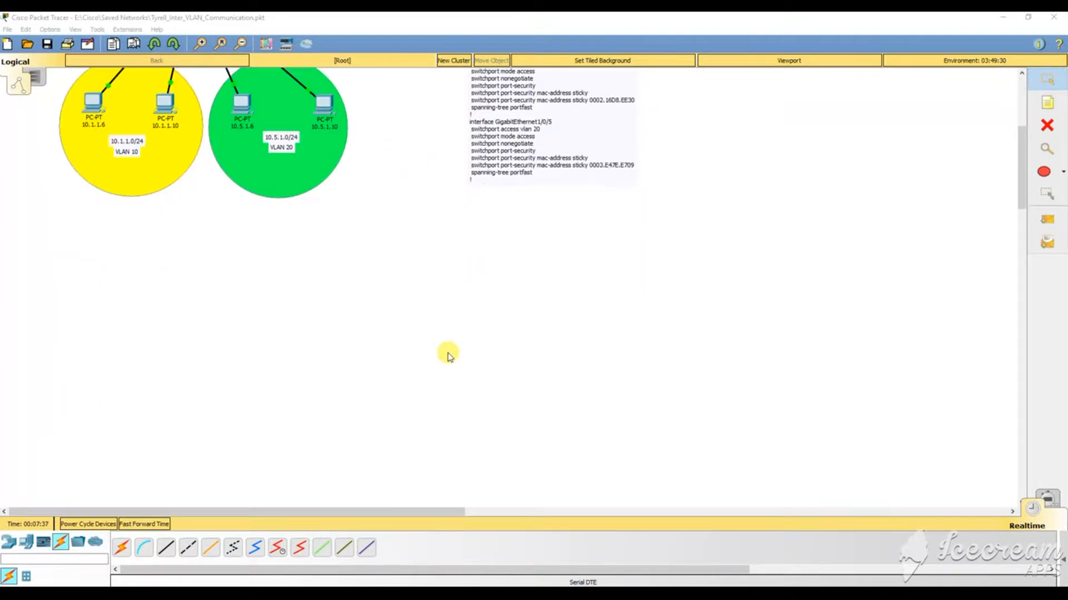
{"action": "scroll", "coordinate": [421, 356], "scroll_direction": "up", "scroll_amount": 3}
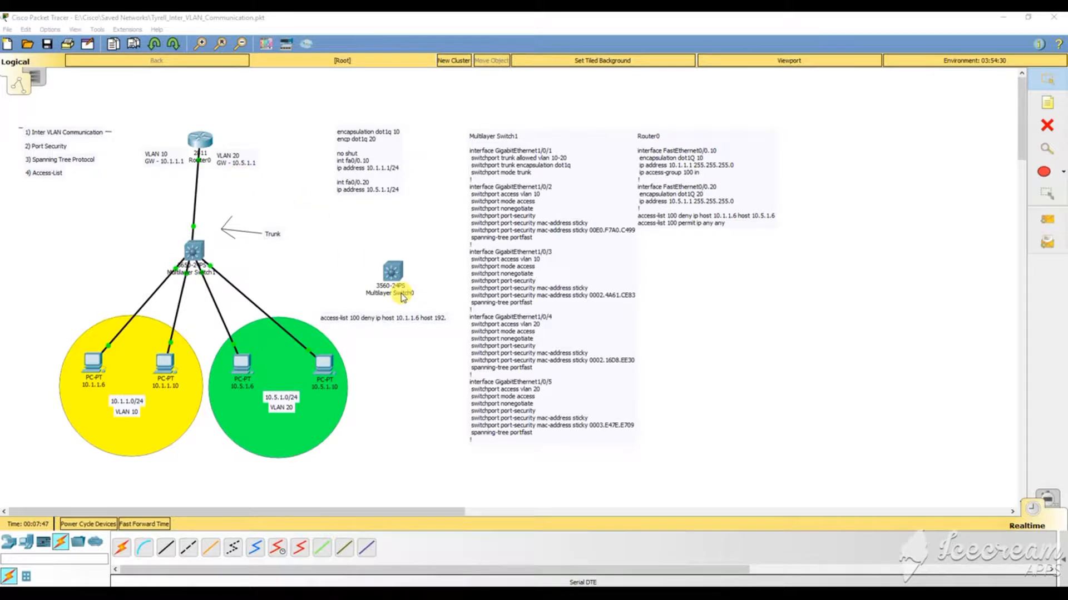
{"action": "scroll", "coordinate": [403, 297], "scroll_direction": "down", "scroll_amount": 6}
{"action": "scroll", "coordinate": [403, 298], "scroll_direction": "up", "scroll_amount": 2}
{"action": "scroll", "coordinate": [401, 294], "scroll_direction": "up", "scroll_amount": 4}
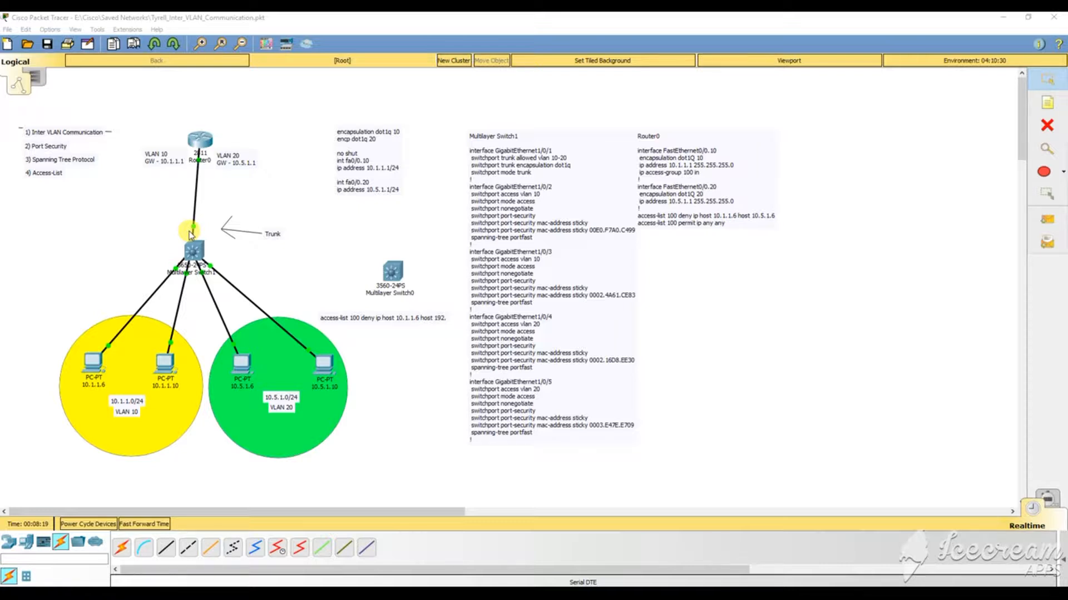
Place a 2811 router in the empty workspace area below the existing topology.
{"action": "scroll", "coordinate": [362, 275], "scroll_direction": "down", "scroll_amount": 5}
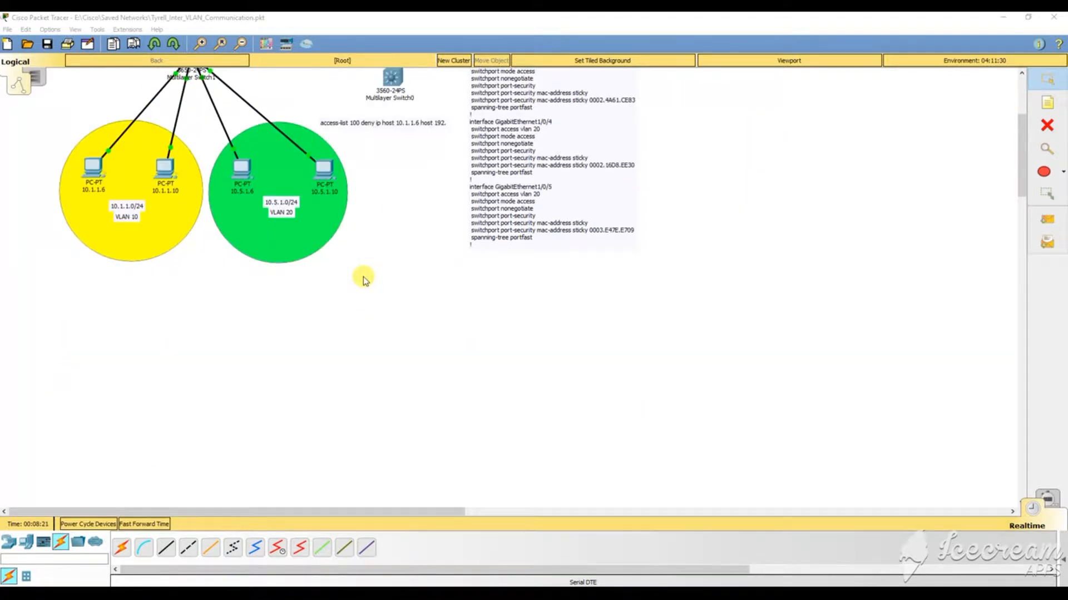
{"action": "scroll", "coordinate": [362, 278], "scroll_direction": "down", "scroll_amount": 6}
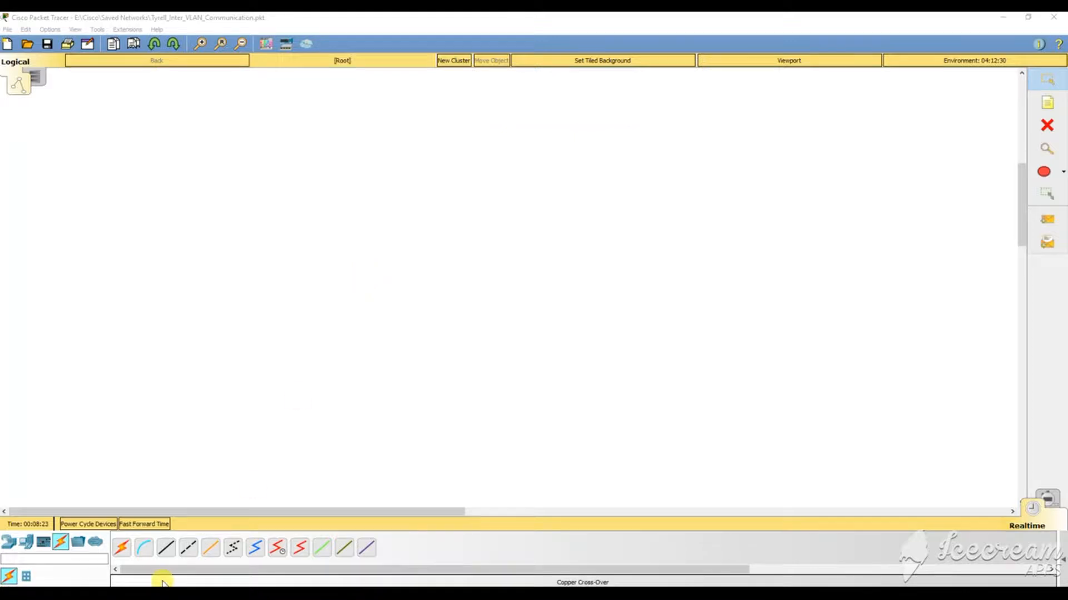
{"action": "left_click", "coordinate": [8, 543]}
{"action": "left_click", "coordinate": [411, 547]}
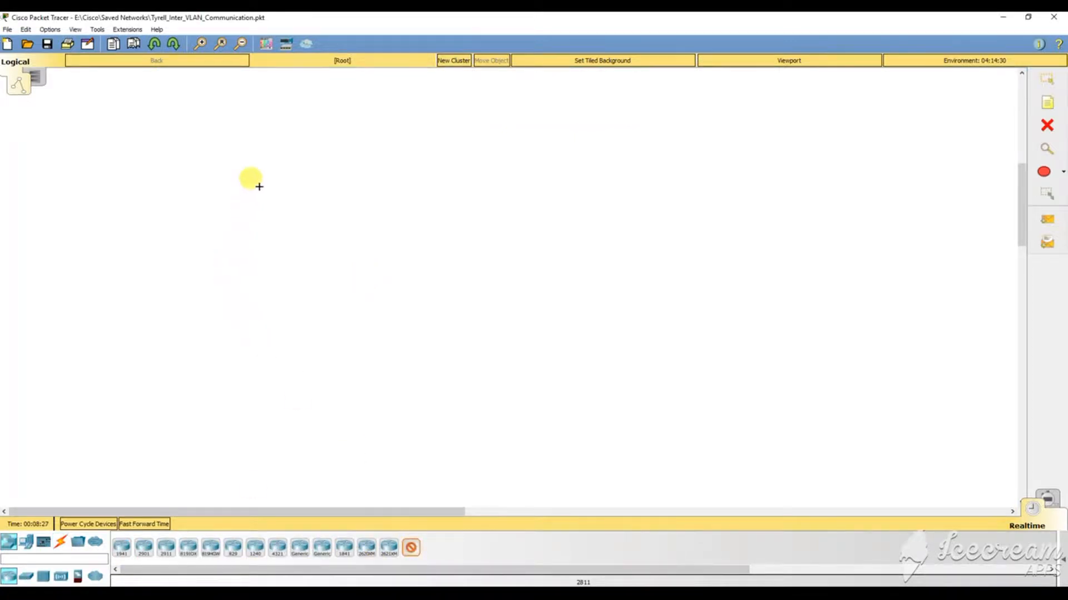
{"action": "left_click", "coordinate": [222, 135]}
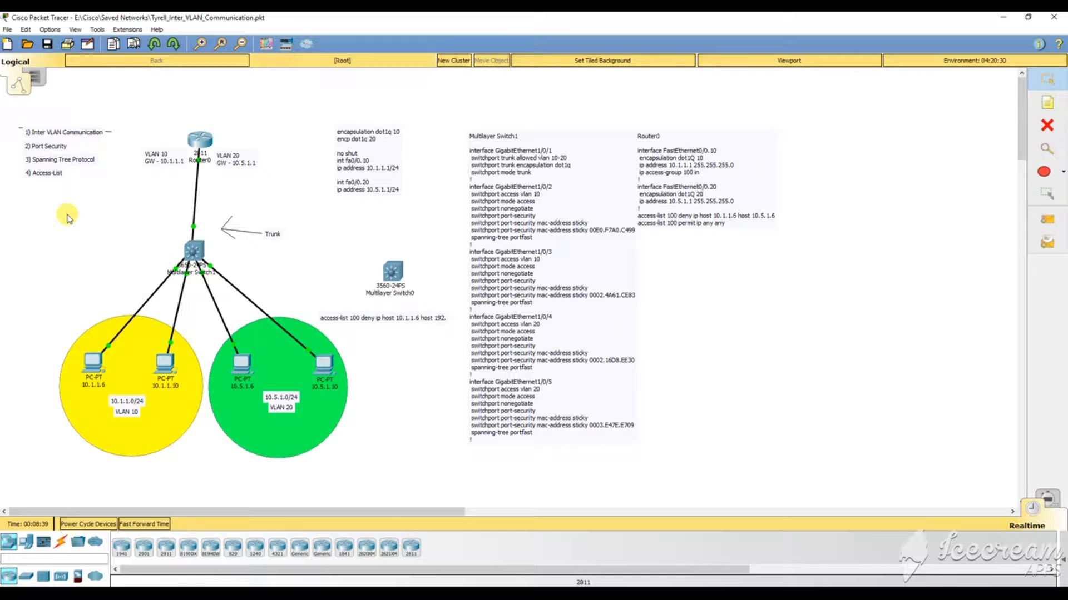
Add a 3650-24PS multilayer switch directly below the new 2811 router.
{"action": "scroll", "coordinate": [78, 225], "scroll_direction": "down", "scroll_amount": 6}
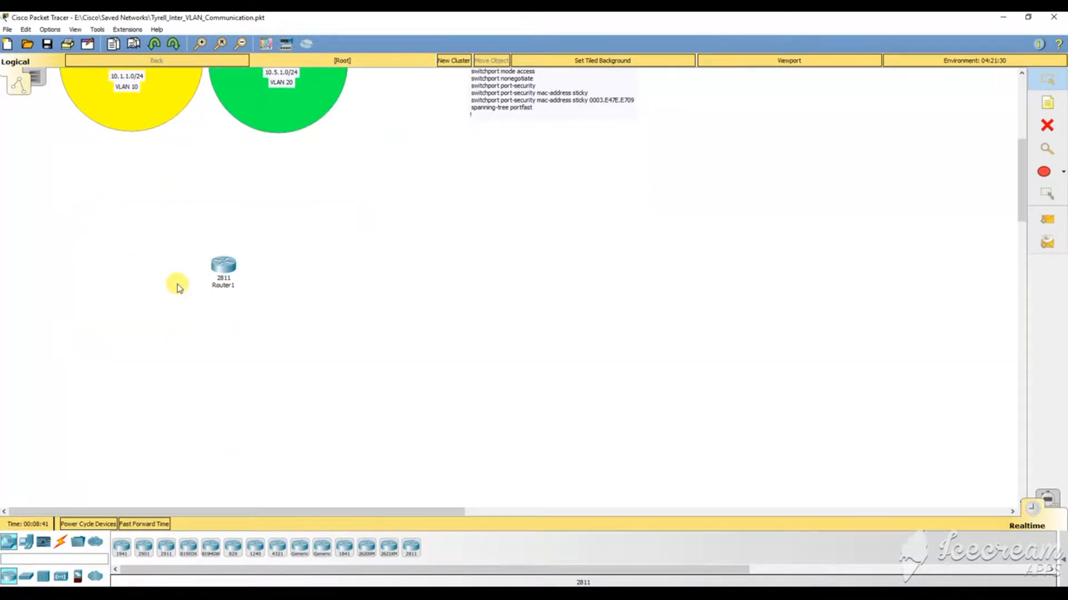
{"action": "scroll", "coordinate": [184, 286], "scroll_direction": "down", "scroll_amount": 1}
{"action": "scroll", "coordinate": [189, 288], "scroll_direction": "down", "scroll_amount": 1}
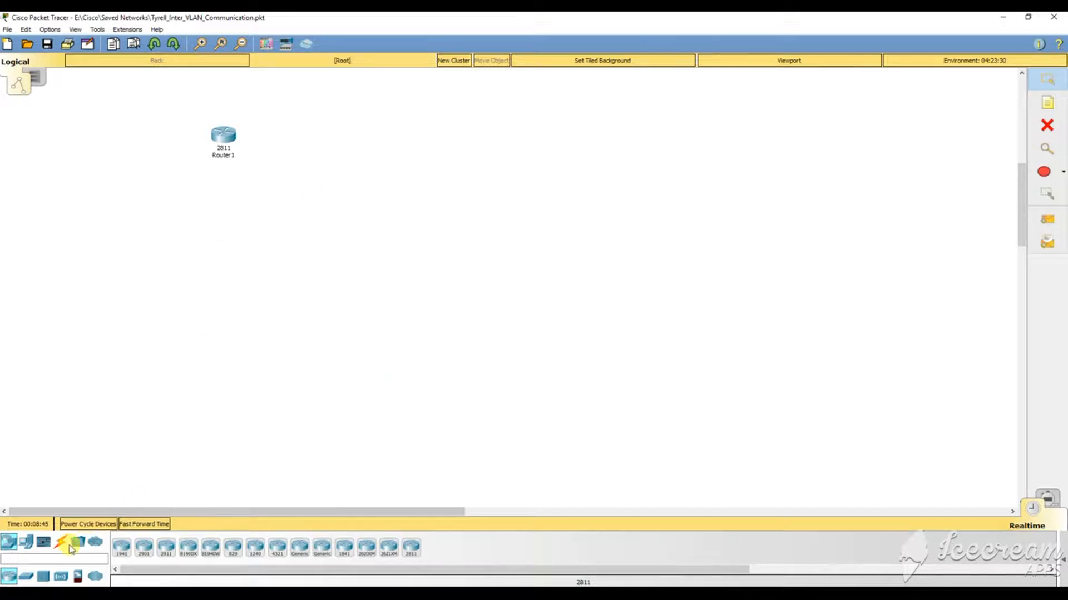
{"action": "left_click", "coordinate": [27, 577]}
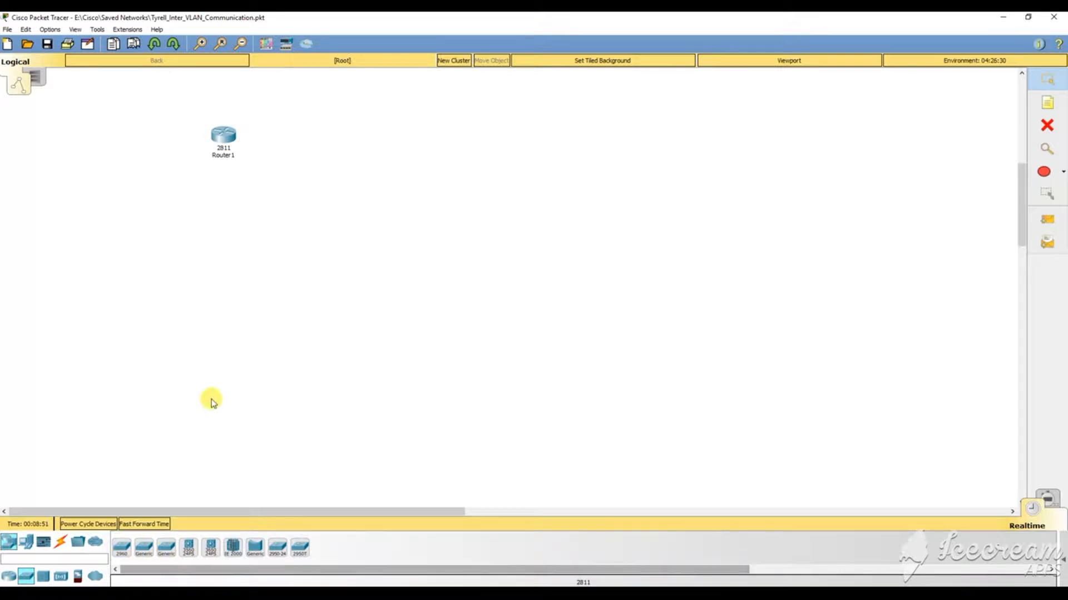
{"action": "scroll", "coordinate": [212, 406], "scroll_direction": "up", "scroll_amount": 5}
{"action": "scroll", "coordinate": [214, 398], "scroll_direction": "up", "scroll_amount": 2}
{"action": "scroll", "coordinate": [214, 399], "scroll_direction": "down", "scroll_amount": 10}
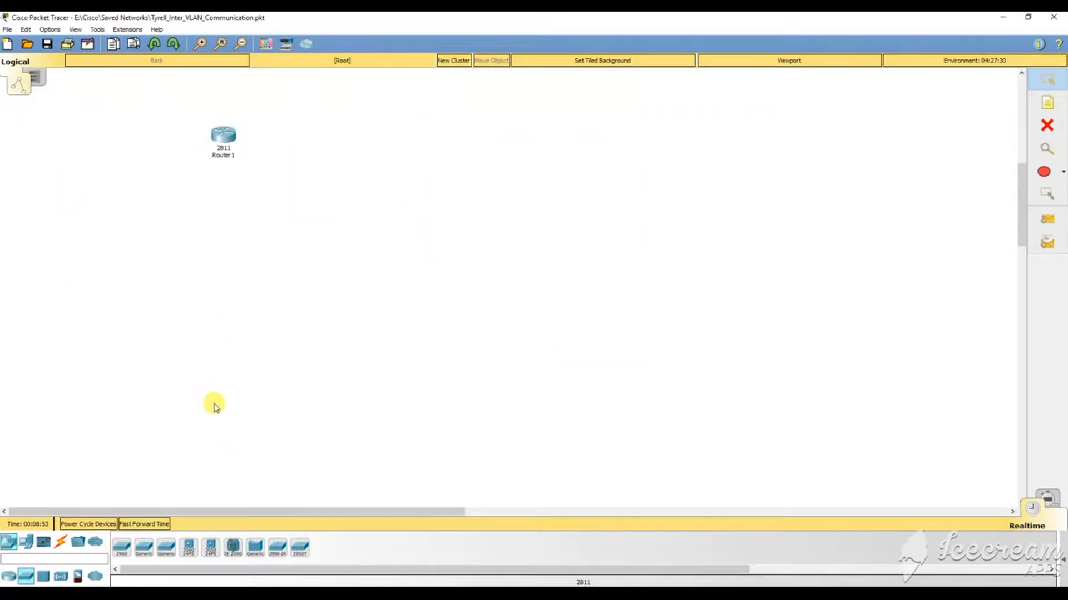
{"action": "left_click_drag", "start_coordinate": [211, 556], "coordinate": [221, 238]}
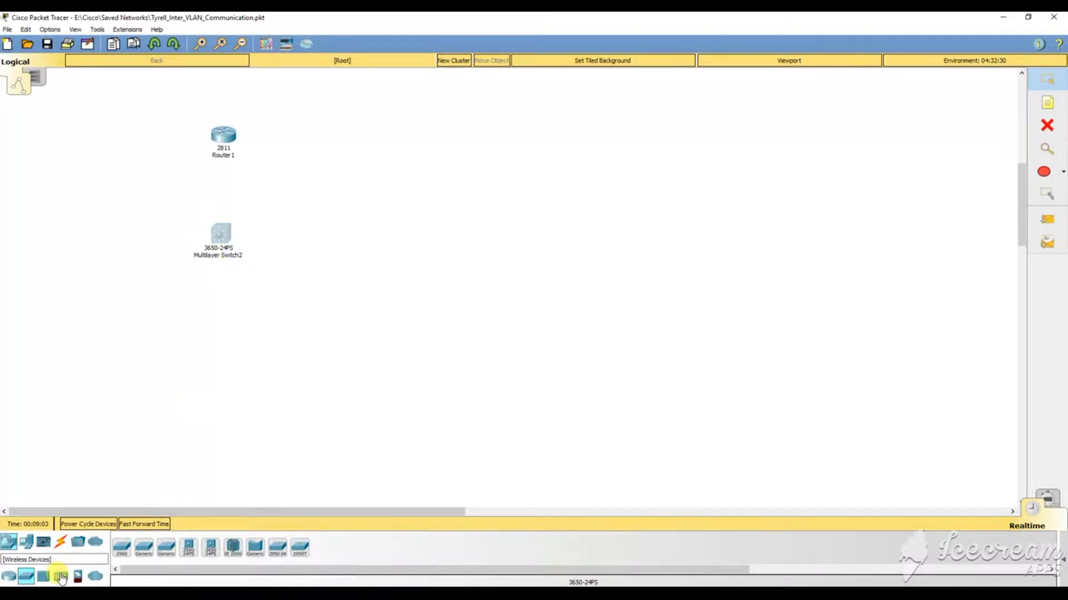
Place four generic PCs in a row below the new switch, two on each side of it.
{"action": "left_click", "coordinate": [28, 540]}
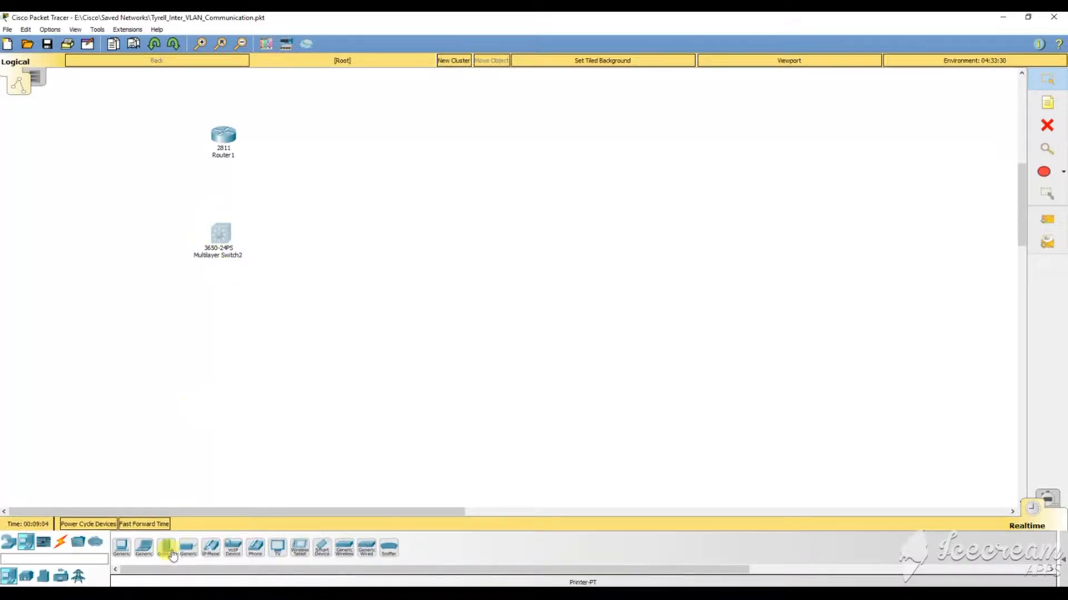
{"action": "left_click", "coordinate": [120, 547]}
{"action": "left_click", "coordinate": [102, 327]}
{"action": "left_click", "coordinate": [120, 548]}
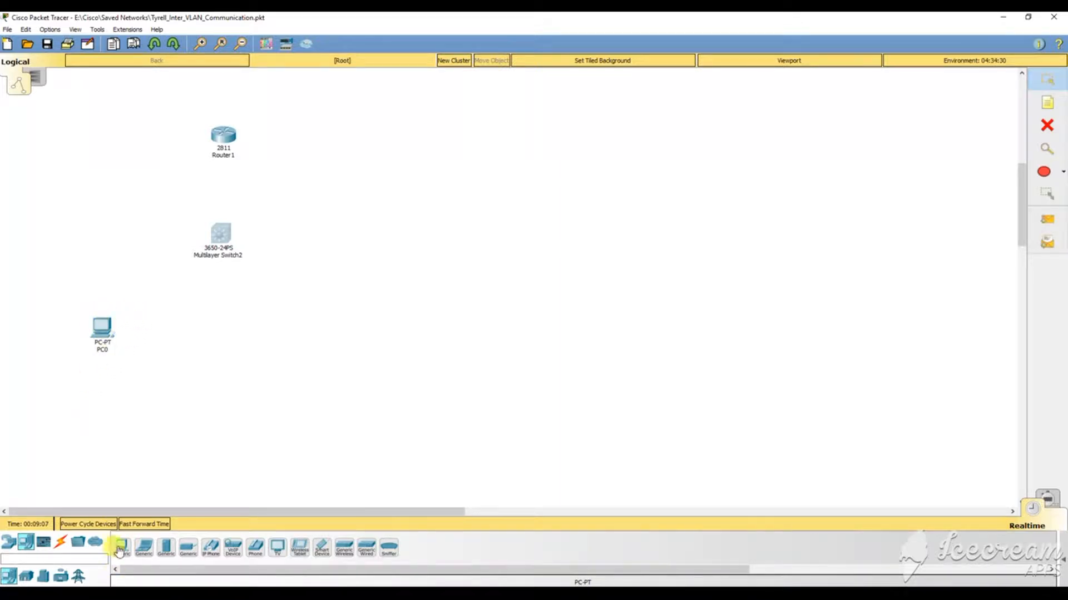
{"action": "left_click", "coordinate": [167, 327]}
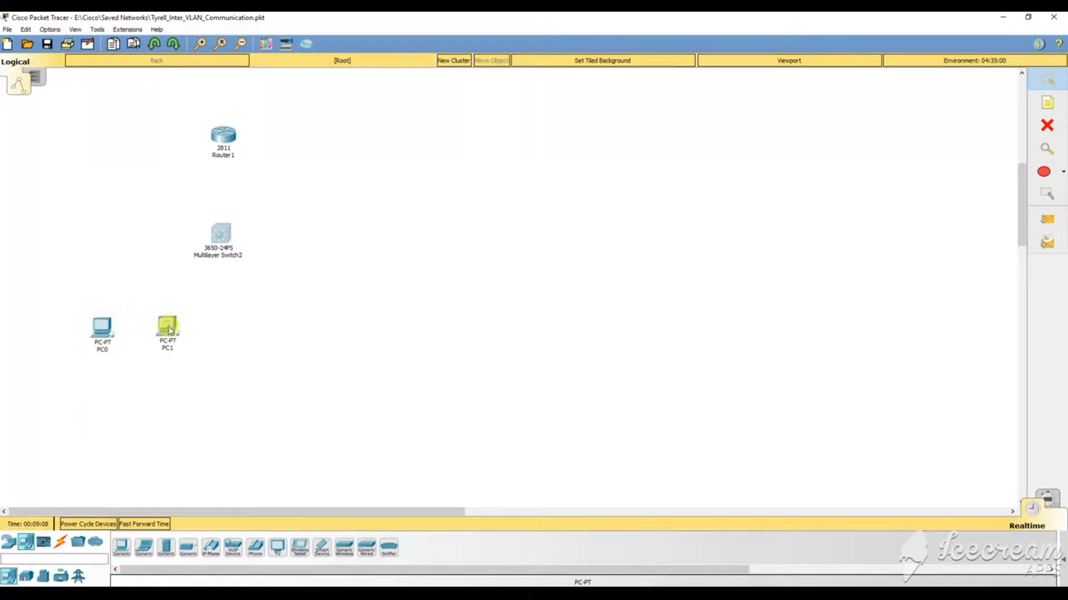
{"action": "left_click", "coordinate": [120, 547]}
{"action": "left_click", "coordinate": [269, 328]}
{"action": "left_click", "coordinate": [120, 548]}
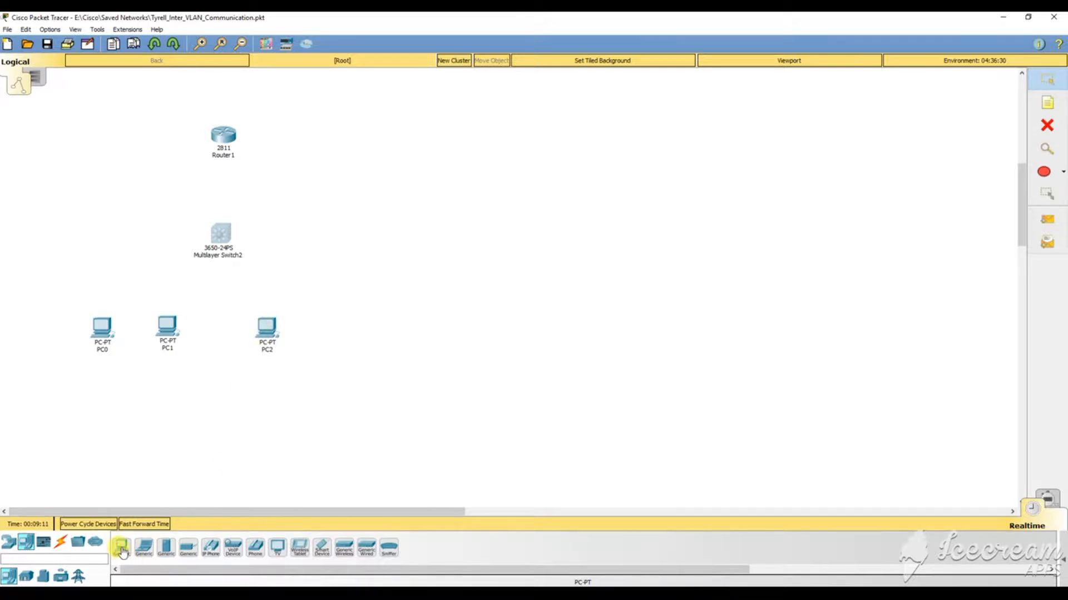
{"action": "left_click", "coordinate": [325, 327]}
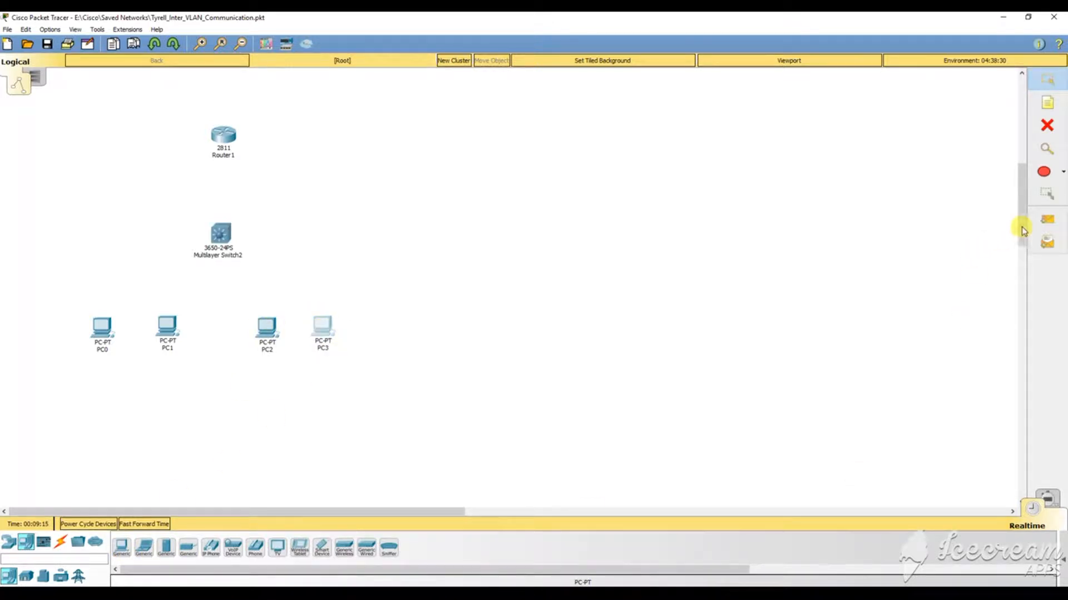
Start an ellipse drawing with outline colour #08ffa0 and save that green as a custom colour.
{"action": "left_click", "coordinate": [1063, 172]}
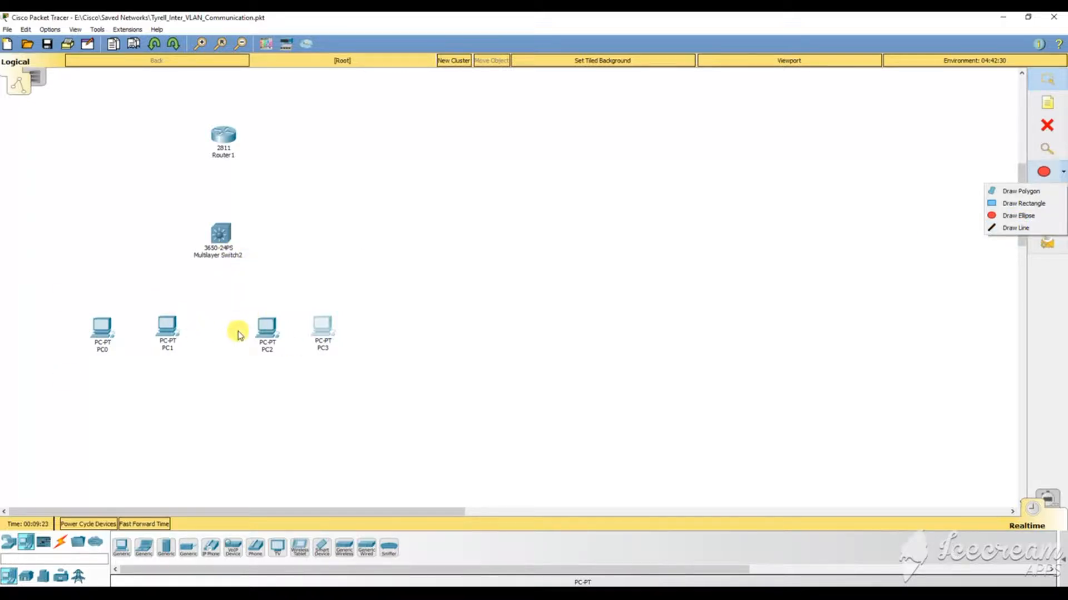
{"action": "left_click", "coordinate": [1022, 216]}
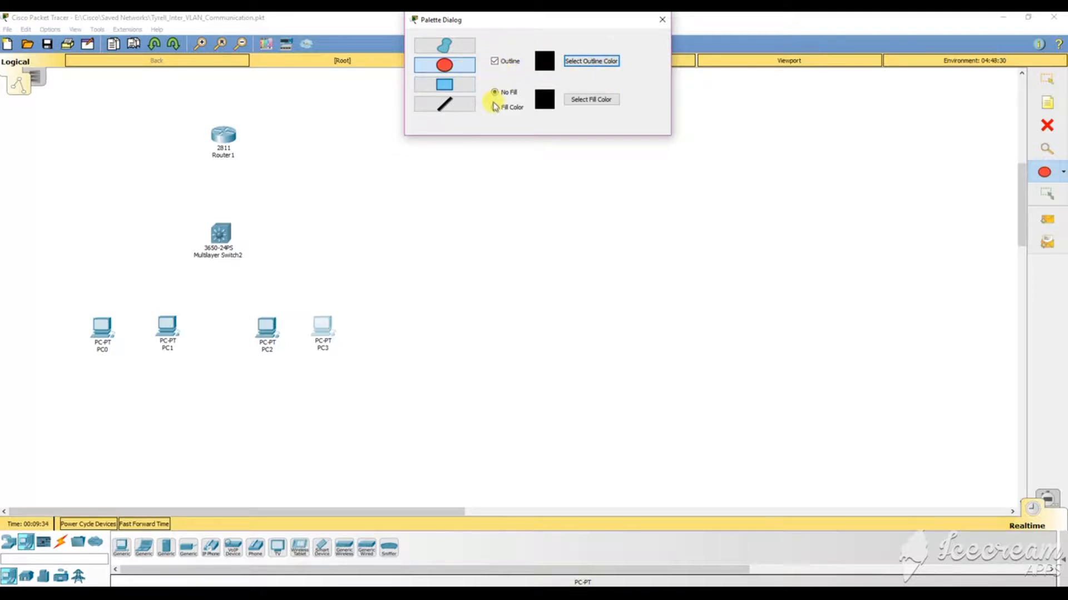
{"action": "left_click", "coordinate": [591, 61]}
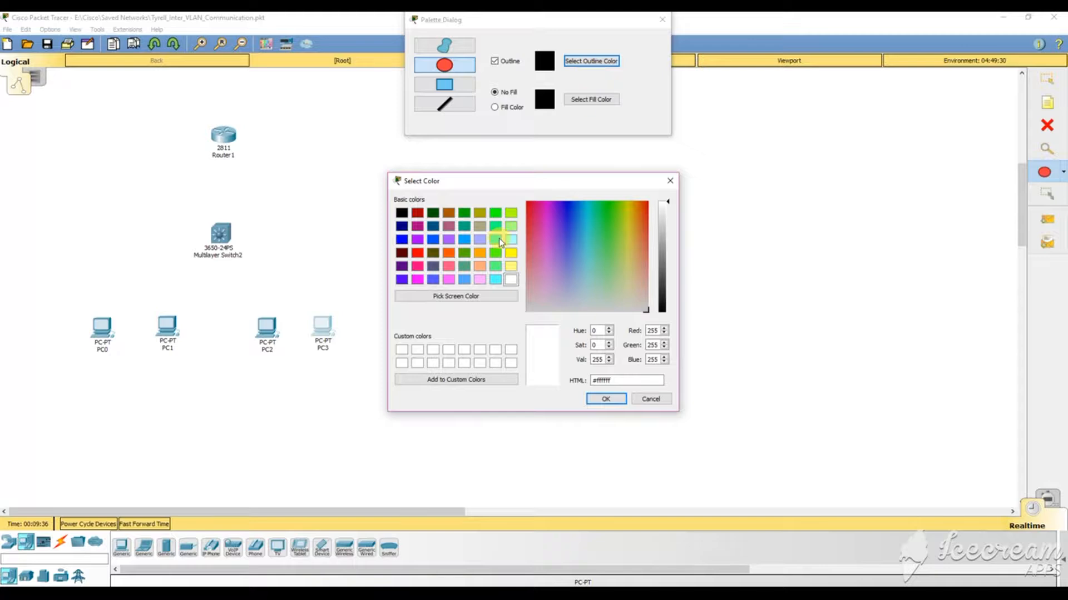
{"action": "left_click", "coordinate": [495, 239]}
{"action": "left_click_drag", "start_coordinate": [589, 208], "coordinate": [595, 208]}
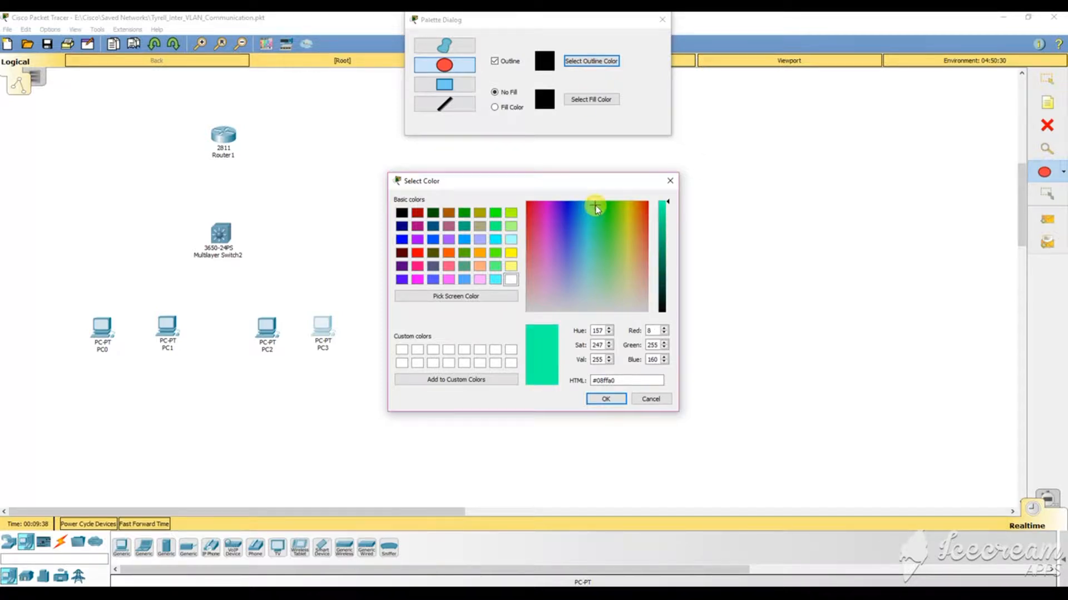
{"action": "left_click", "coordinate": [416, 378]}
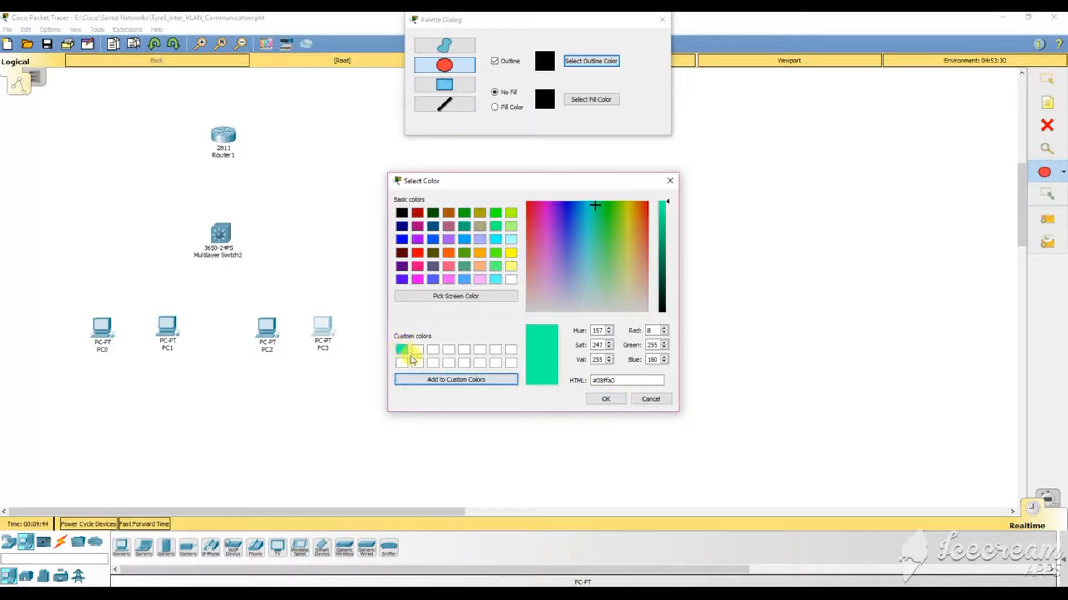
{"action": "left_click", "coordinate": [606, 398]}
Enable fill with the saved green custom colour and draw a filled circle around PC0 and PC1.
{"action": "left_click", "coordinate": [580, 97]}
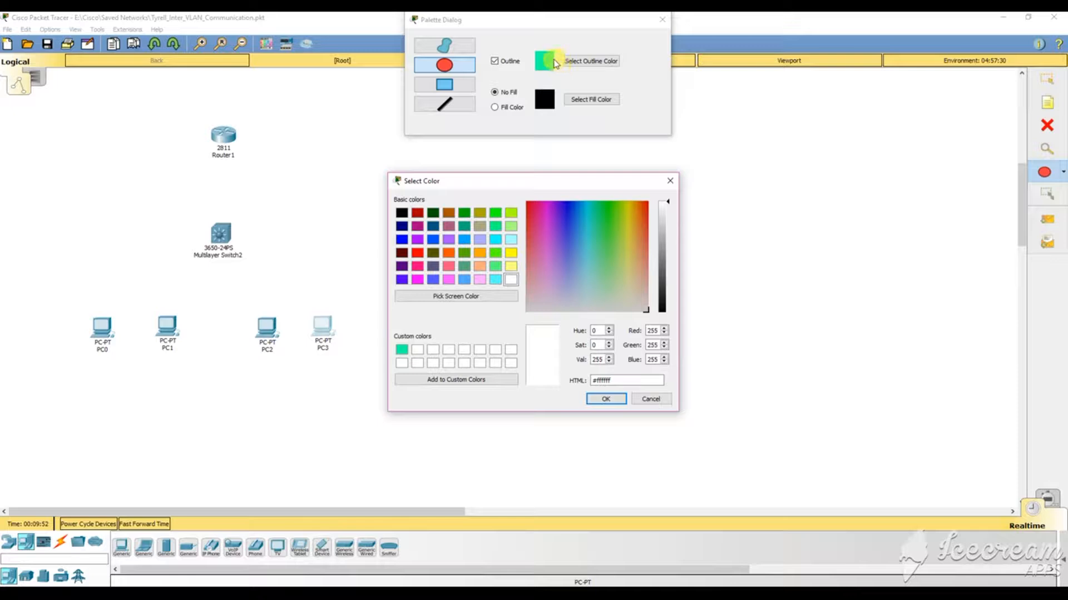
{"action": "left_click", "coordinate": [402, 350]}
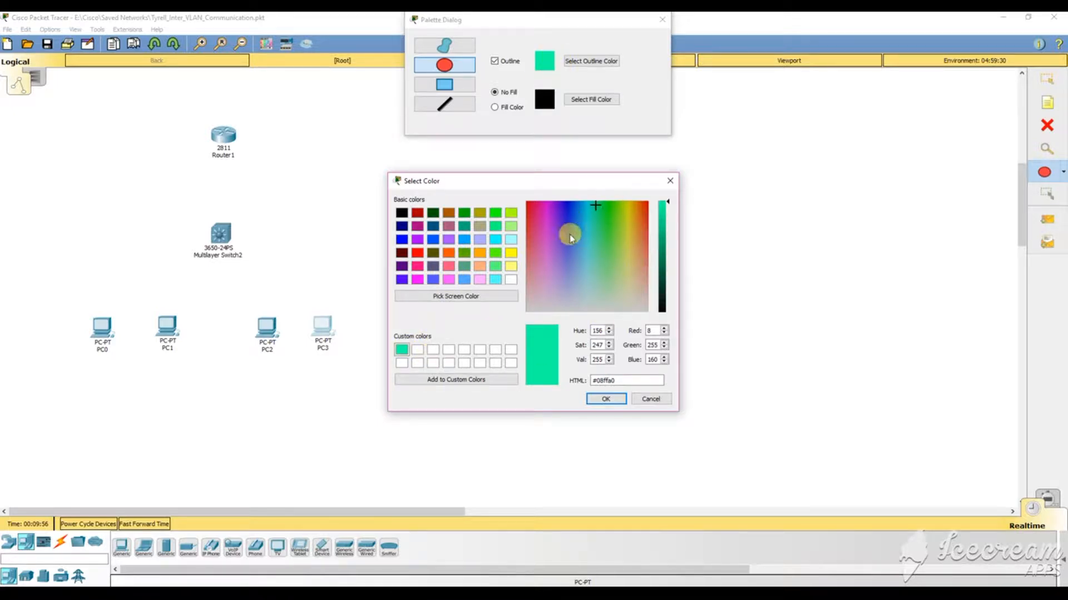
{"action": "left_click", "coordinate": [606, 400]}
{"action": "left_click", "coordinate": [492, 107]}
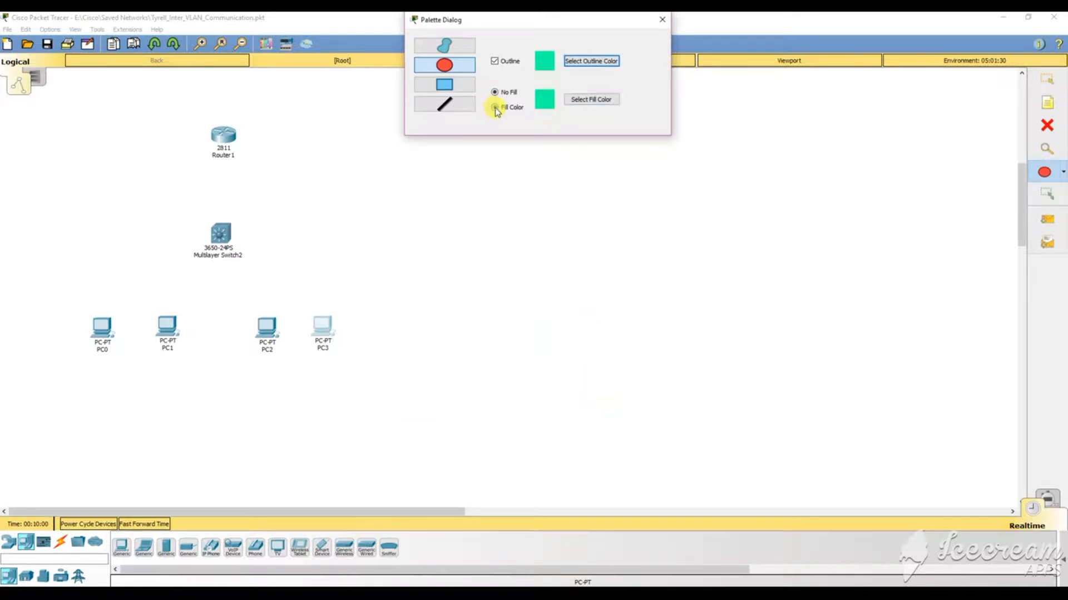
{"action": "left_click_drag", "start_coordinate": [58, 264], "coordinate": [216, 424]}
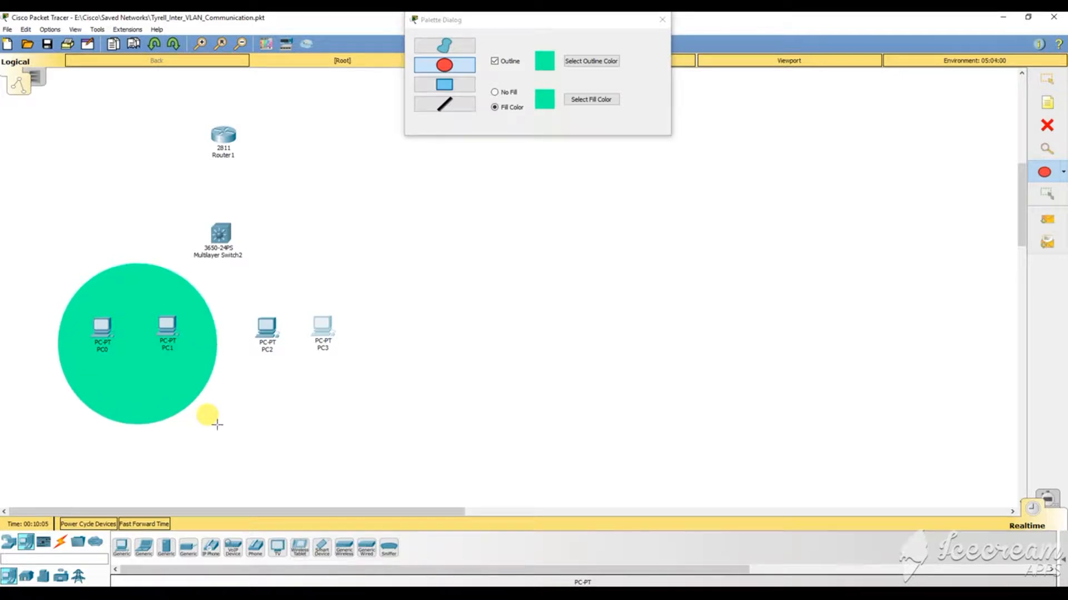
Set the ellipse outline colour to orange #ff8269 and save it as the second custom colour.
{"action": "left_click", "coordinate": [589, 61]}
{"action": "left_click", "coordinate": [418, 349]}
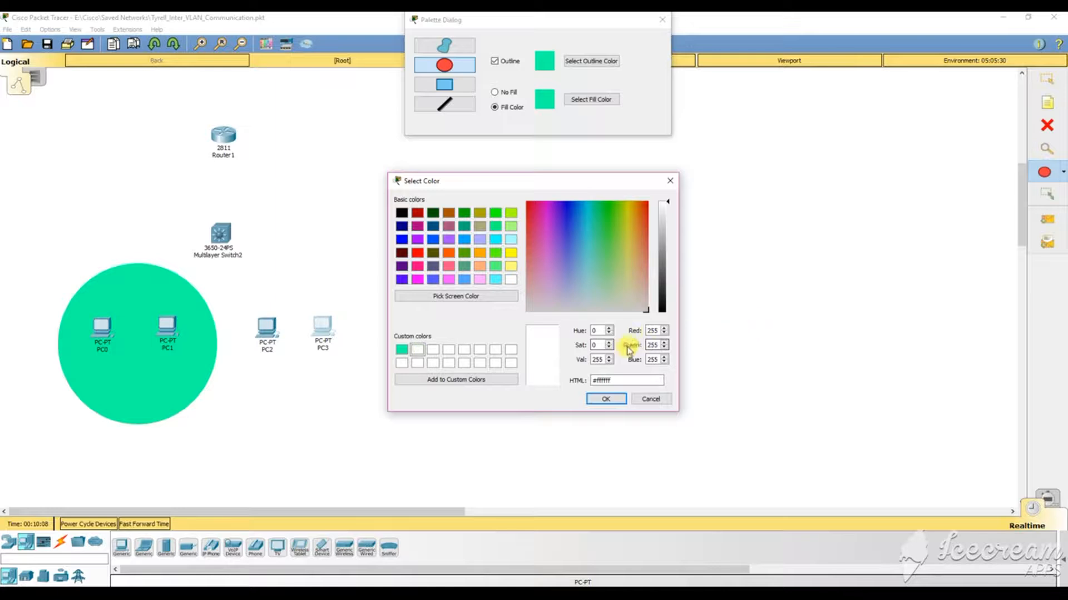
{"action": "left_click", "coordinate": [644, 246]}
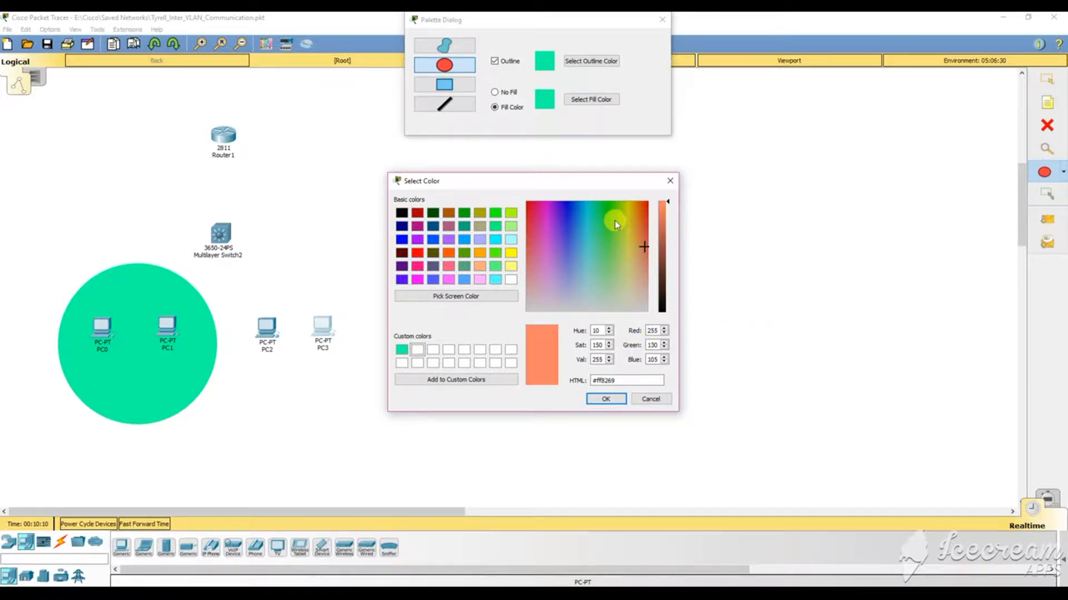
{"action": "left_click", "coordinate": [437, 382]}
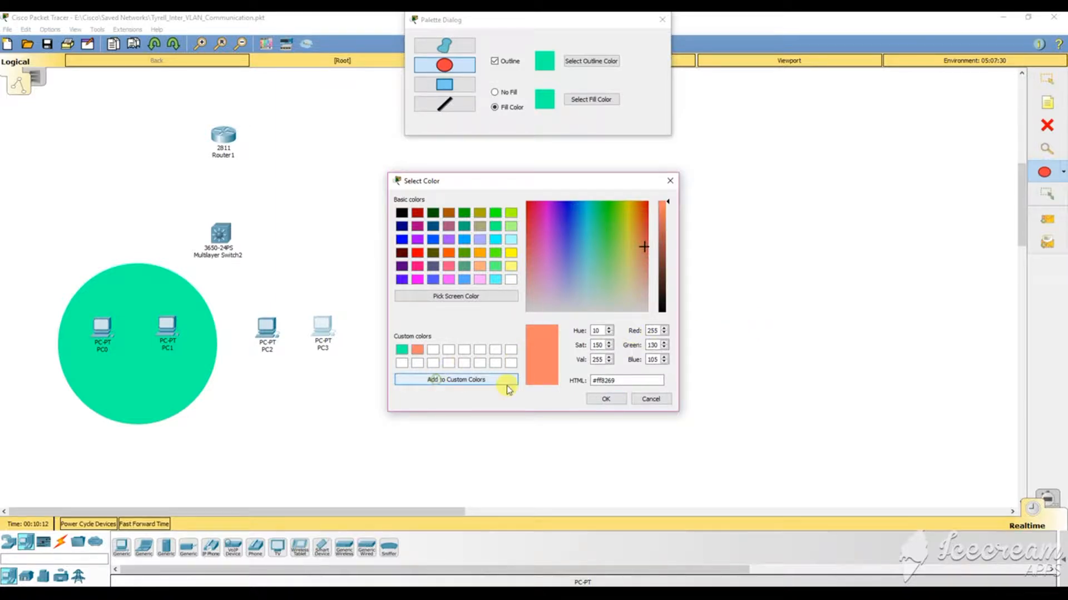
{"action": "left_click", "coordinate": [603, 398]}
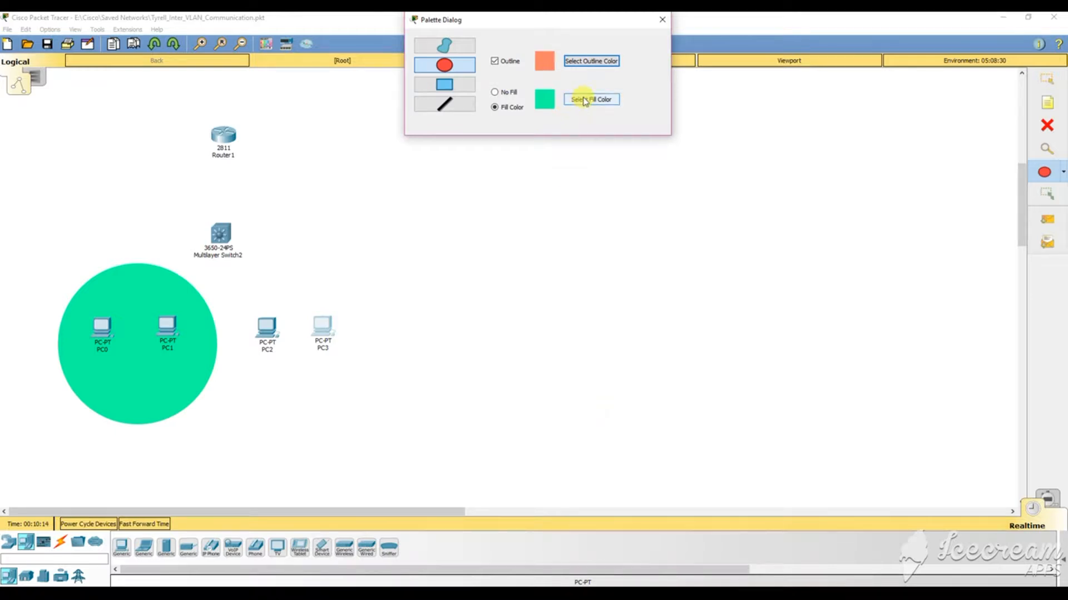
Set the fill to the same orange, draw a filled circle around PC2 and PC3, and close the drawing palette.
{"action": "left_click", "coordinate": [578, 100]}
{"action": "left_click", "coordinate": [589, 402]}
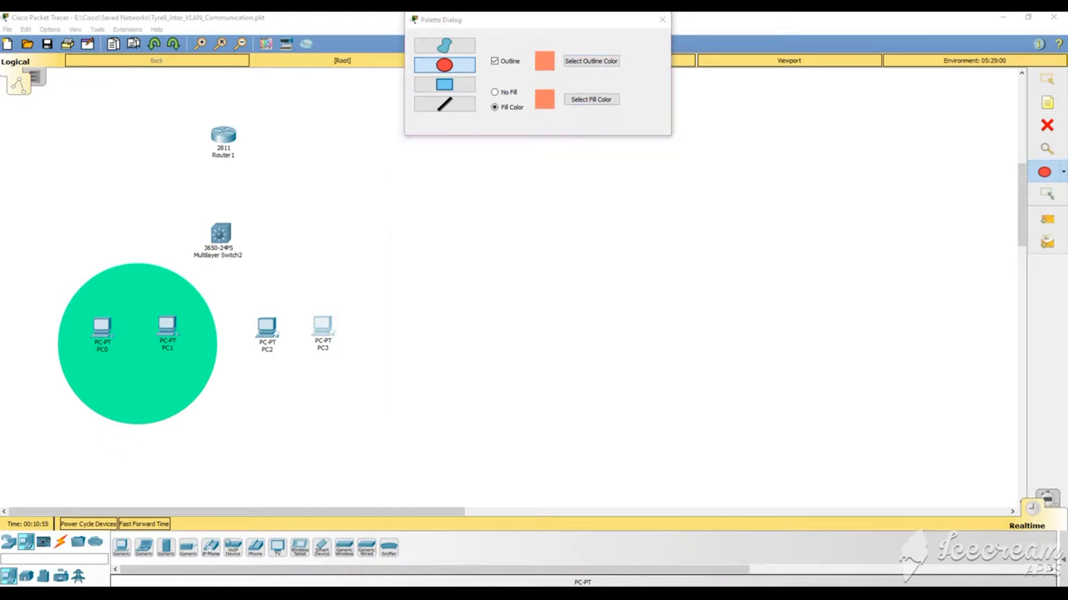
{"action": "left_click_drag", "start_coordinate": [238, 273], "coordinate": [403, 428]}
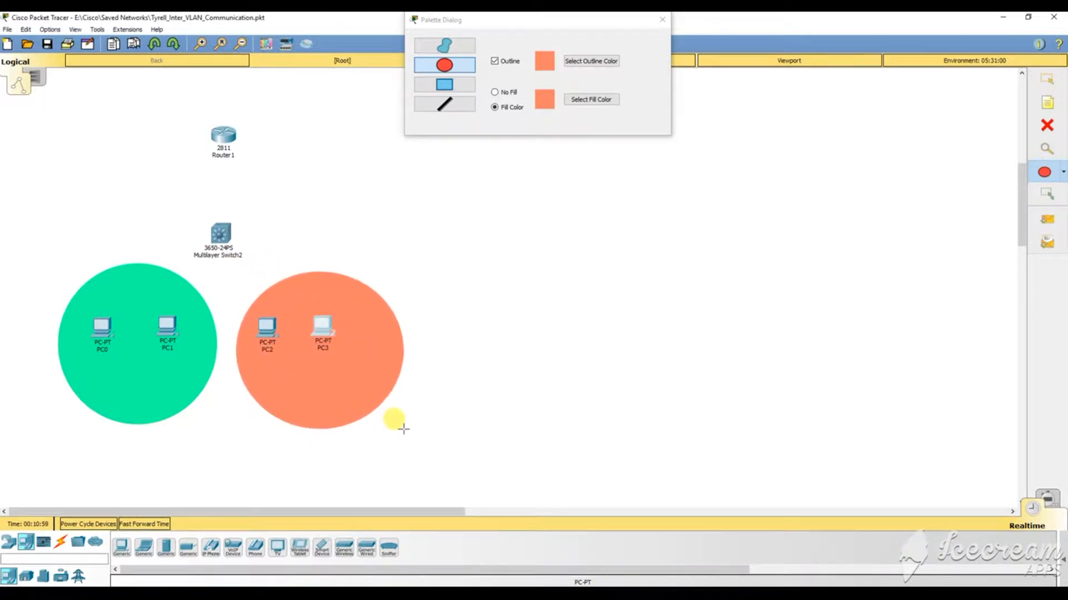
{"action": "left_click", "coordinate": [662, 19]}
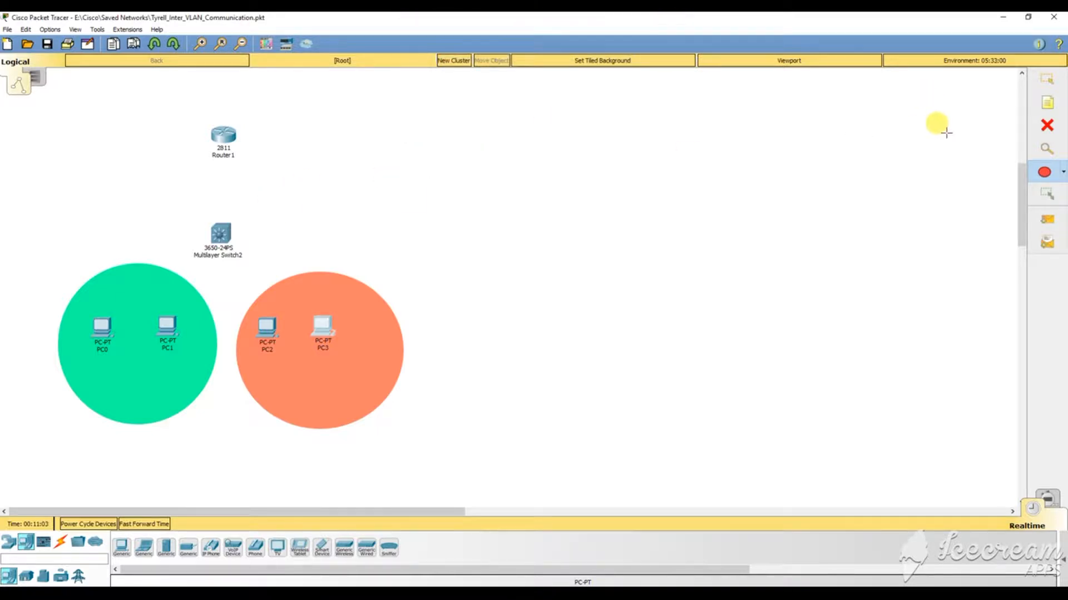
Move PC3 and PC2 to the right within the orange circle, leaving more space between them.
{"action": "left_click", "coordinate": [1047, 79]}
{"action": "left_click_drag", "start_coordinate": [315, 329], "coordinate": [360, 329]}
{"action": "left_click_drag", "start_coordinate": [265, 327], "coordinate": [287, 325]}
Place two text notes reading "VLAN 10" and "VLAN 20" in the empty area near the router.
{"action": "left_click", "coordinate": [1044, 114]}
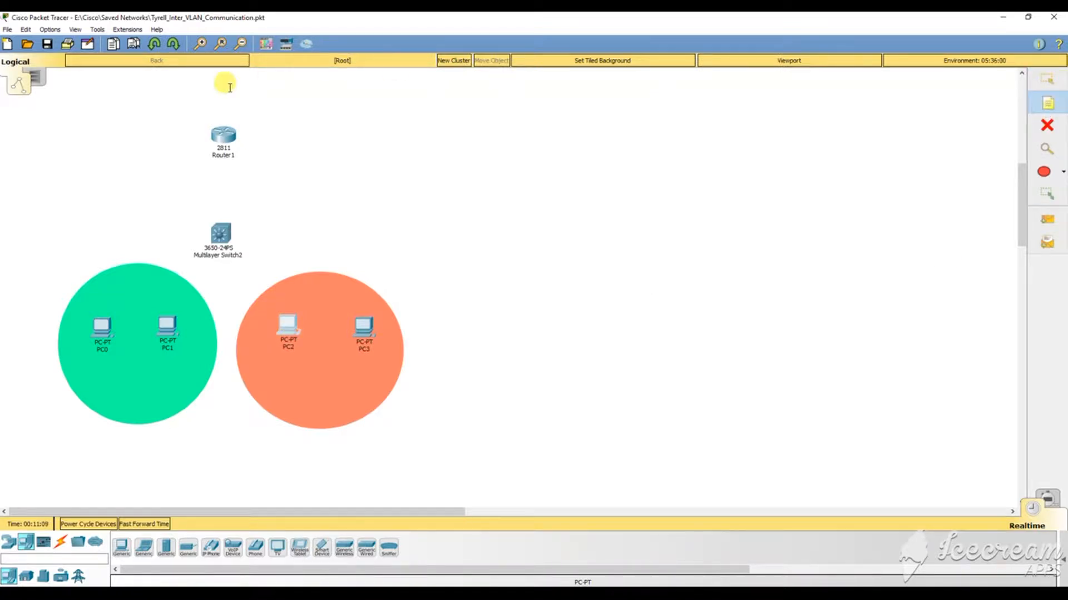
{"action": "left_click", "coordinate": [210, 111]}
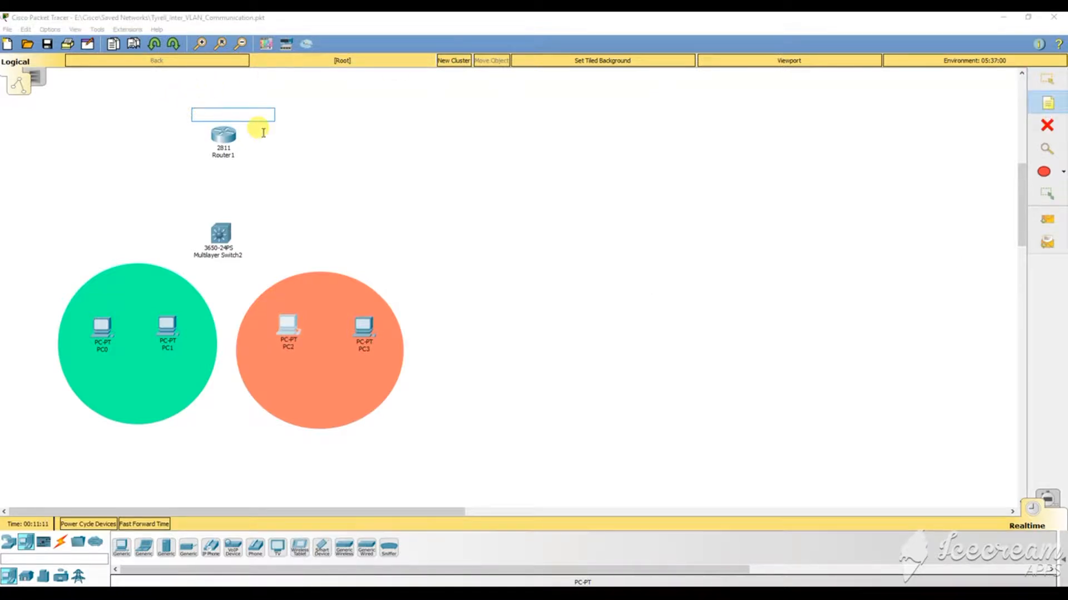
{"action": "type", "text": "VLAN 10"}
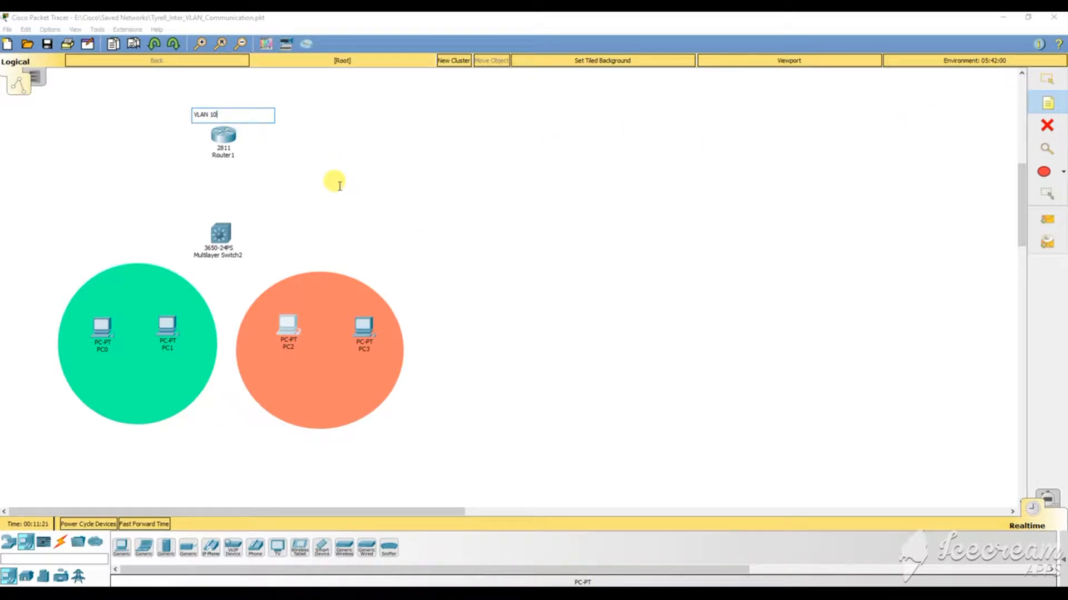
{"action": "left_click", "coordinate": [335, 116]}
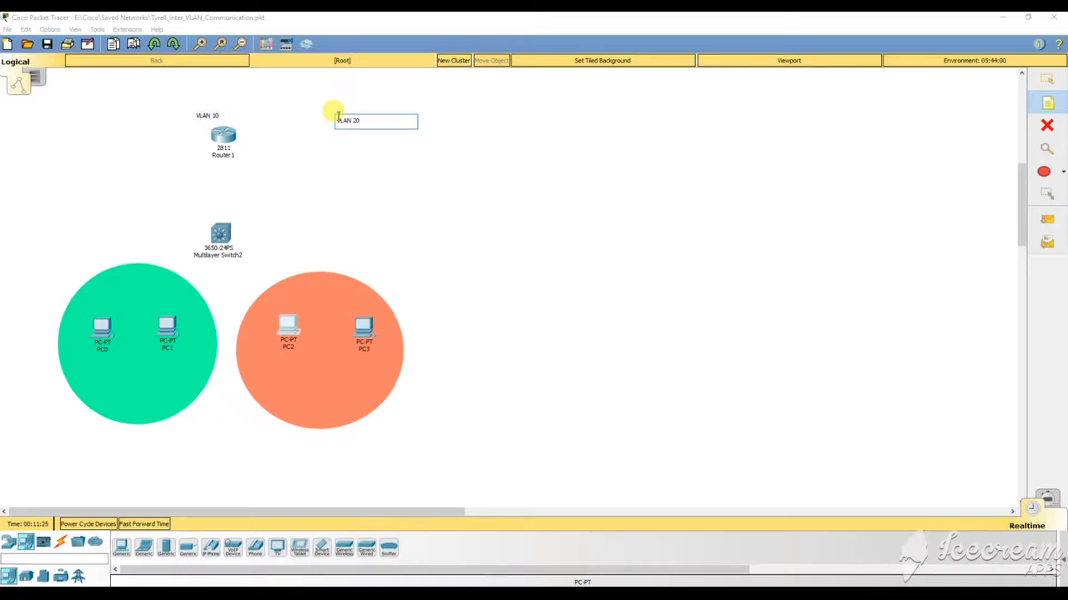
Move the VLAN 20 note into the orange circle and the VLAN 10 note into the green circle, below the PCs.
{"action": "left_click", "coordinate": [1047, 79]}
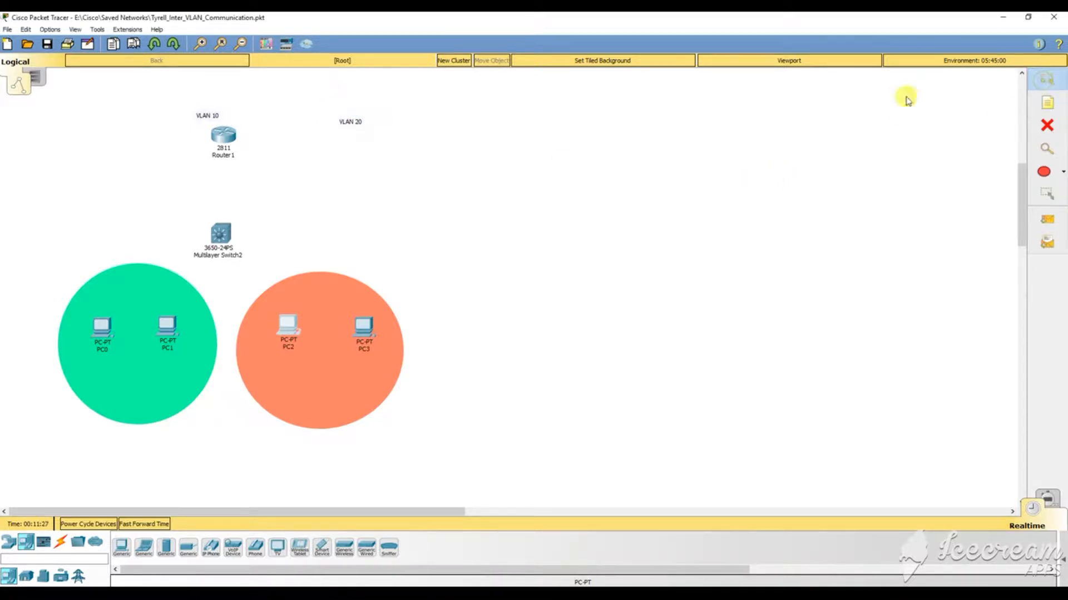
{"action": "left_click_drag", "start_coordinate": [362, 124], "coordinate": [332, 379]}
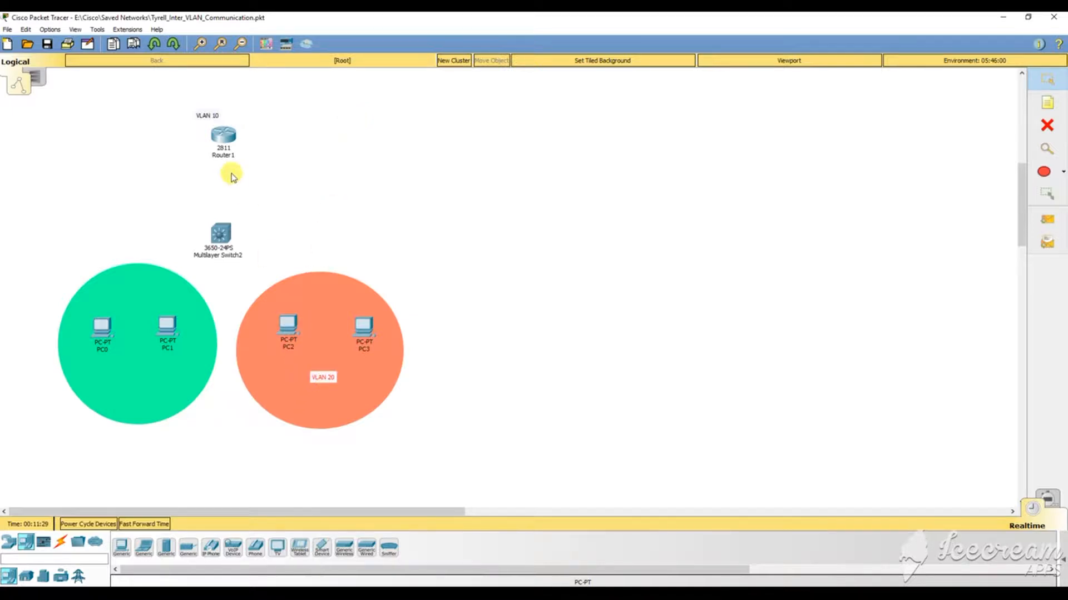
{"action": "left_click_drag", "start_coordinate": [209, 118], "coordinate": [131, 385]}
{"action": "left_click", "coordinate": [690, 341]}
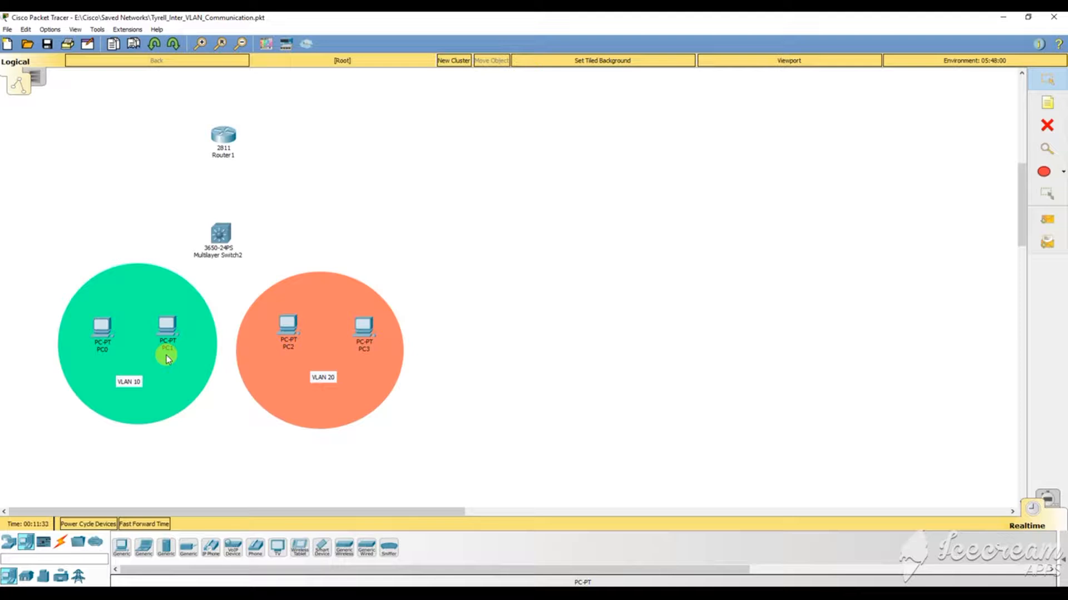
Add a two-line note reading "VLAN 10" and "GW - 192.10.15.1" on the left of the router.
{"action": "left_click", "coordinate": [1060, 102]}
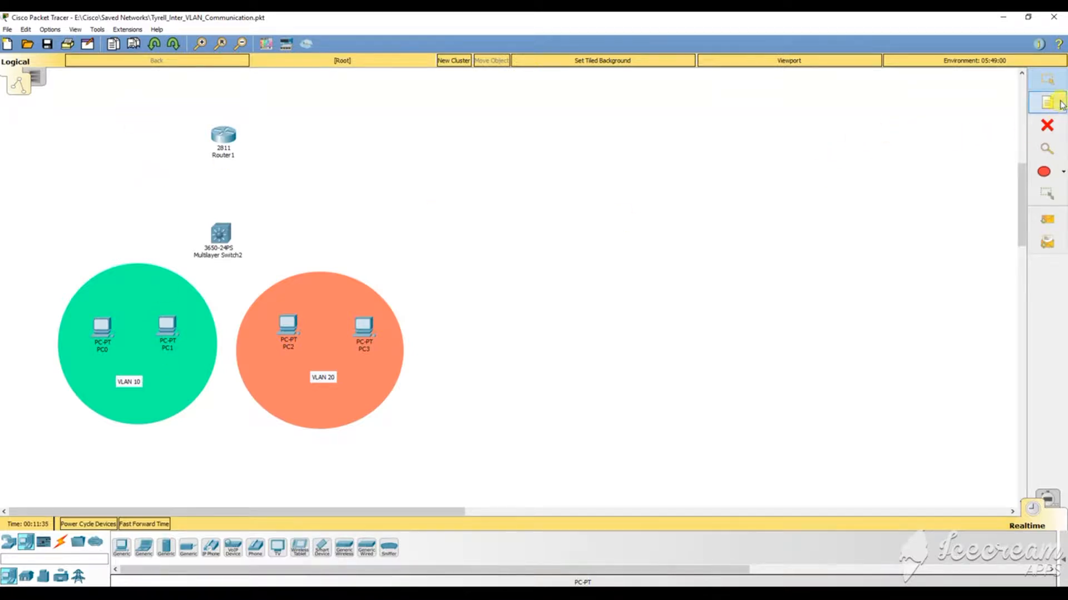
{"action": "left_click", "coordinate": [94, 116]}
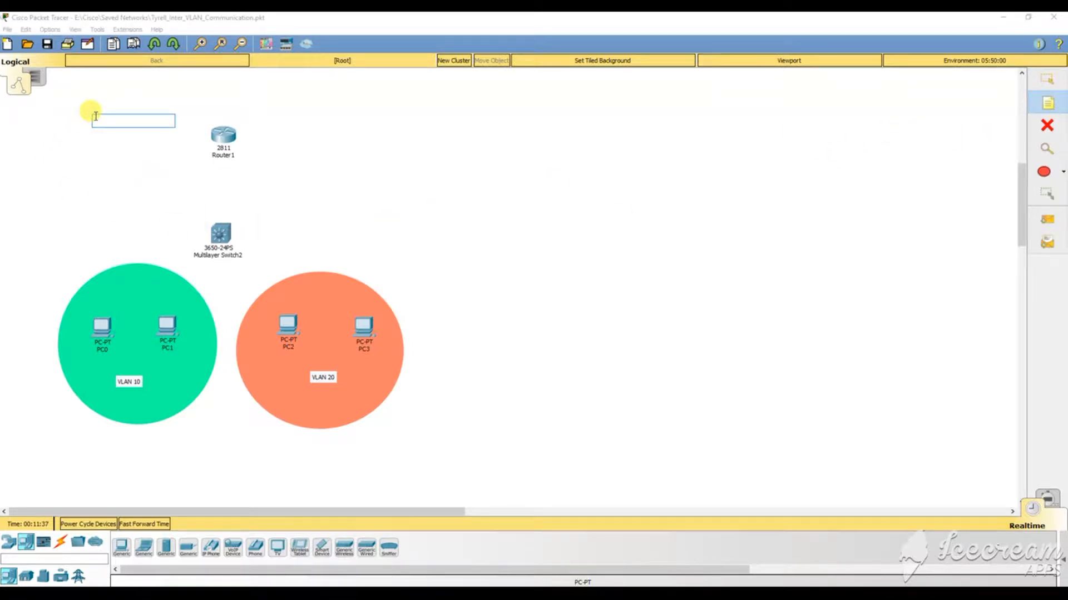
{"action": "type", "text": "VLAN 10"}
{"action": "key", "text": "Return"}
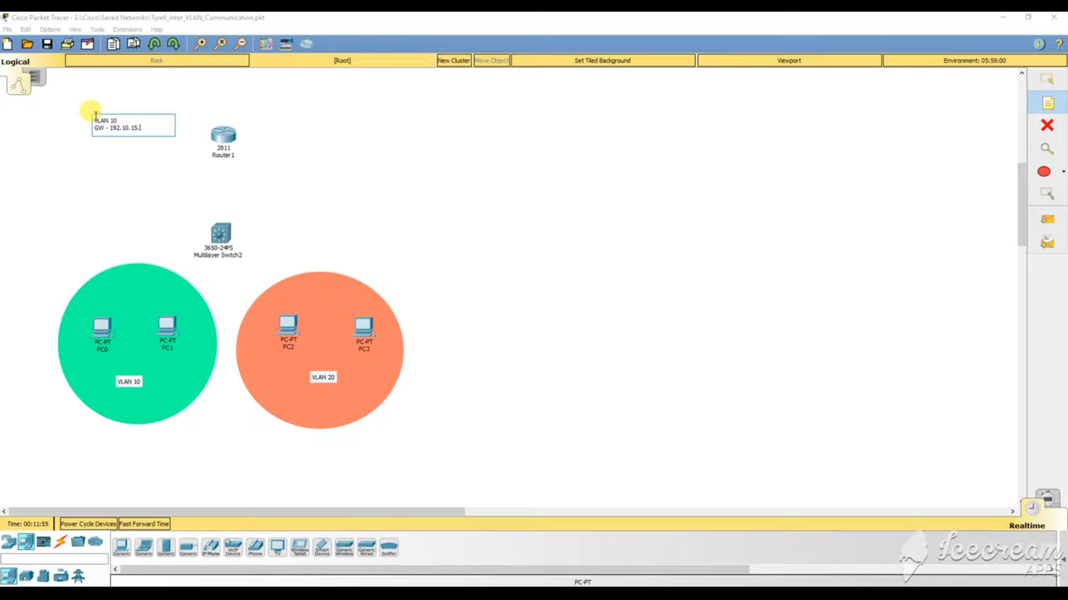
Add a two-line note reading "VLAN 20" and "GW - 192.20.15.1" on the right of the router.
{"action": "left_click", "coordinate": [264, 118]}
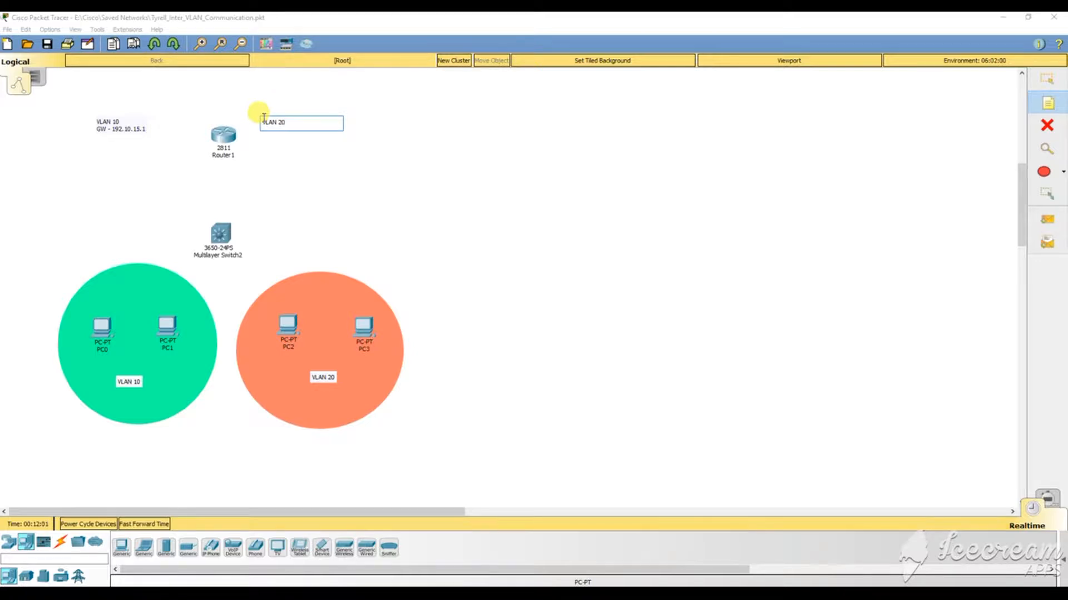
{"action": "type", "text": "VLAN 20"}
{"action": "key", "text": "Return"}
{"action": "type", "text": "GW - 192.20.15."}
{"action": "key", "text": "Return"}
{"action": "key", "text": "BackSpace"}
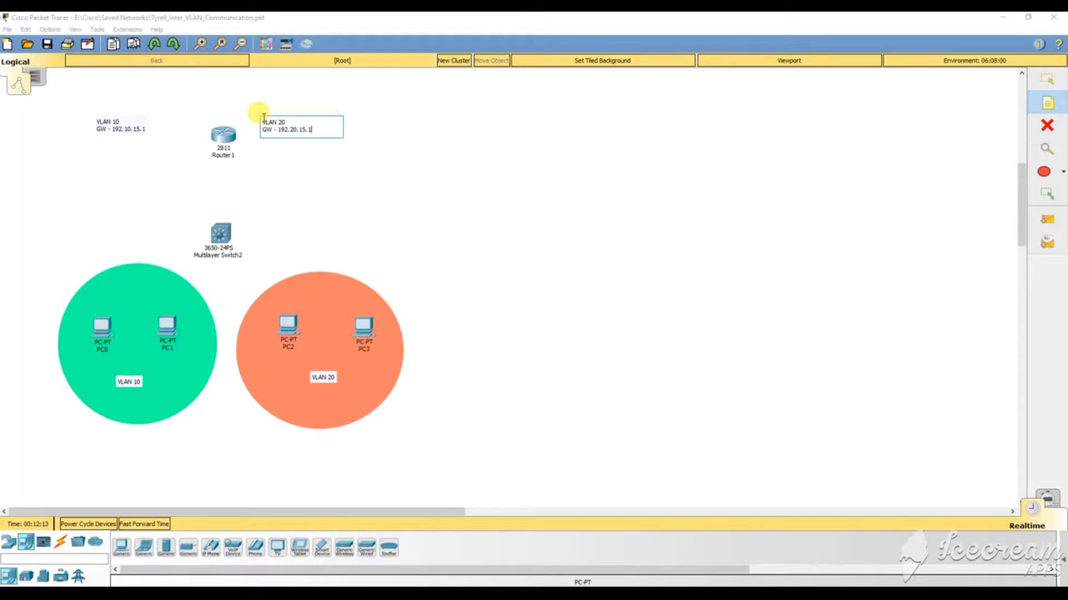
Reposition the two gateway notes so that they sit evenly on either side of the router.
{"action": "left_click", "coordinate": [1047, 79]}
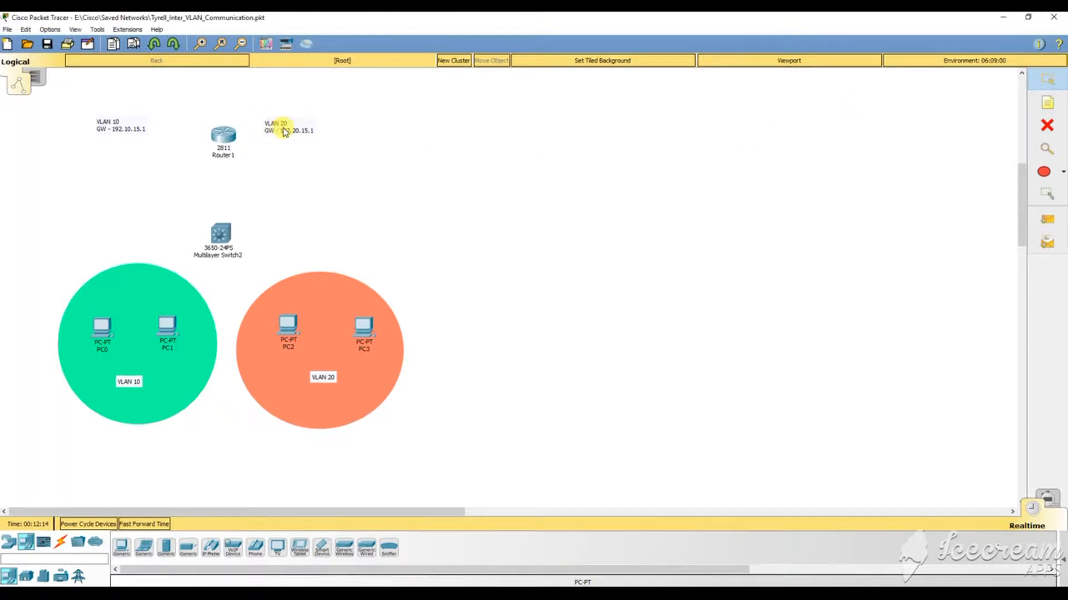
{"action": "left_click_drag", "start_coordinate": [285, 132], "coordinate": [313, 134]}
{"action": "left_click_drag", "start_coordinate": [115, 126], "coordinate": [146, 136]}
{"action": "left_click_drag", "start_coordinate": [300, 130], "coordinate": [295, 134]}
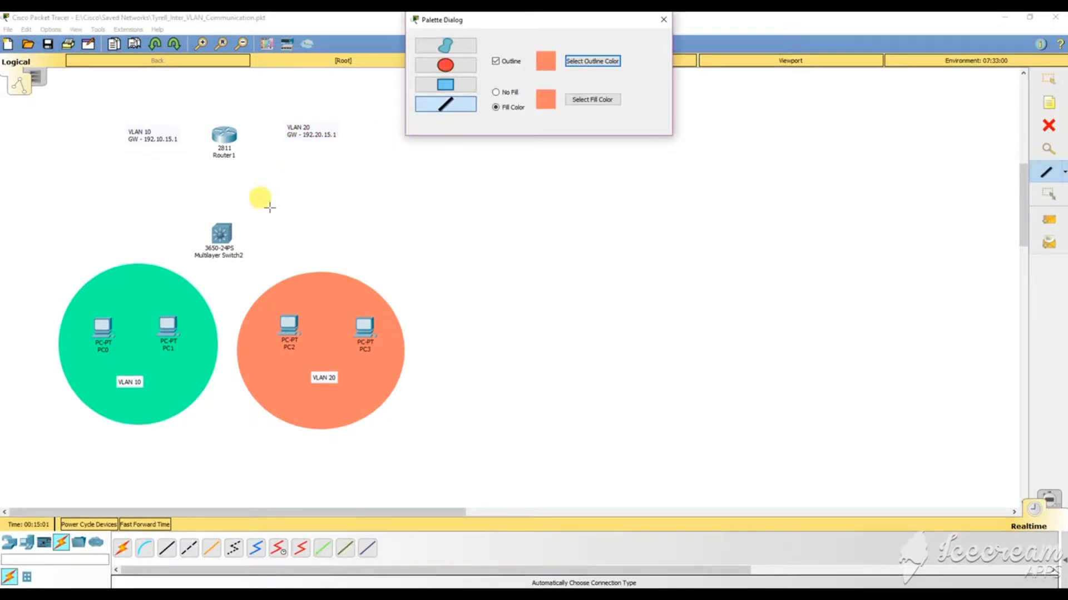
Draw an orange arrow from three lines pointing between router and switch, label it "Trunk", and close the drawing palette.
{"action": "left_click_drag", "start_coordinate": [253, 193], "coordinate": [320, 171]}
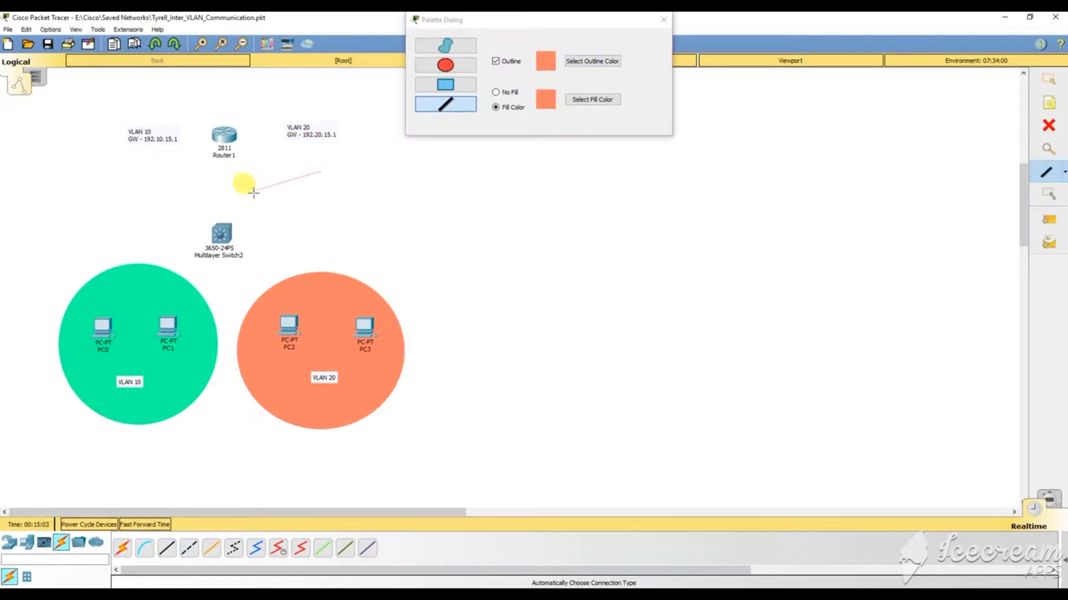
{"action": "left_click_drag", "start_coordinate": [251, 192], "coordinate": [331, 194]}
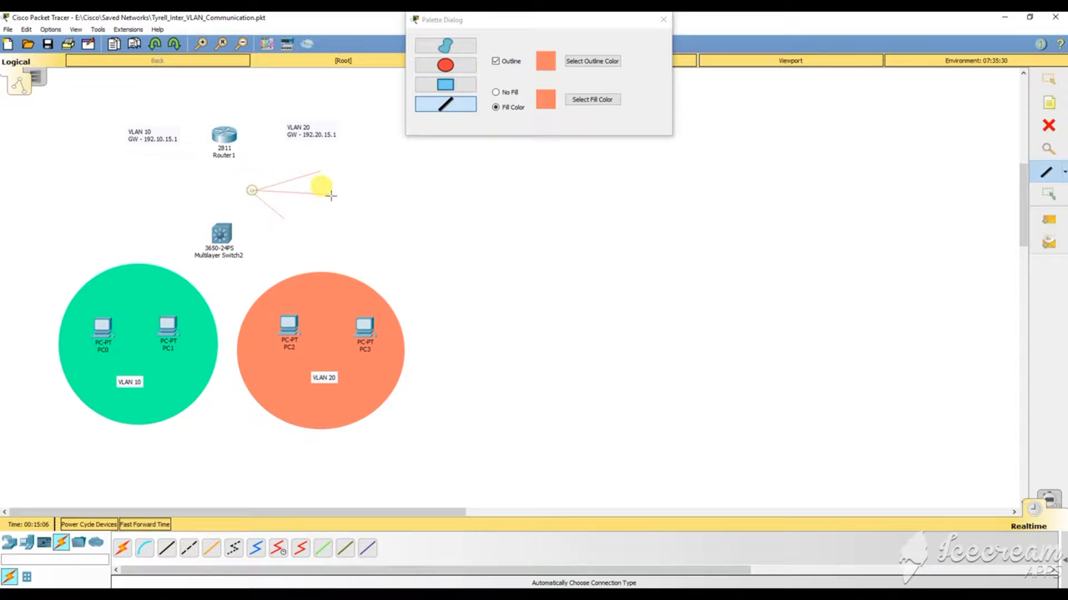
{"action": "left_click", "coordinate": [1048, 102]}
{"action": "left_click", "coordinate": [329, 197]}
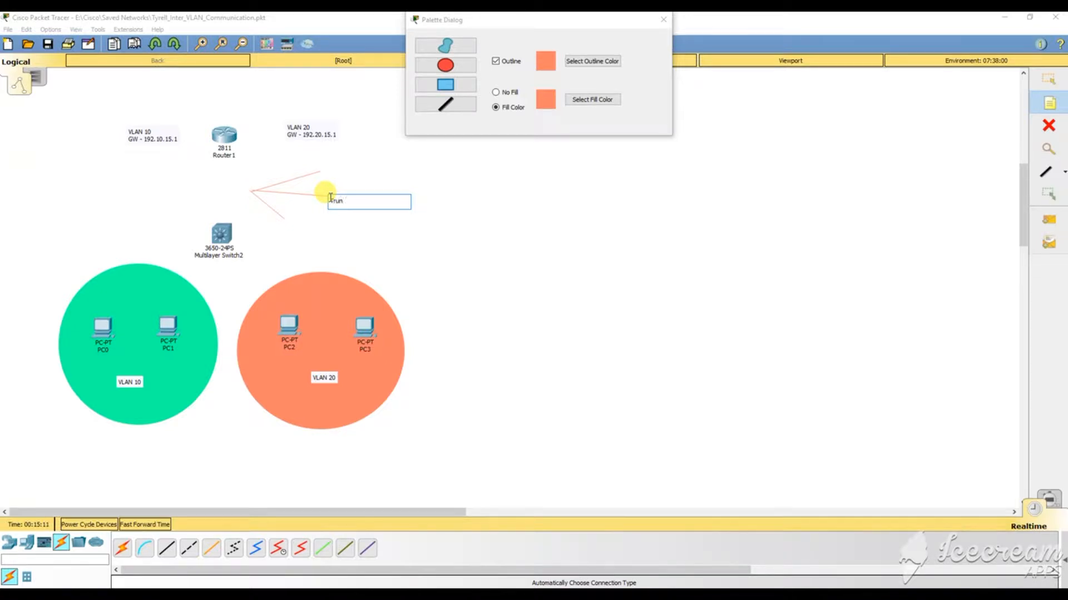
{"action": "left_click", "coordinate": [1049, 79]}
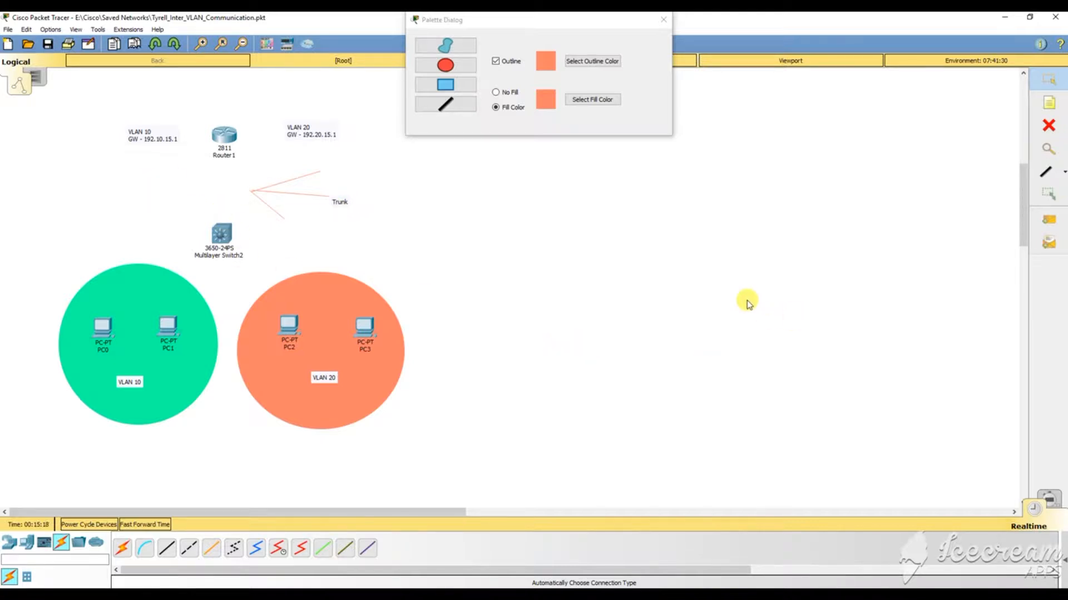
{"action": "left_click", "coordinate": [663, 20]}
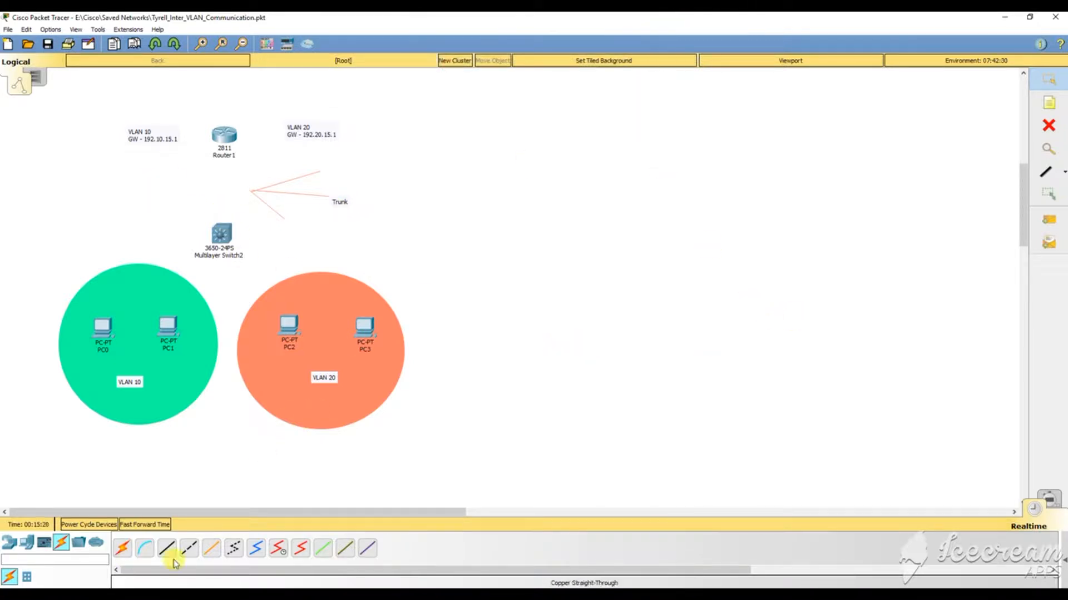
Connect PC0's FastEthernet0 to the multilayer switch's GigabitEthernet1/0/2 with a copper straight-through cable.
{"action": "left_click", "coordinate": [160, 550]}
{"action": "left_click", "coordinate": [98, 327]}
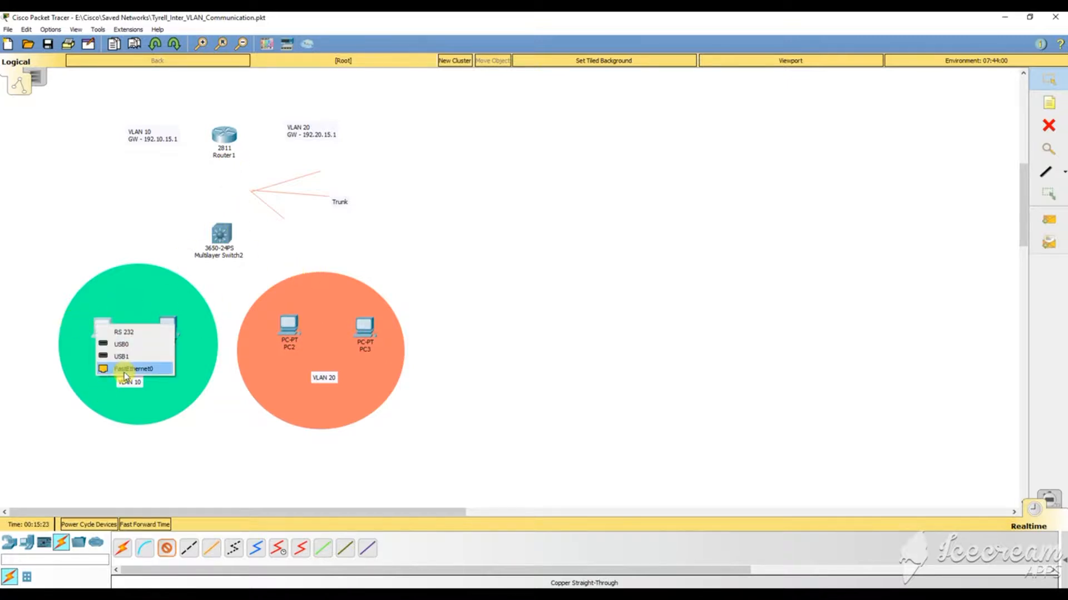
{"action": "left_click", "coordinate": [111, 371]}
{"action": "left_click", "coordinate": [231, 234]}
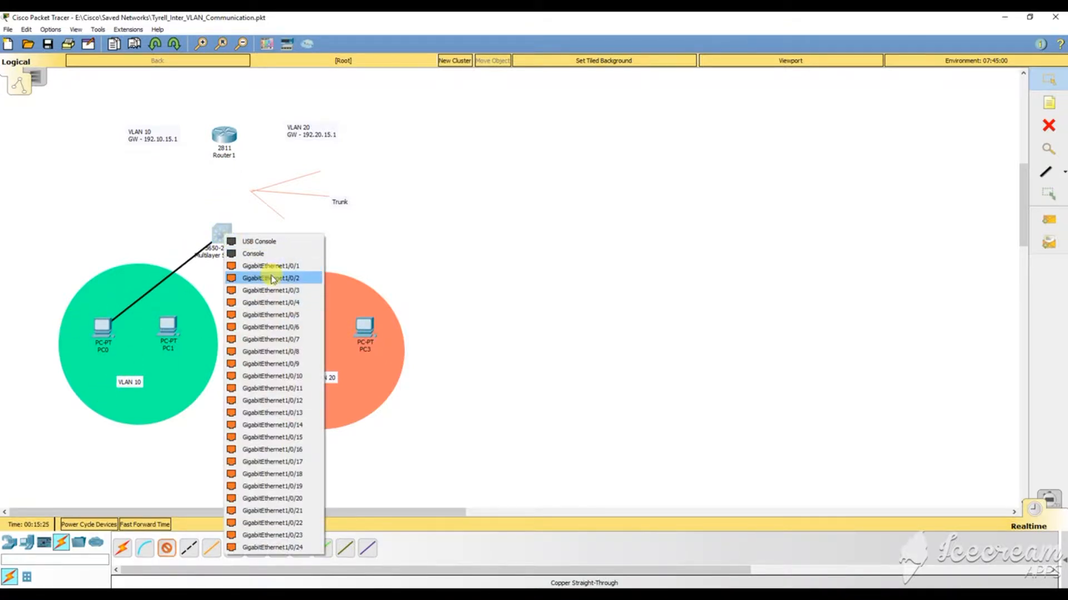
{"action": "left_click", "coordinate": [270, 274]}
Connect PC1's FastEthernet0 to the multilayer switch's GigabitEthernet1/0/3 with a copper straight-through cable.
{"action": "left_click", "coordinate": [166, 548]}
{"action": "left_click", "coordinate": [167, 325]}
{"action": "left_click", "coordinate": [203, 372]}
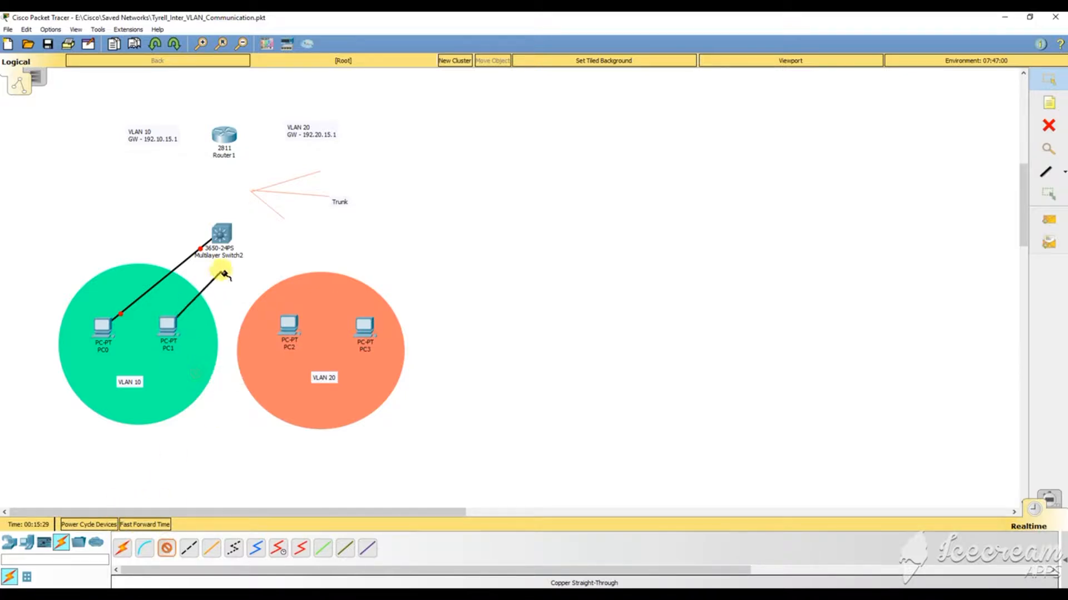
{"action": "left_click", "coordinate": [218, 241]}
{"action": "left_click", "coordinate": [265, 282]}
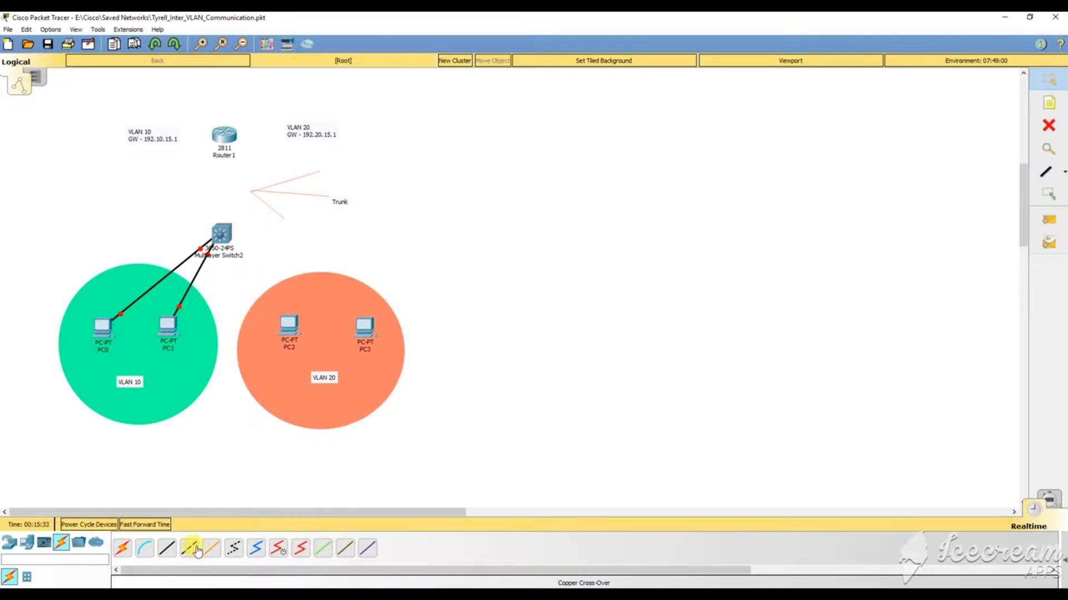
Connect the switch's GigabitEthernet1/0/1 to the router's FastEthernet0/1 with a copper cross-over cable.
{"action": "left_click", "coordinate": [187, 552]}
{"action": "left_click", "coordinate": [222, 234]}
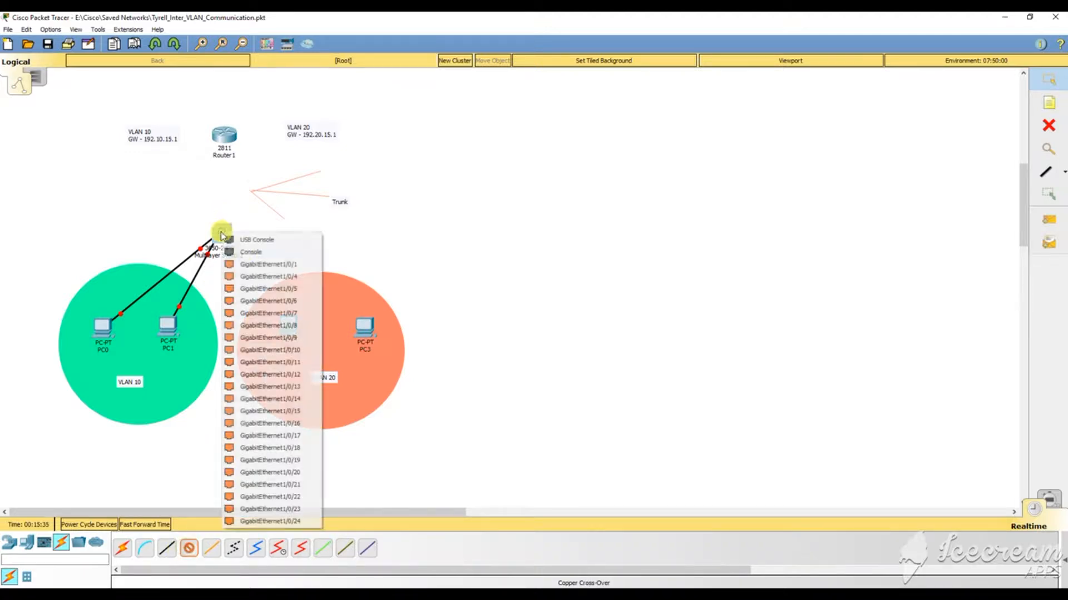
{"action": "left_click", "coordinate": [253, 264]}
{"action": "left_click", "coordinate": [224, 135]}
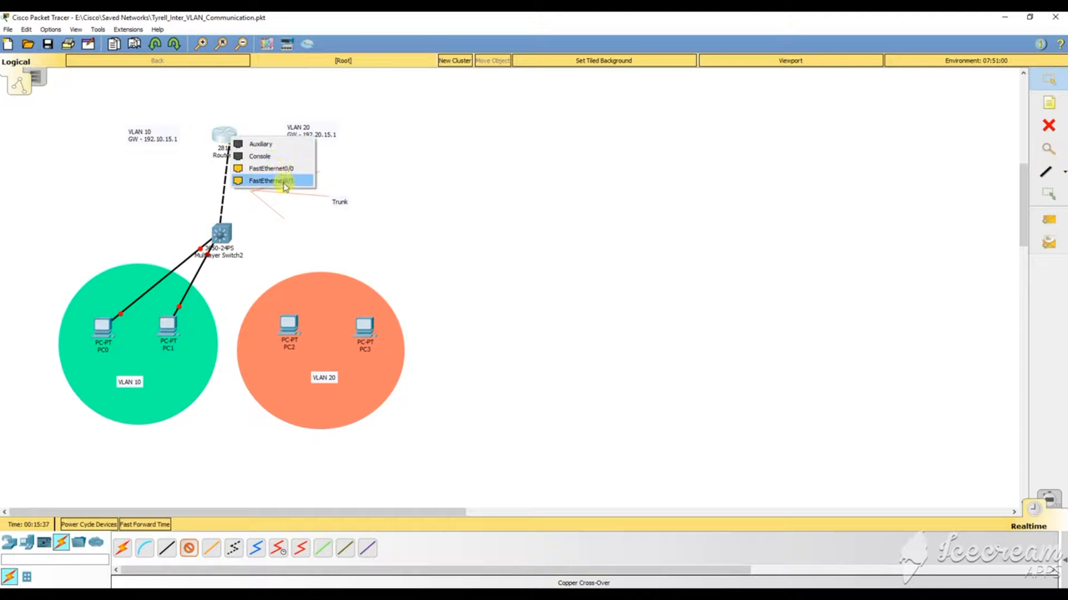
{"action": "left_click", "coordinate": [282, 179]}
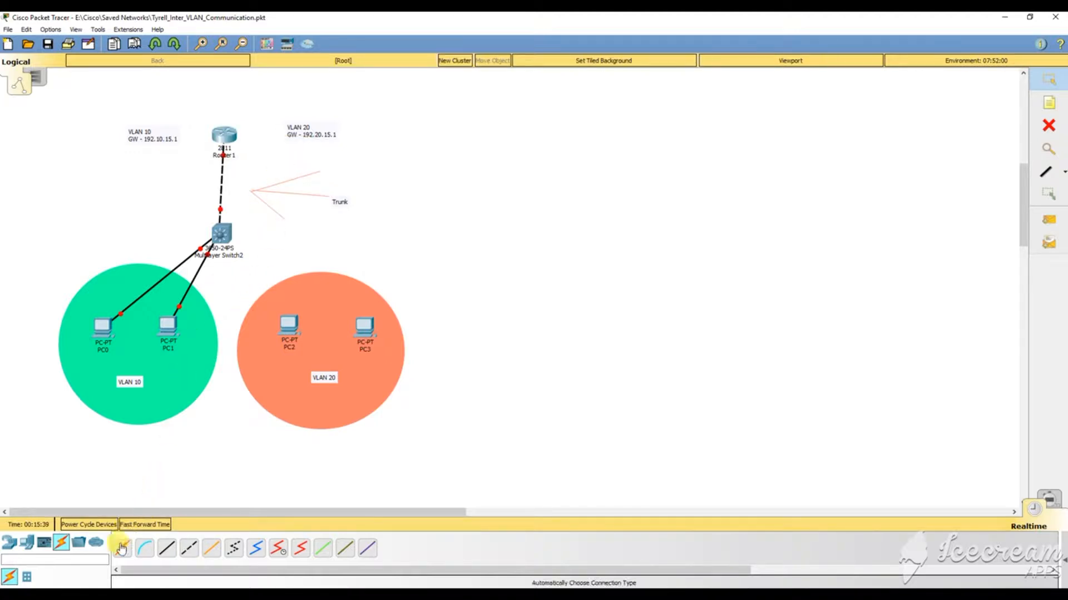
Connect PC2 and PC3 to the multilayer switch using the automatic connection type.
{"action": "left_click", "coordinate": [122, 548]}
{"action": "left_click", "coordinate": [287, 325]}
{"action": "left_click", "coordinate": [222, 233]}
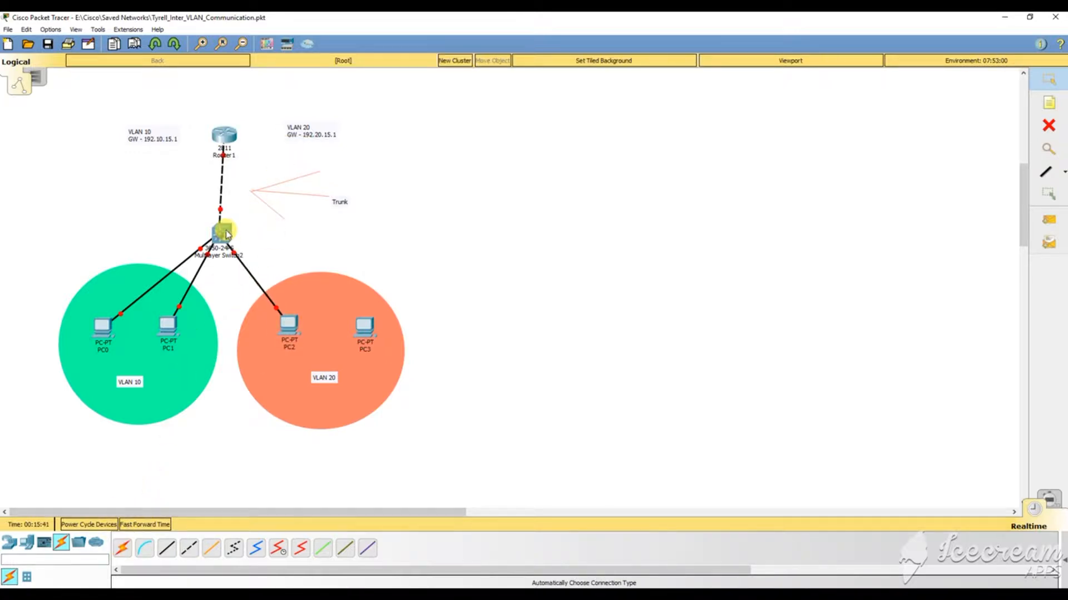
{"action": "left_click", "coordinate": [122, 548]}
{"action": "left_click", "coordinate": [364, 327]}
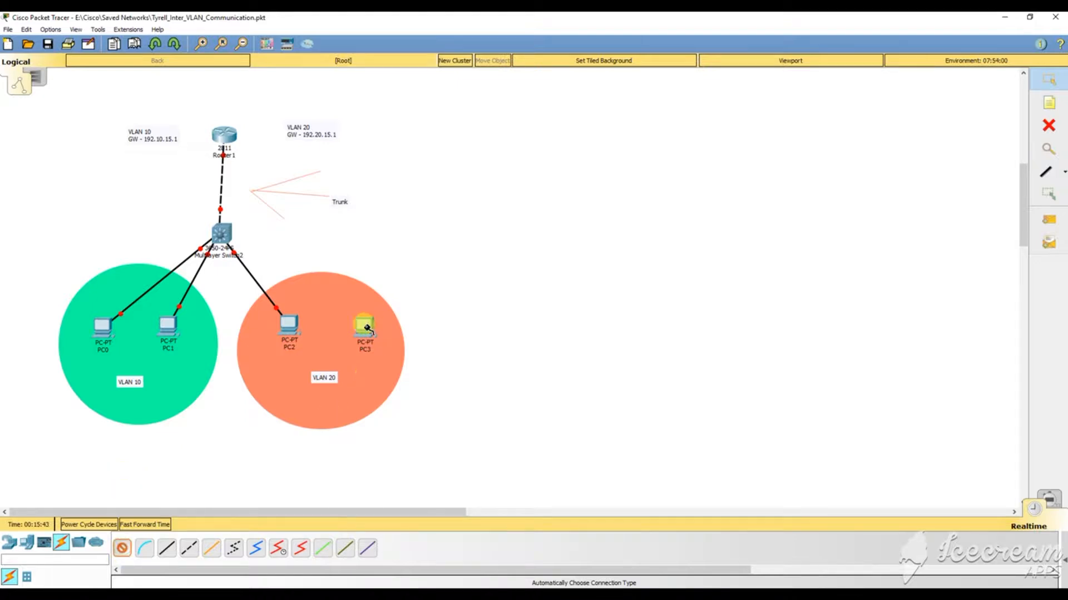
{"action": "left_click", "coordinate": [221, 234]}
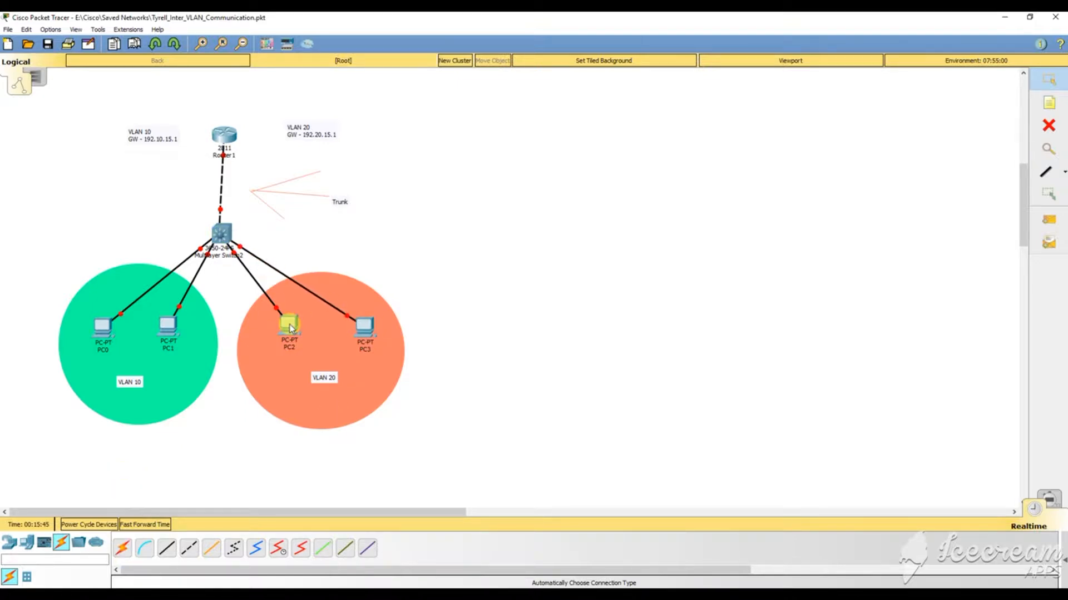
{"action": "mouse_move", "coordinate": [290, 328]}
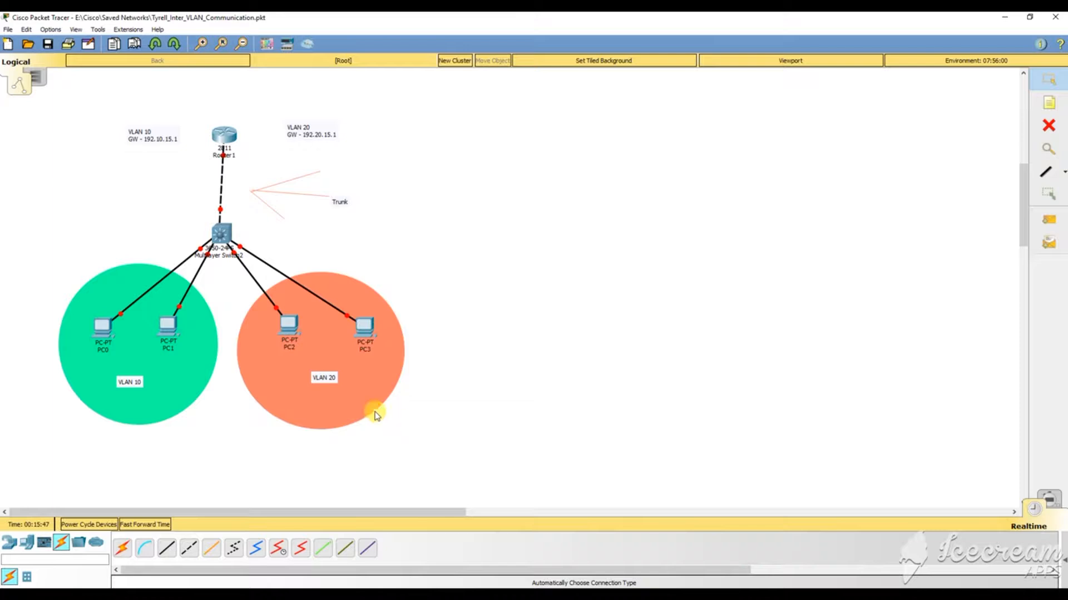
{"action": "left_click", "coordinate": [179, 309]}
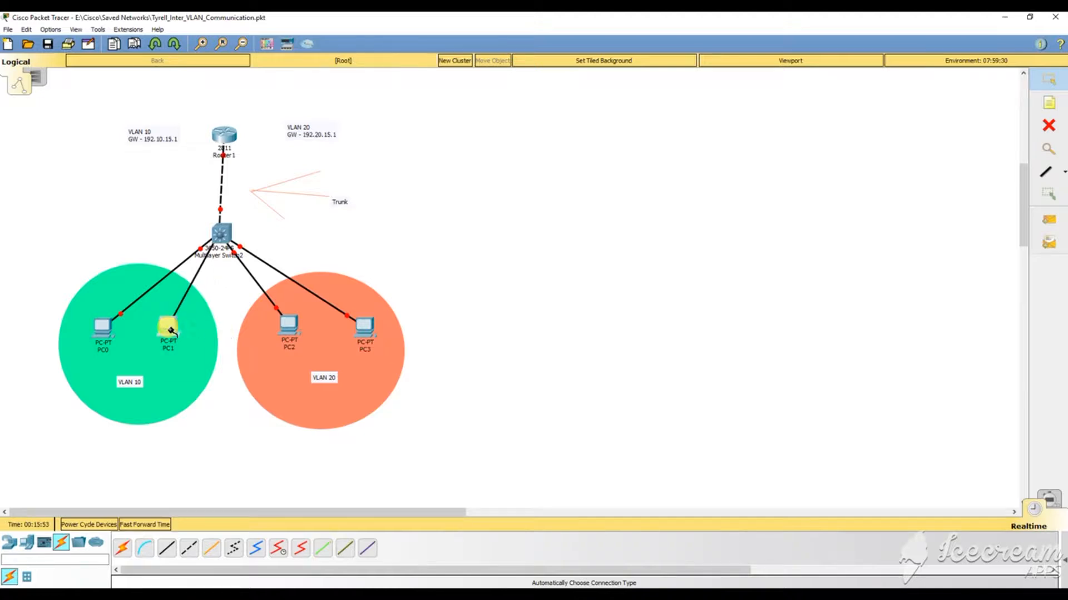
{"action": "left_click", "coordinate": [167, 327]}
{"action": "left_click", "coordinate": [207, 372]}
Open PC0's IP configuration beside the topology and assign static address 192.10.15.1 with subnet mask 255.255.255.0.
{"action": "left_click", "coordinate": [104, 336]}
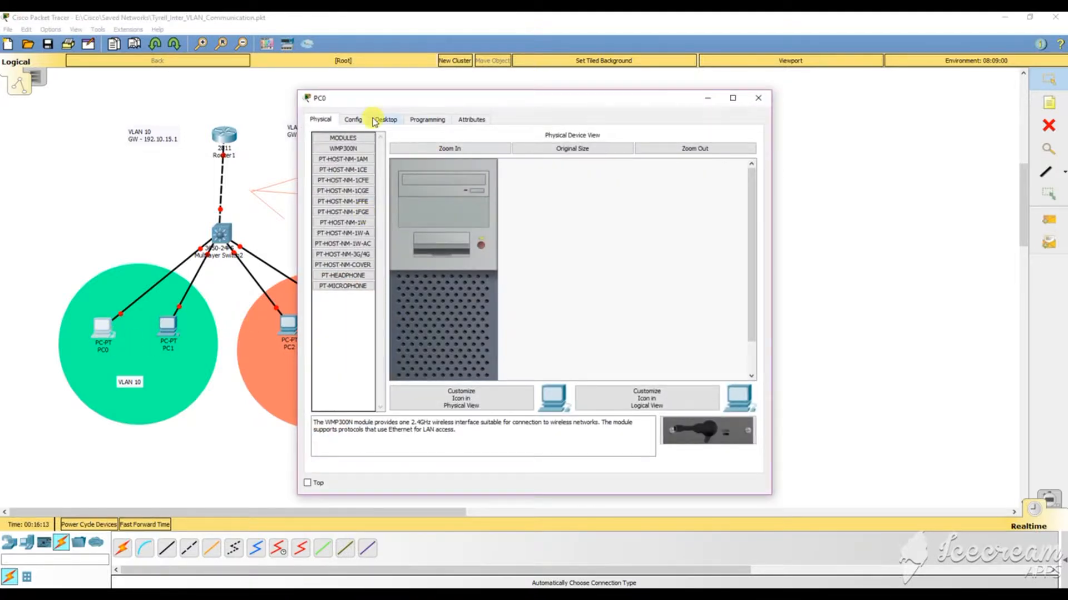
{"action": "left_click", "coordinate": [385, 119]}
{"action": "left_click", "coordinate": [336, 166]}
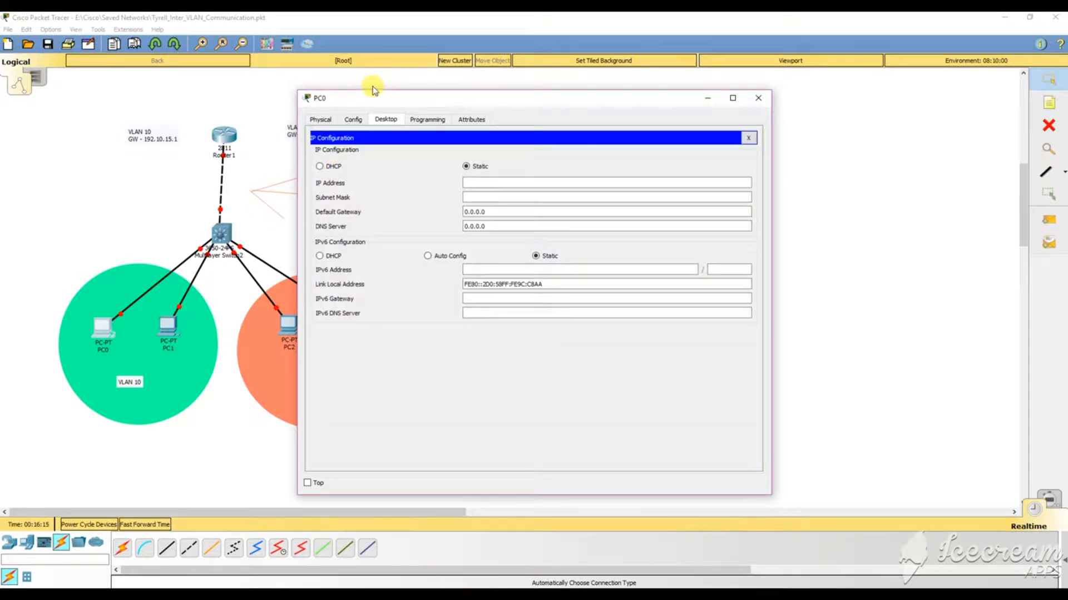
{"action": "left_click", "coordinate": [371, 85]}
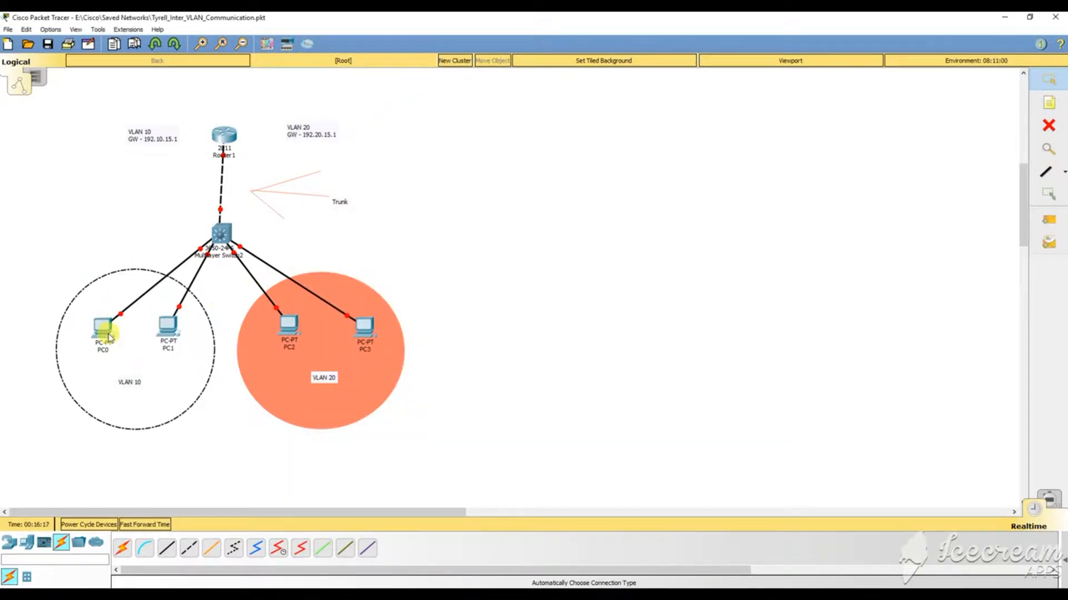
{"action": "left_click", "coordinate": [102, 327]}
{"action": "left_click_drag", "start_coordinate": [429, 98], "coordinate": [575, 90]}
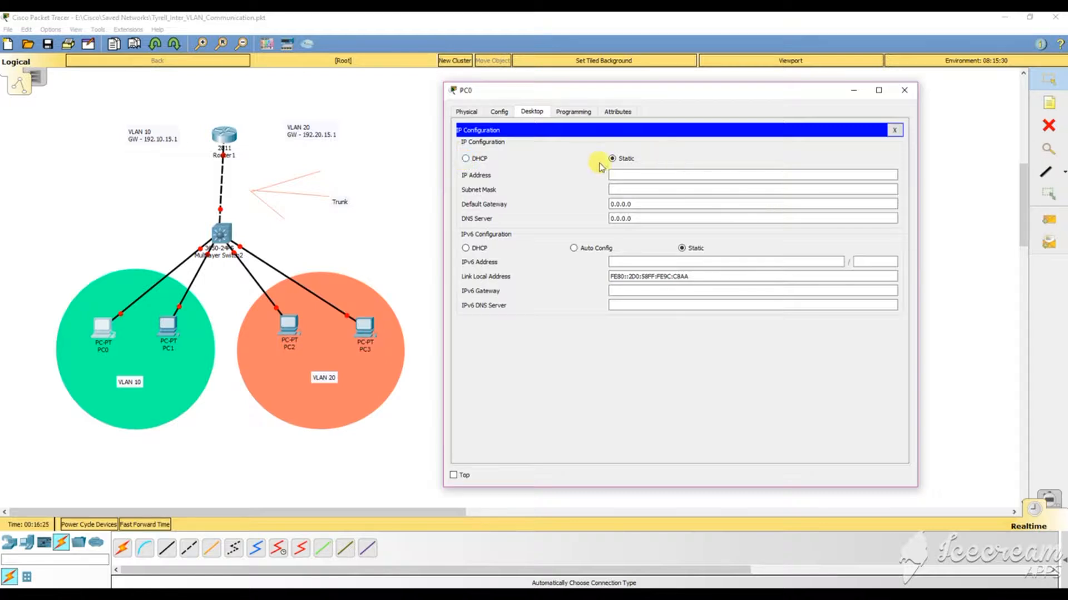
{"action": "left_click", "coordinate": [625, 174]}
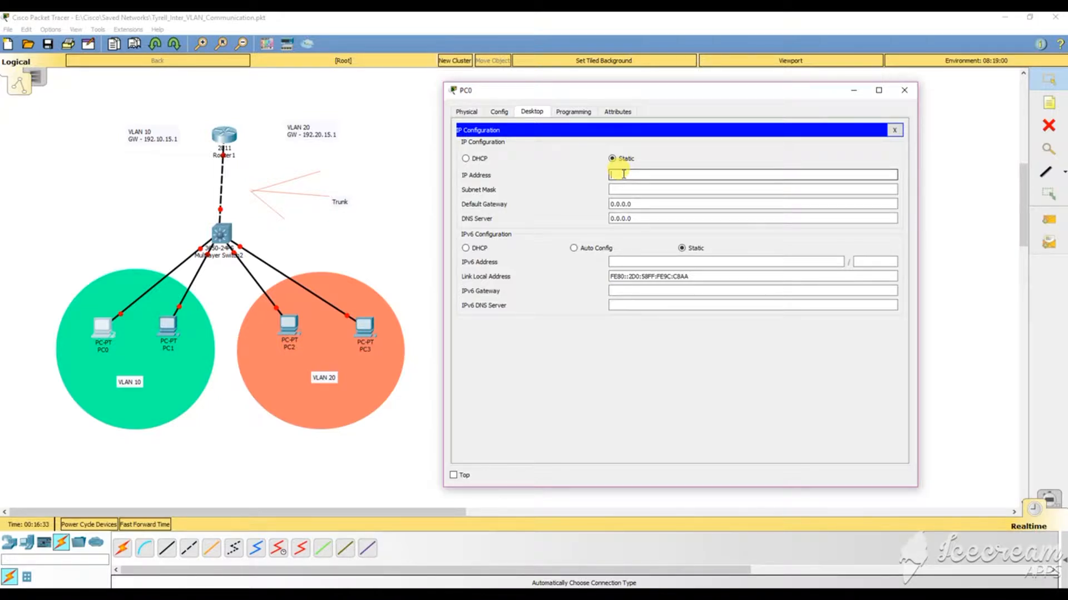
{"action": "type", "text": "1"}
{"action": "type", "text": "92.10.15.1"}
{"action": "left_click", "coordinate": [626, 189]}
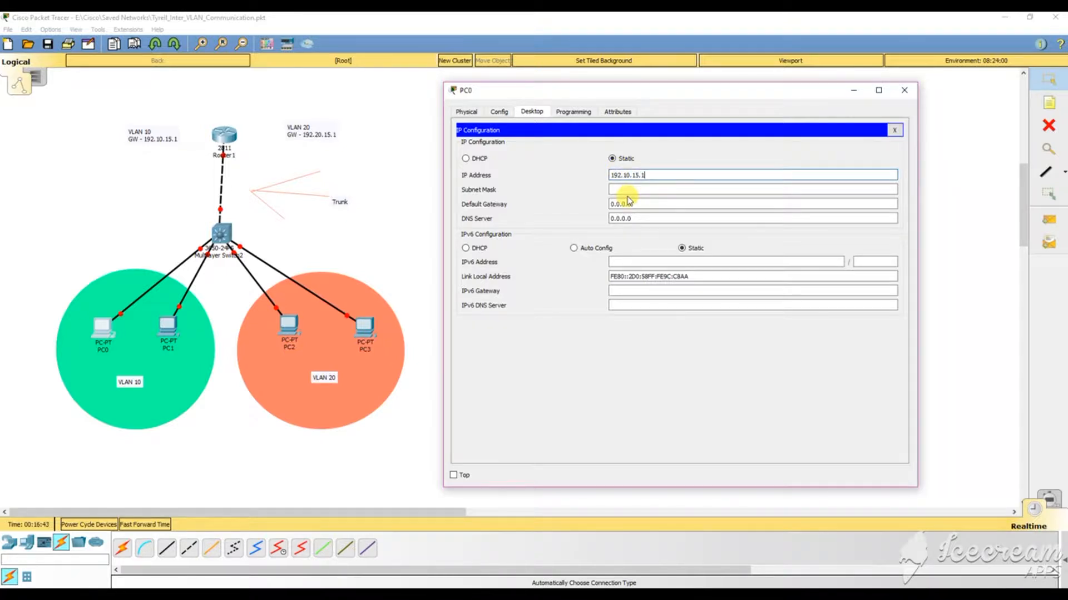
{"action": "left_click", "coordinate": [623, 204]}
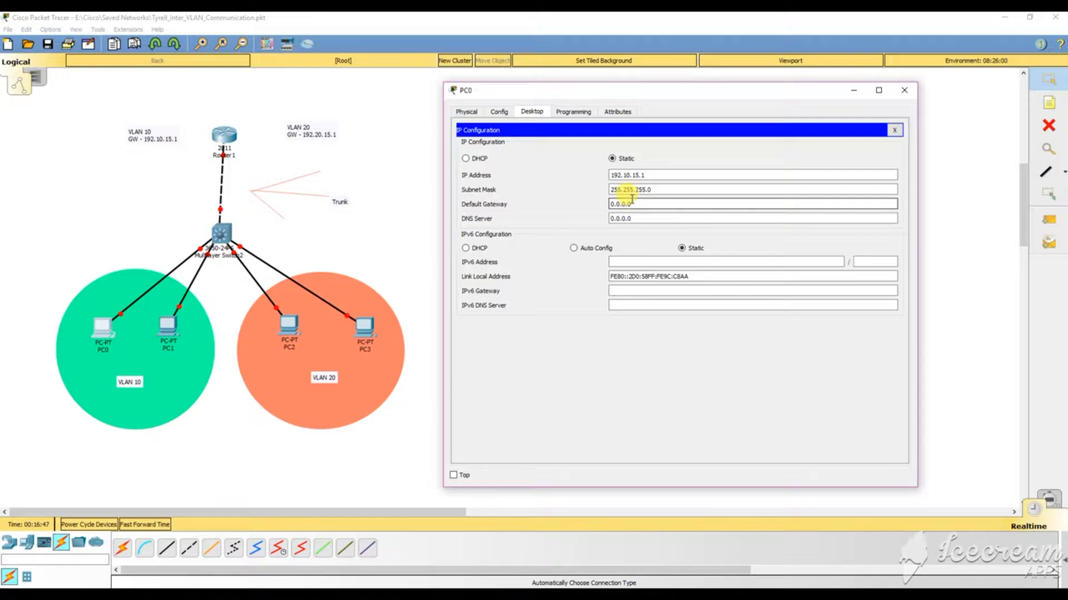
Set PC0's default gateway to 192.10.15.1.
{"action": "left_click", "coordinate": [622, 189]}
{"action": "left_click_drag", "start_coordinate": [623, 189], "coordinate": [670, 187]}
{"action": "left_click", "coordinate": [663, 187]}
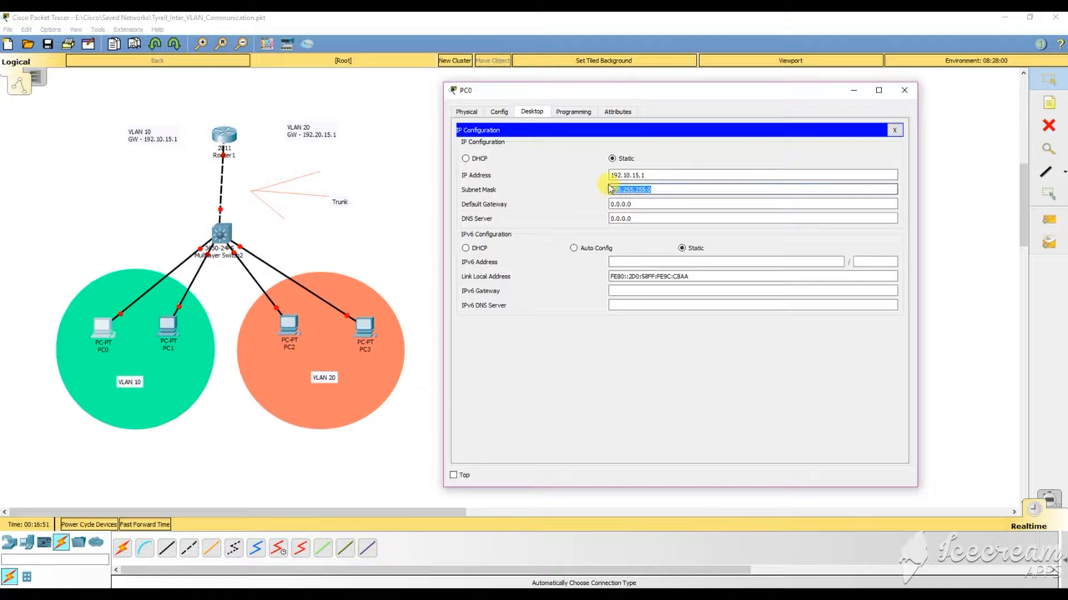
{"action": "left_click_drag", "start_coordinate": [610, 175], "coordinate": [650, 173]}
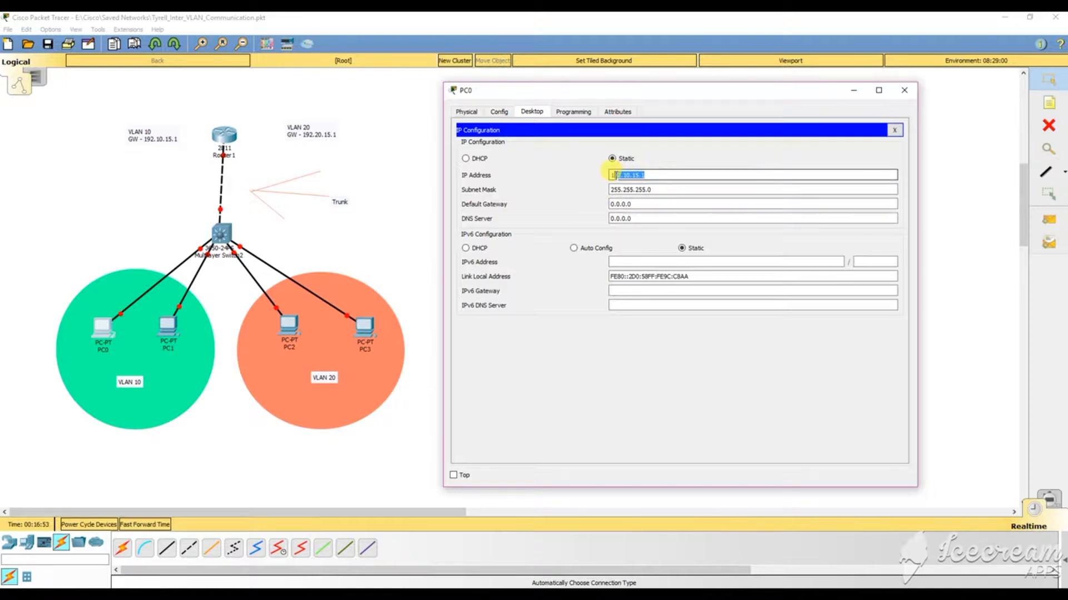
{"action": "left_click", "coordinate": [611, 190]}
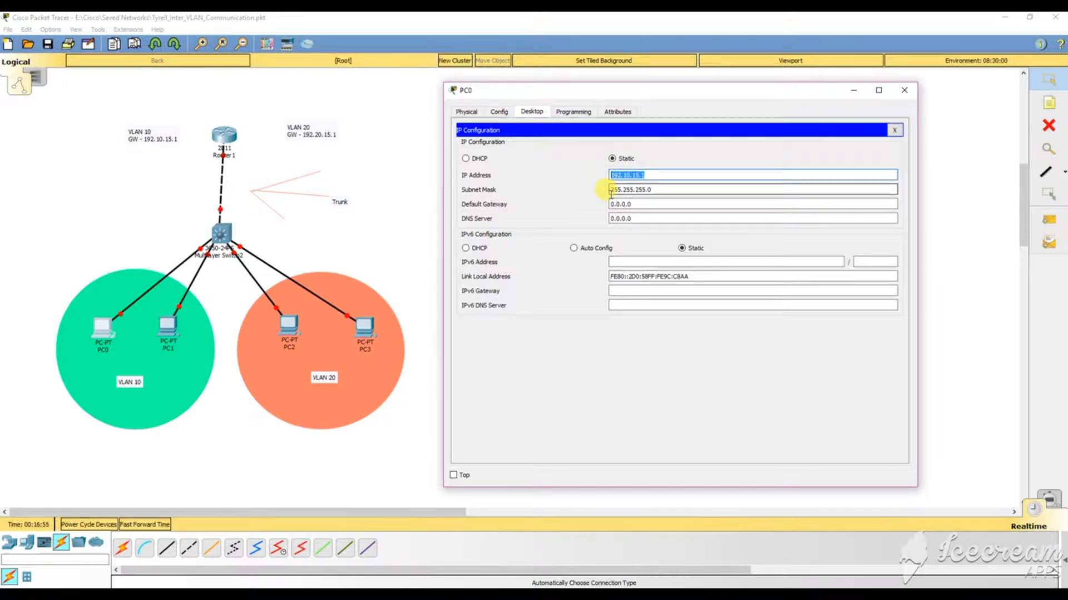
{"action": "left_click_drag", "start_coordinate": [611, 189], "coordinate": [675, 188]}
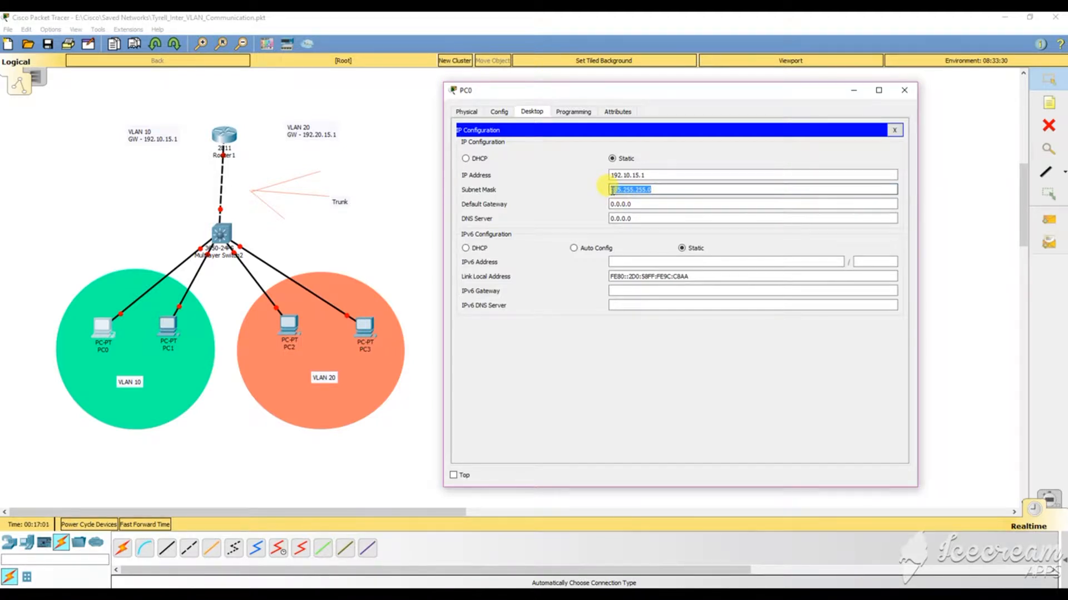
{"action": "left_click", "coordinate": [645, 204]}
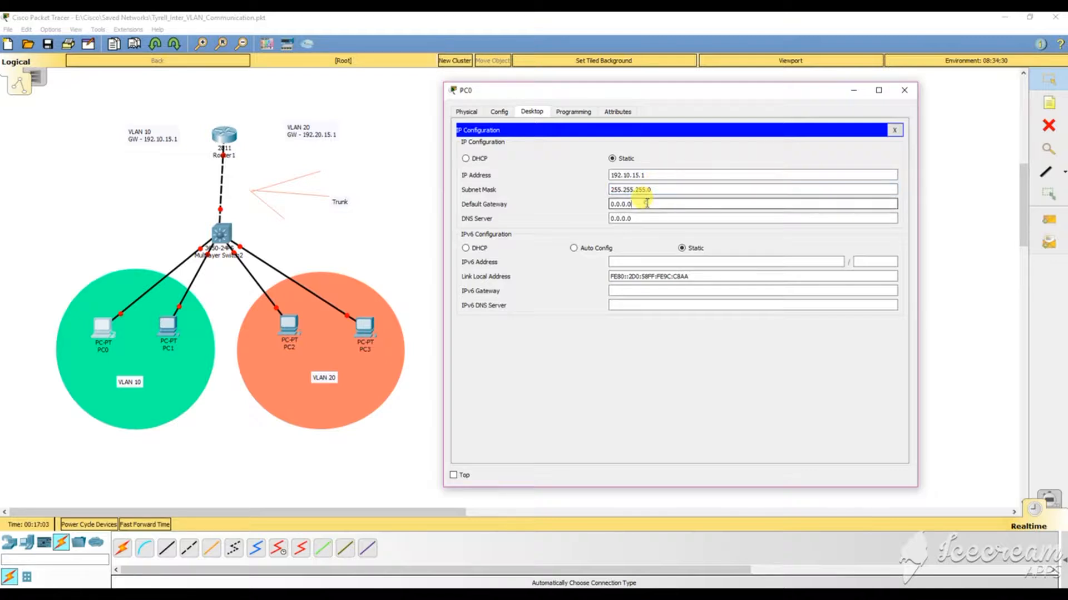
{"action": "key", "text": "BackSpace"}
{"action": "type", "text": "192.10.15.1"}
Review the subnet mask and default gateway entries in PC0's IP configuration.
{"action": "left_click_drag", "start_coordinate": [607, 189], "coordinate": [679, 190]}
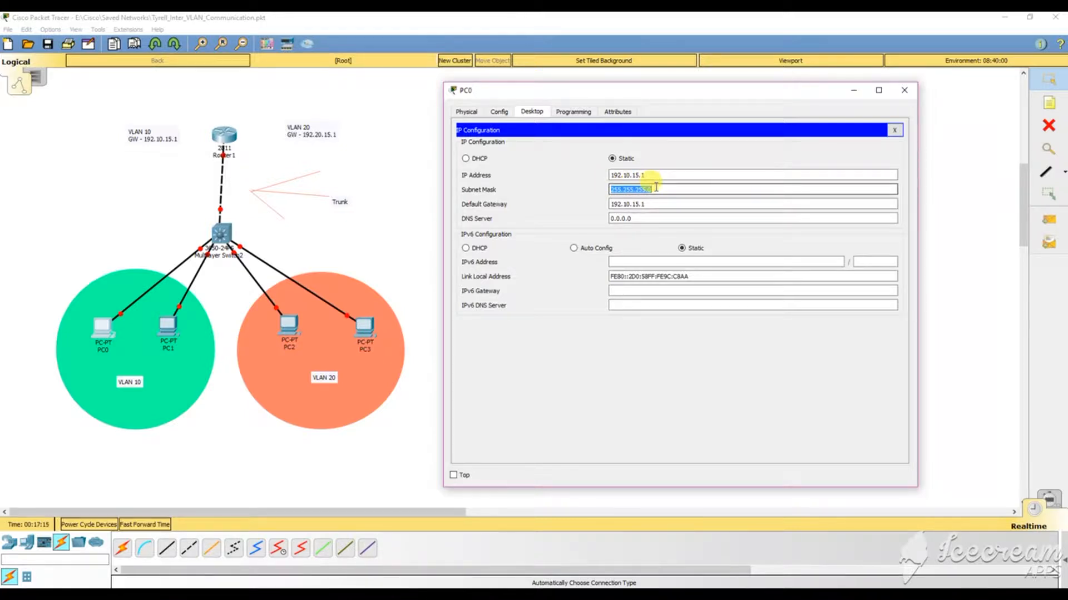
{"action": "left_click", "coordinate": [657, 190]}
{"action": "left_click_drag", "start_coordinate": [658, 190], "coordinate": [610, 189]}
{"action": "left_click", "coordinate": [673, 190]}
{"action": "left_click_drag", "start_coordinate": [672, 189], "coordinate": [610, 191]}
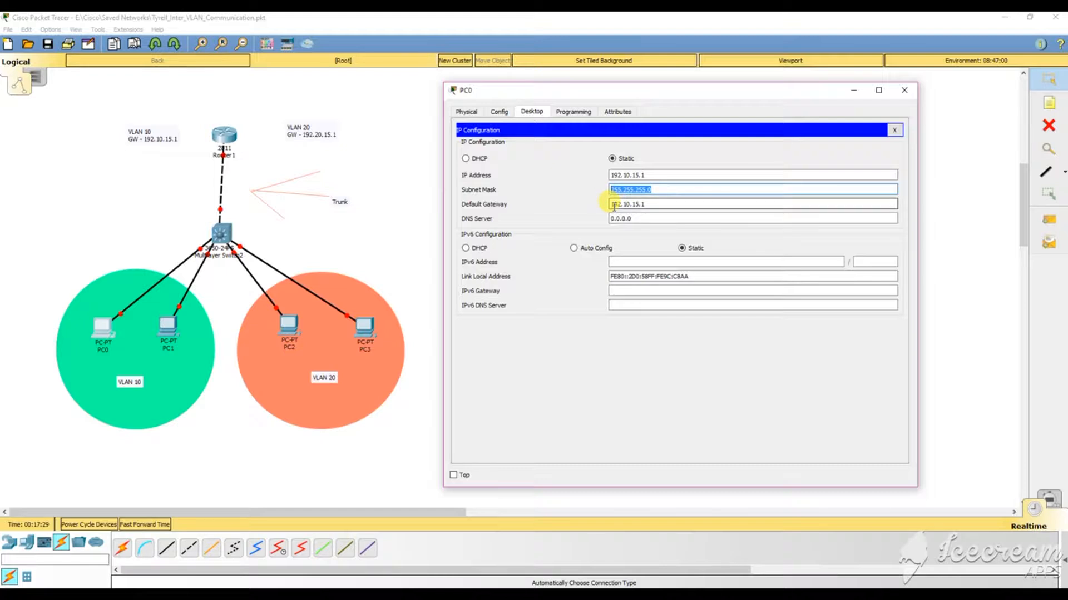
{"action": "left_click_drag", "start_coordinate": [610, 204], "coordinate": [651, 203]}
{"action": "left_click", "coordinate": [658, 202]}
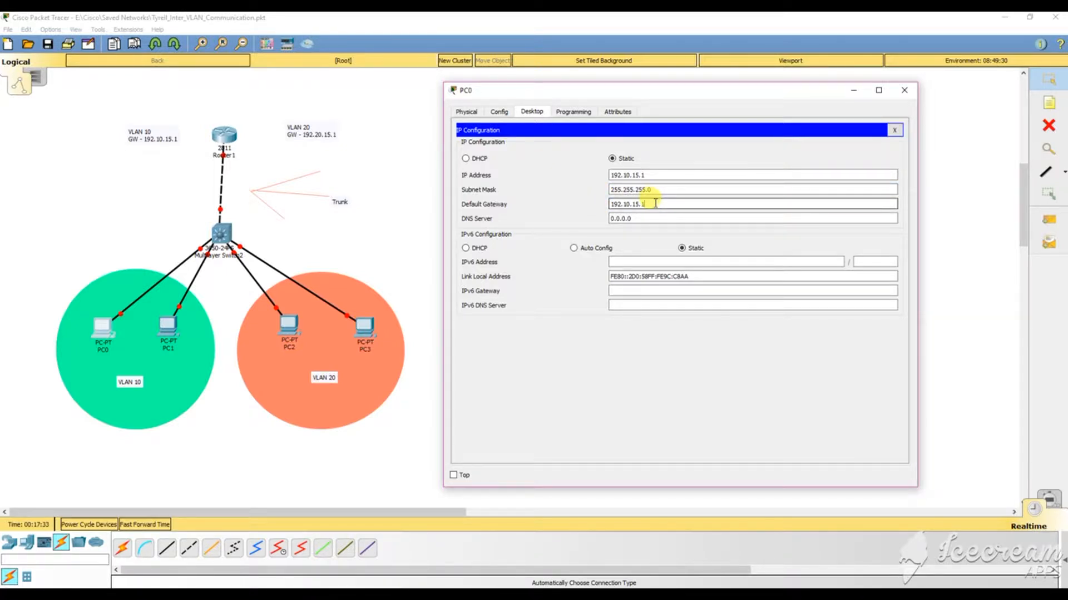
{"action": "mouse_move", "coordinate": [651, 190]}
{"action": "left_mouse_down"}
{"action": "mouse_move", "coordinate": [608, 187]}
{"action": "mouse_move", "coordinate": [656, 190]}
{"action": "left_mouse_up"}
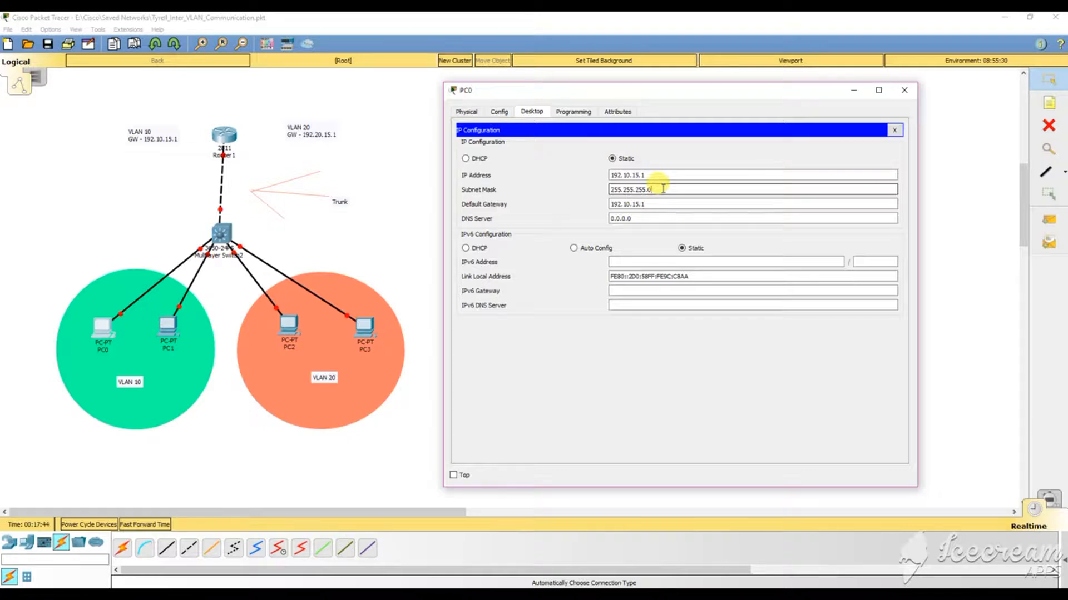
{"action": "key", "text": "Tab"}
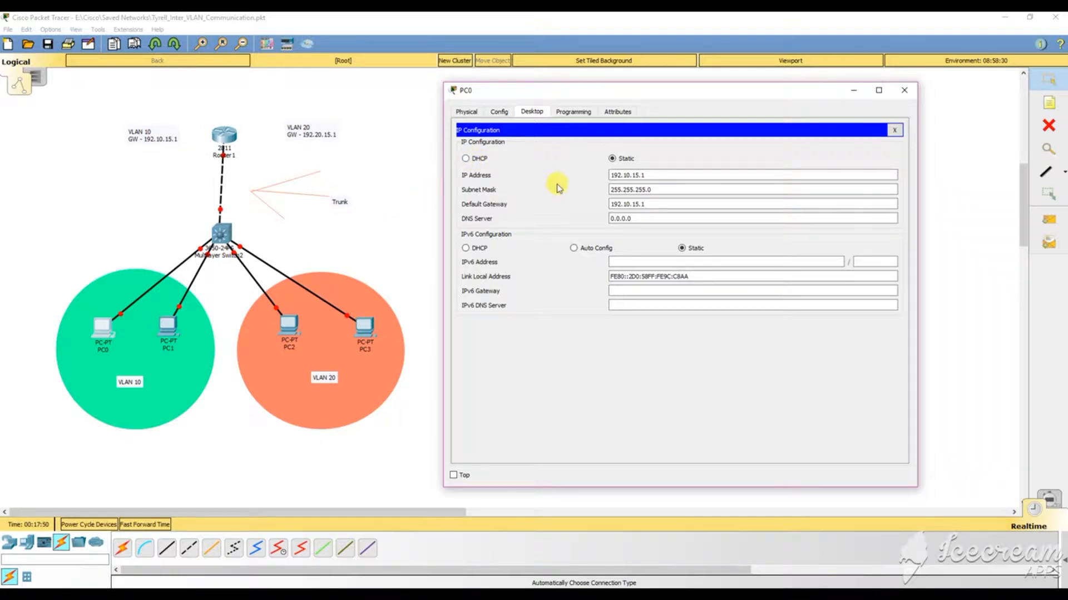
Run ipconfig in PC0's command prompt and compare its IP address with its default gateway.
{"action": "left_click", "coordinate": [897, 131]}
{"action": "left_click", "coordinate": [751, 151]}
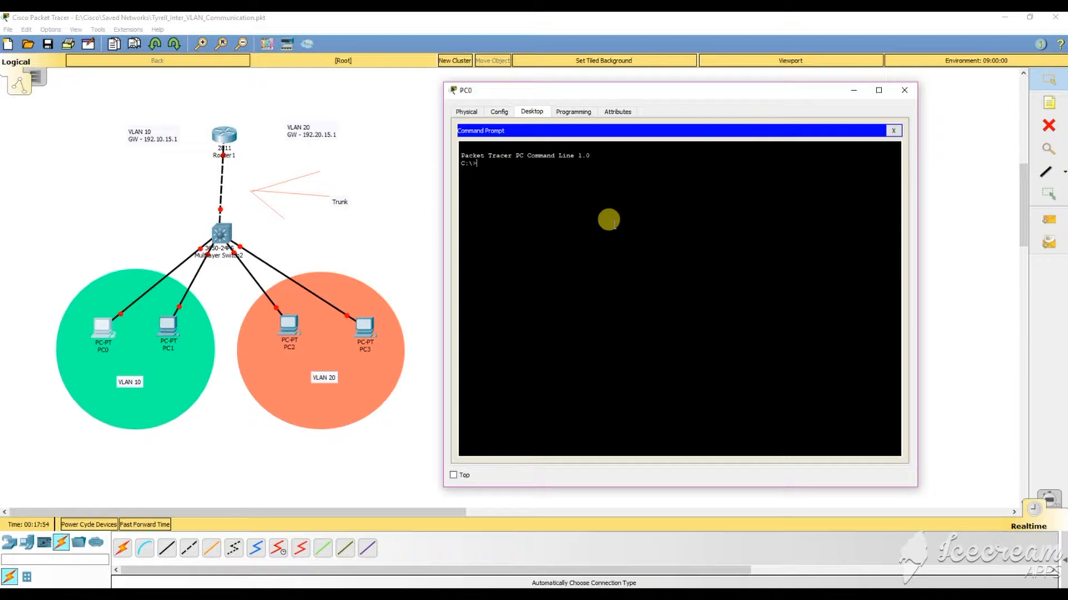
{"action": "type", "text": "ipconfig"}
{"action": "key", "text": "Return"}
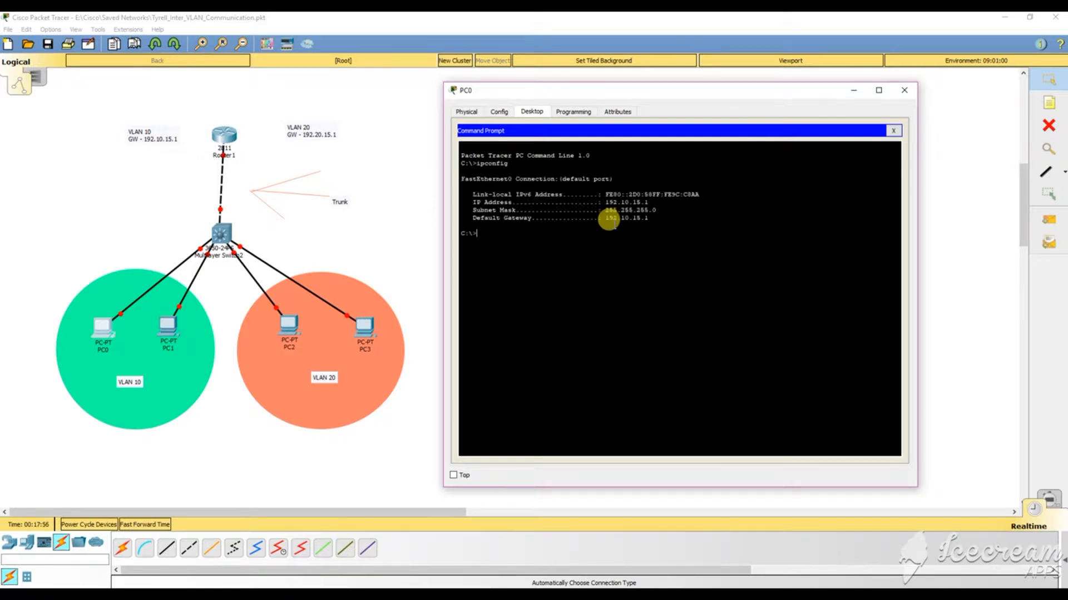
{"action": "left_click_drag", "start_coordinate": [647, 218], "coordinate": [597, 218]}
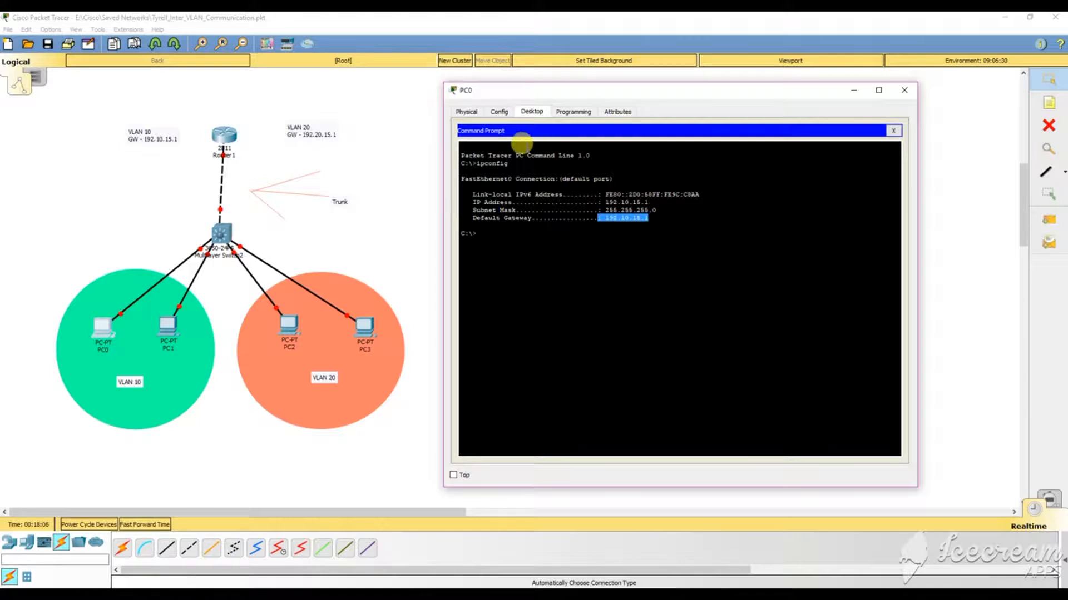
{"action": "left_click", "coordinate": [469, 112]}
{"action": "left_click", "coordinate": [532, 112]}
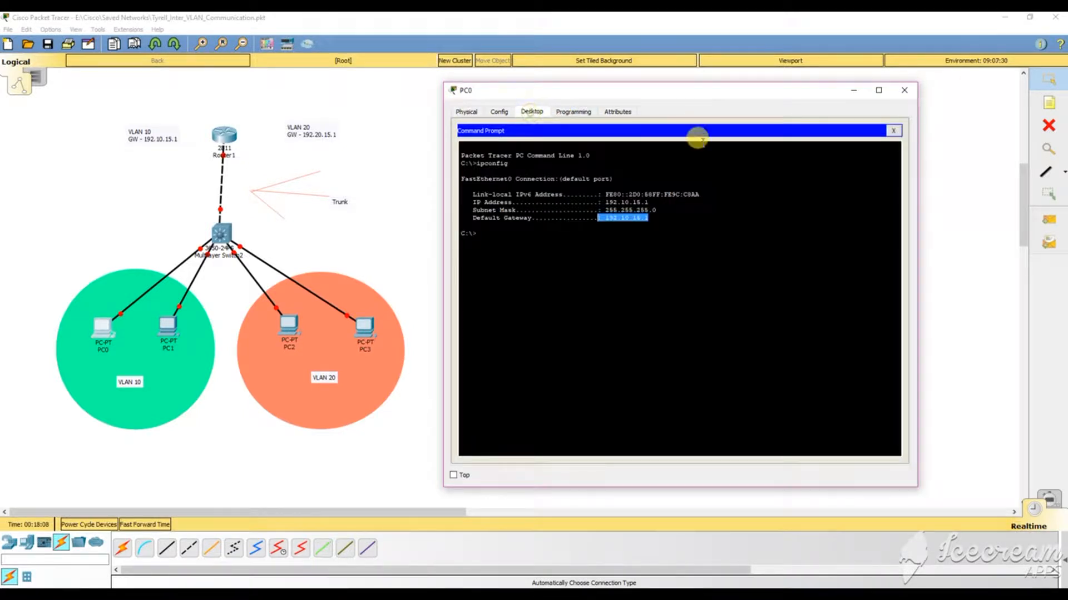
{"action": "left_click_drag", "start_coordinate": [662, 202], "coordinate": [599, 202]}
Change PC0's IP address to 192.10.15.6, verify it with ipconfig, and close PC0's window.
{"action": "left_click", "coordinate": [893, 131]}
{"action": "left_click", "coordinate": [481, 159]}
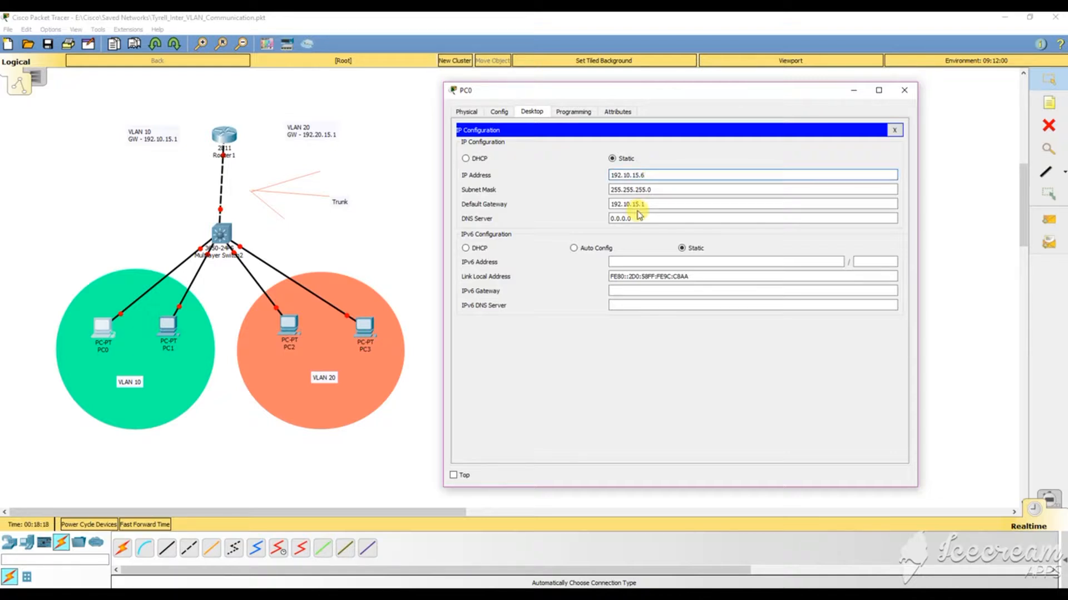
{"action": "left_click", "coordinate": [893, 130]}
{"action": "left_click", "coordinate": [745, 142]}
{"action": "key", "text": "Up"}
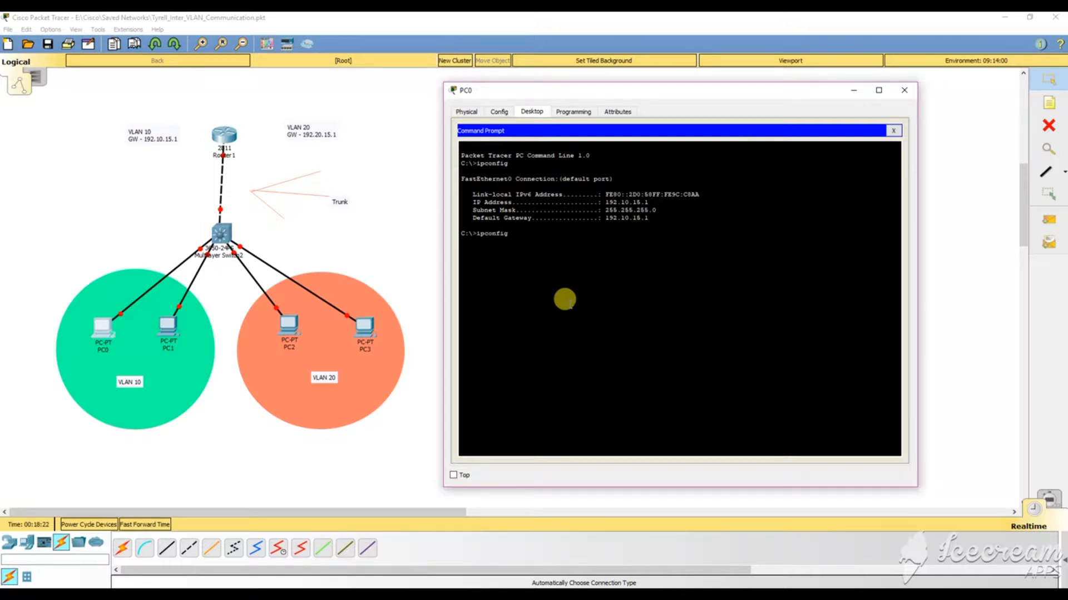
{"action": "key", "text": "Return"}
{"action": "left_click_drag", "start_coordinate": [648, 273], "coordinate": [594, 272]}
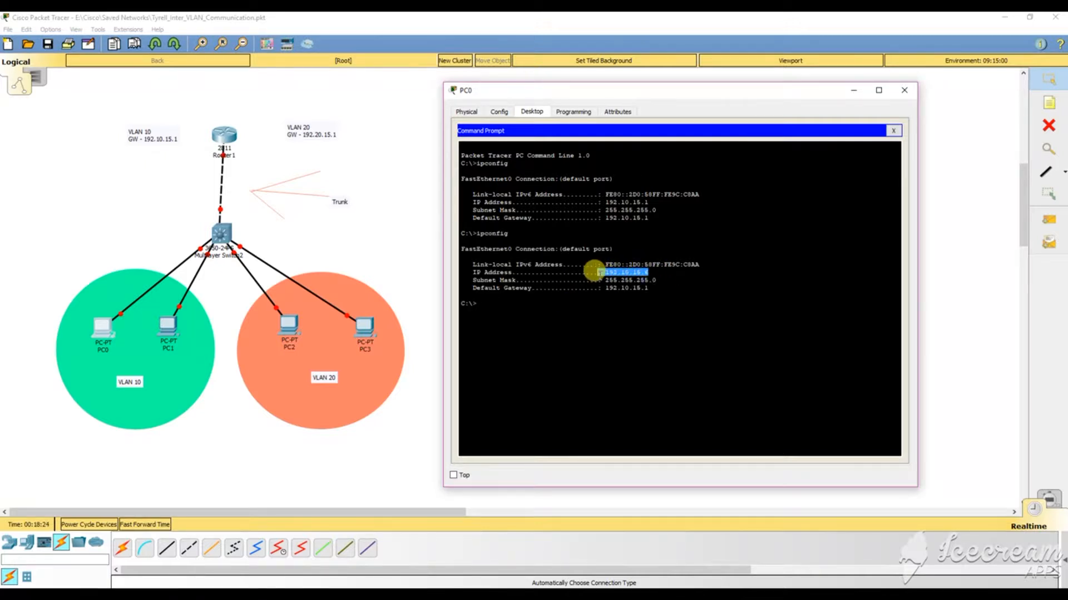
{"action": "left_click", "coordinate": [832, 270]}
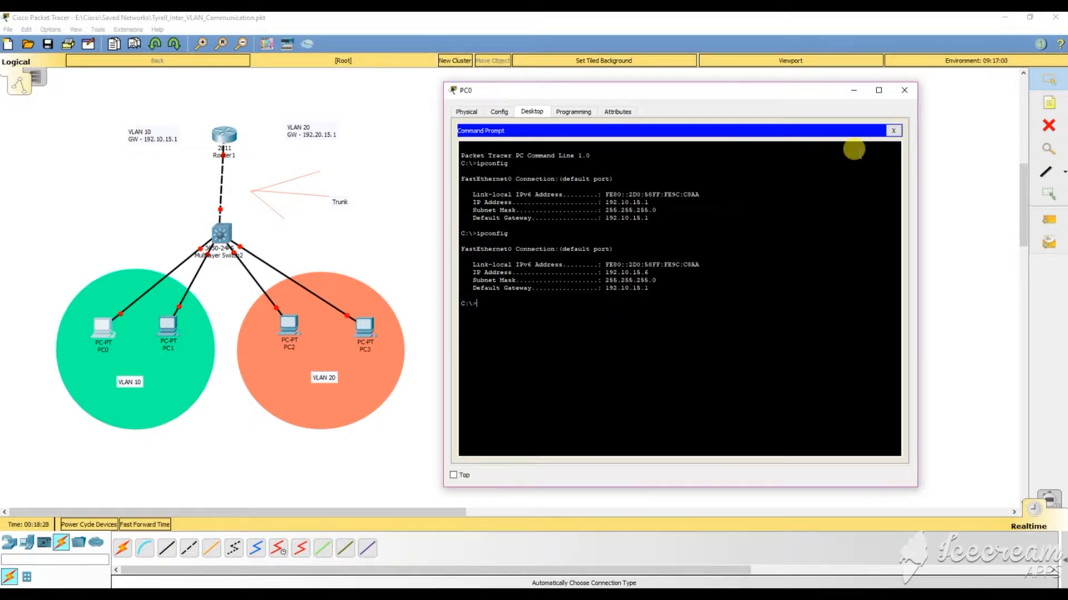
{"action": "left_click", "coordinate": [893, 132]}
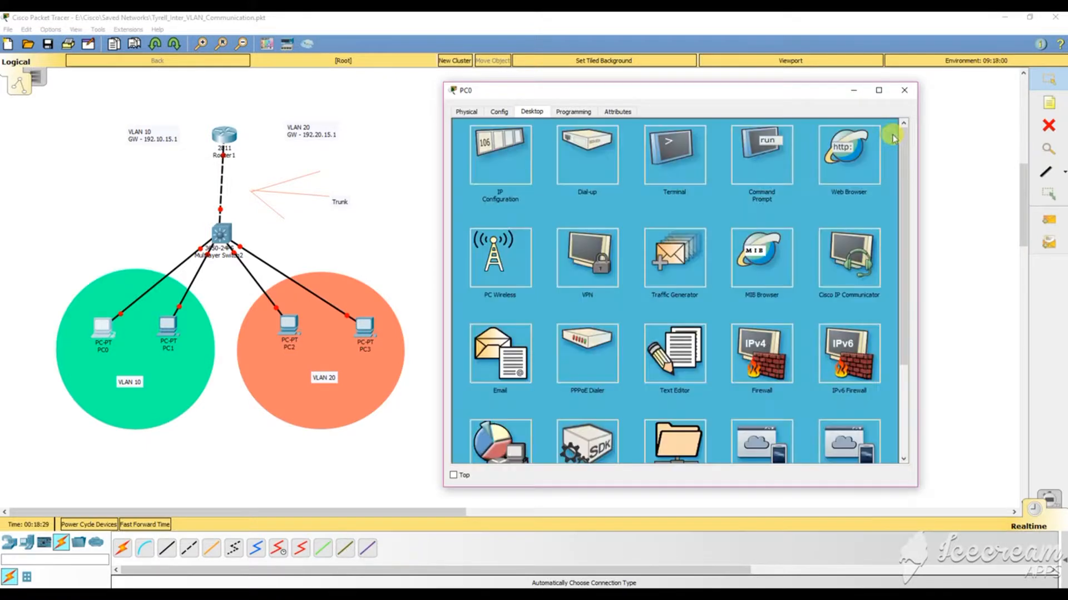
{"action": "left_click", "coordinate": [905, 92]}
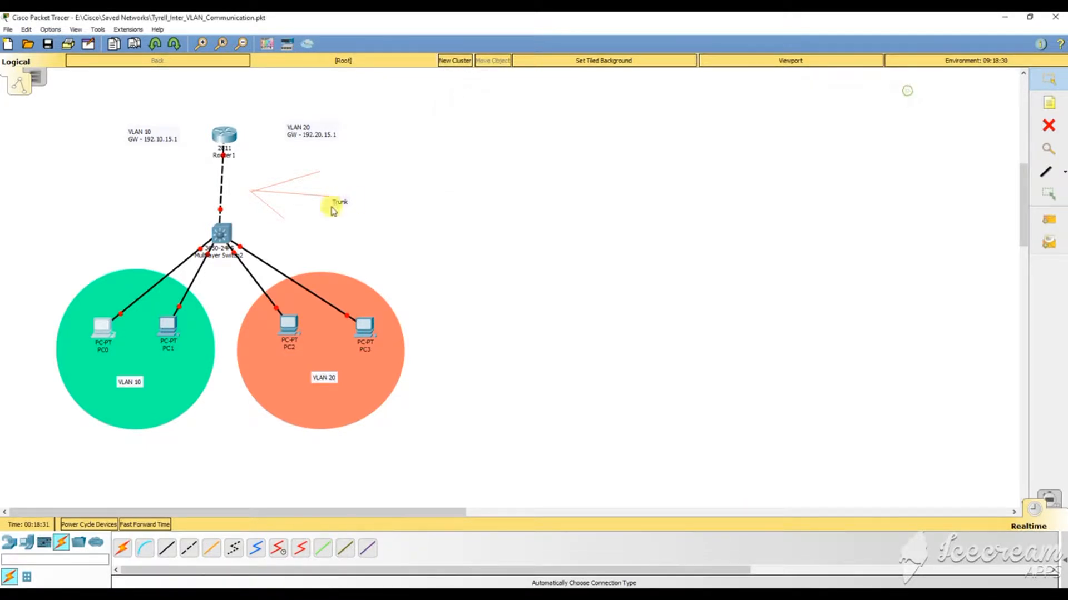
Assign PC1 the static IP address 192.10.15.10, subnet mask 255.255.255.0 and default gateway 192.10.15.1.
{"action": "left_click", "coordinate": [168, 325]}
{"action": "left_click", "coordinate": [386, 119]}
{"action": "left_click", "coordinate": [614, 167]}
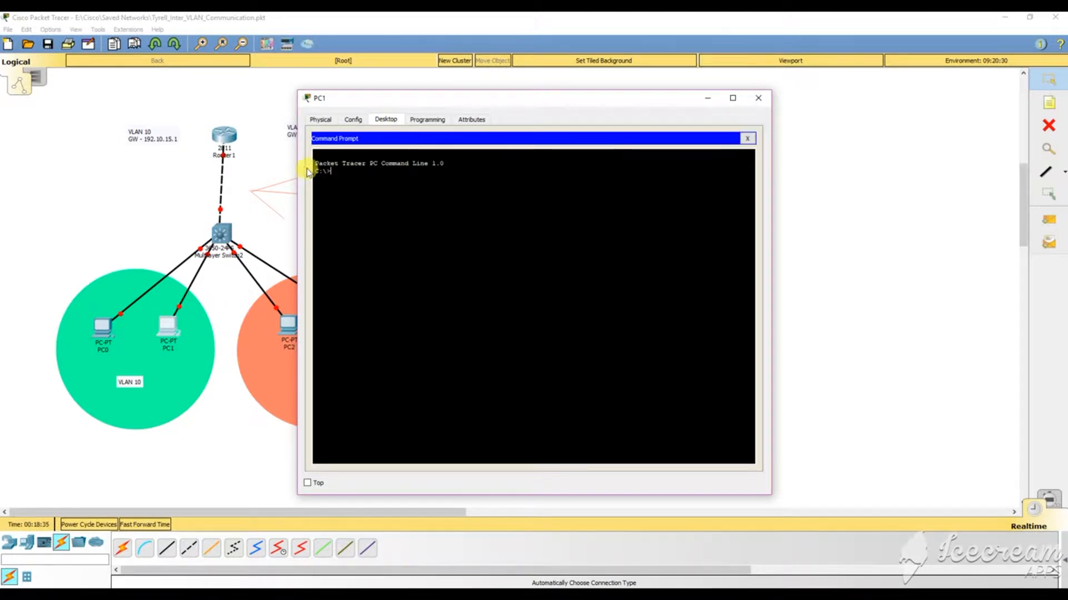
{"action": "left_click", "coordinate": [747, 138]}
{"action": "left_click", "coordinate": [350, 177]}
{"action": "left_click", "coordinate": [554, 181]}
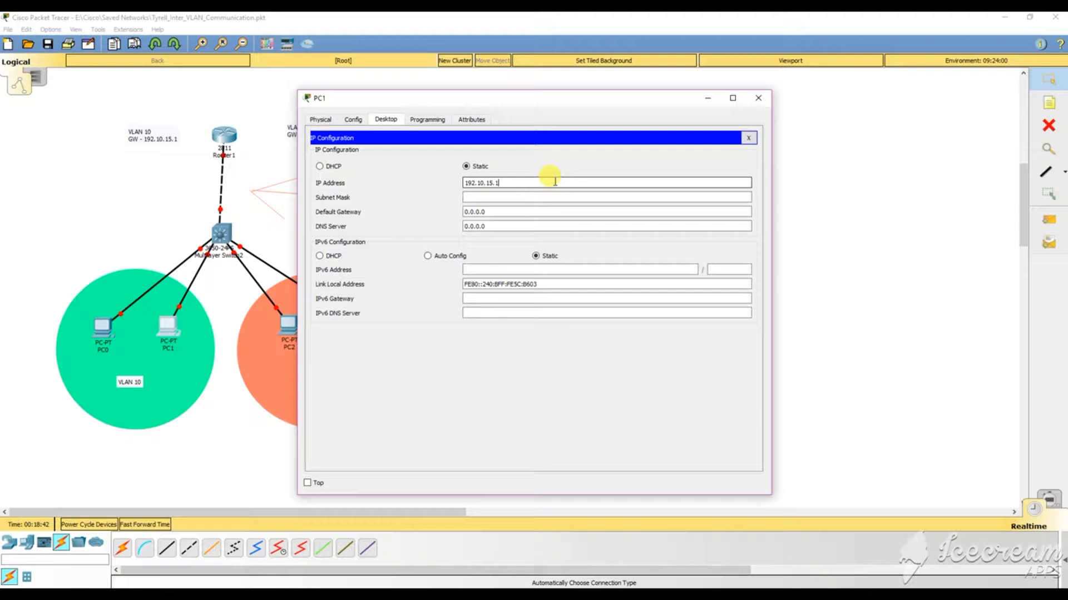
{"action": "left_click", "coordinate": [512, 198]}
{"action": "left_click", "coordinate": [511, 211]}
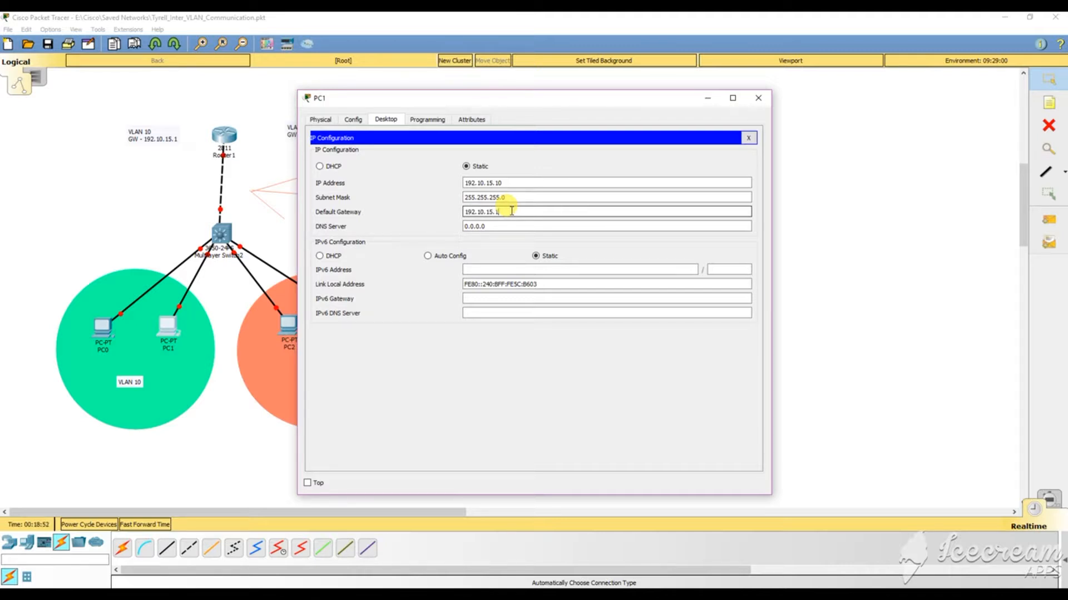
Verify PC1's addressing with ipconfig in its command prompt and close PC1's window.
{"action": "left_click", "coordinate": [748, 138]}
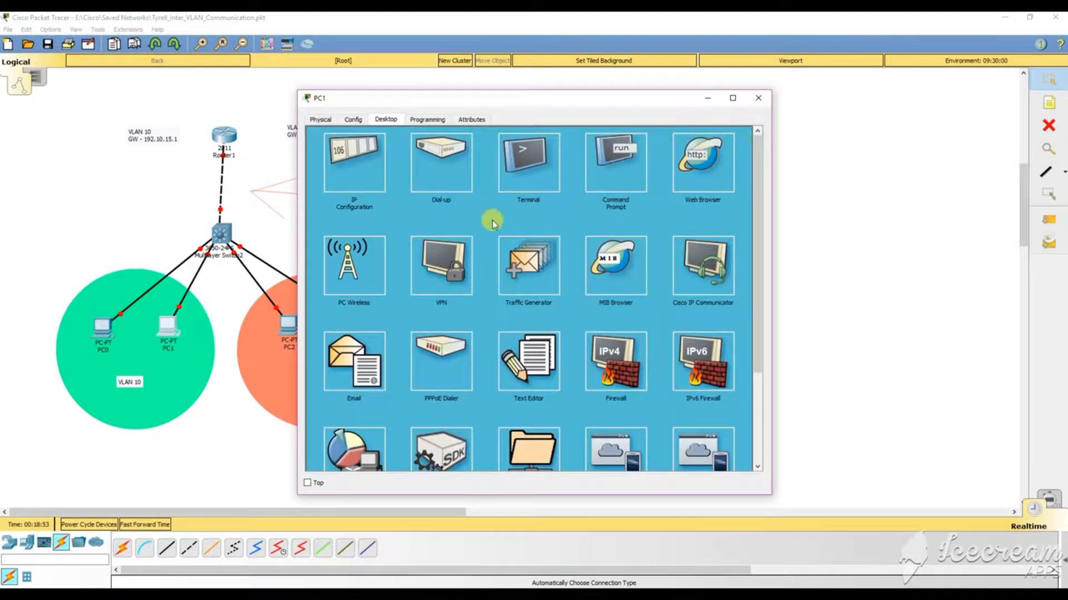
{"action": "left_click", "coordinate": [619, 150]}
{"action": "type", "text": "ip"}
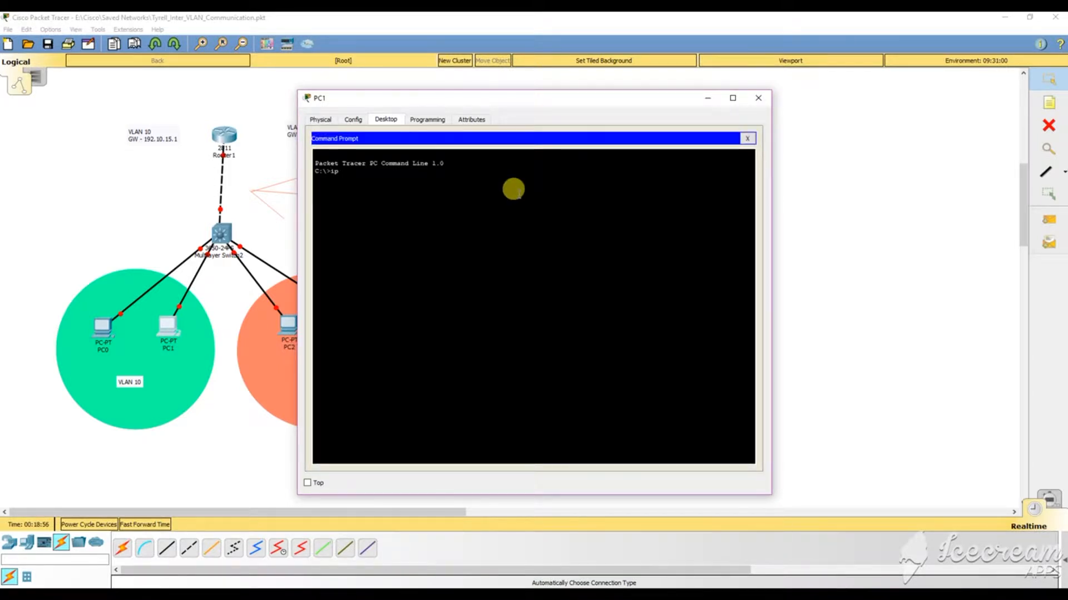
{"action": "type", "text": "config"}
{"action": "key", "text": "Return"}
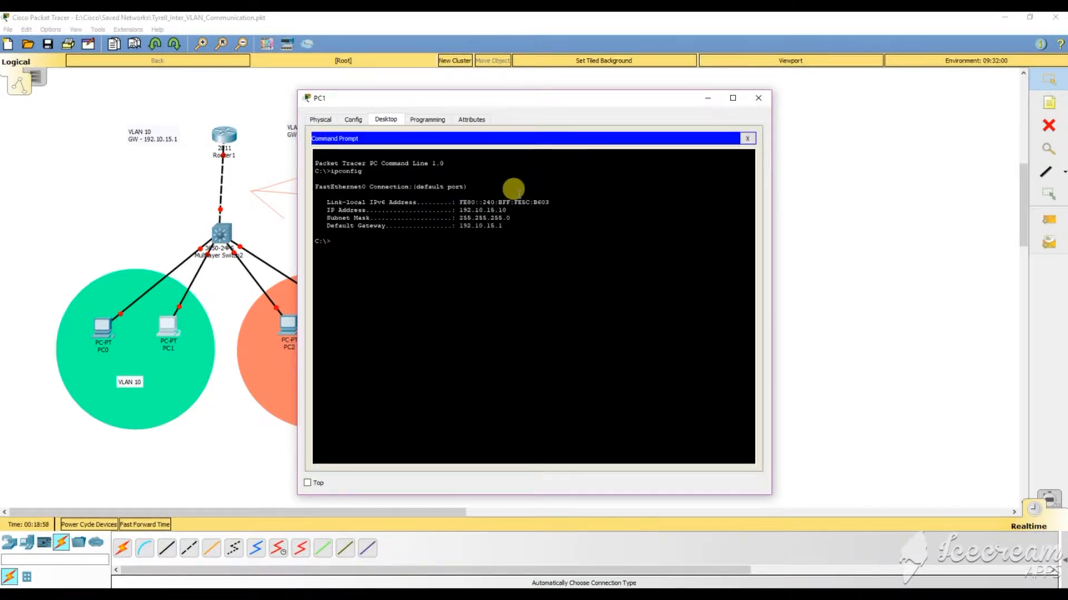
{"action": "left_click", "coordinate": [747, 138]}
{"action": "left_click", "coordinate": [758, 98]}
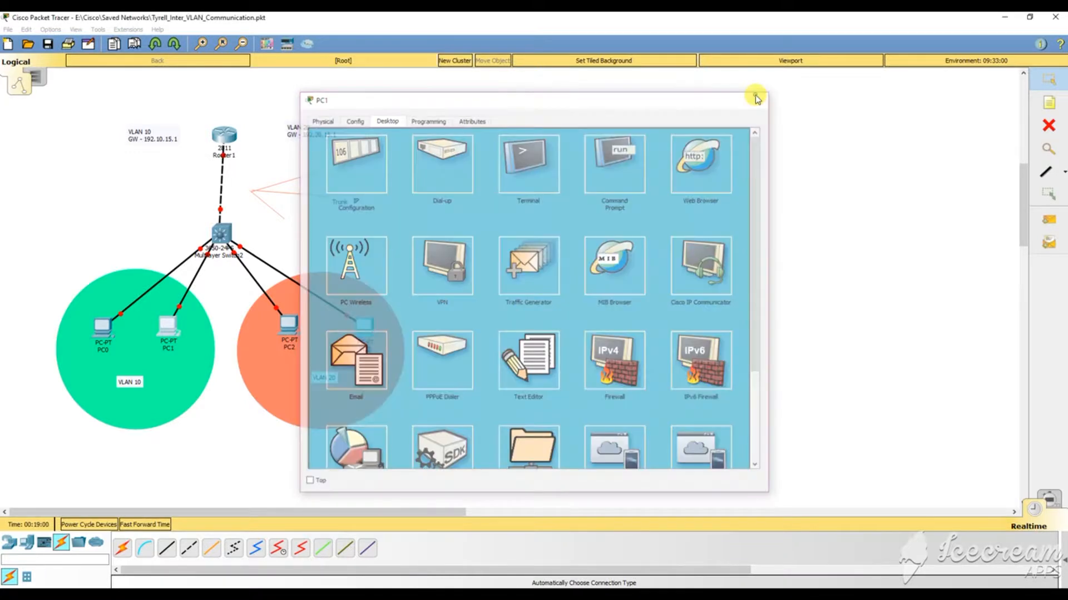
Assign PC2 the static IP address 192.20.15.6, subnet mask 255.255.255.0 and default gateway 192.20.15.1.
{"action": "left_click", "coordinate": [288, 325]}
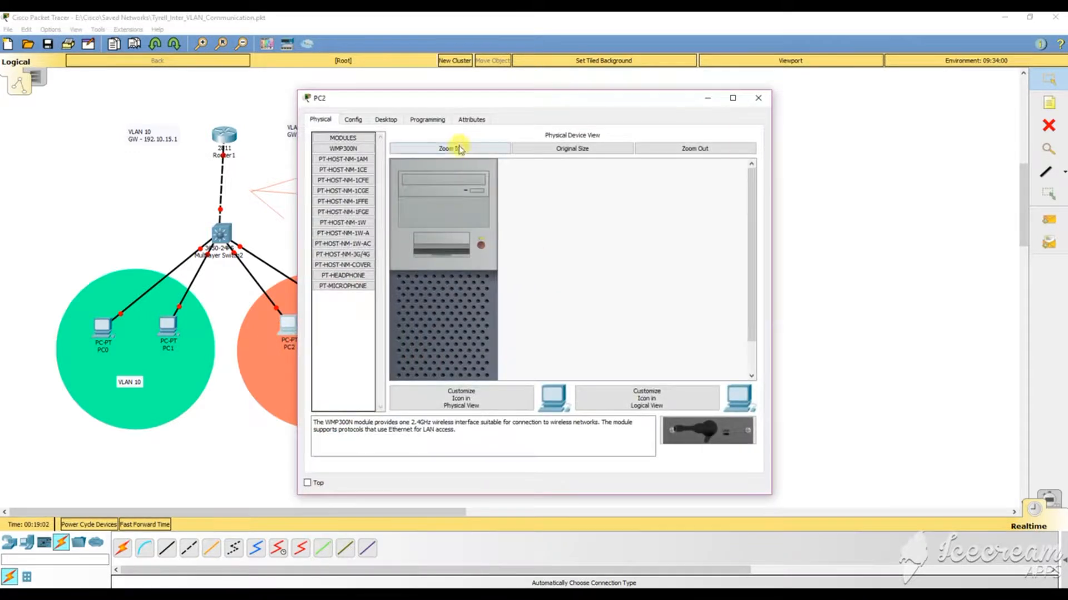
{"action": "left_click", "coordinate": [428, 120]}
{"action": "left_click", "coordinate": [387, 119]}
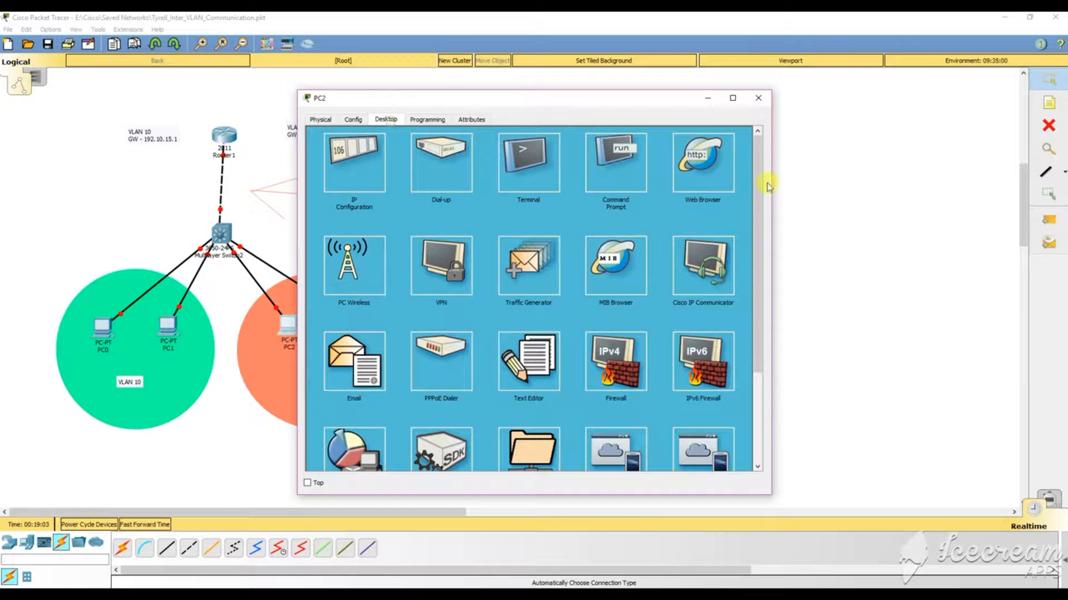
{"action": "left_click", "coordinate": [366, 172]}
{"action": "left_click", "coordinate": [479, 183]}
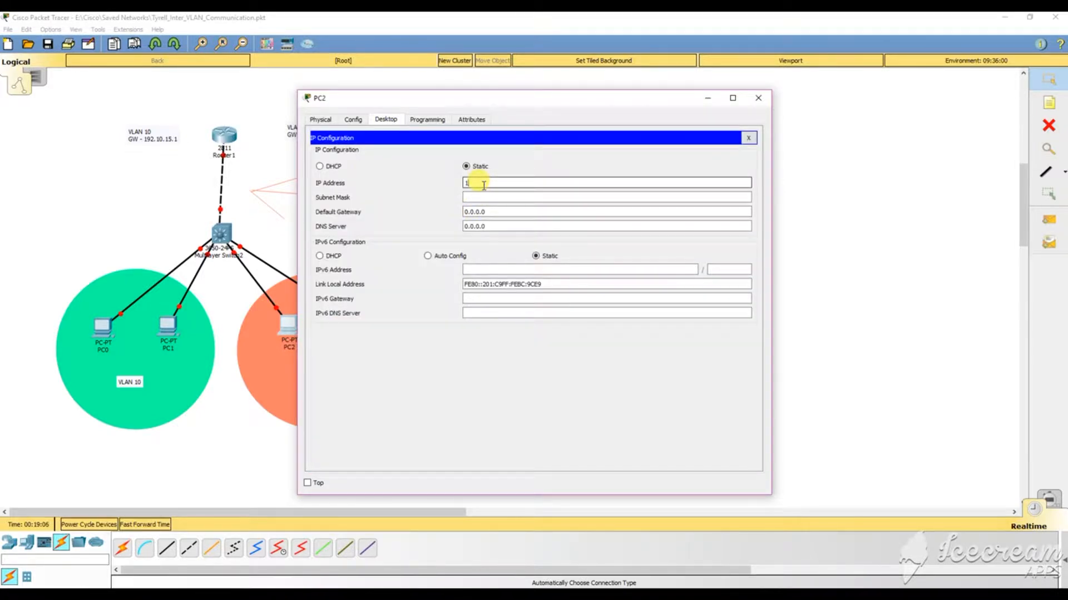
{"action": "type", "text": "192.20.15.6"}
{"action": "left_click", "coordinate": [477, 197]}
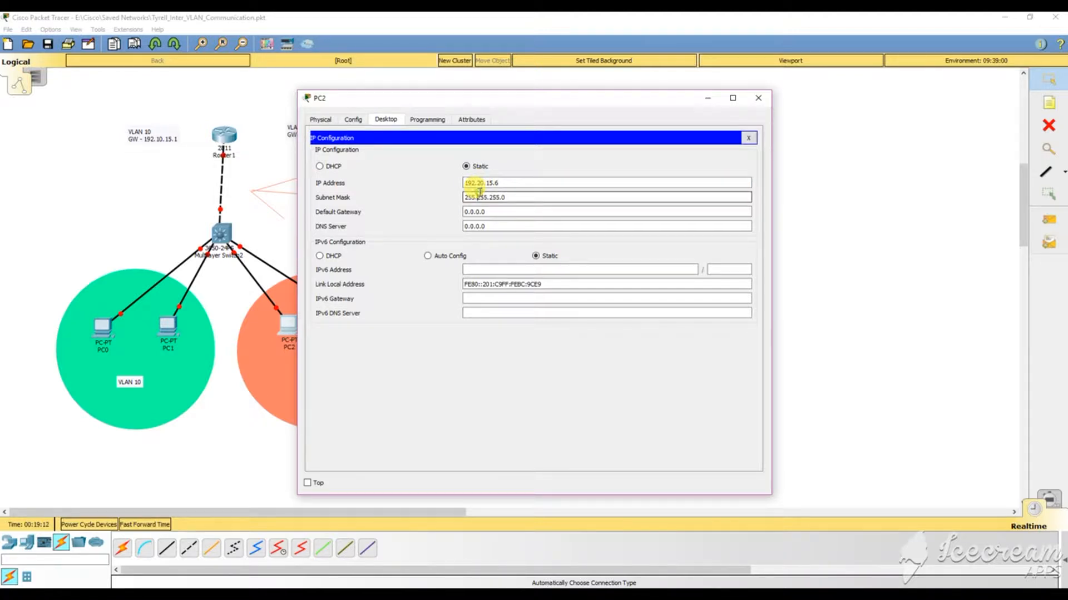
{"action": "left_click_drag", "start_coordinate": [485, 99], "coordinate": [581, 103]}
{"action": "left_click", "coordinate": [593, 214]}
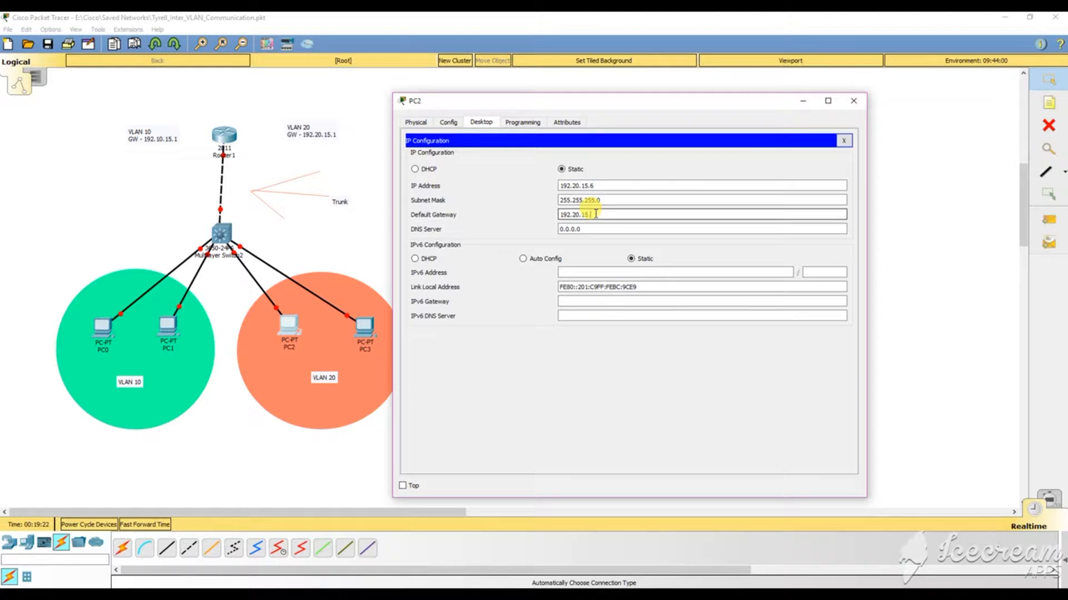
Verify PC2's addressing with ipconfig in its command prompt and close PC2's window.
{"action": "left_click", "coordinate": [843, 141]}
{"action": "left_click", "coordinate": [706, 161]}
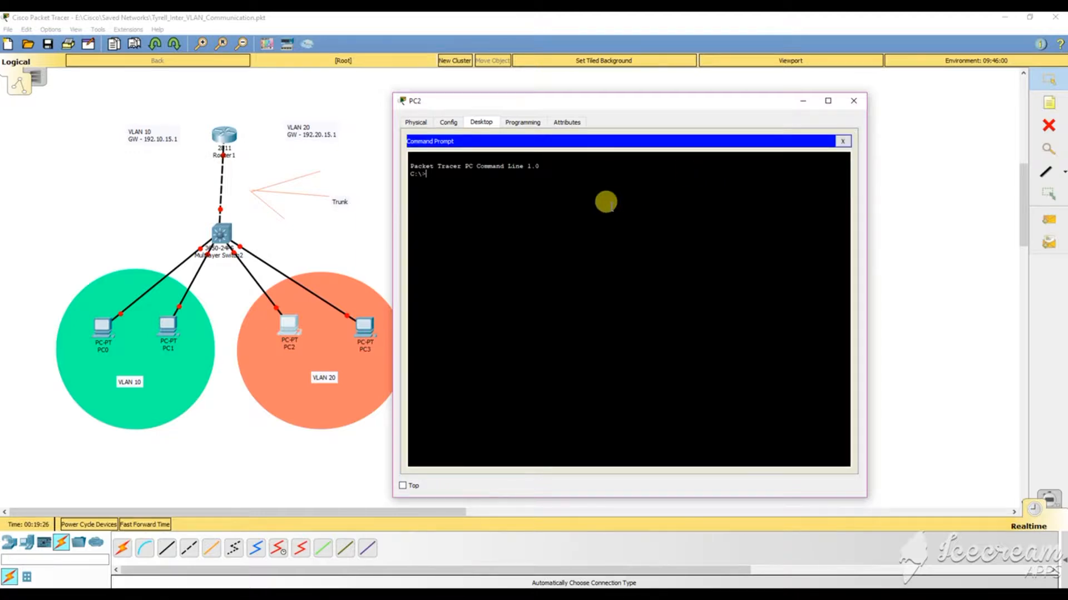
{"action": "type", "text": "ipconfig"}
{"action": "key", "text": "Return"}
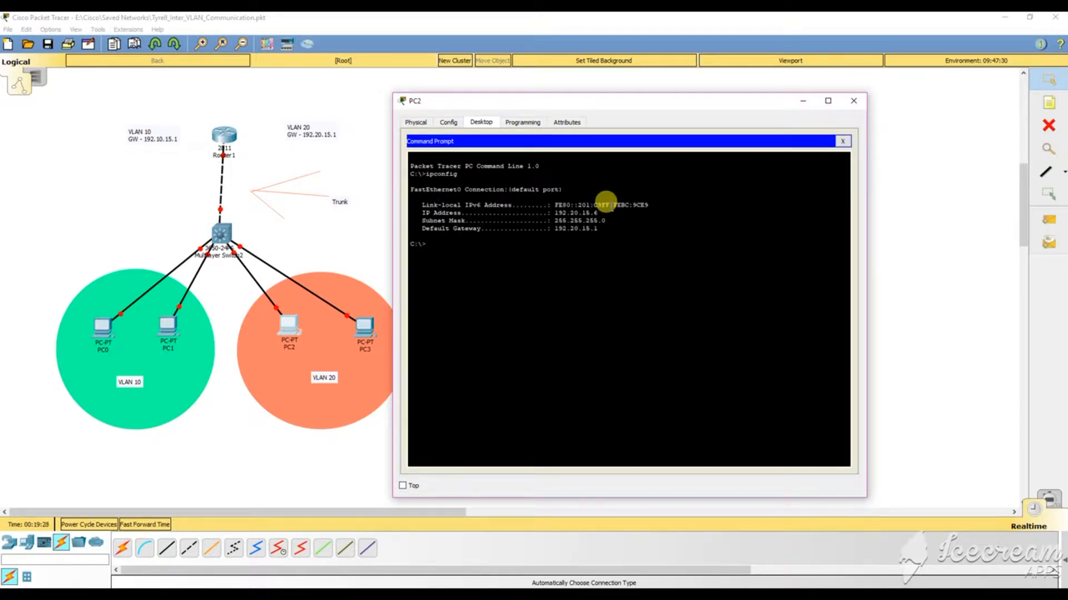
{"action": "left_click", "coordinate": [843, 141]}
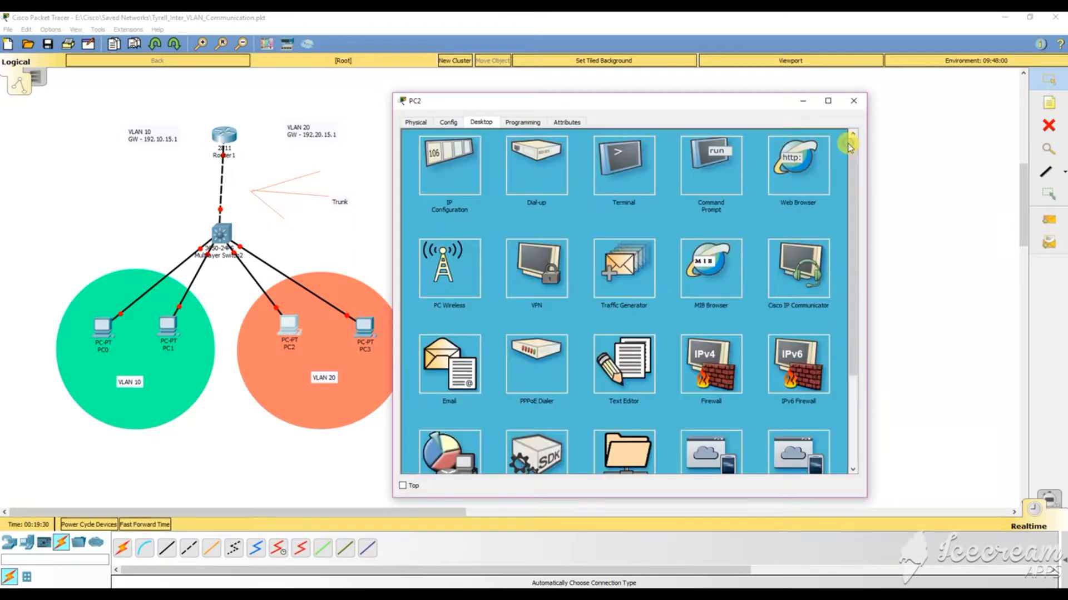
{"action": "left_click", "coordinate": [854, 101]}
Assign PC3 the static IP address 192.20.15.10, subnet mask 255.255.255.0 and default gateway 192.20.15.1.
{"action": "left_click", "coordinate": [365, 327]}
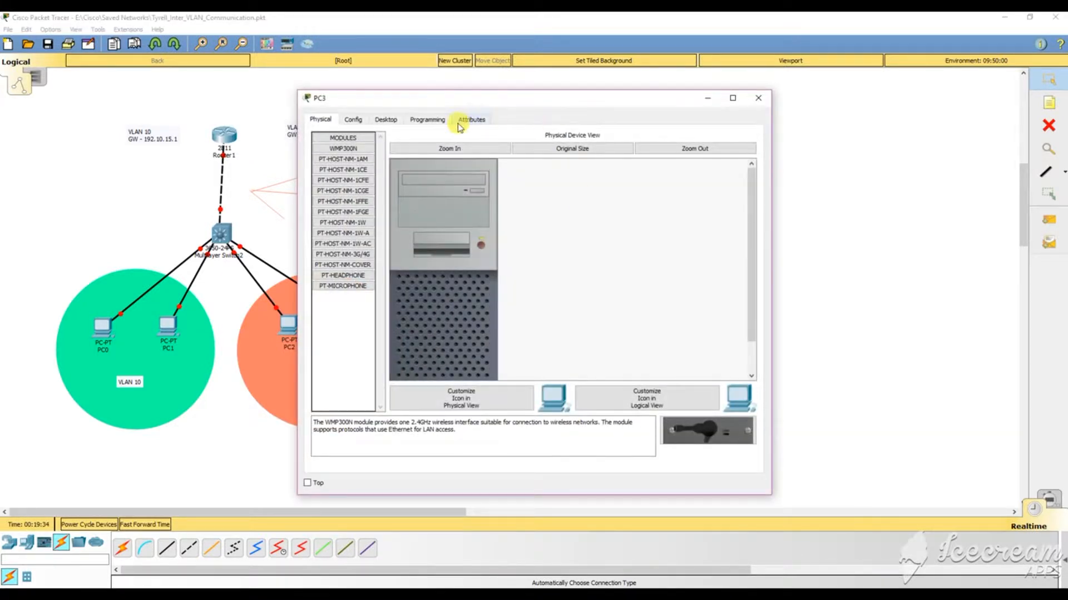
{"action": "left_click", "coordinate": [385, 120]}
{"action": "left_click", "coordinate": [350, 161]}
{"action": "left_click", "coordinate": [559, 183]}
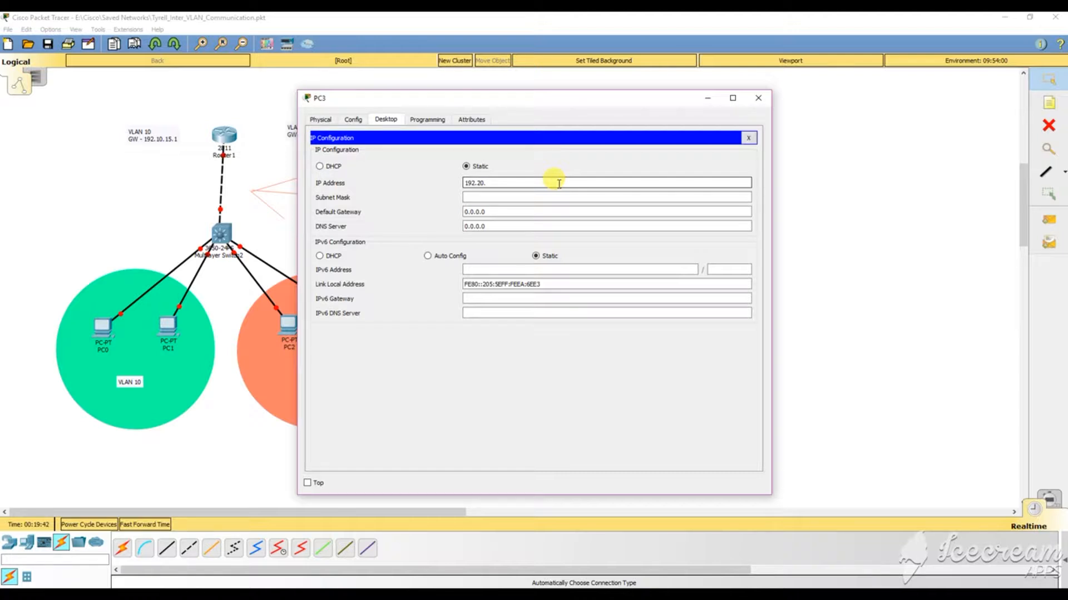
{"action": "left_click", "coordinate": [570, 197]}
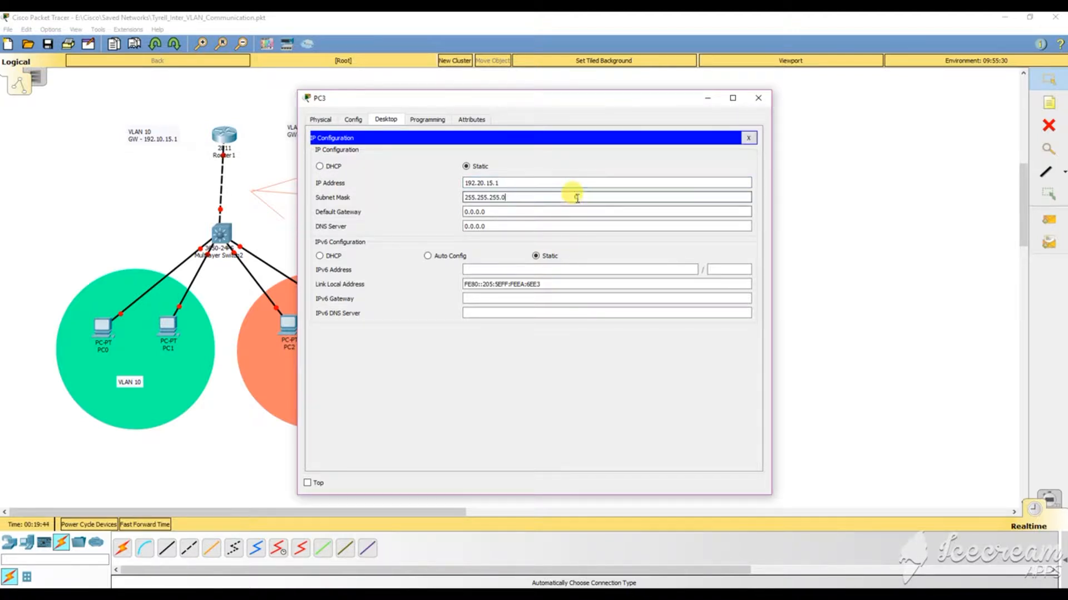
{"action": "left_click", "coordinate": [526, 211]}
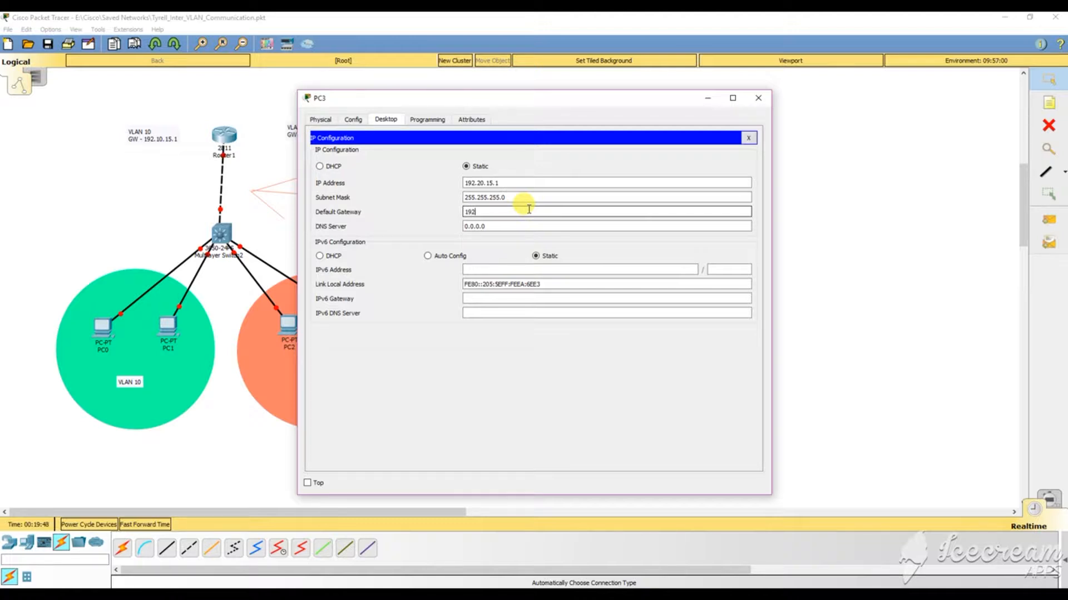
{"action": "type", "text": "192.20.15.1"}
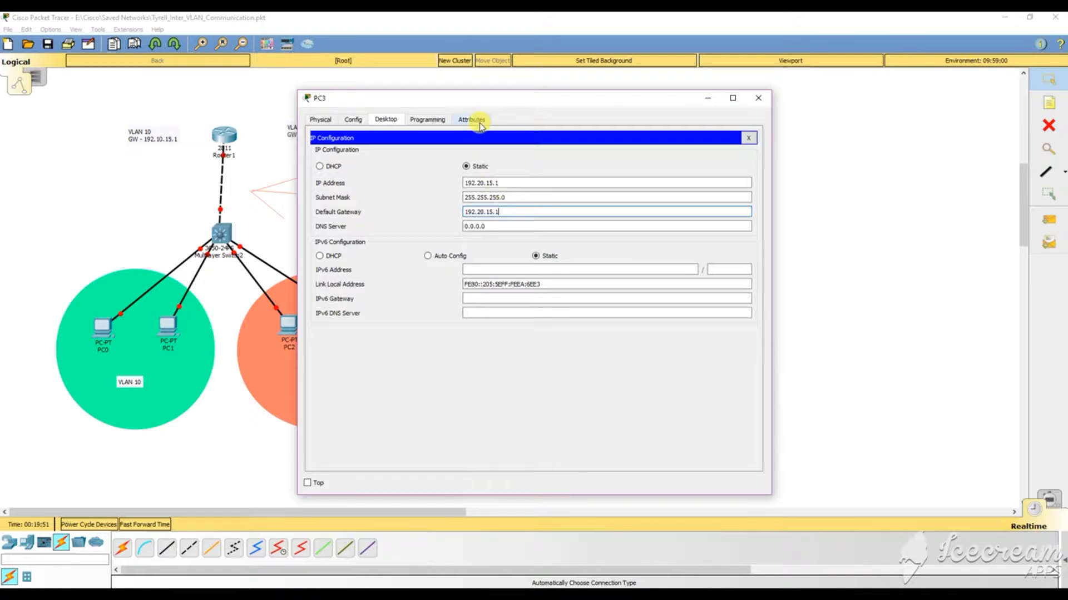
{"action": "left_click", "coordinate": [500, 181]}
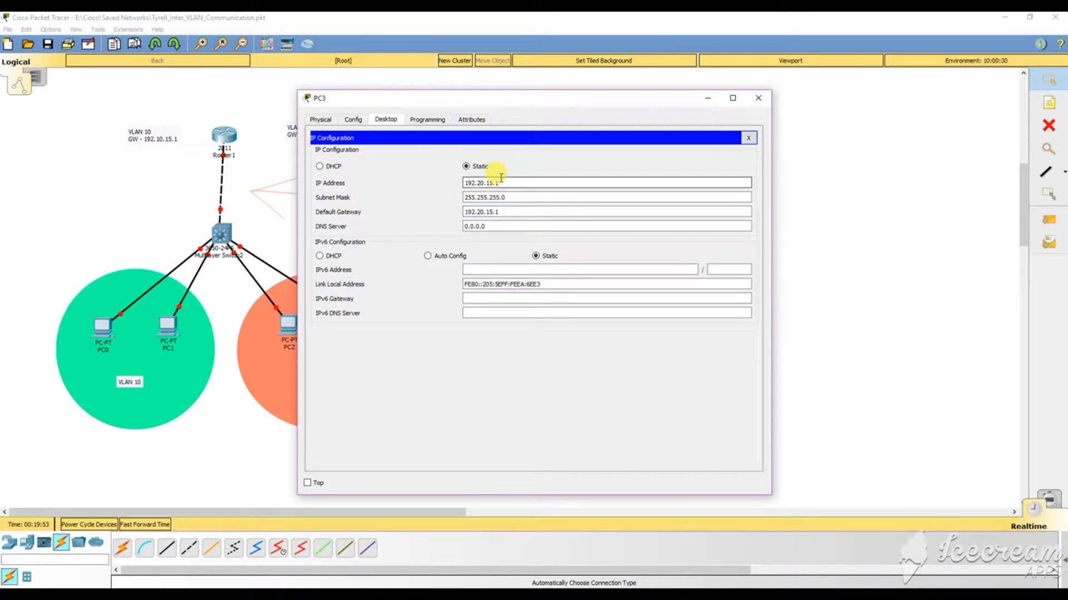
Verify PC3's addressing with ipconfig in its command prompt and close PC3's window.
{"action": "left_click", "coordinate": [749, 138]}
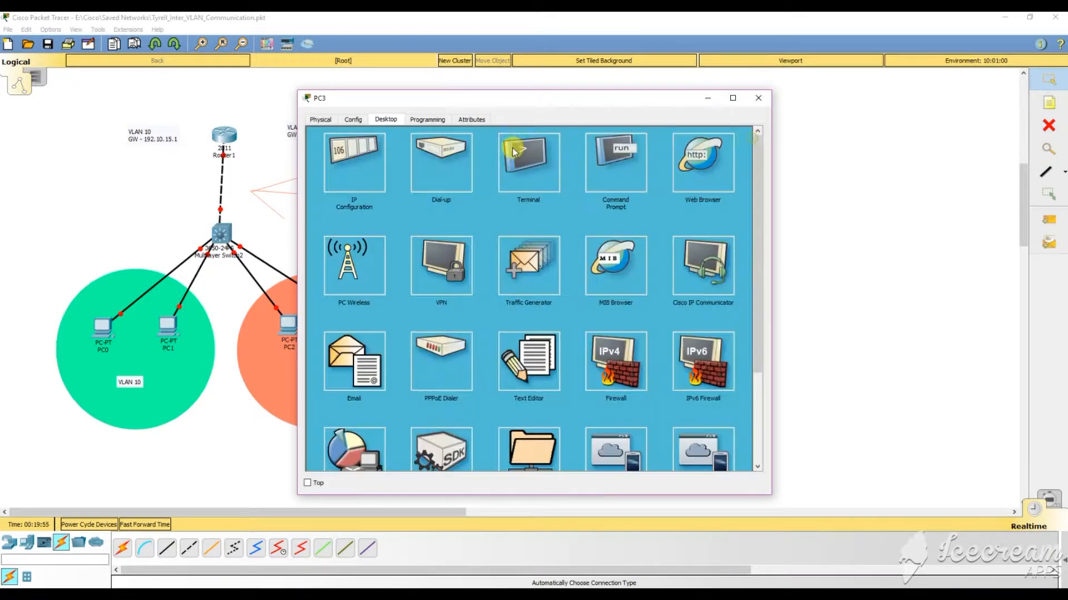
{"action": "left_click", "coordinate": [608, 158]}
{"action": "type", "text": "ipconfig"}
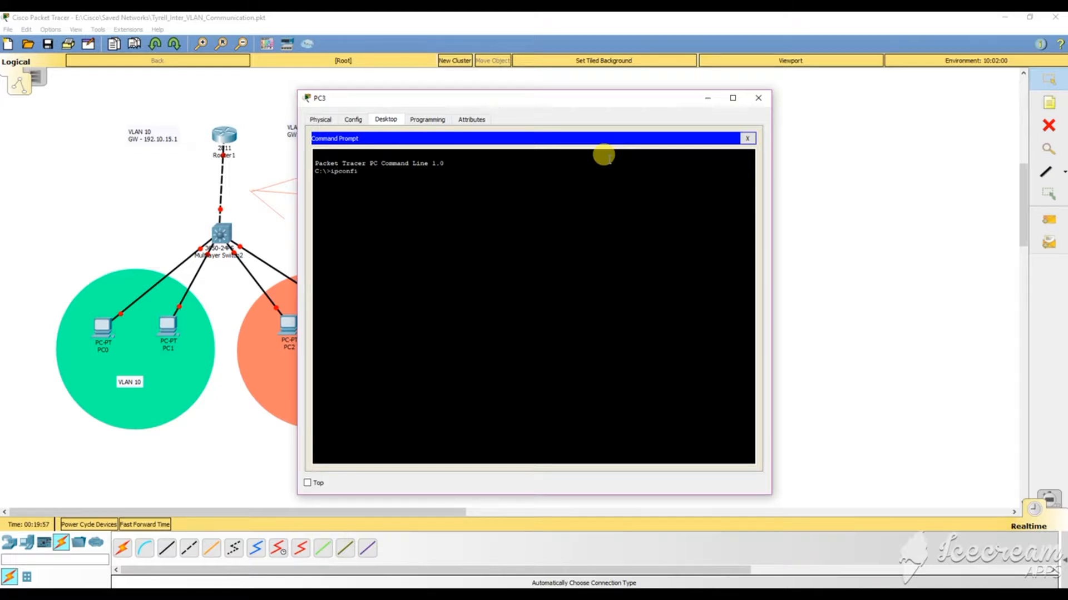
{"action": "key", "text": "Return"}
{"action": "left_click", "coordinate": [422, 281]}
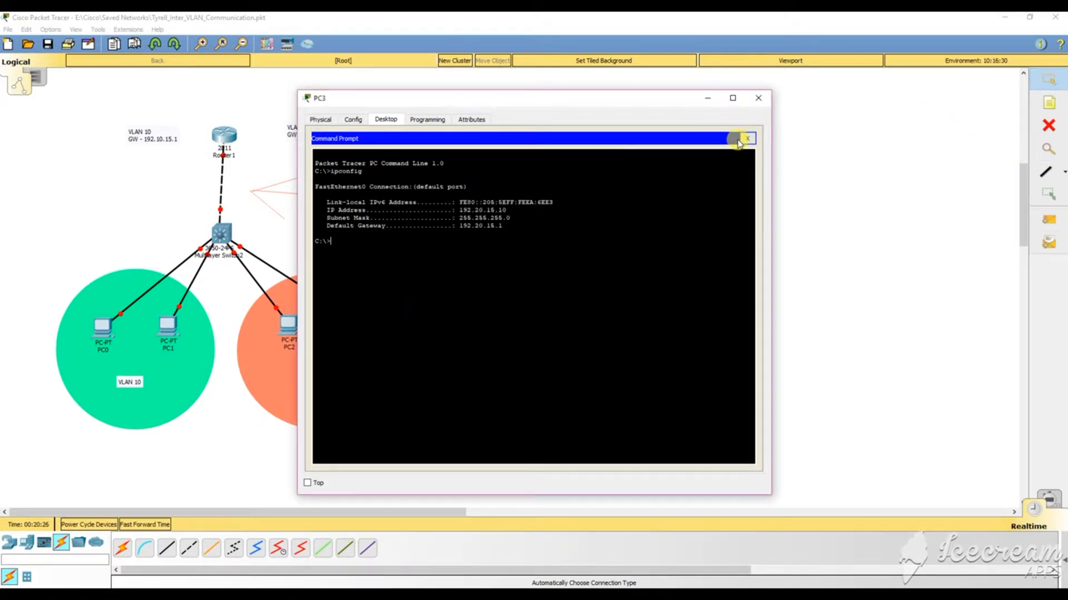
{"action": "left_click", "coordinate": [748, 139]}
{"action": "left_click", "coordinate": [758, 98]}
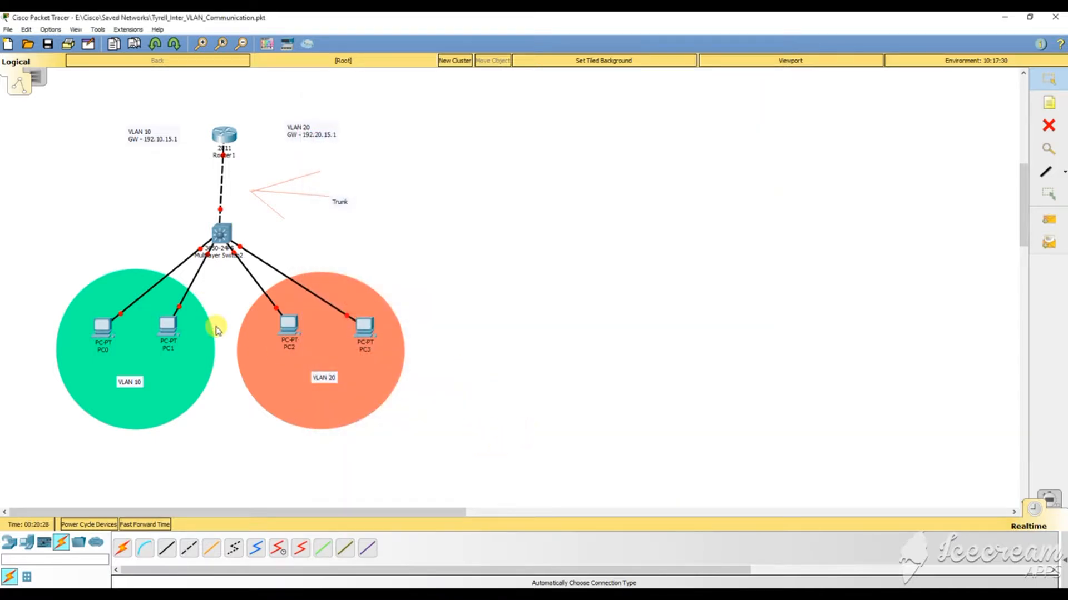
Install an AC power supply module in the first empty power bay of the multilayer switch.
{"action": "left_click", "coordinate": [221, 234]}
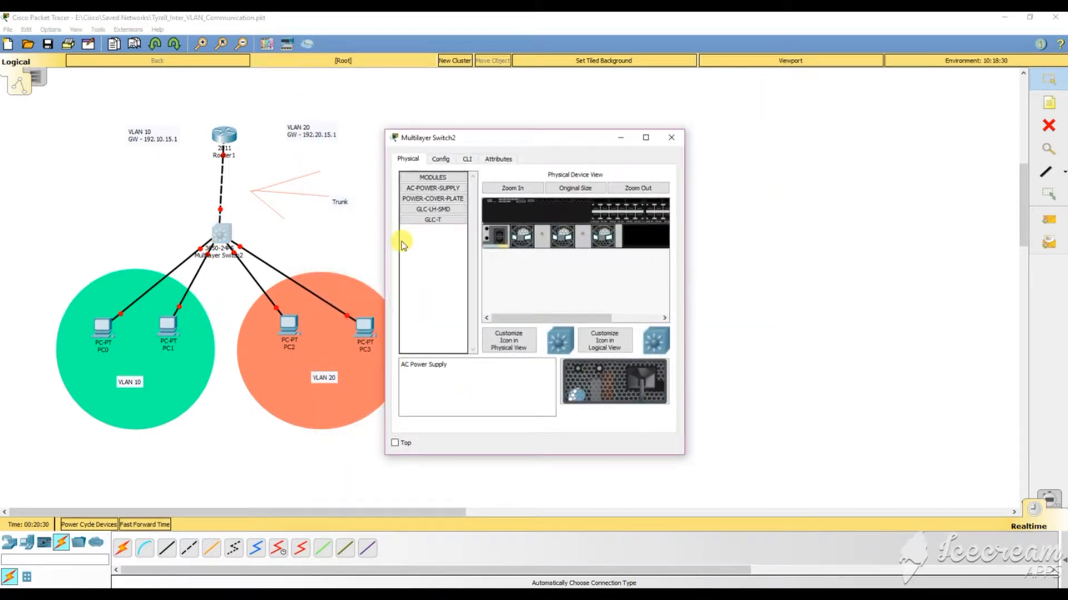
{"action": "left_click", "coordinate": [467, 159]}
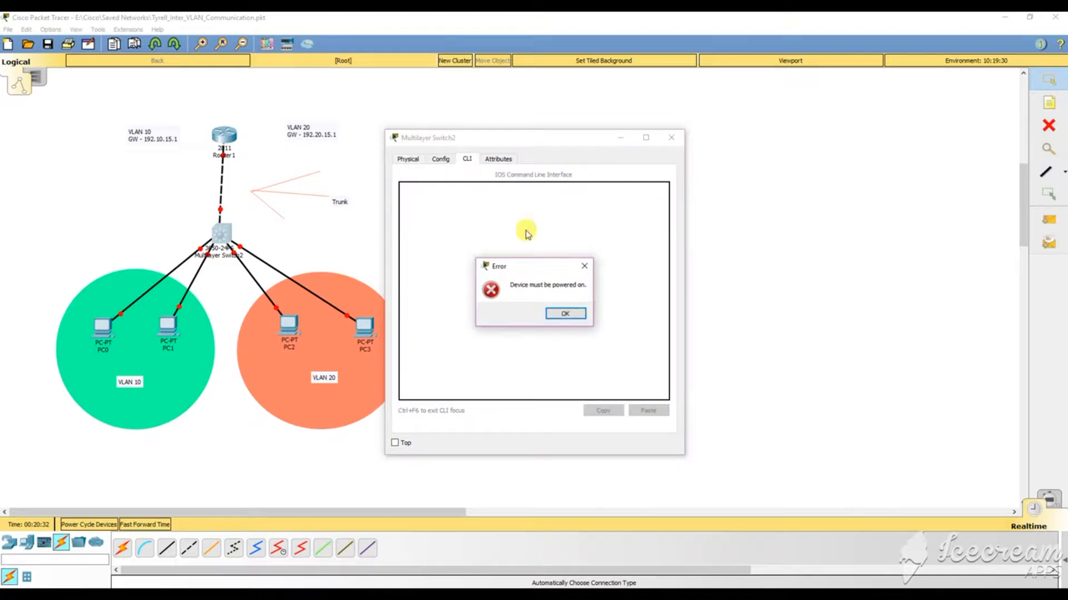
{"action": "left_click", "coordinate": [566, 315]}
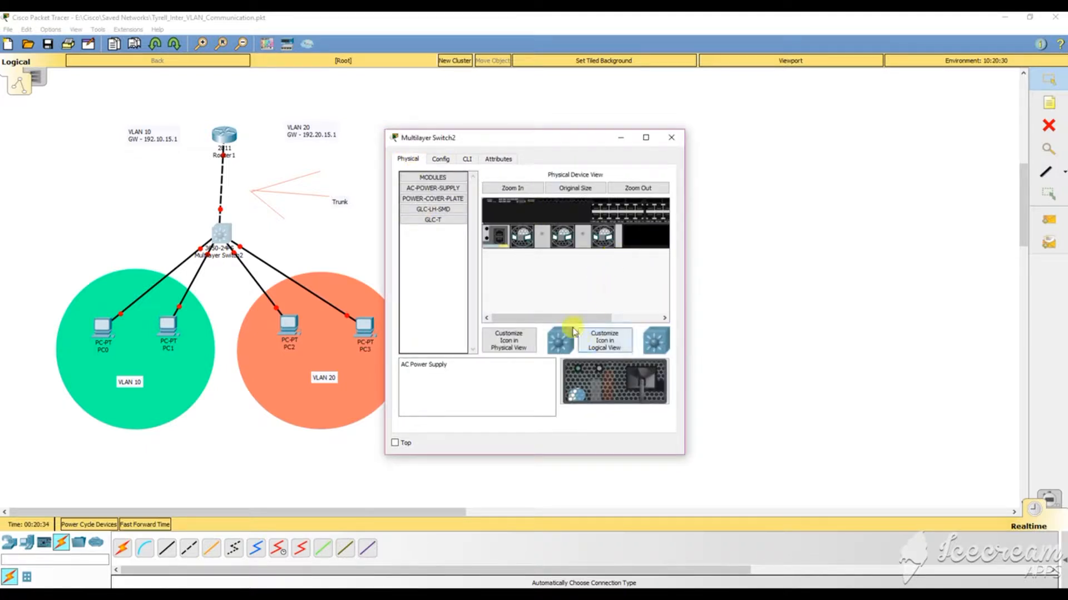
{"action": "left_click_drag", "start_coordinate": [567, 318], "coordinate": [640, 316]}
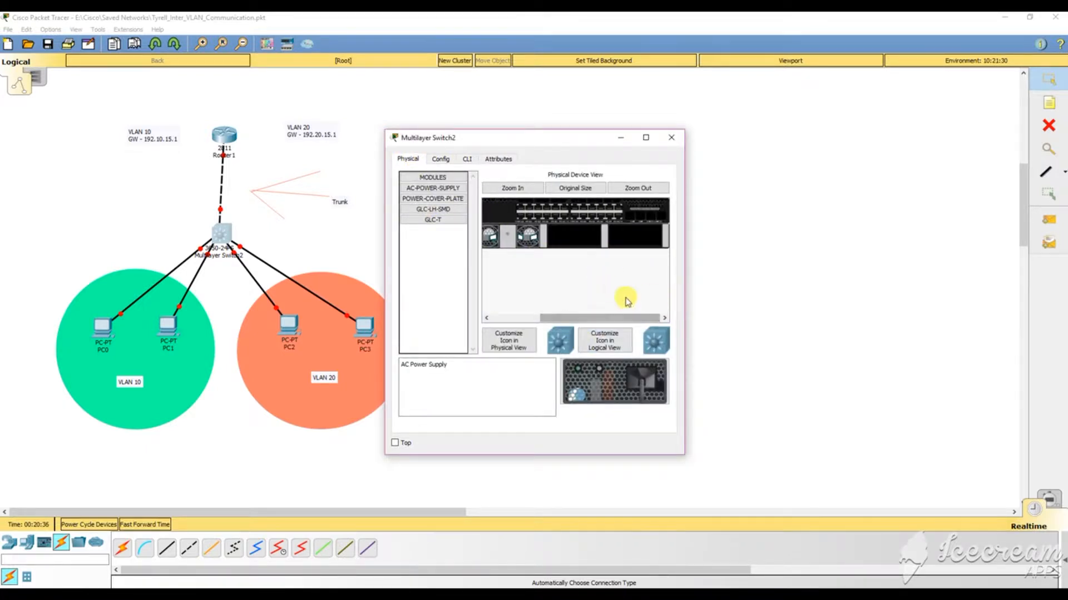
{"action": "left_click_drag", "start_coordinate": [617, 398], "coordinate": [591, 239]}
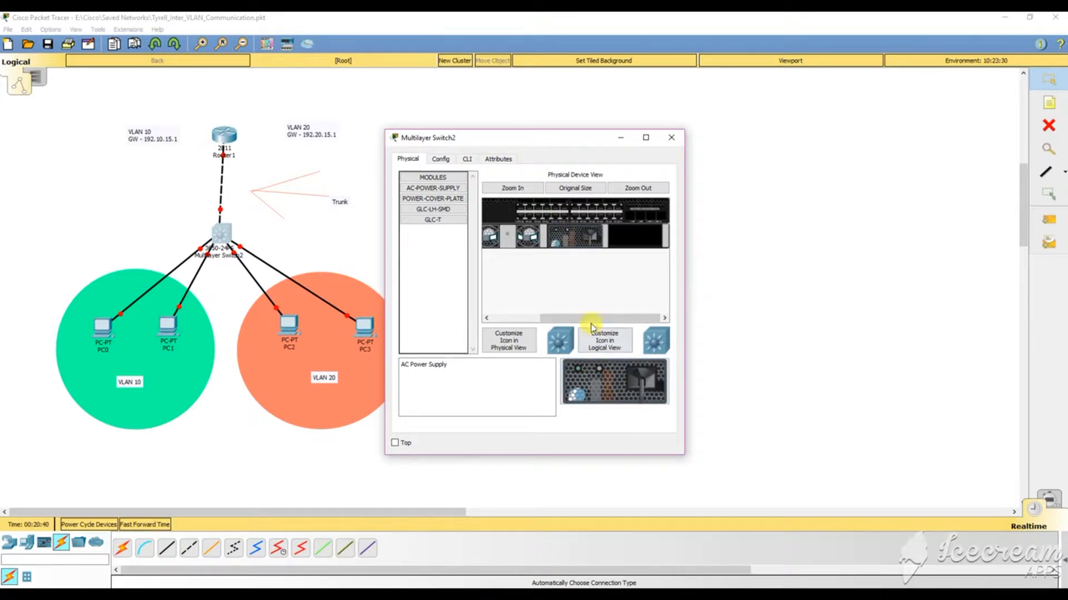
Open the multilayer switch's command line and answer no to the initial configuration dialog.
{"action": "left_click", "coordinate": [467, 158]}
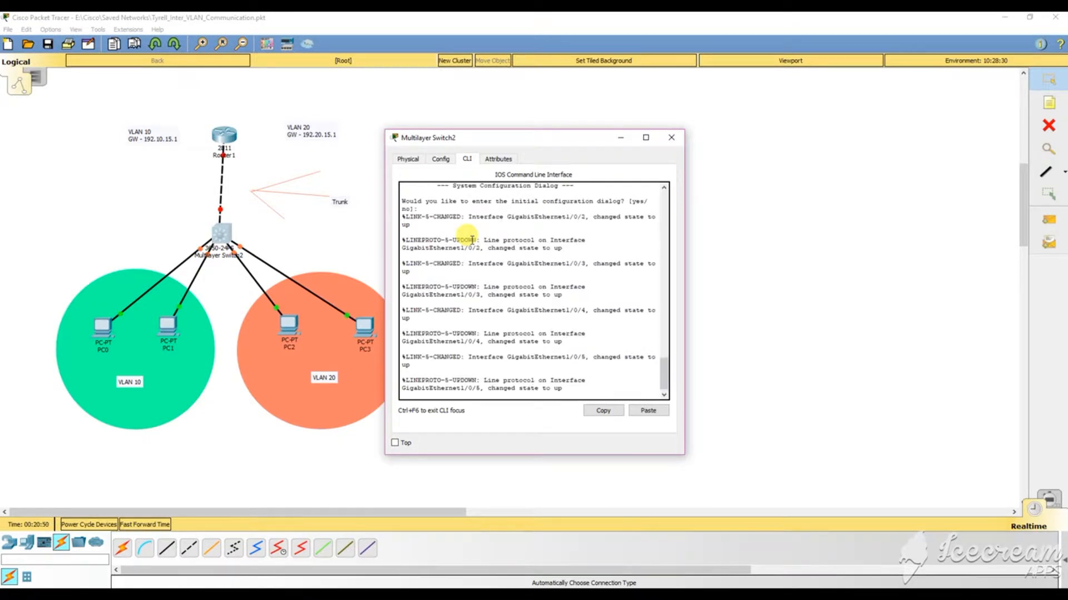
{"action": "key", "text": "Return"}
{"action": "key", "text": "Return"}
{"action": "key", "text": "Return"}
{"action": "key", "text": "Return"}
{"action": "key", "text": "Return"}
{"action": "key", "text": "Return"}
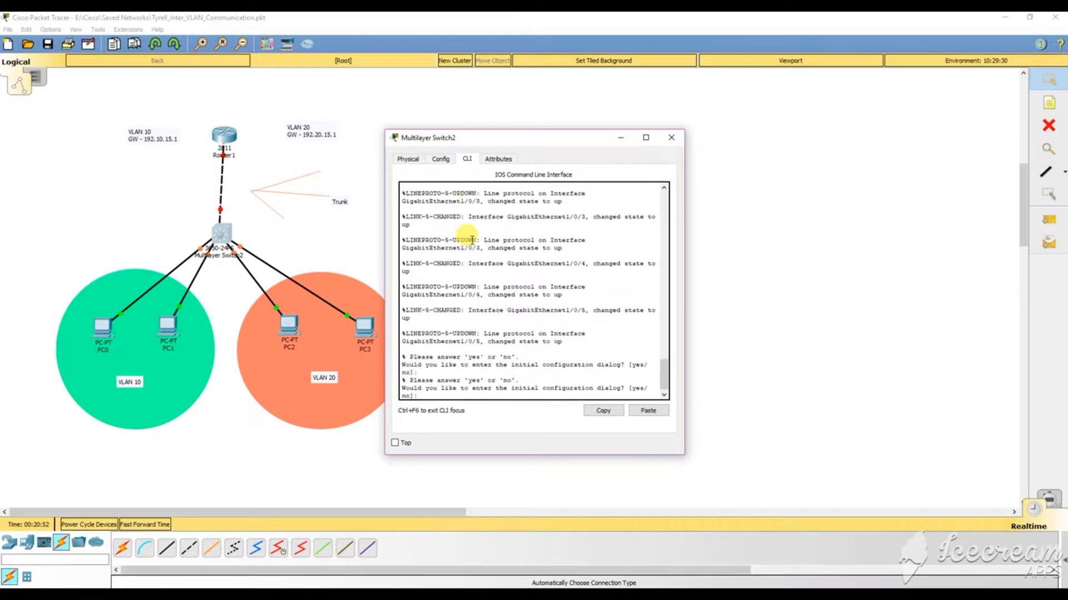
{"action": "type", "text": "no"}
{"action": "key", "text": "Return"}
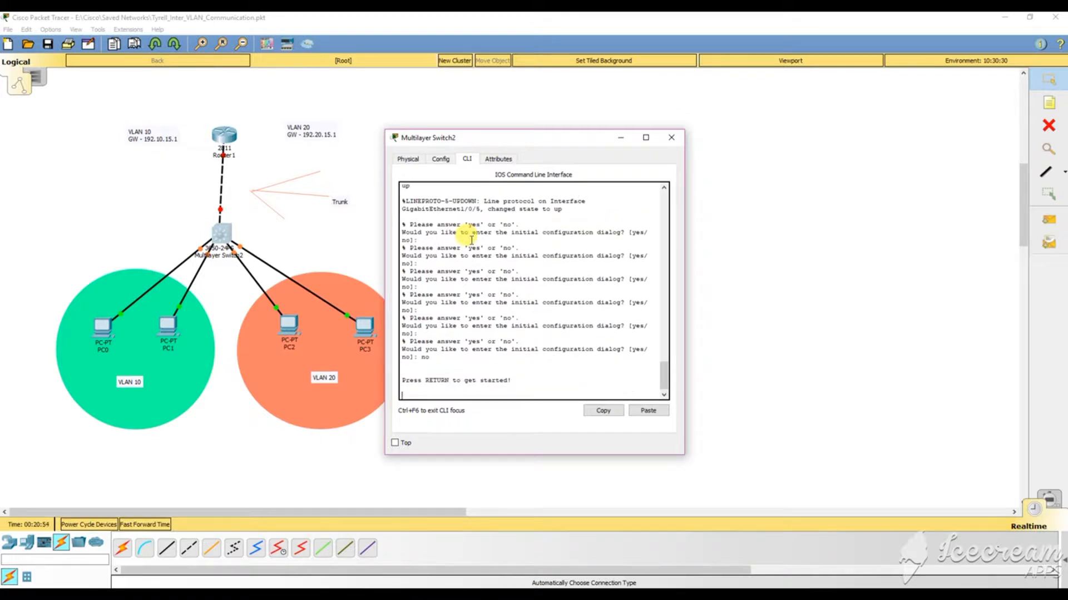
Enter privileged mode with en and global configuration mode with conf t on the switch.
{"action": "key", "text": "Return"}
{"action": "key", "text": "Return"}
{"action": "key", "text": "Return"}
{"action": "key", "text": "Return"}
{"action": "key", "text": "Return"}
{"action": "type", "text": "en"}
{"action": "key", "text": "Return"}
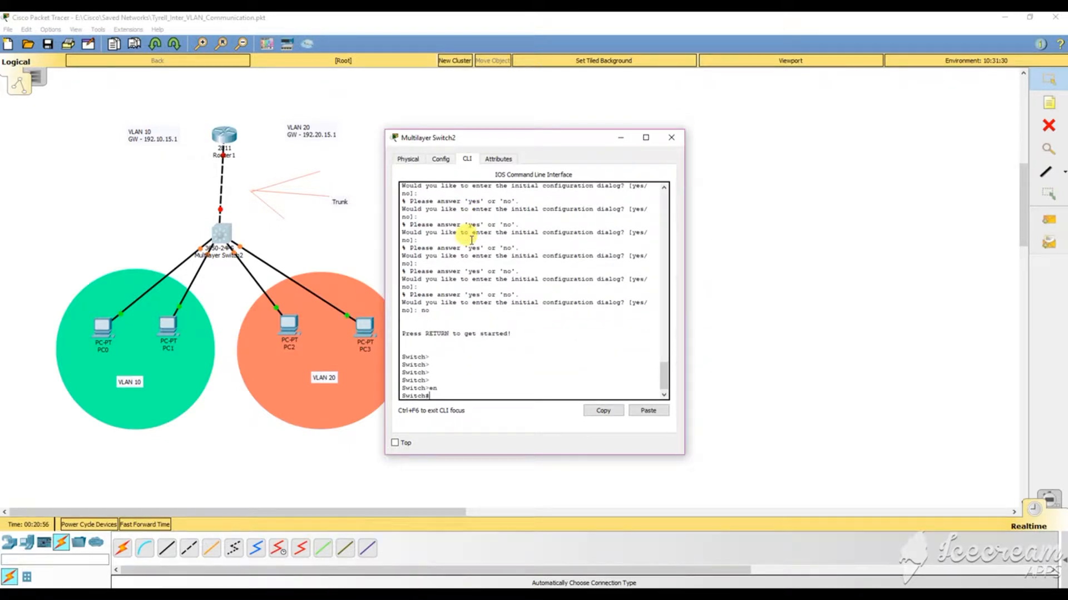
{"action": "type", "text": "conf t"}
{"action": "key", "text": "Return"}
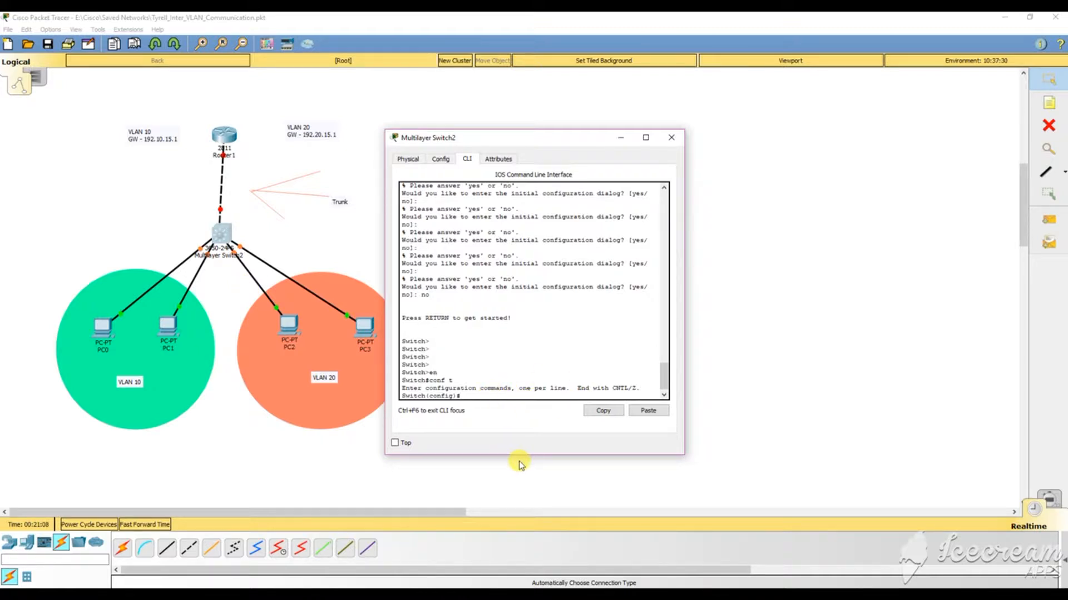
Enter interface gi1/0/1 on the switch and try to set it to trunking with switchport mode trunk.
{"action": "left_click_drag", "start_coordinate": [466, 138], "coordinate": [590, 139]}
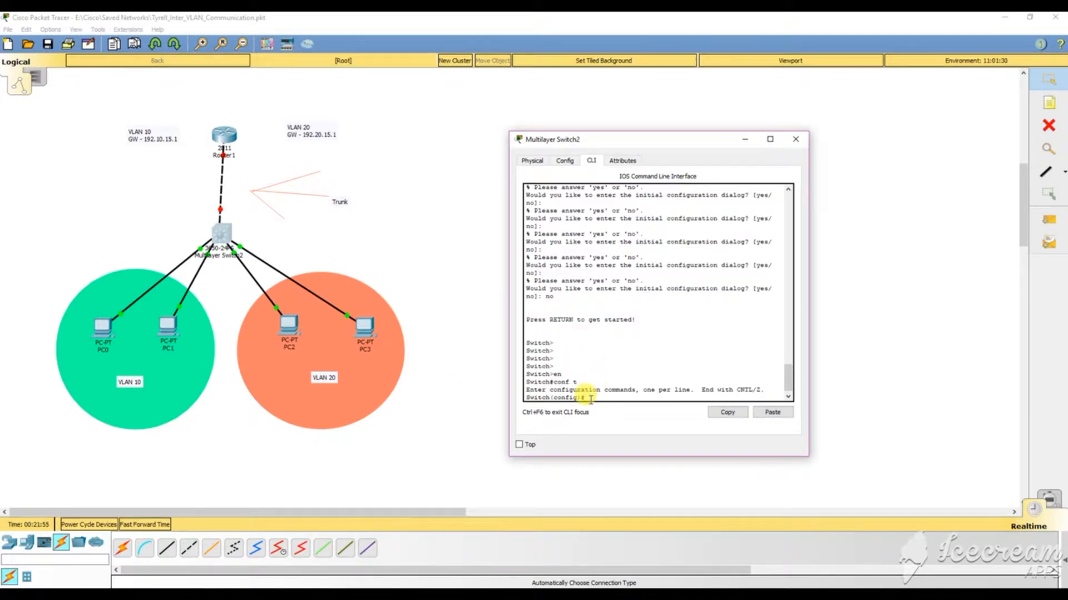
{"action": "type", "text": "int gi1/0/1"}
{"action": "key", "text": "Return"}
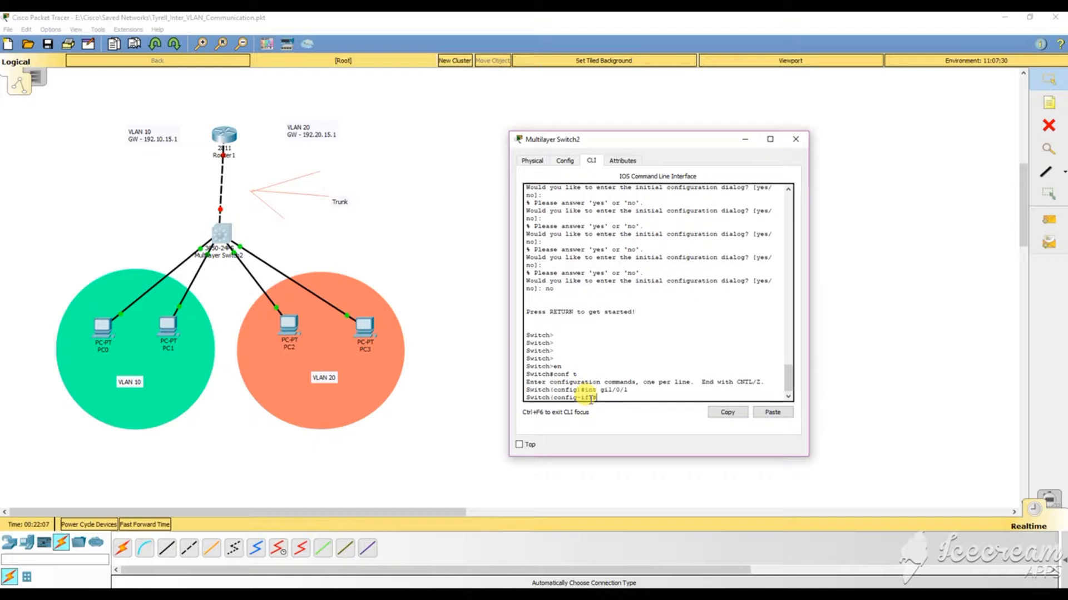
{"action": "type", "text": "swit"}
{"action": "key", "text": "Tab"}
{"action": "type", "text": "trunk"}
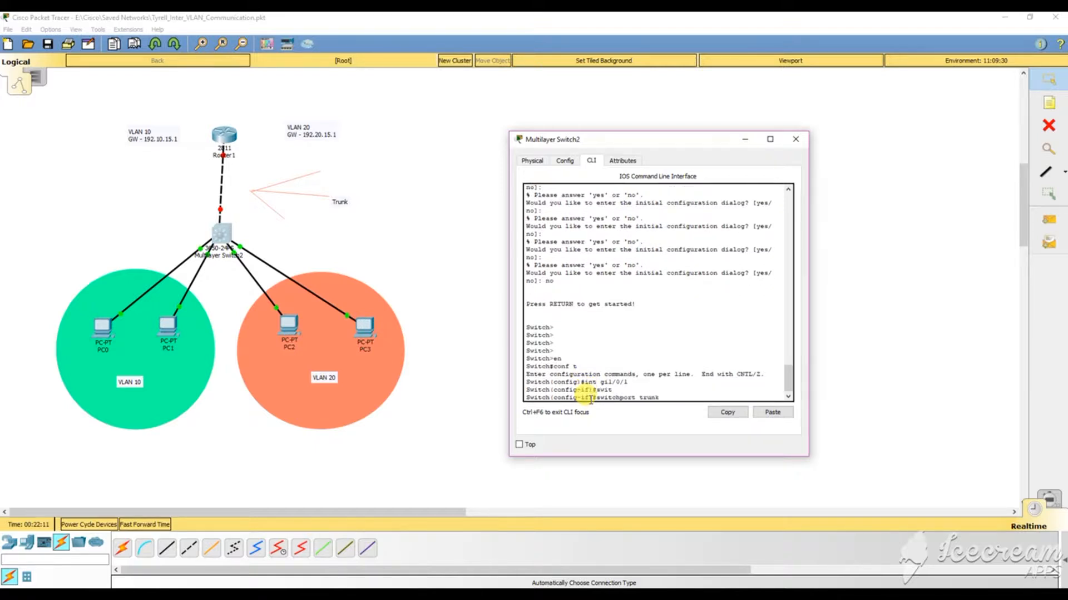
{"action": "key", "text": "Tab"}
{"action": "key", "text": "BackSpace"}
{"action": "key", "text": "BackSpace"}
{"action": "key", "text": "BackSpace"}
{"action": "key", "text": "BackSpace"}
{"action": "key", "text": "BackSpace"}
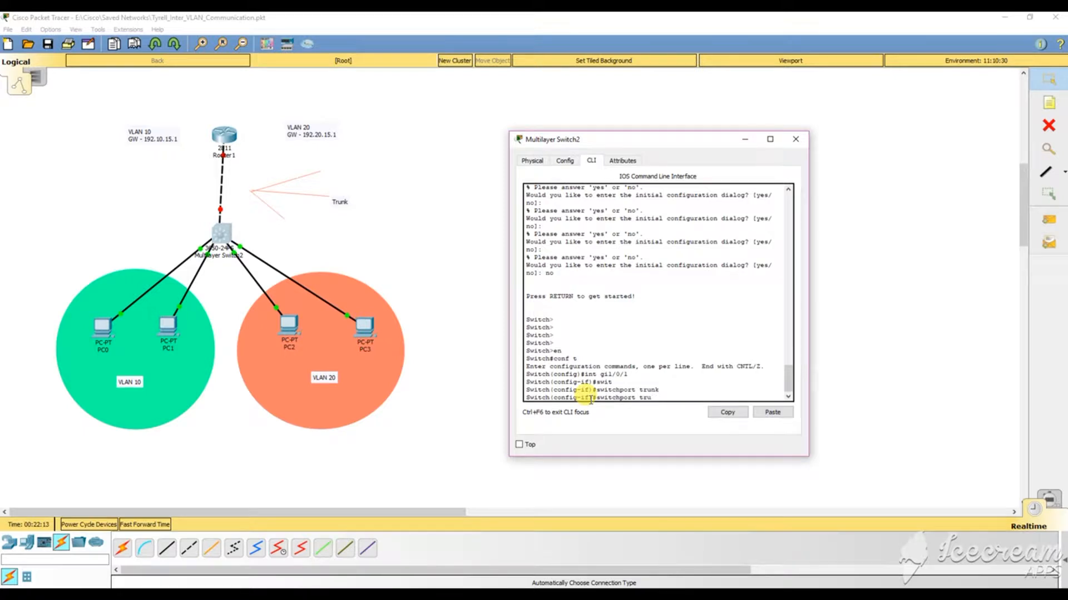
{"action": "type", "text": "mode trunk"}
{"action": "key", "text": "Return"}
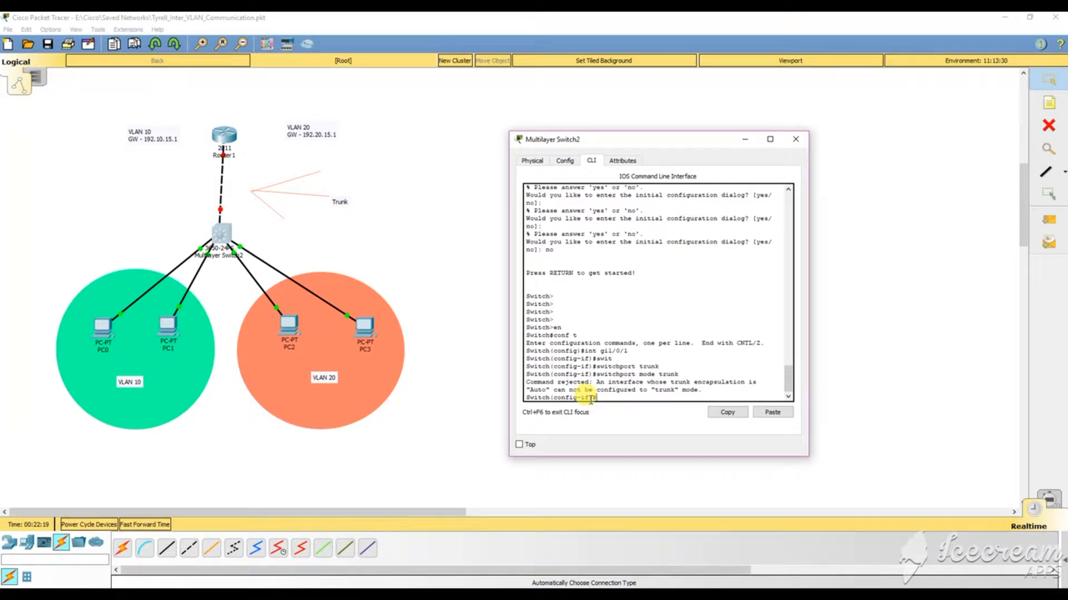
Set interface gi1/0/1 to access mode with switchport mode access.
{"action": "key", "text": "Up"}
{"action": "key", "text": "BackSpace"}
{"action": "key", "text": "BackSpace"}
{"action": "key", "text": "BackSpace"}
{"action": "key", "text": "BackSpace"}
{"action": "key", "text": "BackSpace"}
{"action": "type", "text": "access"}
{"action": "key", "text": "Return"}
Switch interface gi1/0/1 from access to trunk mode with switchport mode trunk.
{"action": "key", "text": "Up"}
{"action": "key", "text": "BackSpace"}
{"action": "key", "text": "BackSpace"}
{"action": "key", "text": "BackSpace"}
{"action": "key", "text": "BackSpace"}
{"action": "key", "text": "BackSpace"}
{"action": "key", "text": "BackSpace"}
{"action": "type", "text": "tr"}
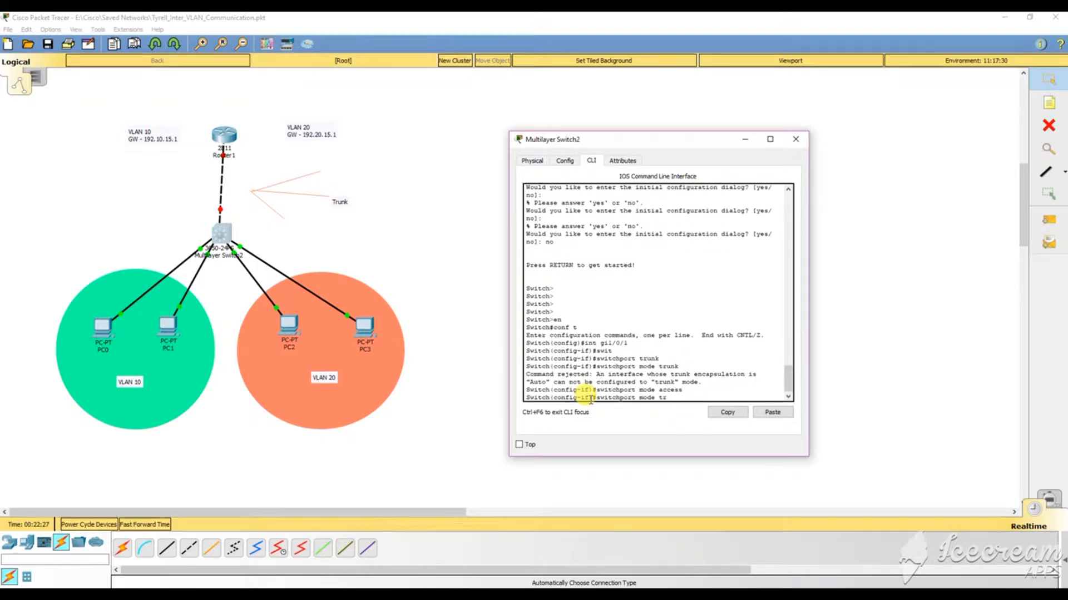
{"action": "type", "text": "unk"}
{"action": "key", "text": "Return"}
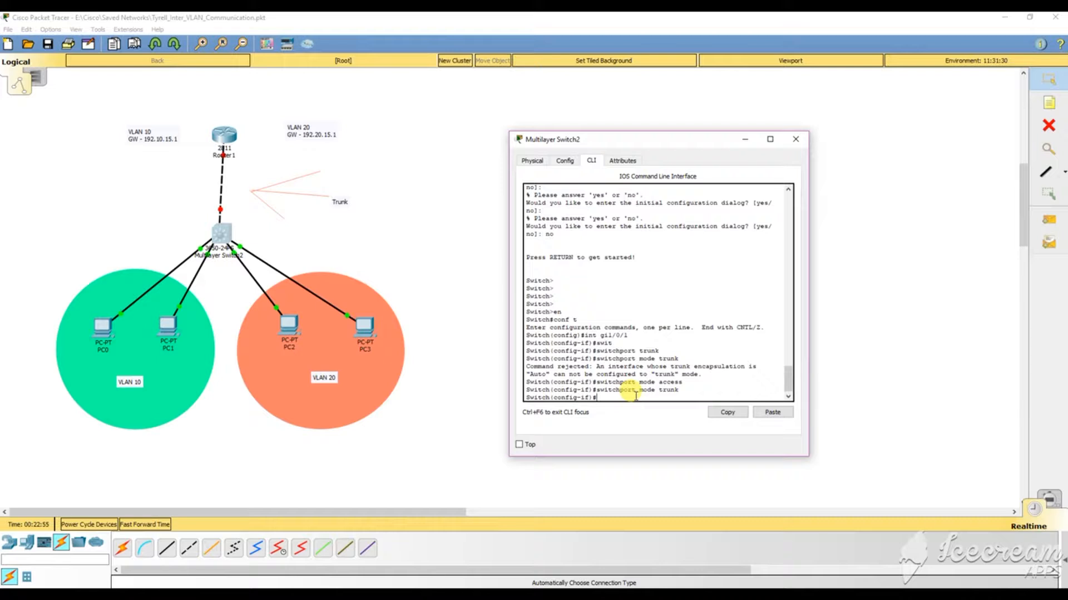
List the available options of the switchport trunk command with ? on gi1/0/1 and examine the encapsulation entry.
{"action": "type", "text": "wi"}
{"action": "key", "text": "Tab"}
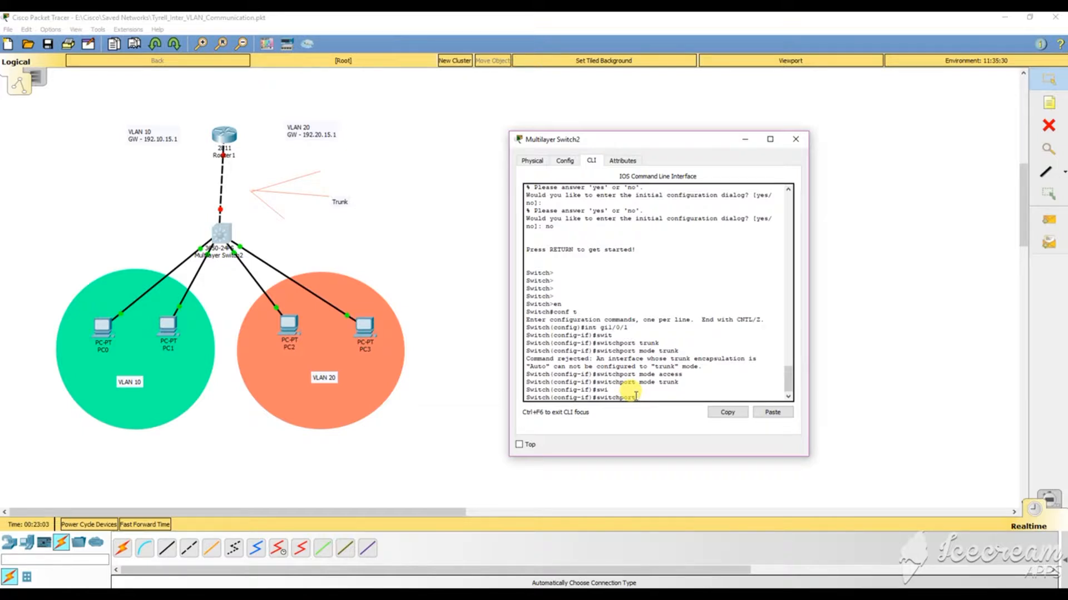
{"action": "type", "text": "runk f?"}
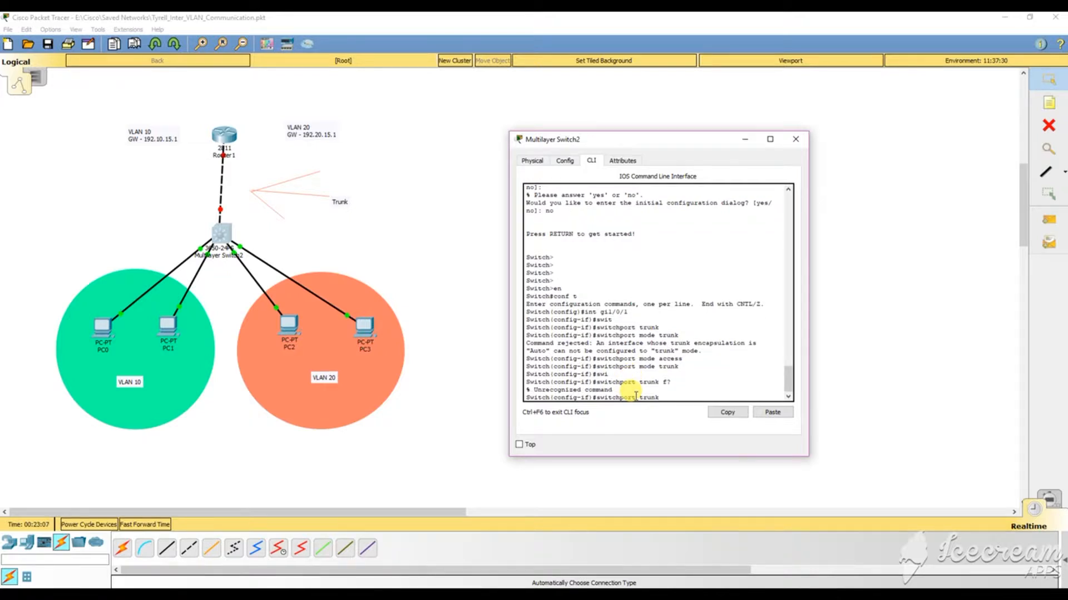
{"action": "type", "text": "?"}
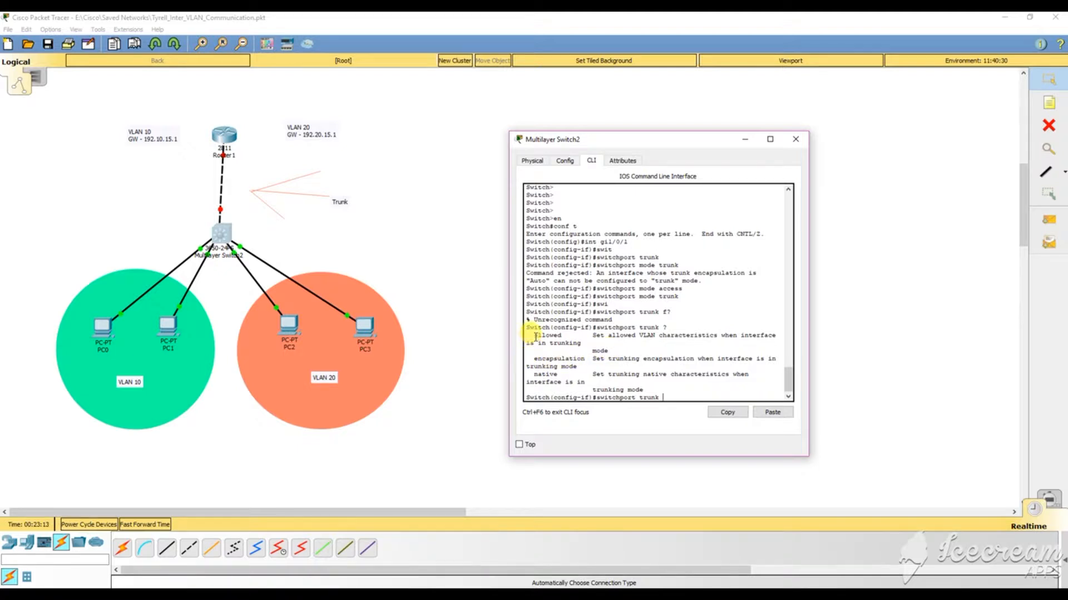
{"action": "left_click_drag", "start_coordinate": [533, 358], "coordinate": [578, 367]}
{"action": "left_click", "coordinate": [687, 377]}
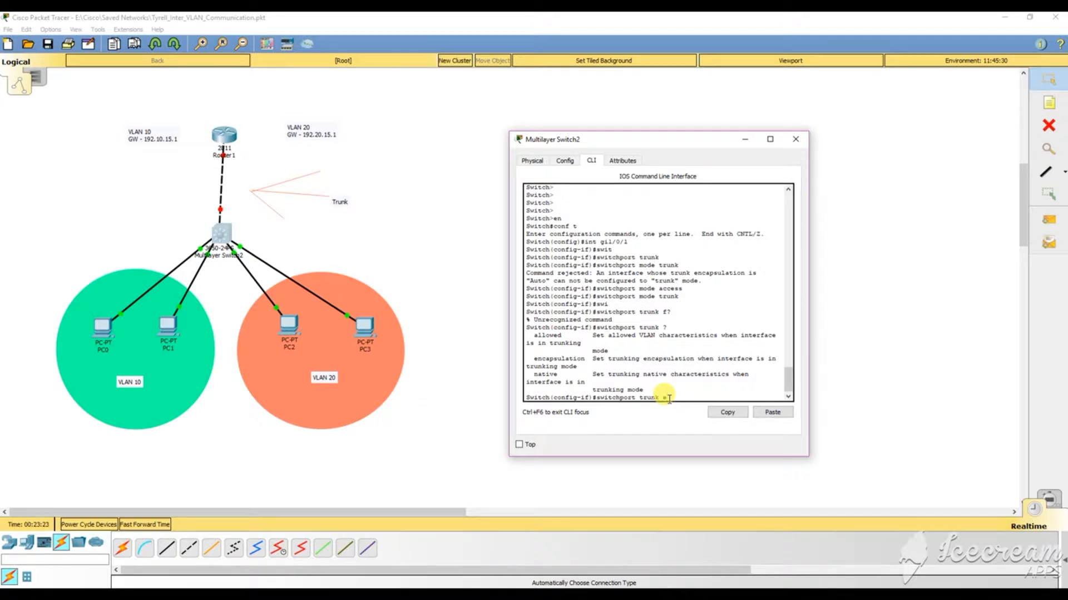
List the options of switchport trunk encapsulation with ? and examine the dot1q entry and its 802.1q description.
{"action": "type", "text": "ncapsulation ?"}
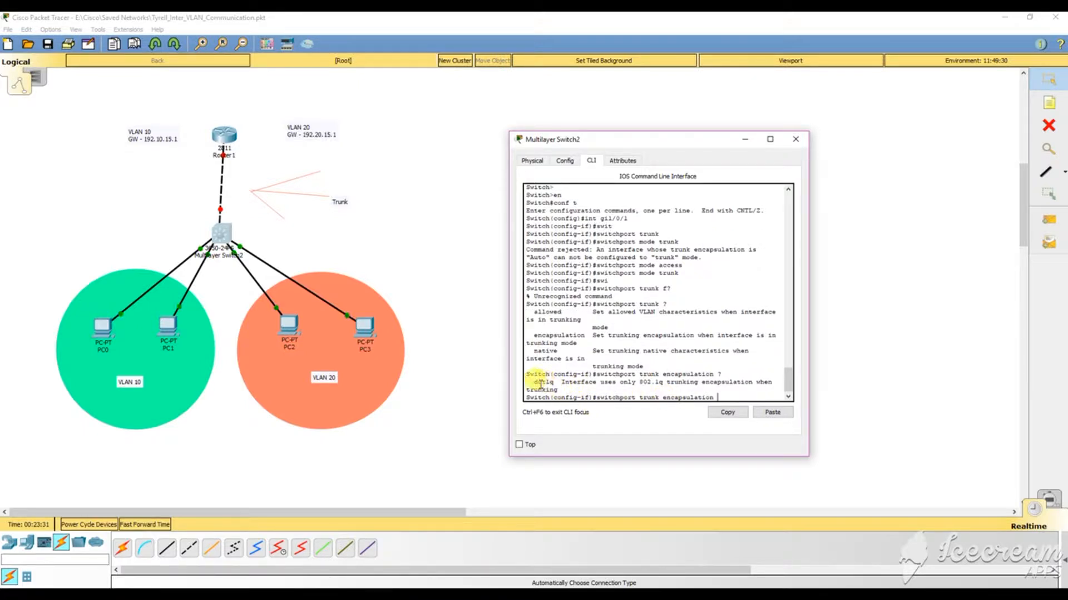
{"action": "left_click_drag", "start_coordinate": [532, 383], "coordinate": [555, 383]}
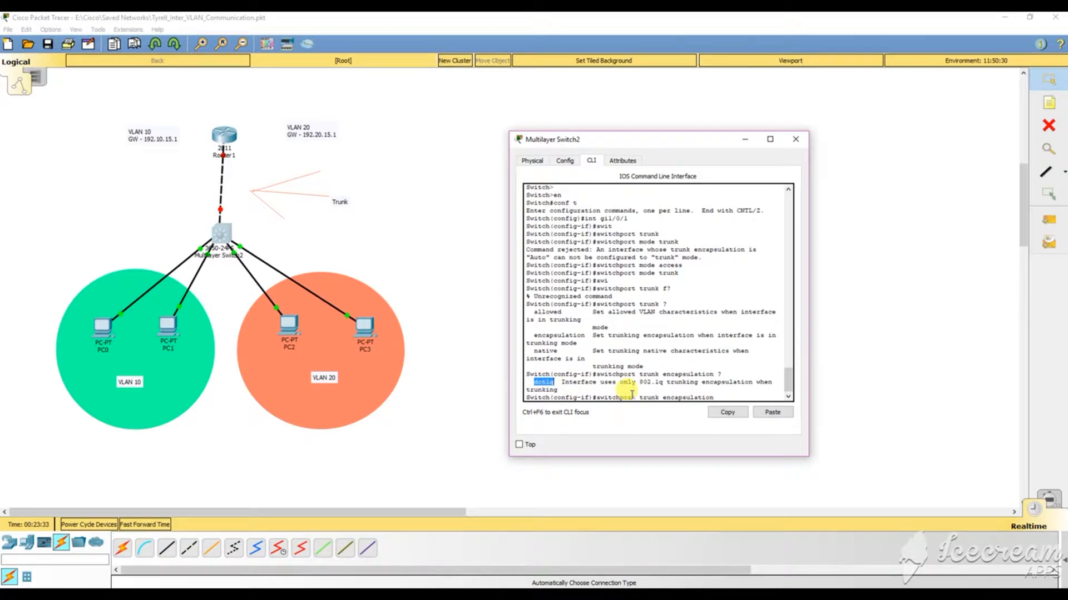
{"action": "left_click_drag", "start_coordinate": [641, 383], "coordinate": [721, 390]}
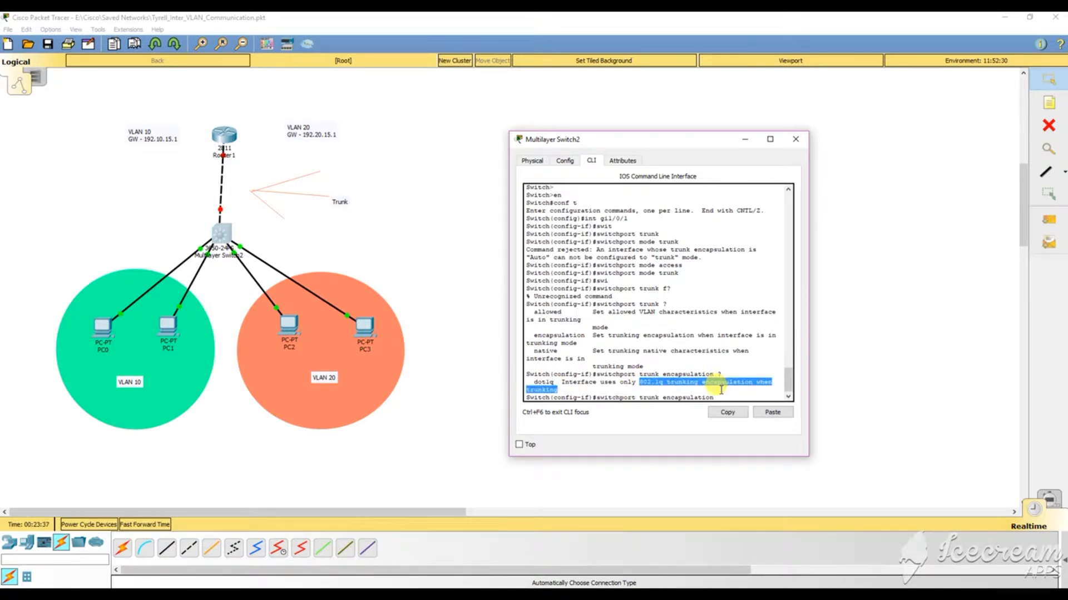
{"action": "left_click", "coordinate": [644, 387]}
{"action": "left_click_drag", "start_coordinate": [640, 382], "coordinate": [671, 387]}
{"action": "left_click", "coordinate": [650, 385]}
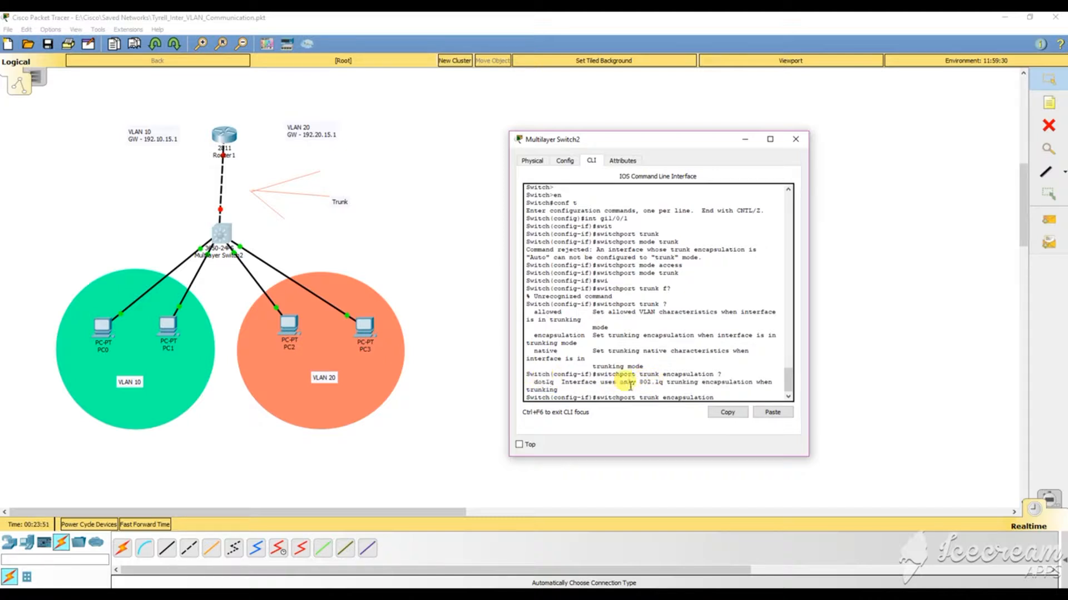
{"action": "left_click", "coordinate": [667, 383]}
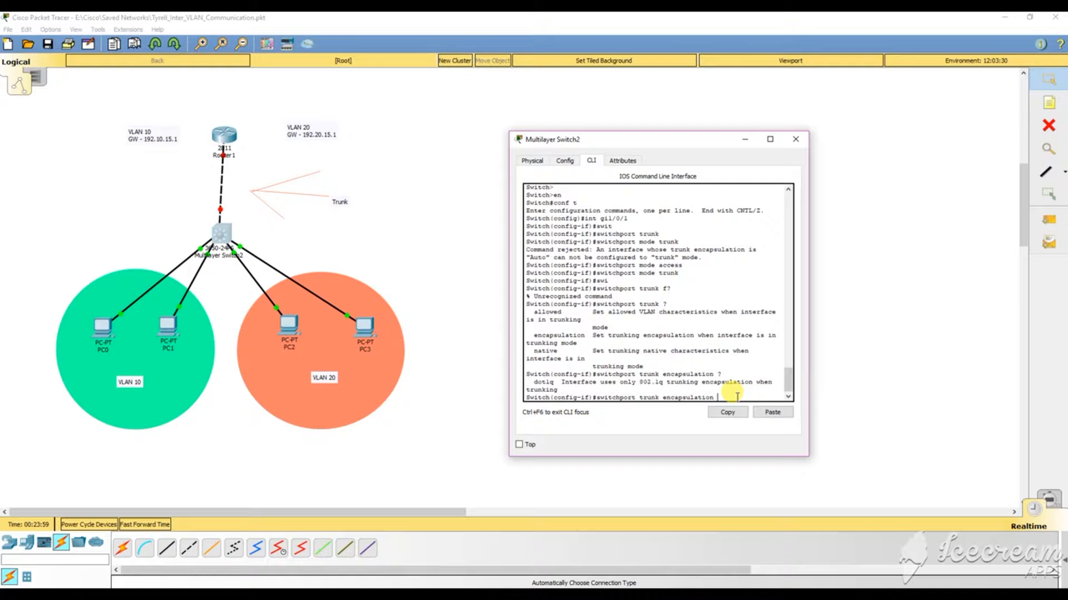
{"action": "left_click_drag", "start_coordinate": [666, 383], "coordinate": [650, 384]}
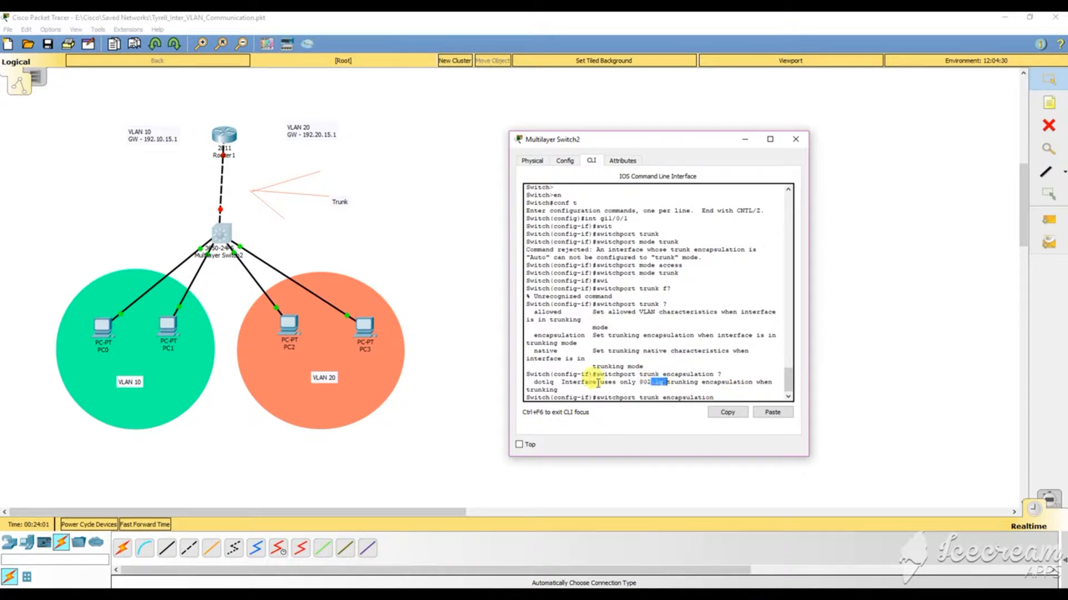
{"action": "left_click_drag", "start_coordinate": [530, 383], "coordinate": [554, 382]}
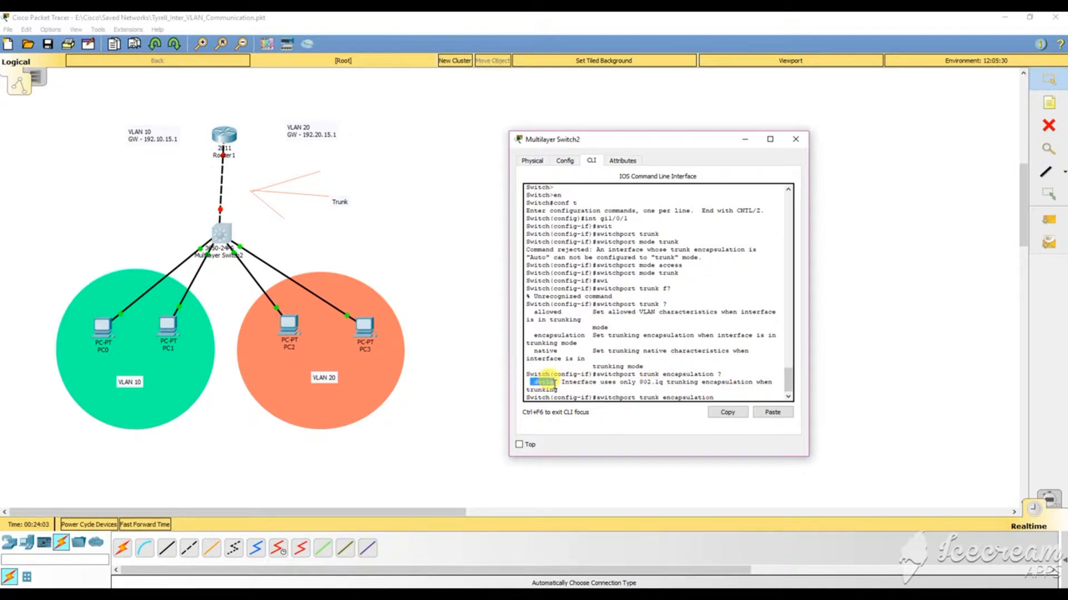
{"action": "left_click", "coordinate": [734, 394]}
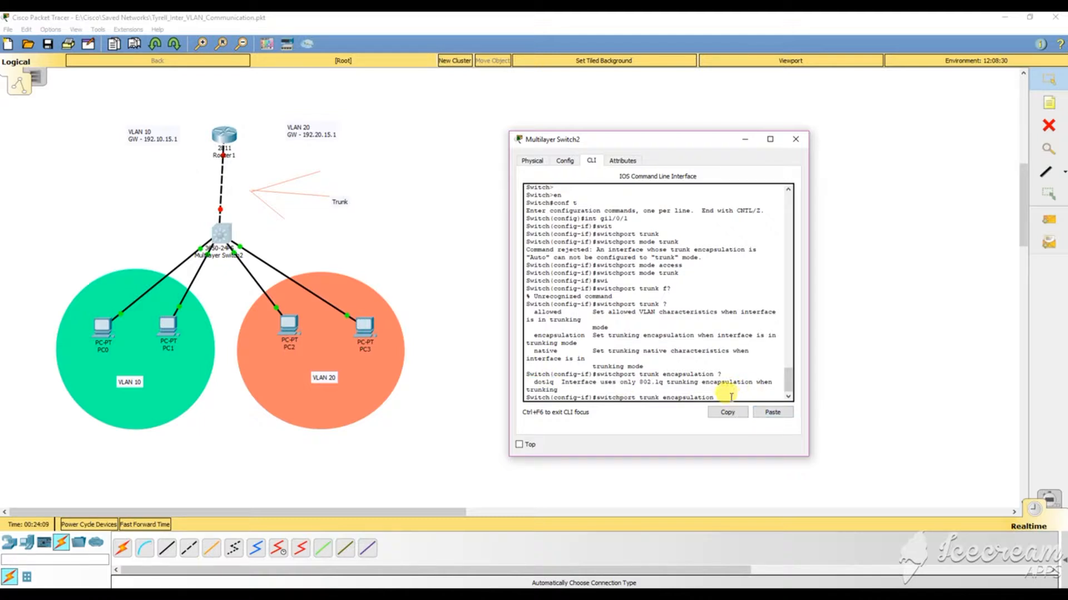
Set the trunk encapsulation of gi1/0/1 with switchport trunk encapsulation dot1q, checking for further arguments with ?
{"action": "type", "text": "dot"}
{"action": "key", "text": "Tab"}
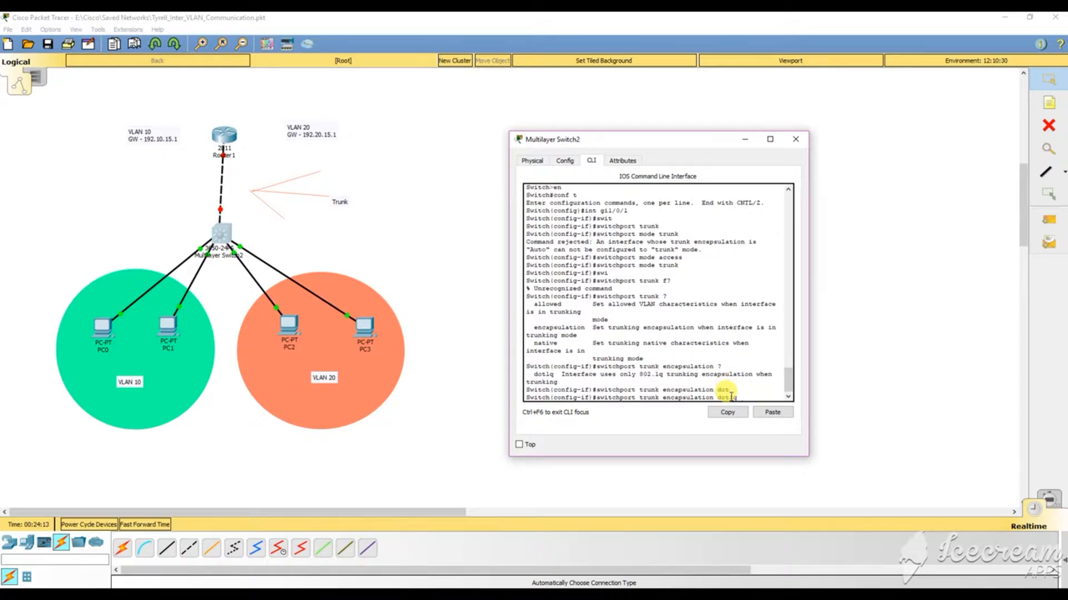
{"action": "type", "text": "?"}
{"action": "key", "text": "Return"}
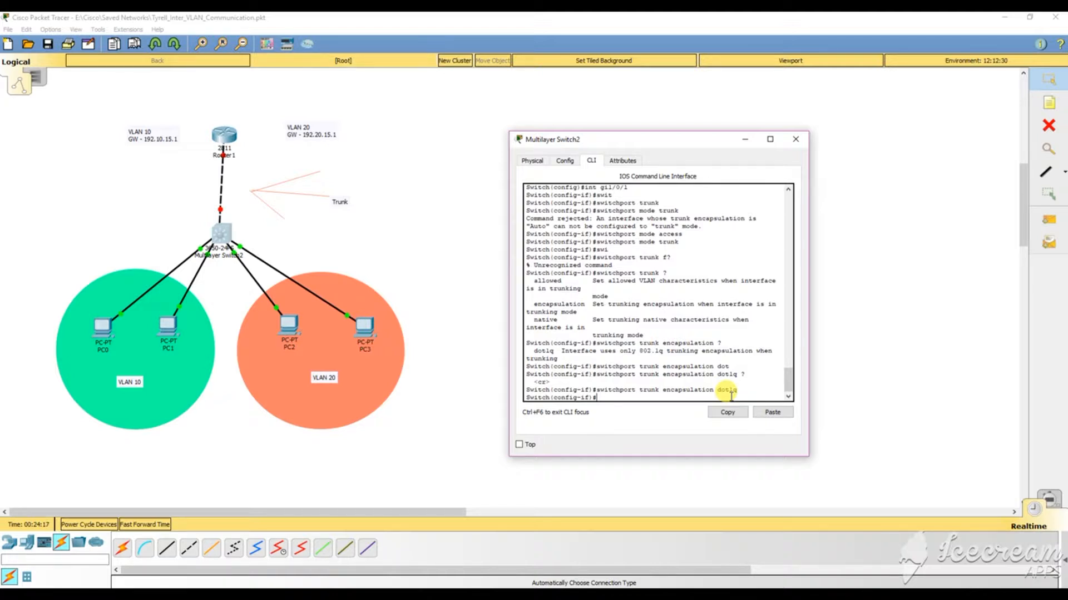
Allow VLANs 10 to 20 on the gi1/0/1 trunk with switchport trunk allowed vlan 10-20.
{"action": "type", "text": "swit"}
{"action": "key", "text": "Tab"}
{"action": "type", "text": "trunk allo"}
{"action": "key", "text": "Tab"}
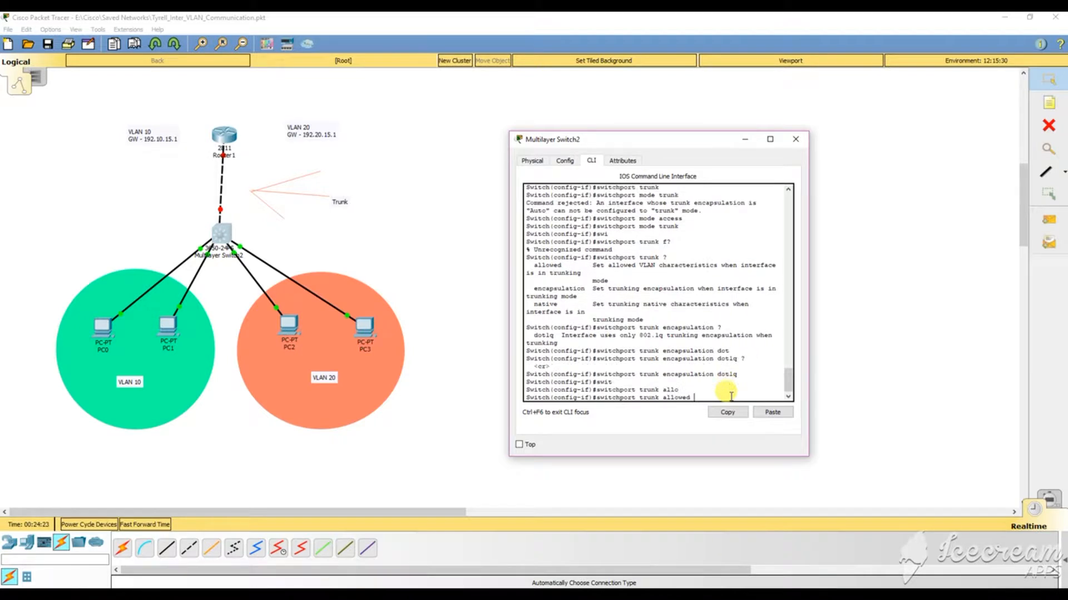
{"action": "type", "text": "vlan"}
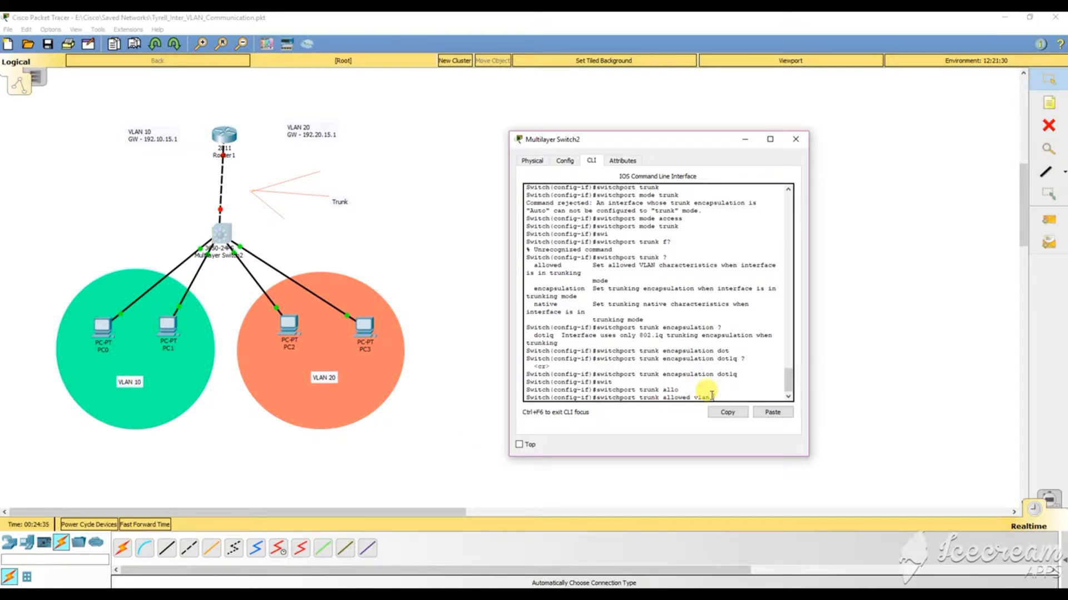
{"action": "type", "text": "20"}
{"action": "key", "text": "Return"}
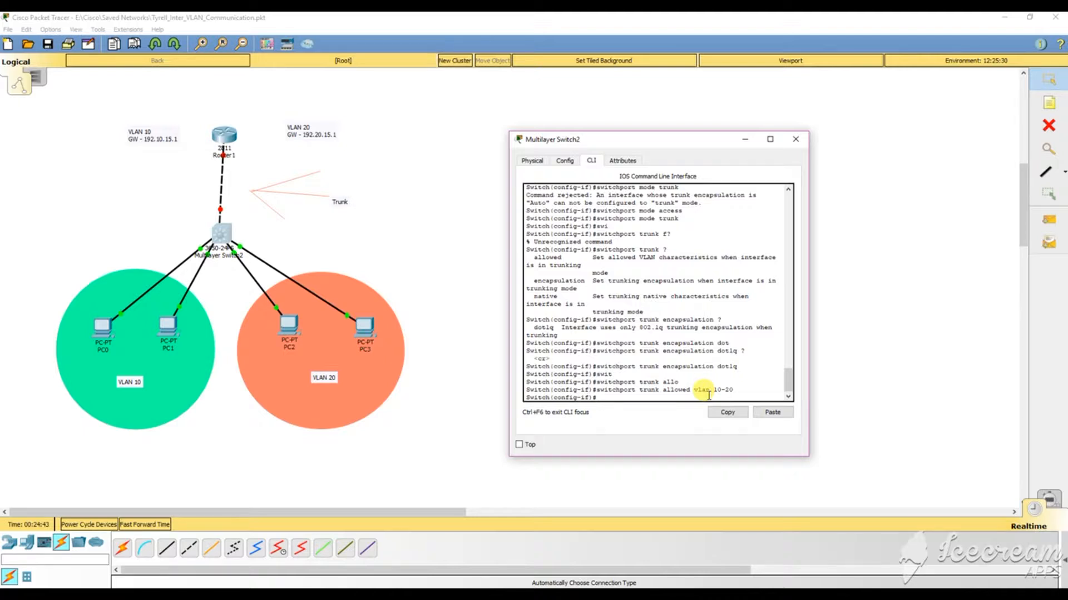
Restrict the gi1/0/1 trunk to VLAN 10 with switchport trunk allowed vlan 10.
{"action": "key", "text": "Up"}
{"action": "key", "text": "BackSpace"}
{"action": "key", "text": "BackSpace"}
{"action": "key", "text": "BackSpace"}
{"action": "key", "text": "Return"}
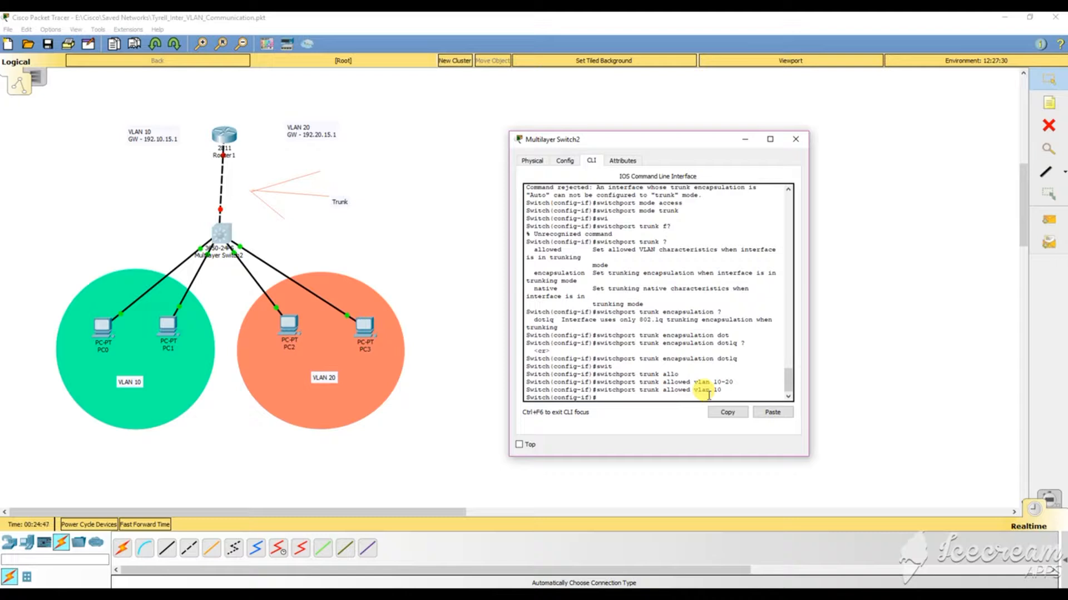
Display the switch's running configuration with do show run and examine the allowed VLAN line of GigabitEthernet1/0/1.
{"action": "type", "text": "do shr"}
{"action": "key", "text": "BackSpace"}
{"action": "type", "text": "r"}
{"action": "key", "text": "Return"}
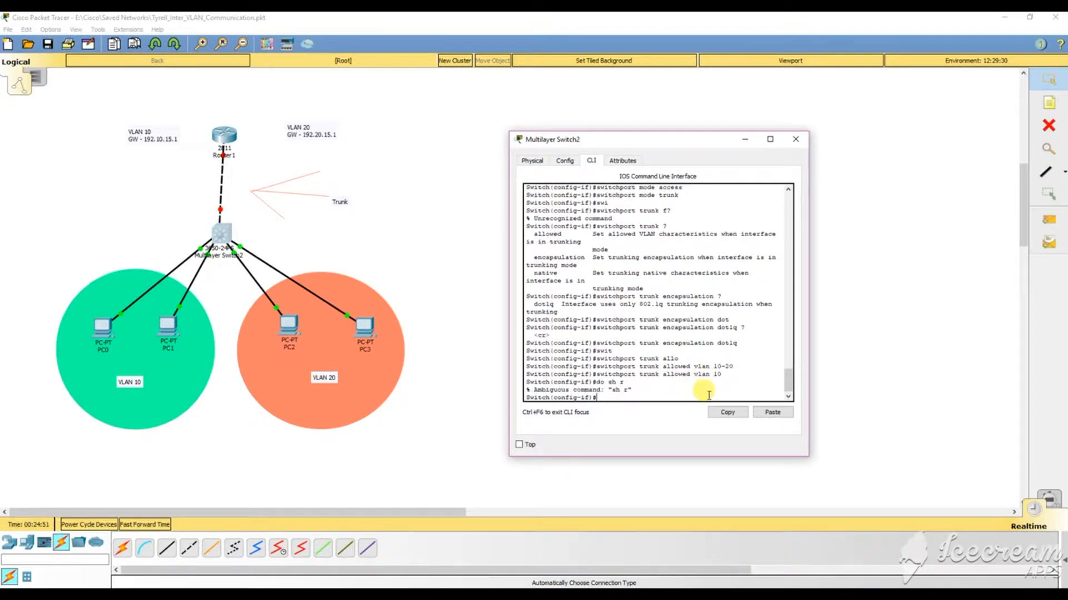
{"action": "type", "text": "do show run"}
{"action": "key", "text": "Return"}
{"action": "key", "text": "space"}
{"action": "key", "text": "space"}
{"action": "scroll", "coordinate": [701, 384], "scroll_direction": "up", "scroll_amount": 5}
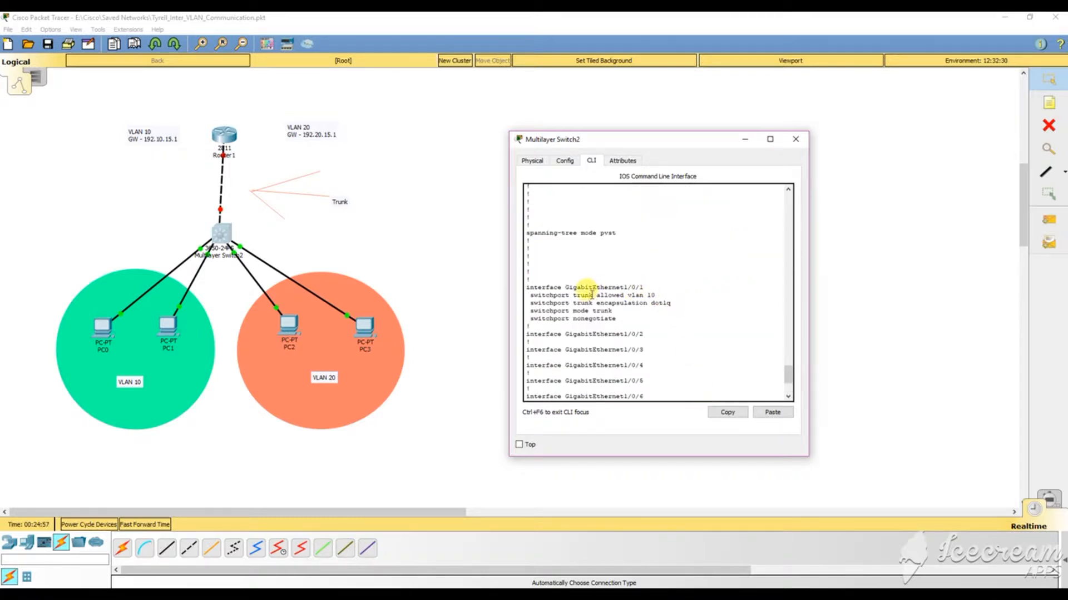
{"action": "left_click_drag", "start_coordinate": [527, 295], "coordinate": [669, 293]}
{"action": "left_click", "coordinate": [670, 295]}
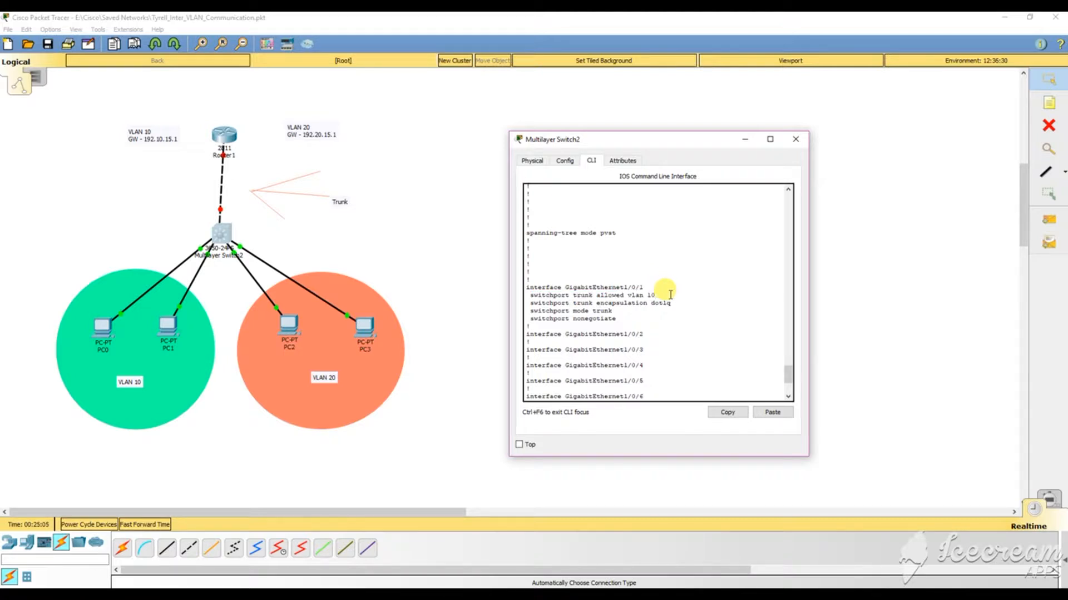
{"action": "left_click_drag", "start_coordinate": [670, 294], "coordinate": [530, 293]}
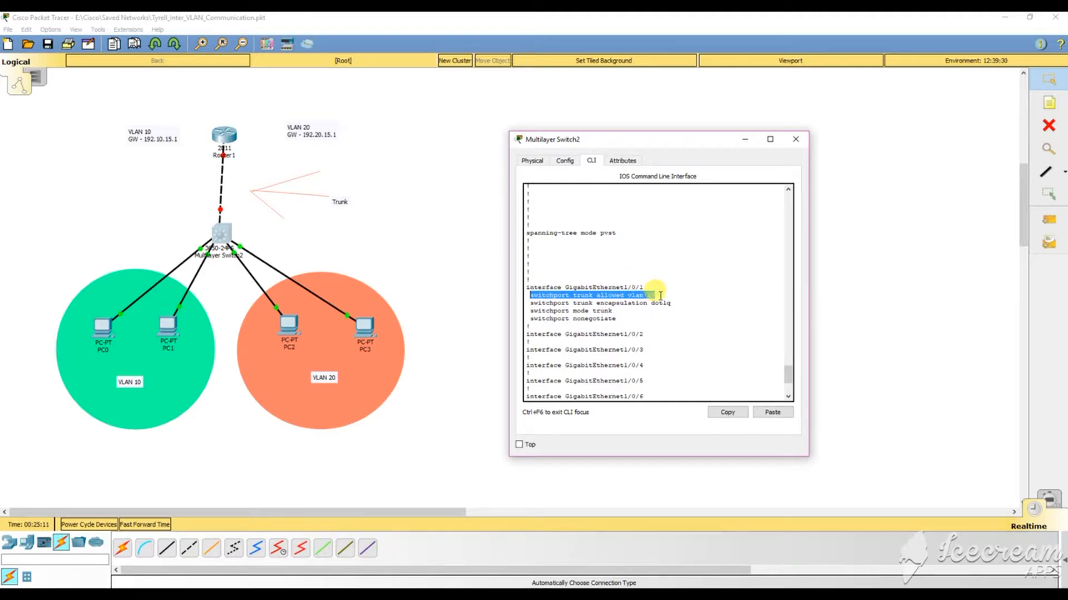
{"action": "scroll", "coordinate": [681, 278], "scroll_direction": "down", "scroll_amount": 4}
{"action": "key", "text": "space"}
{"action": "key", "text": "q"}
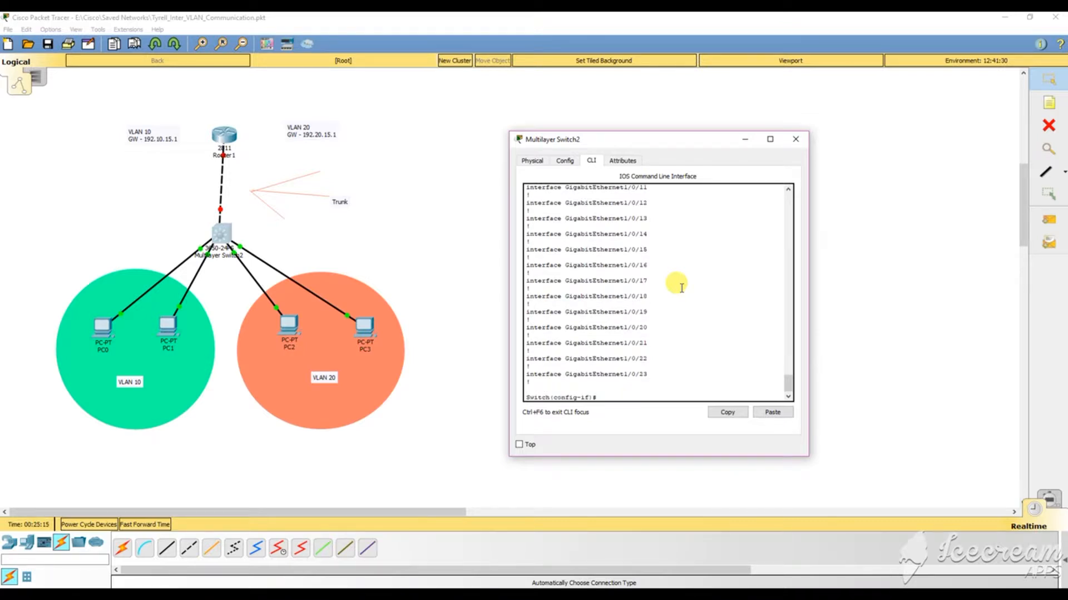
Recall the allowed VLAN command and set the gi1/0/1 trunk to switchport trunk allowed vlan 10-20.
{"action": "type", "text": "do show run"}
{"action": "key", "text": "Up"}
{"action": "key", "text": "Up"}
{"action": "key", "text": "BackSpace"}
{"action": "type", "text": "10-20"}
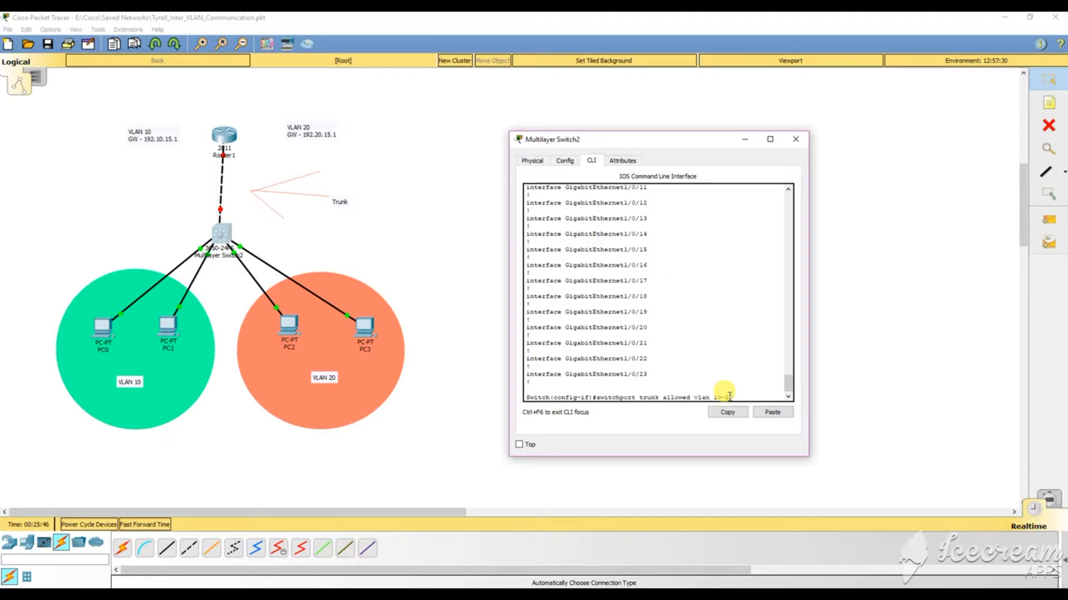
{"action": "key", "text": "Return"}
Run do show run again, check the allowed VLAN range on GigabitEthernet1/0/1, and page through to the end.
{"action": "type", "text": "do show run"}
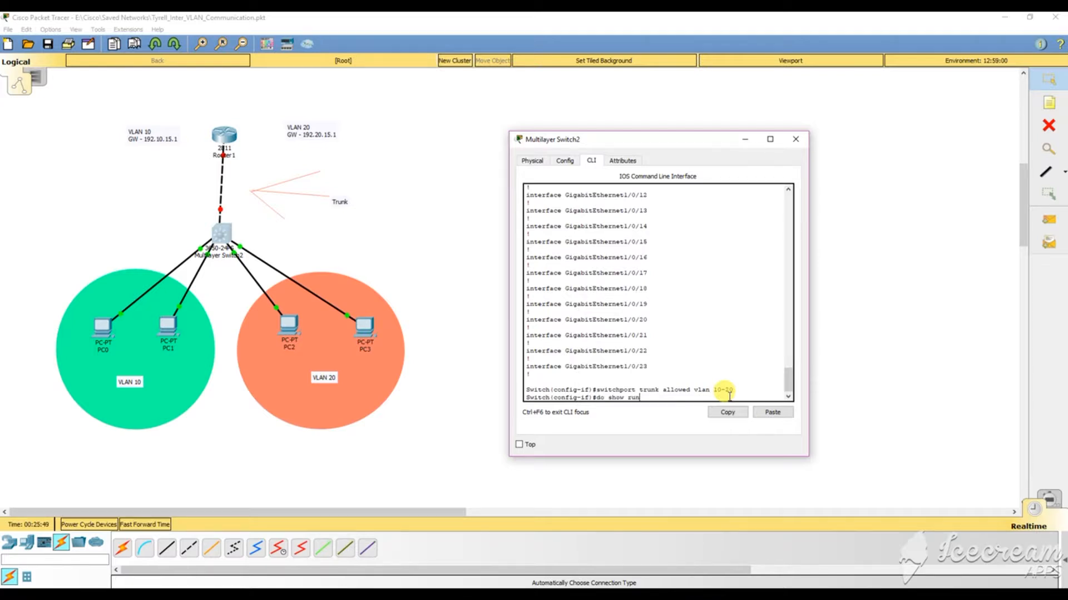
{"action": "key", "text": "Return"}
{"action": "key", "text": "space"}
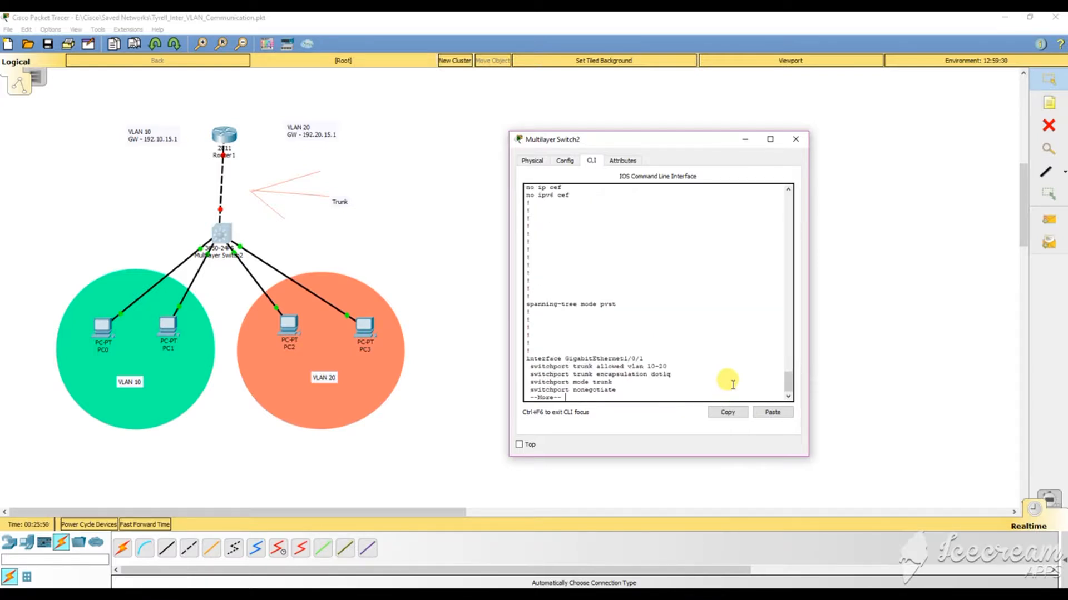
{"action": "left_click_drag", "start_coordinate": [670, 362], "coordinate": [527, 366]}
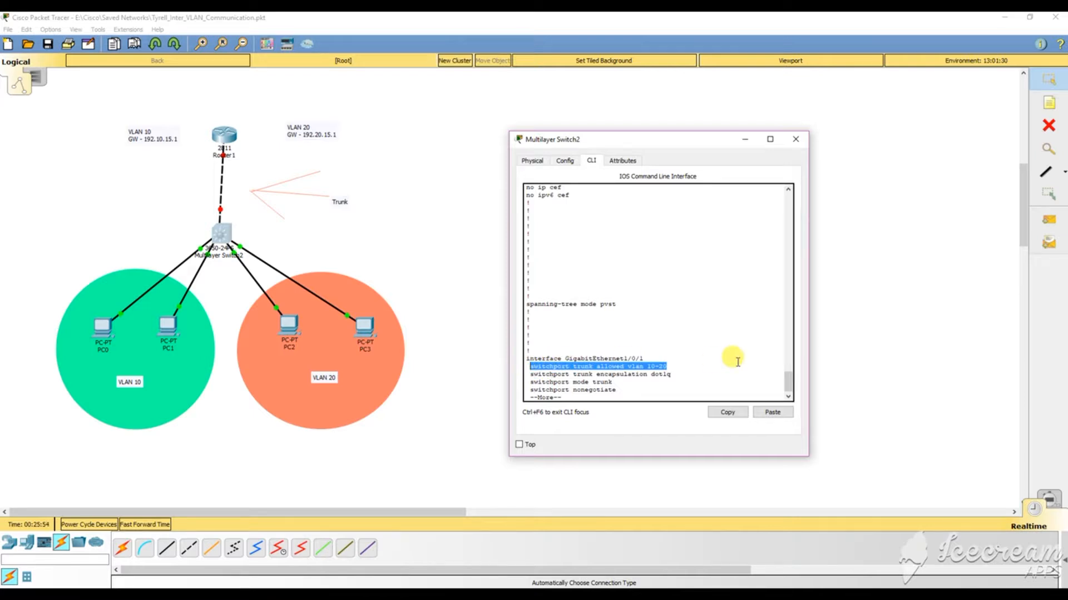
{"action": "left_click", "coordinate": [681, 363]}
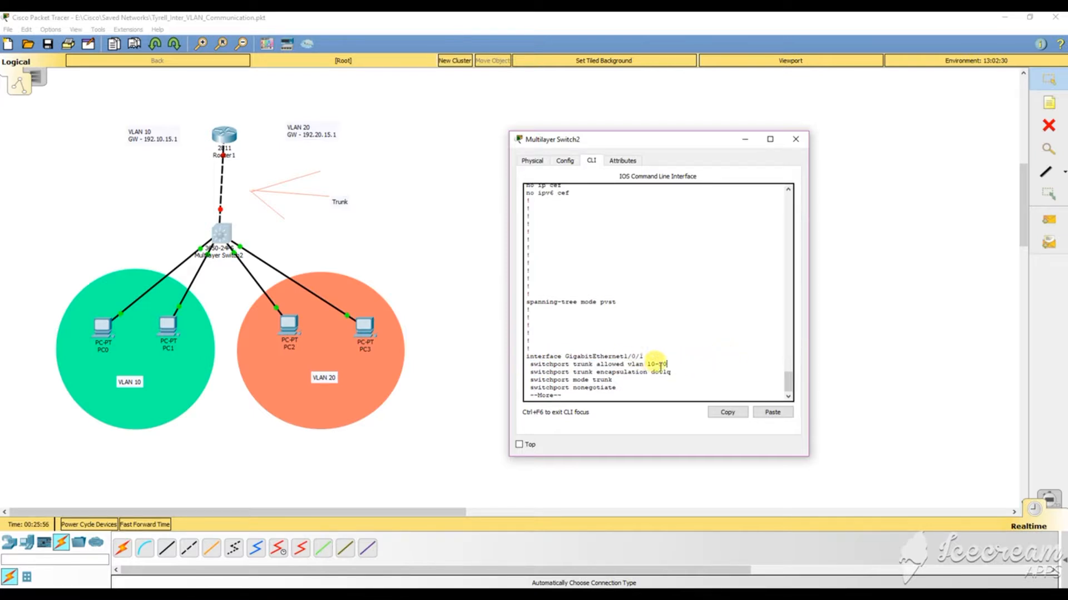
{"action": "left_click_drag", "start_coordinate": [666, 364], "coordinate": [628, 363]}
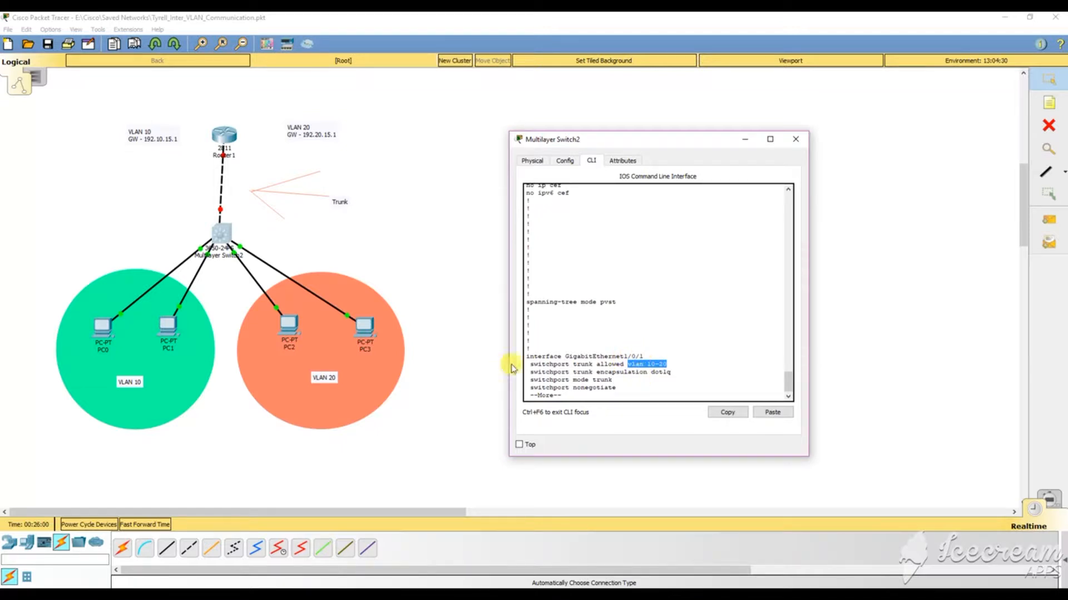
{"action": "left_click_drag", "start_coordinate": [533, 364], "coordinate": [659, 365]}
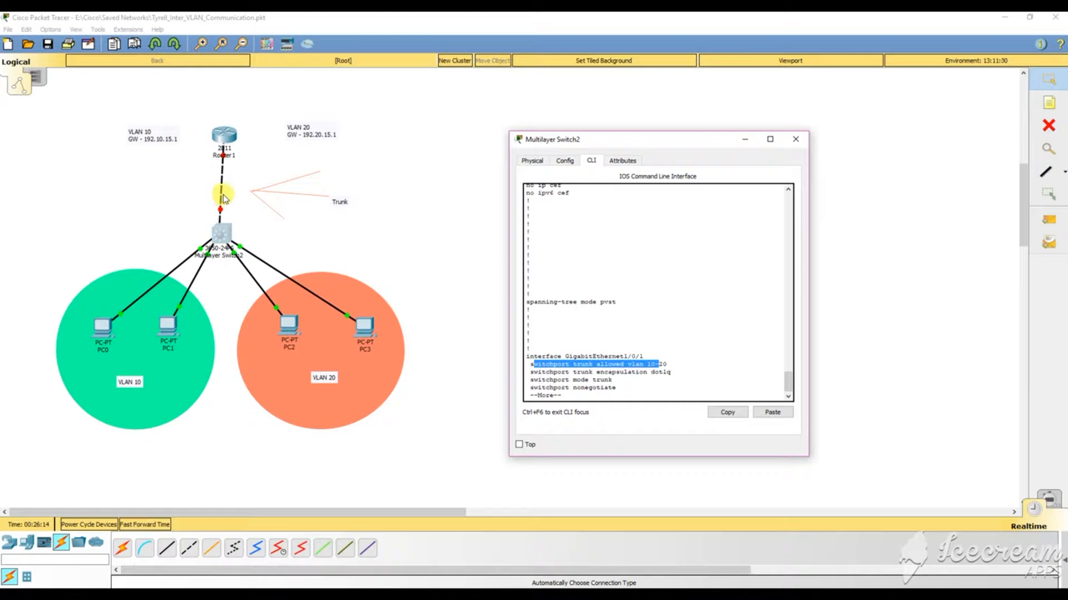
{"action": "left_click_drag", "start_coordinate": [659, 364], "coordinate": [529, 365]}
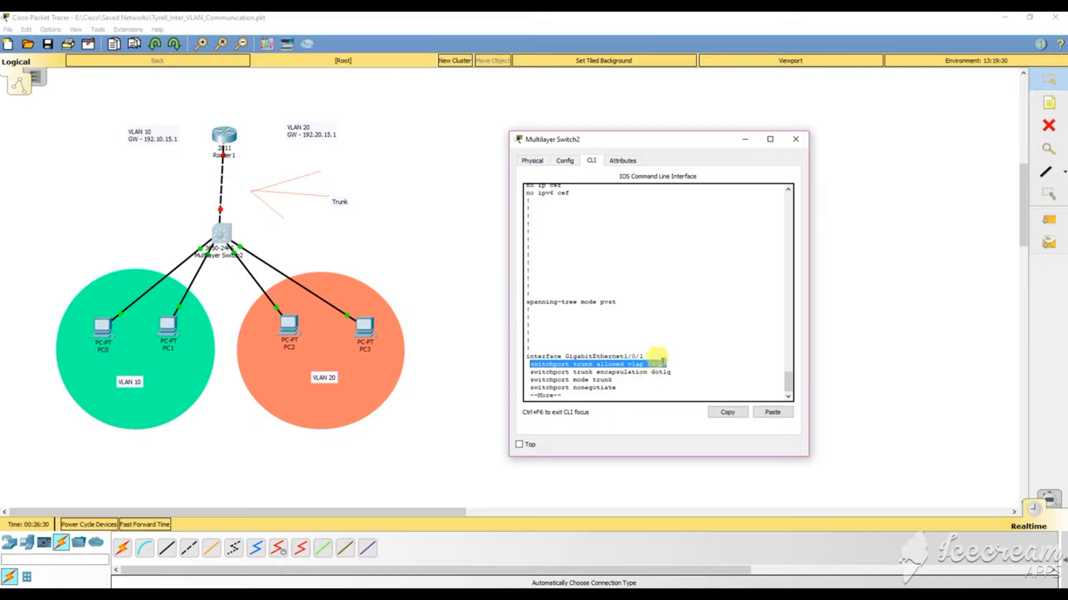
{"action": "left_click", "coordinate": [670, 363]}
{"action": "left_click_drag", "start_coordinate": [670, 364], "coordinate": [530, 364]}
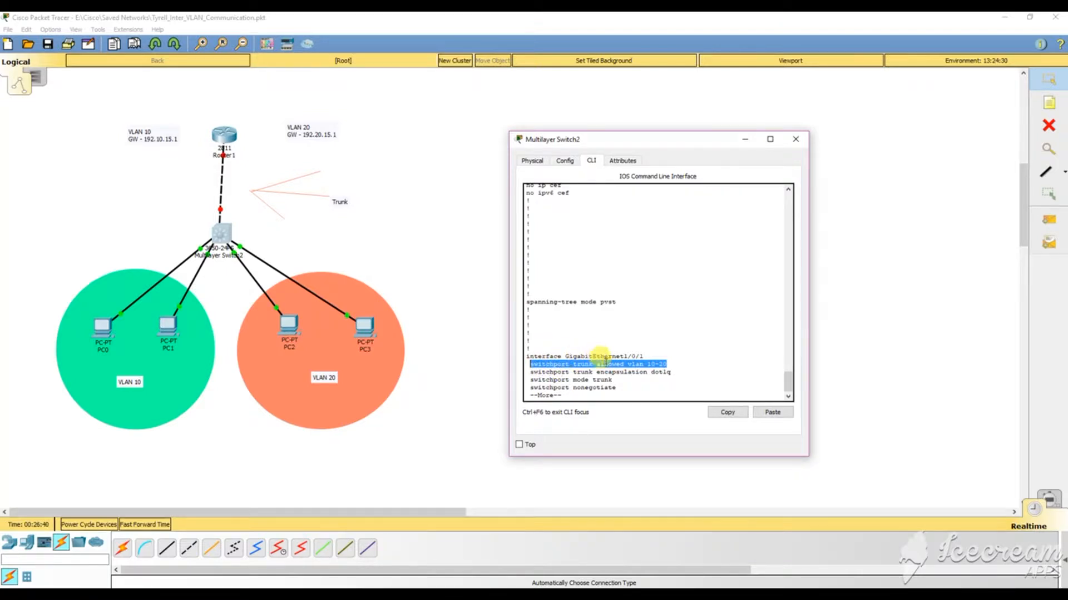
{"action": "key", "text": "space"}
{"action": "key", "text": "space"}
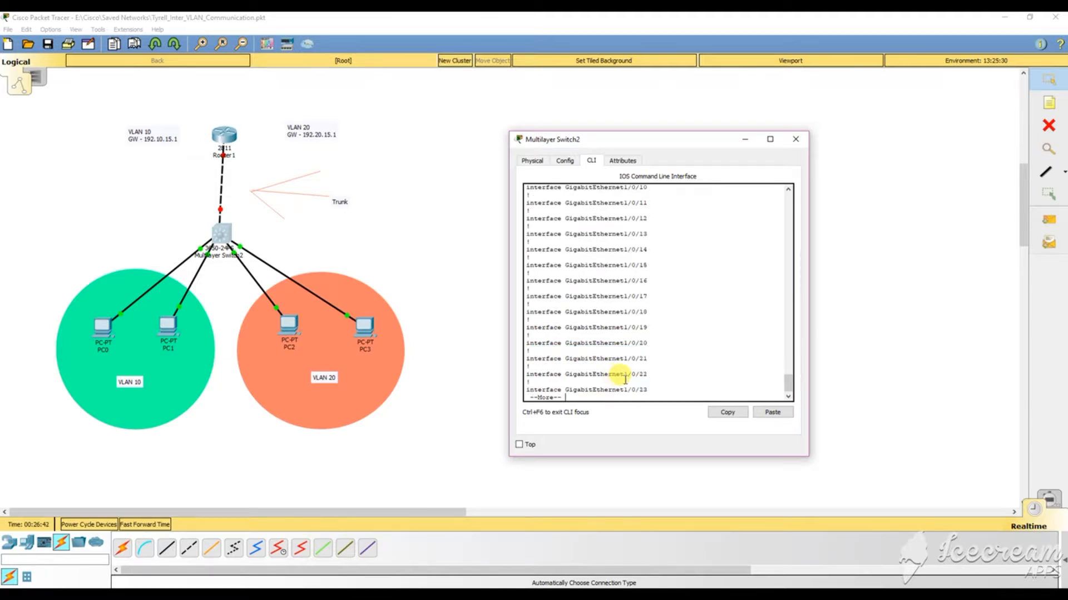
{"action": "key", "text": "space"}
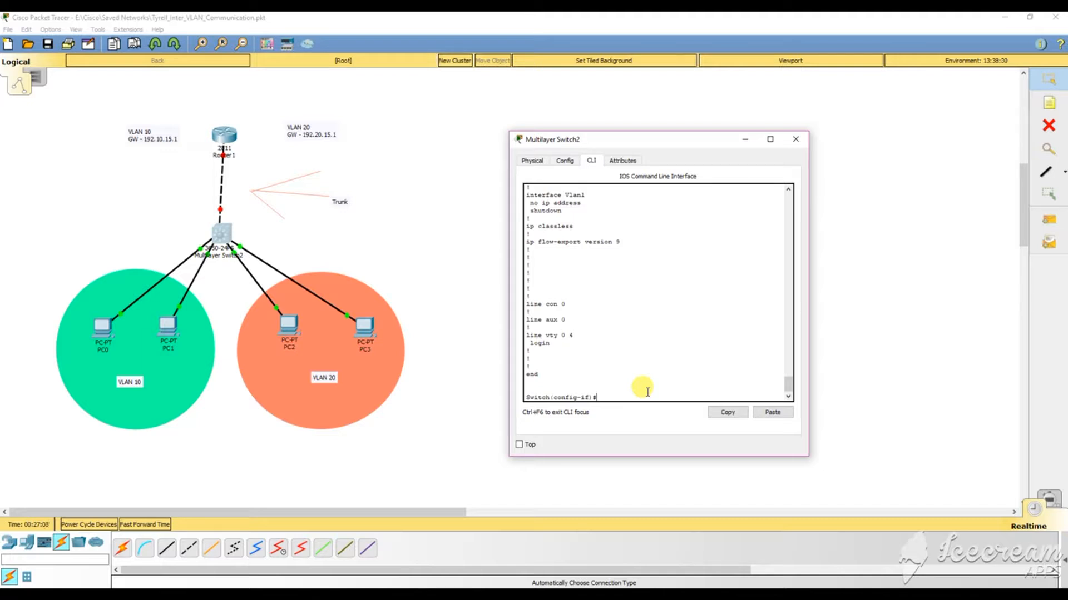
Enable interface gi1/0/1 on the switch with no shut.
{"action": "type", "text": "shut"}
{"action": "key", "text": "Return"}
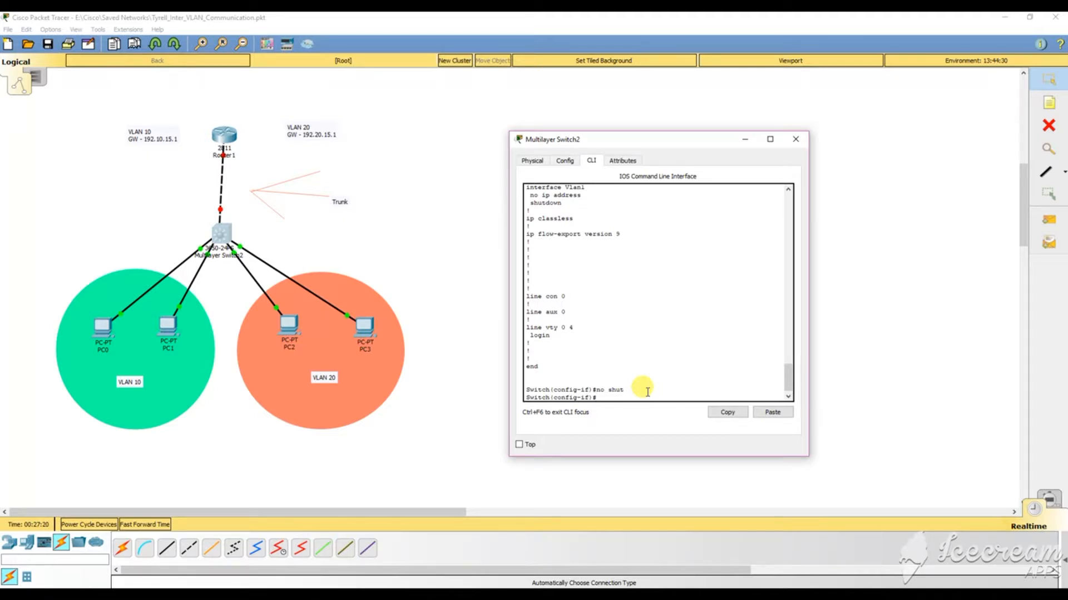
Recheck the gi1/0/1 trunk settings, then enter configuration for the switch interface range gi1/0/2-3.
{"action": "scroll", "coordinate": [648, 392], "scroll_direction": "up", "scroll_amount": 15}
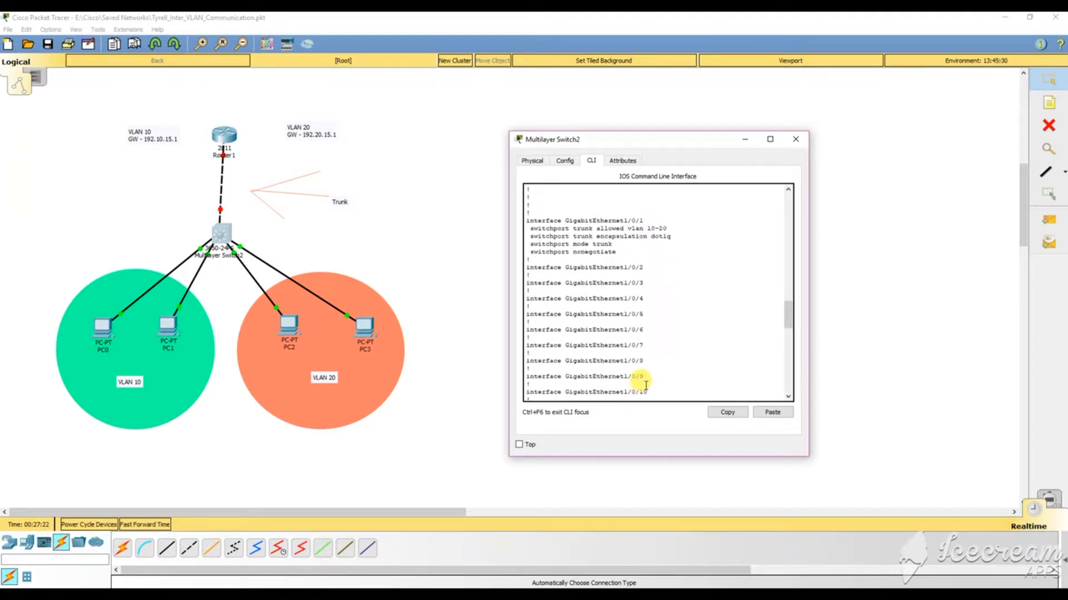
{"action": "scroll", "coordinate": [646, 384], "scroll_direction": "down", "scroll_amount": 15}
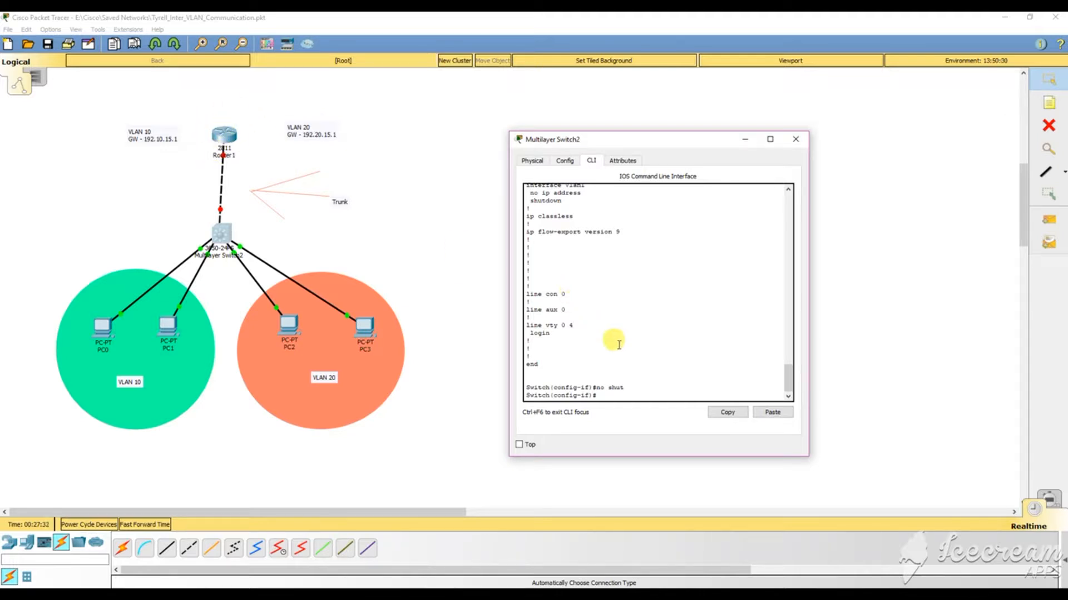
{"action": "type", "text": "int"}
{"action": "type", "text": "gi 1/0/2"}
{"action": "key", "text": "Return"}
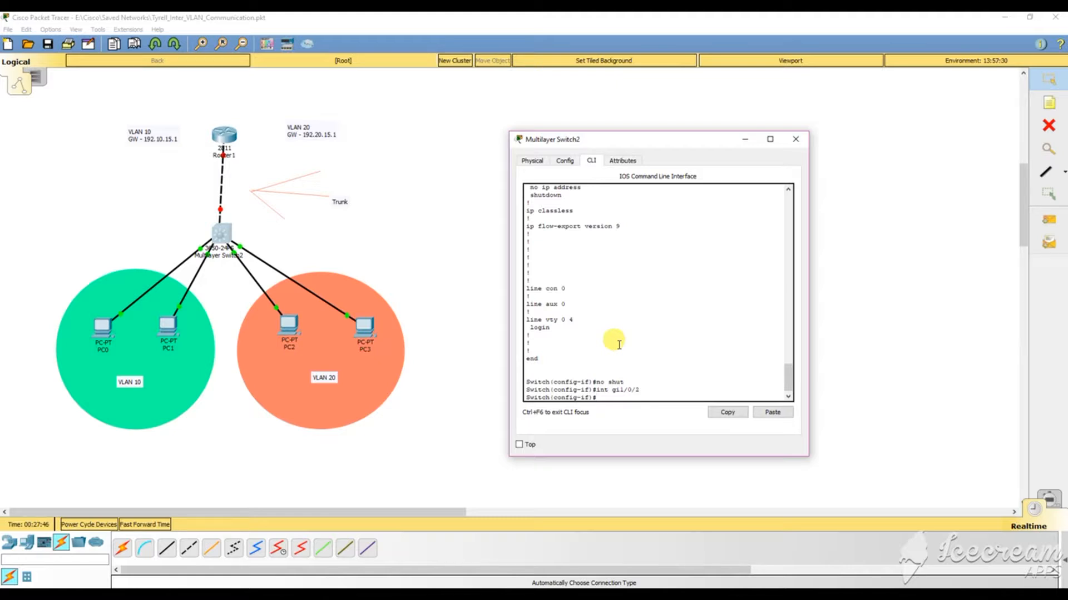
{"action": "key", "text": "Up"}
{"action": "key", "text": "Left"}
{"action": "key", "text": "Left"}
{"action": "type", "text": "range"}
{"action": "key", "text": "Right"}
{"action": "key", "text": "Right"}
{"action": "type", "text": "-3"}
{"action": "key", "text": "Return"}
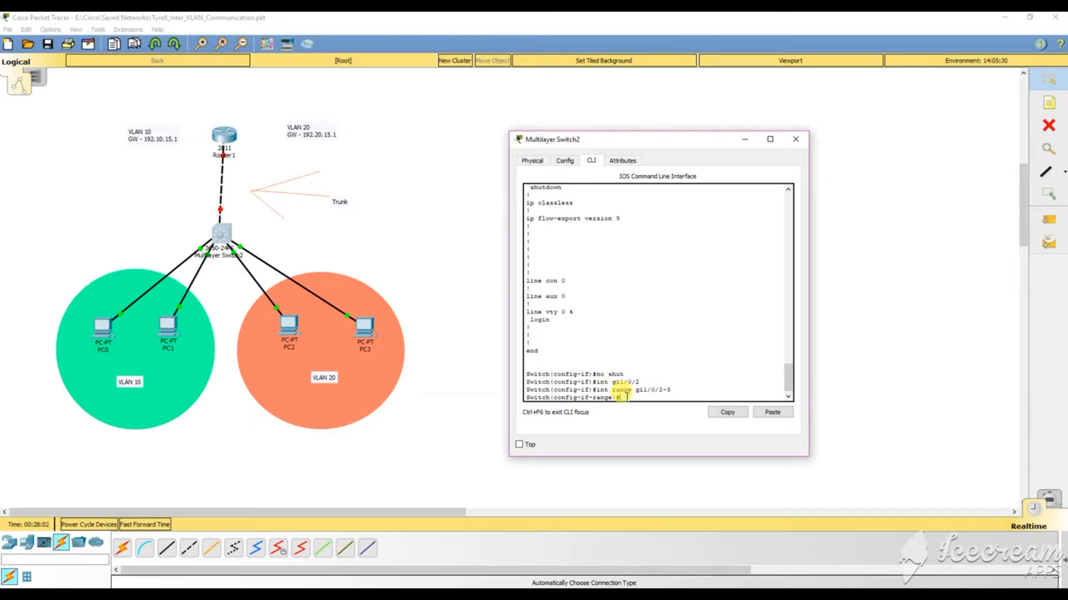
Assign the gi1/0/2-3 range to VLAN 10 with switchport access vlan 10.
{"action": "type", "text": "swi"}
{"action": "key", "text": "Tab"}
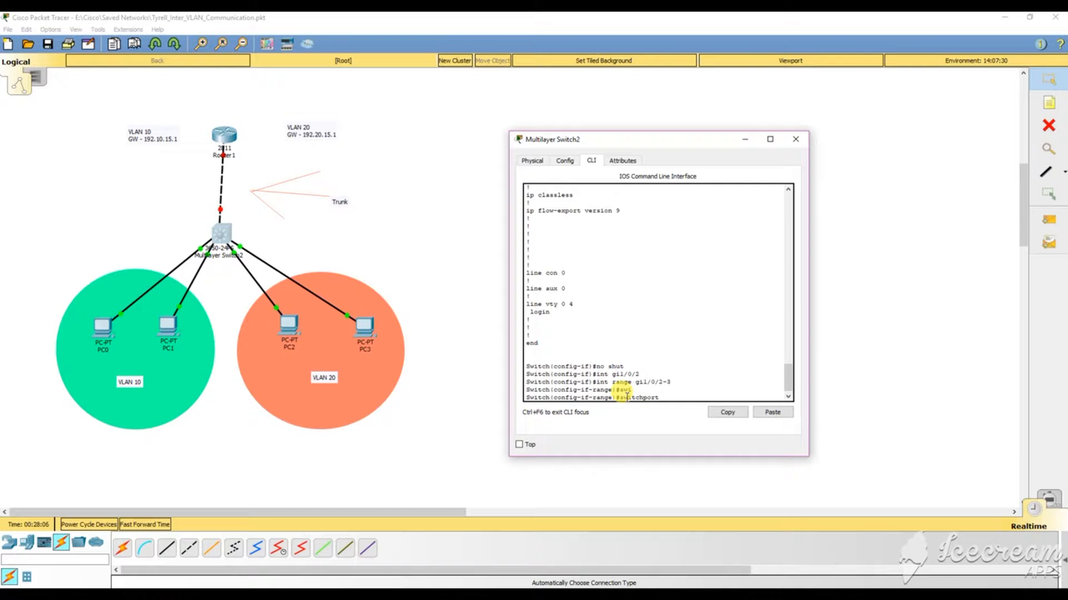
{"action": "type", "text": "access vlan 10"}
{"action": "key", "text": "Return"}
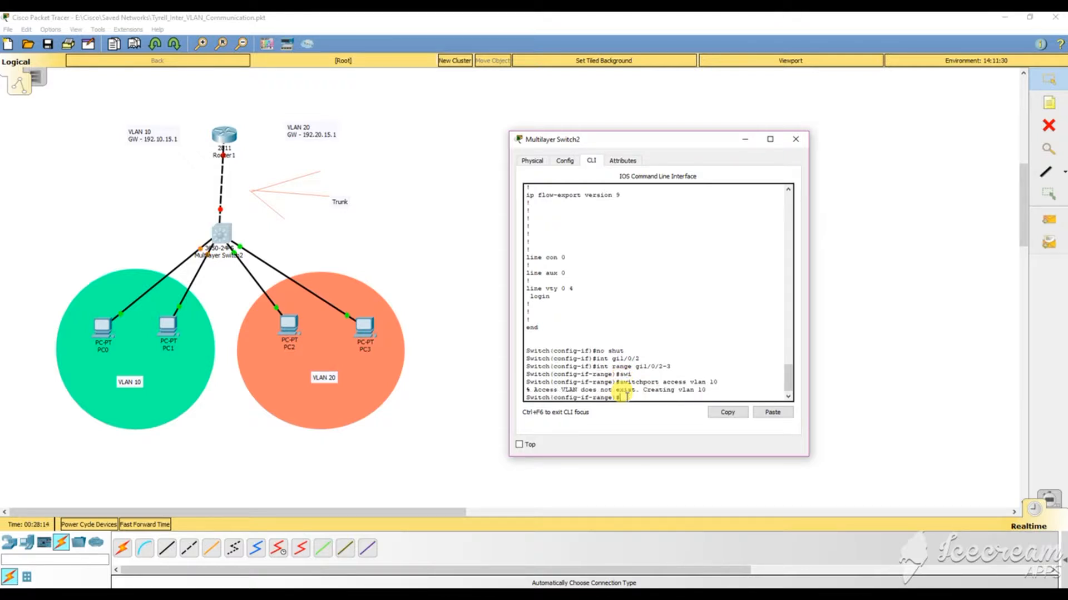
{"action": "left_click_drag", "start_coordinate": [705, 389], "coordinate": [554, 384]}
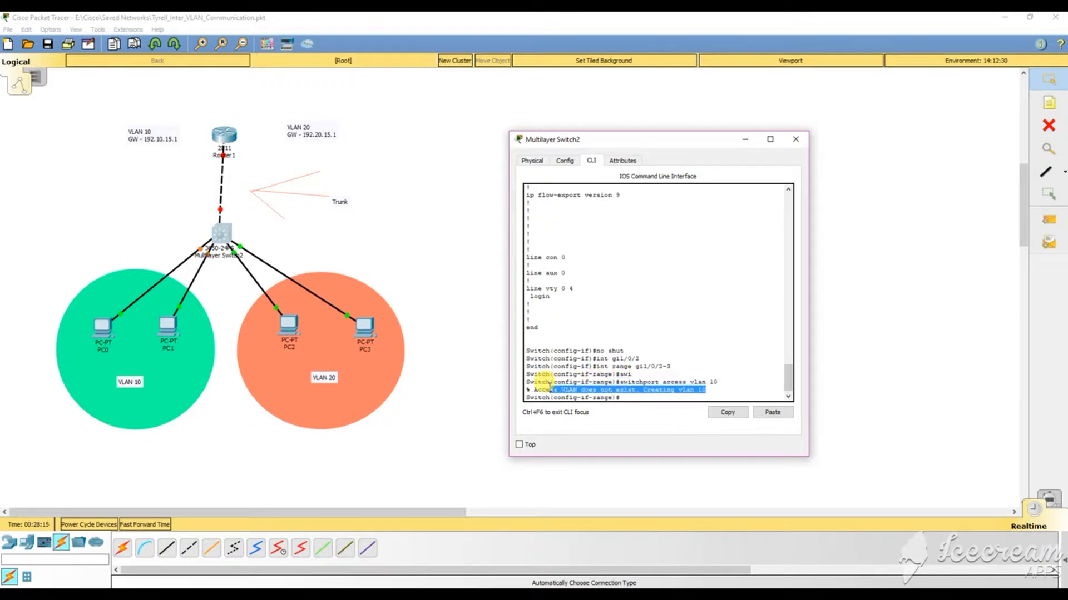
{"action": "left_click", "coordinate": [632, 396]}
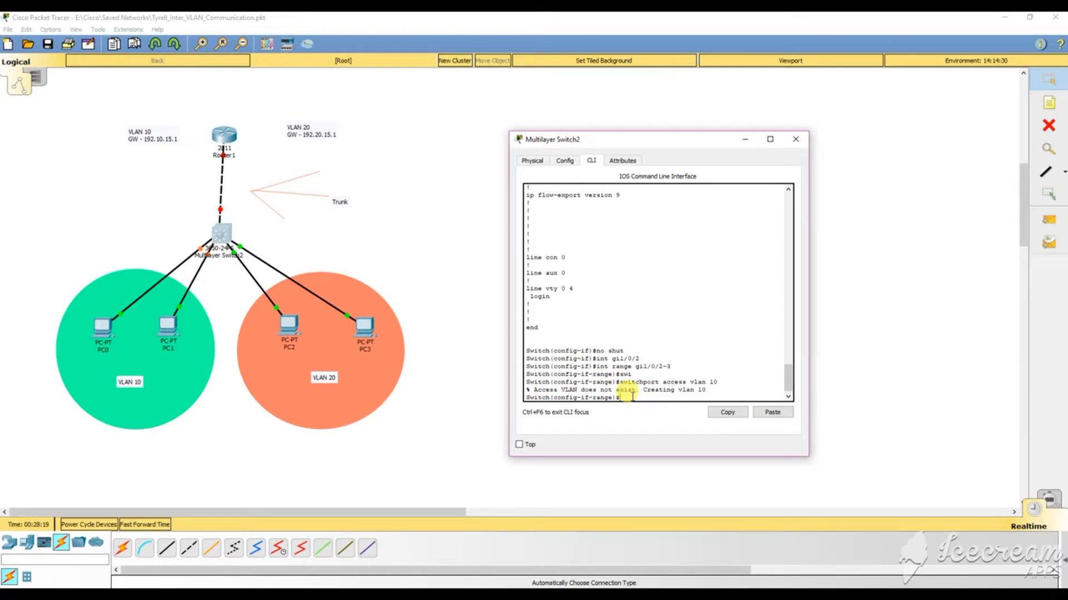
Set the gi1/0/2-3 ports to access mode with switchport mode access.
{"action": "type", "text": "swi"}
{"action": "key", "text": "Tab"}
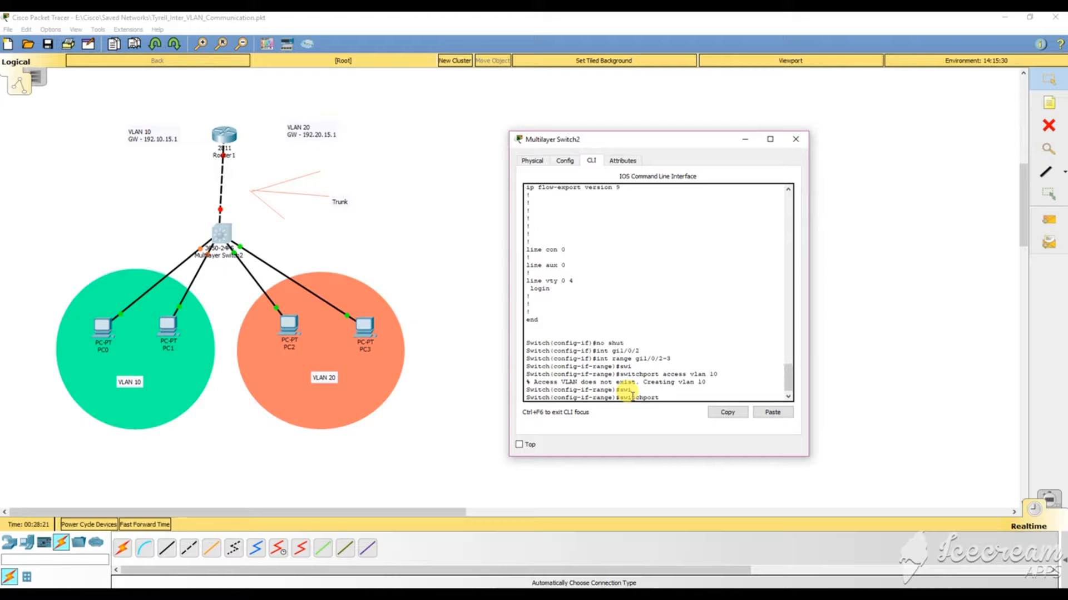
{"action": "type", "text": "mode access"}
{"action": "key", "text": "Return"}
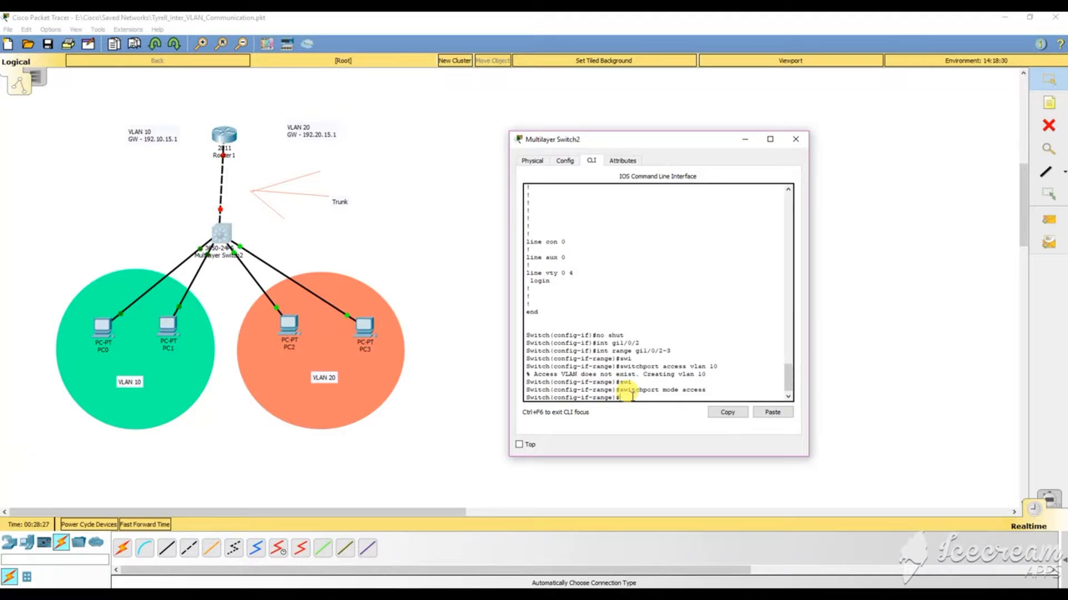
Enable port security on the gi1/0/2-3 range with the plain switchport port-security command.
{"action": "type", "text": "sw"}
{"action": "key", "text": "Tab"}
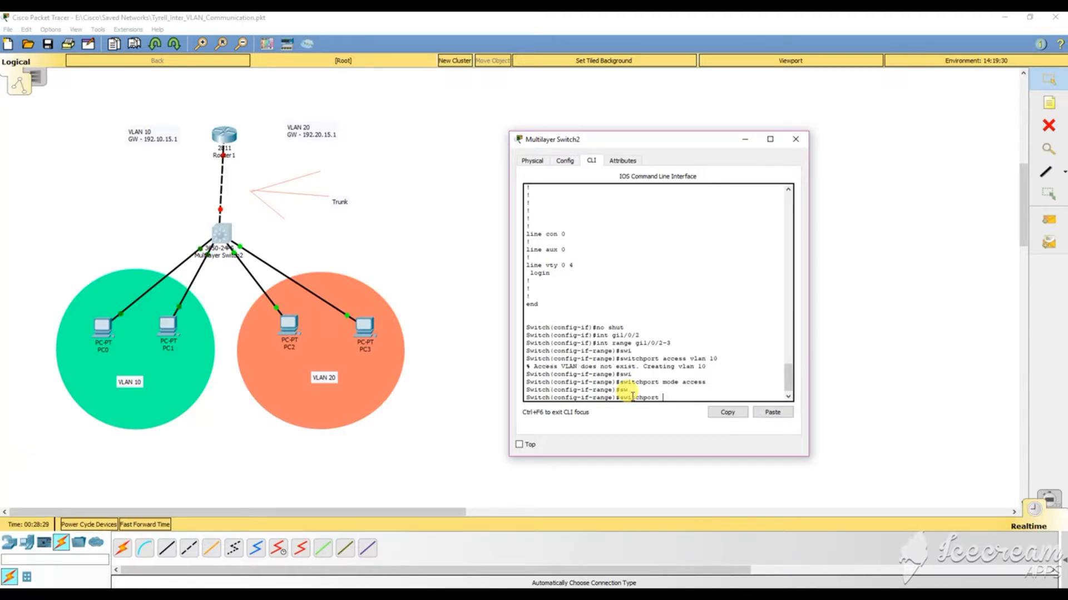
{"action": "type", "text": "port"}
{"action": "key", "text": "Tab"}
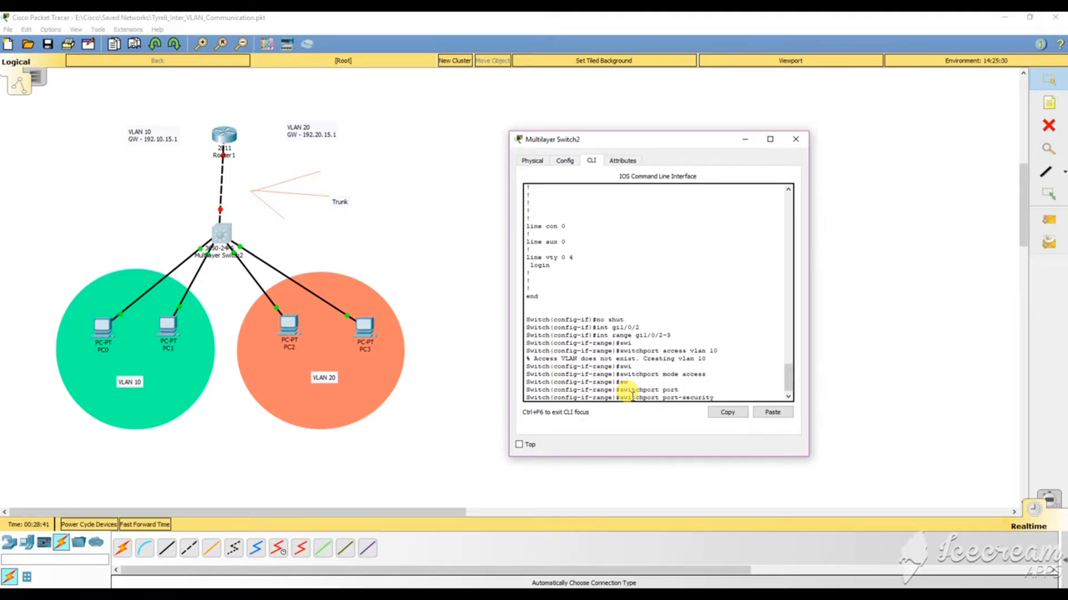
{"action": "type", "text": "ma"}
{"action": "key", "text": "Tab"}
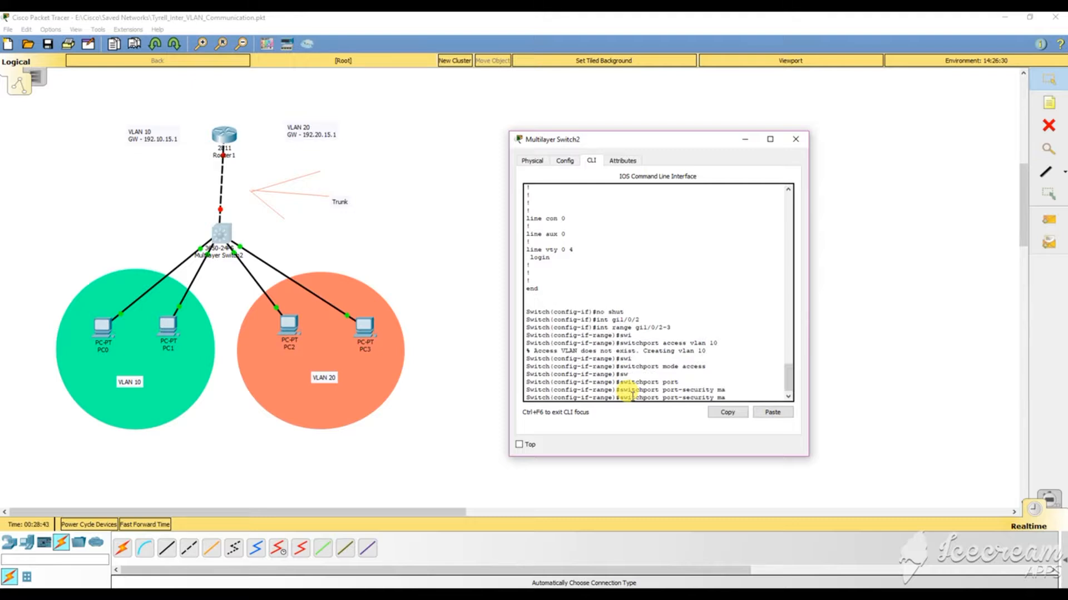
{"action": "type", "text": "c"}
{"action": "key", "text": "Tab"}
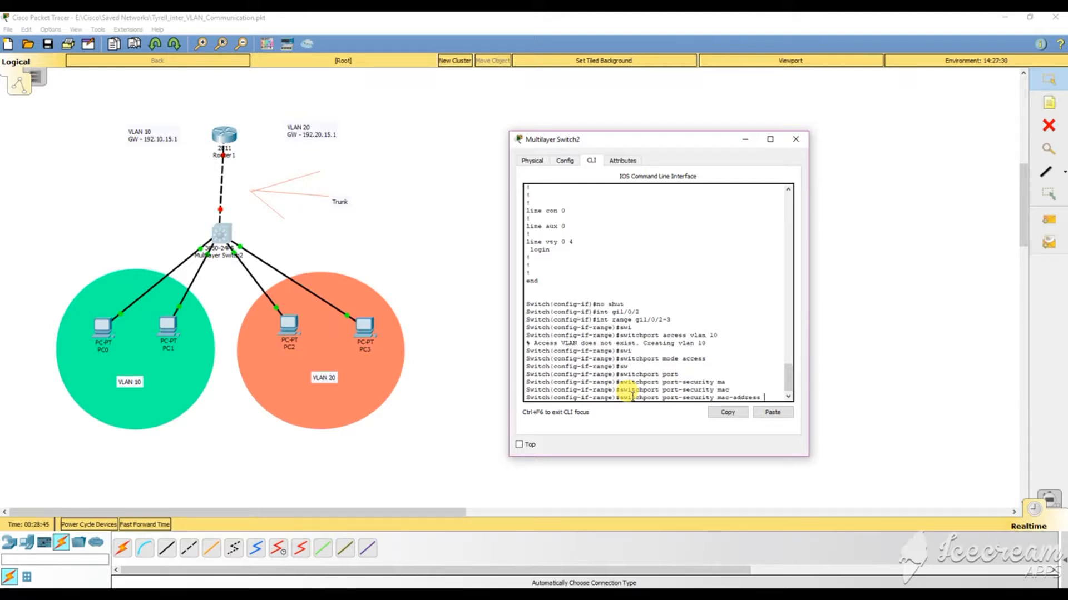
{"action": "type", "text": "stu"}
{"action": "key", "text": "BackSpace"}
{"action": "key", "text": "BackSpace"}
{"action": "key", "text": "BackSpace"}
{"action": "key", "text": "BackSpace"}
{"action": "key", "text": "BackSpace"}
{"action": "key", "text": "BackSpace"}
{"action": "key", "text": "BackSpace"}
{"action": "key", "text": "BackSpace"}
{"action": "key", "text": "BackSpace"}
{"action": "key", "text": "BackSpace"}
{"action": "key", "text": "BackSpace"}
{"action": "key", "text": "BackSpace"}
{"action": "key", "text": "BackSpace"}
{"action": "key", "text": "BackSpace"}
{"action": "key", "text": "BackSpace"}
{"action": "key", "text": "Return"}
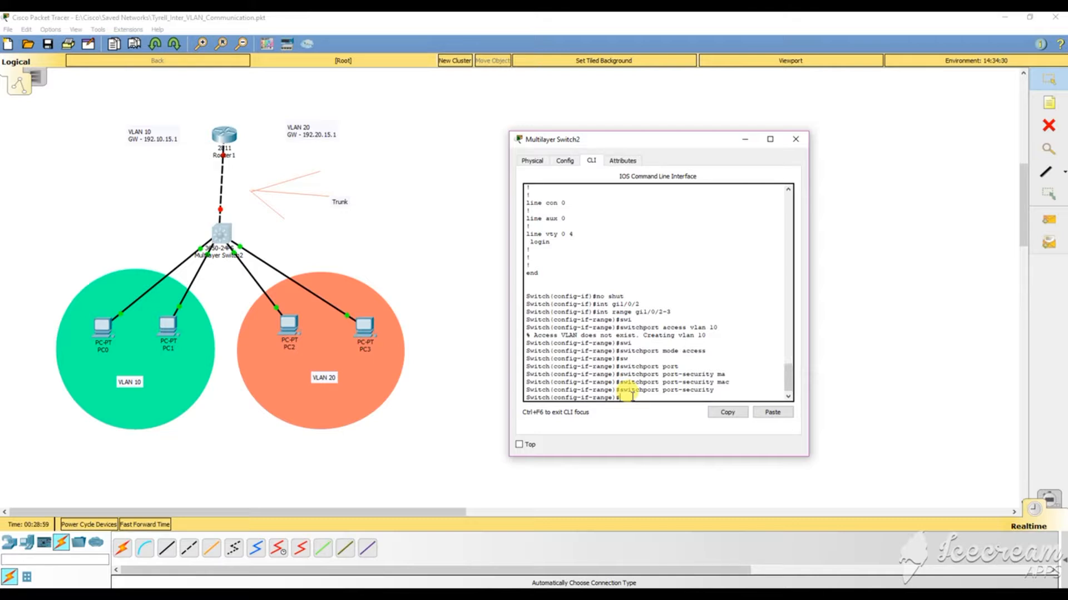
Check the port-security mac-address options in the command help and set the gi1/0/2-3 range to sticky.
{"action": "type", "text": "swi"}
{"action": "key", "text": "Tab"}
{"action": "type", "text": "por"}
{"action": "key", "text": "Tab"}
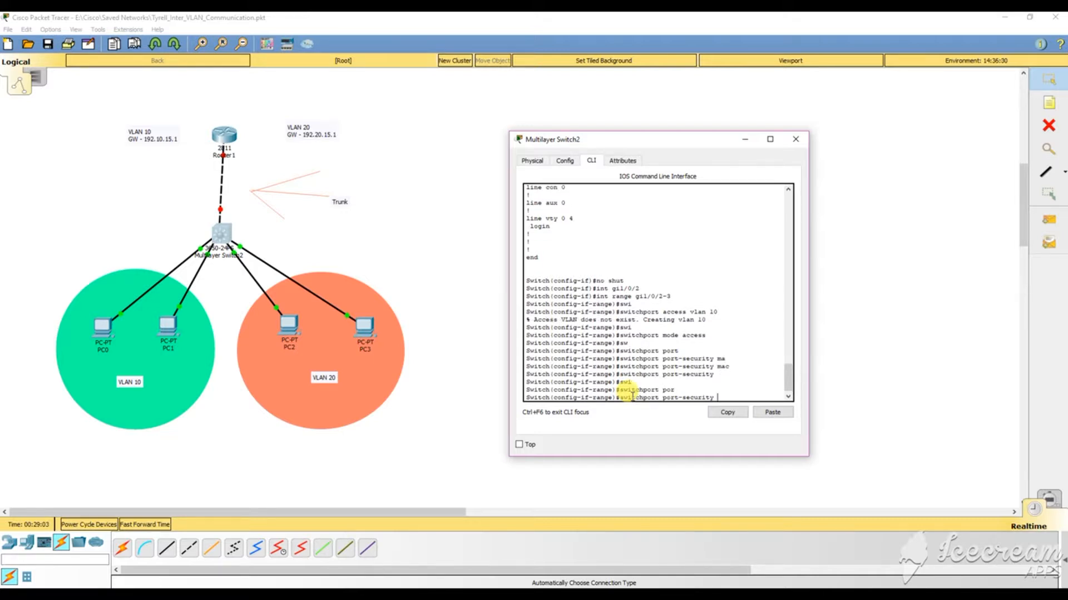
{"action": "type", "text": "mac-"}
{"action": "key", "text": "Tab"}
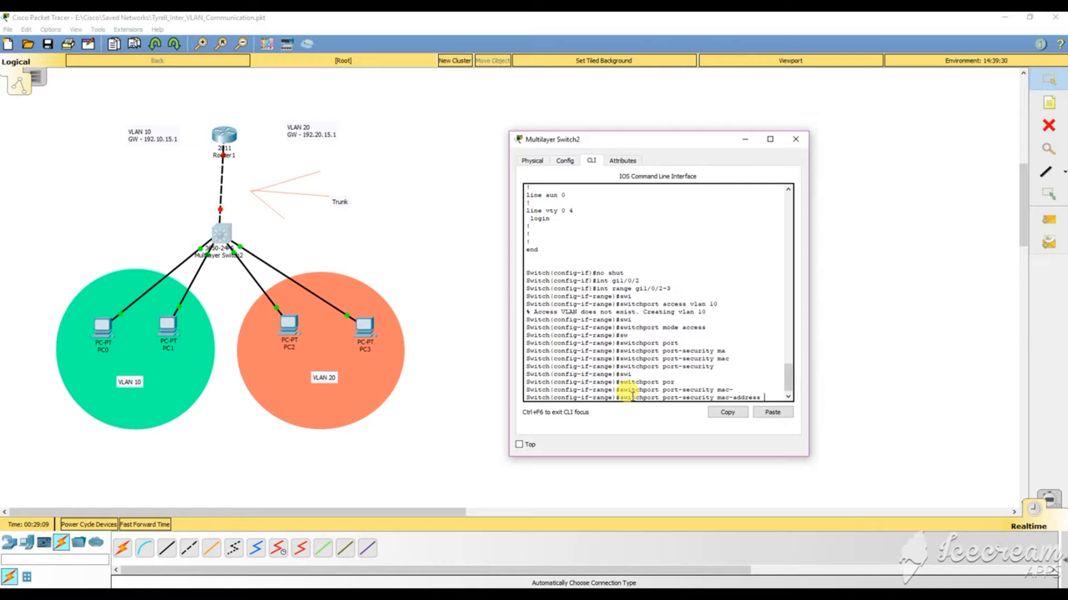
{"action": "type", "text": "?"}
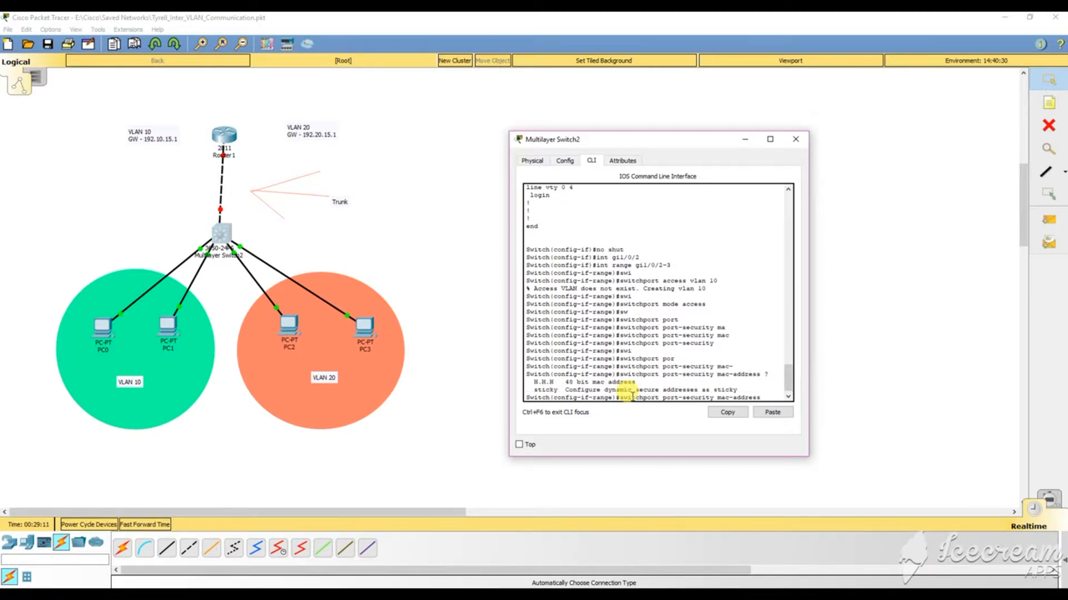
{"action": "left_click_drag", "start_coordinate": [534, 382], "coordinate": [641, 382]}
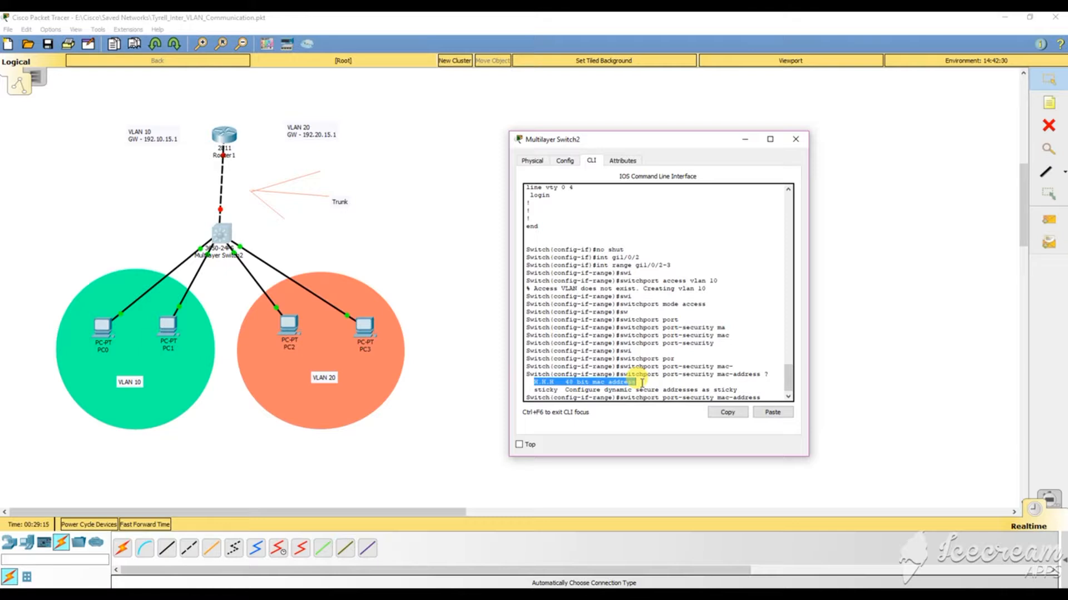
{"action": "left_click", "coordinate": [528, 390]}
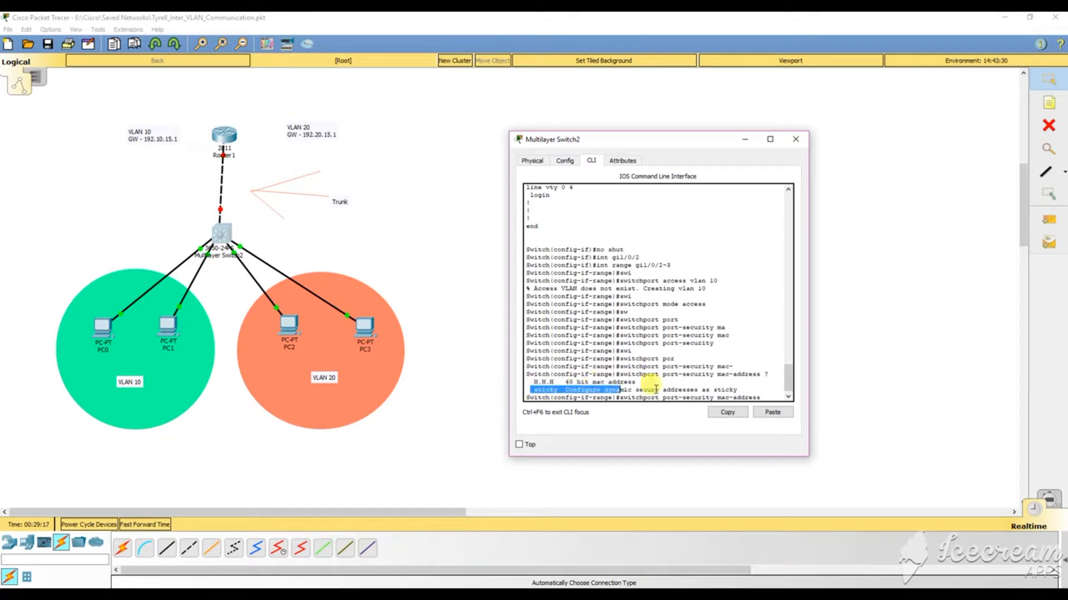
{"action": "left_click_drag", "start_coordinate": [730, 389], "coordinate": [739, 390]}
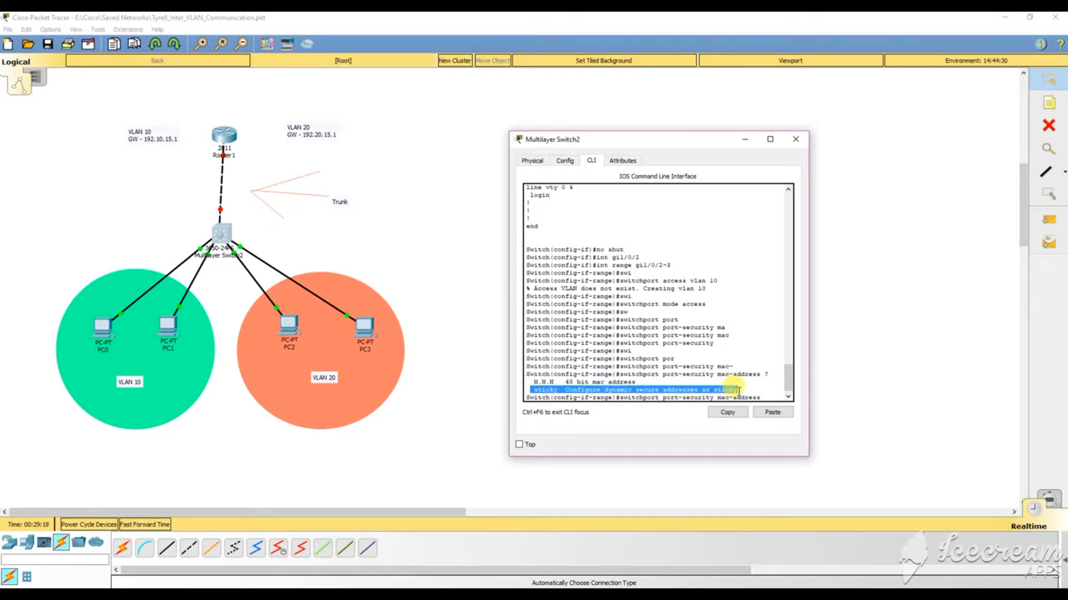
{"action": "left_click", "coordinate": [738, 390]}
{"action": "left_click_drag", "start_coordinate": [738, 390], "coordinate": [534, 390]}
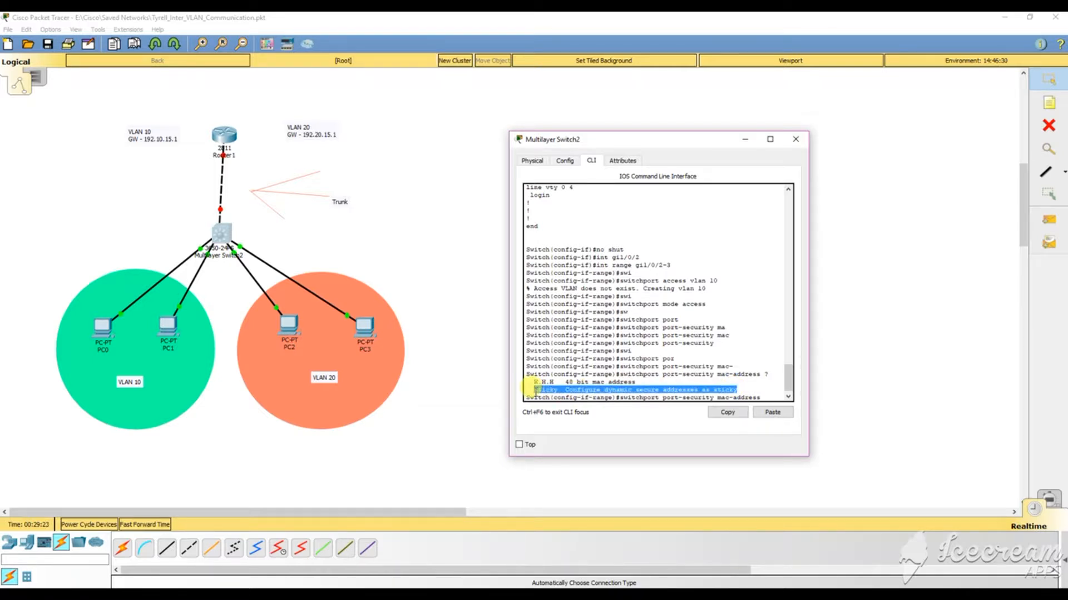
{"action": "left_click", "coordinate": [750, 389]}
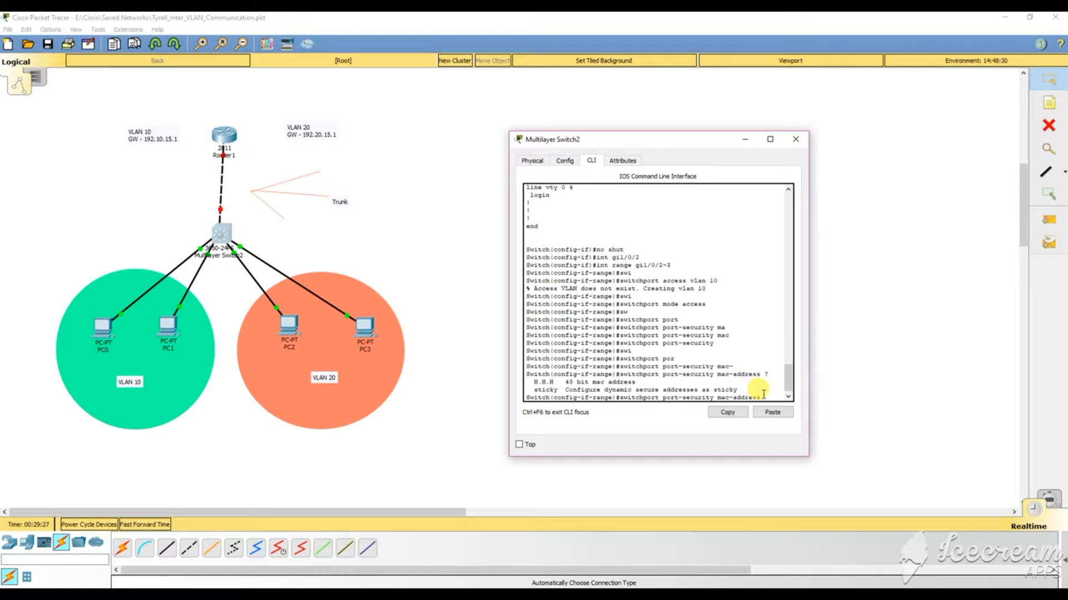
{"action": "type", "text": "sticky"}
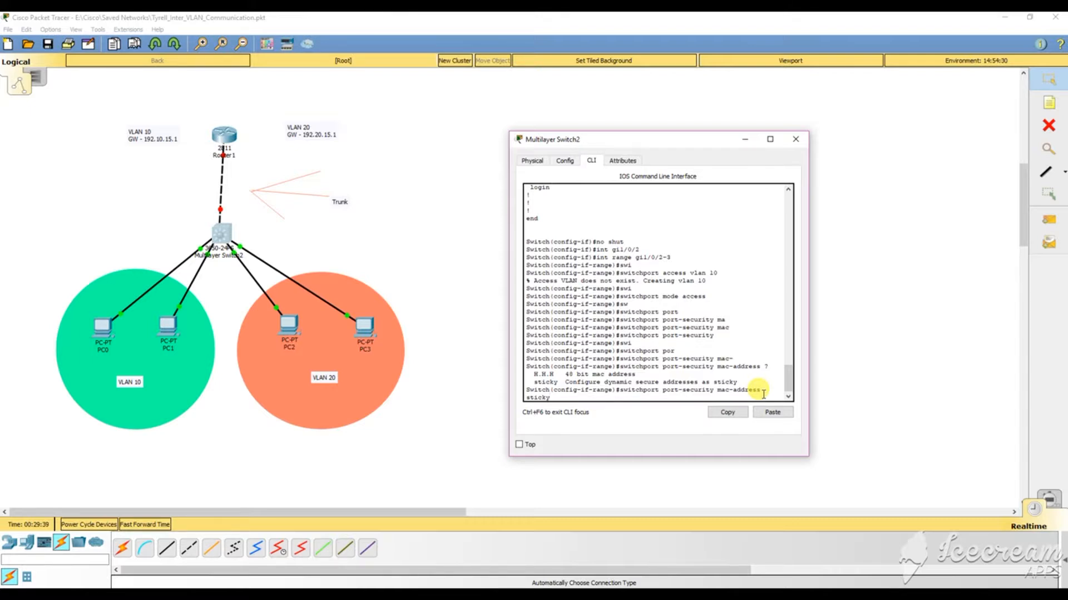
{"action": "key", "text": "Return"}
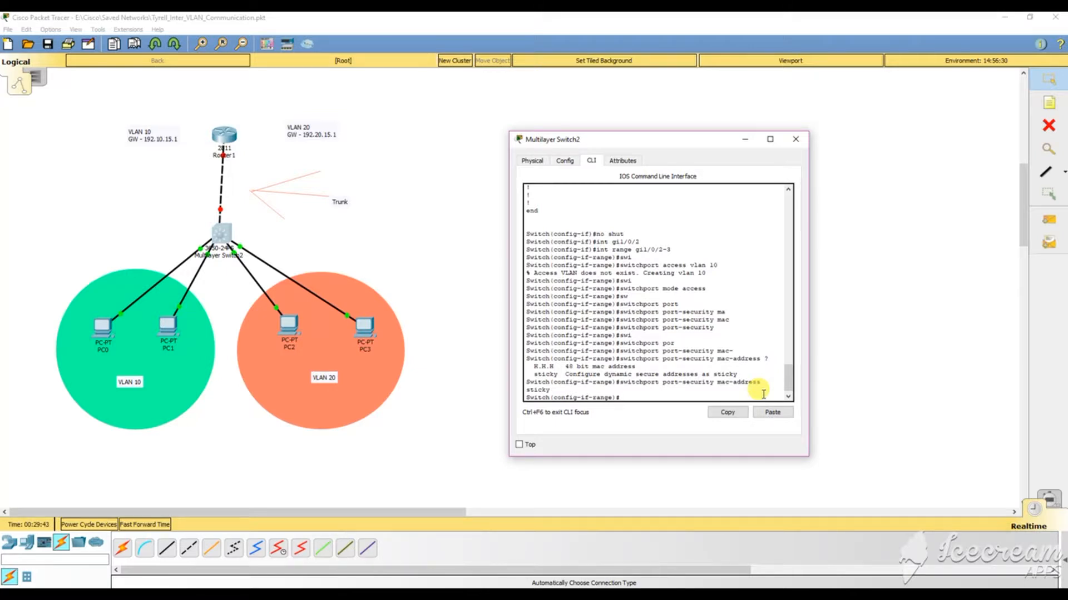
Enable spanning-tree portfast on the gi1/0/2-3 range and read through the command's output.
{"action": "type", "text": "span"}
{"action": "key", "text": "Tab"}
{"action": "type", "text": "port"}
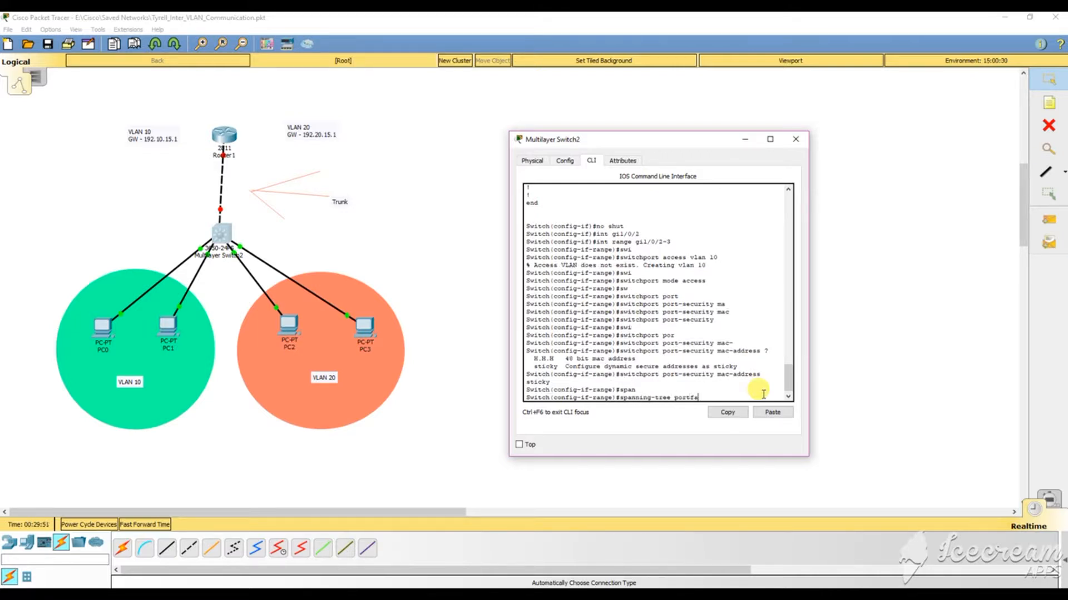
{"action": "type", "text": "fa"}
{"action": "key", "text": "Tab"}
{"action": "key", "text": "Return"}
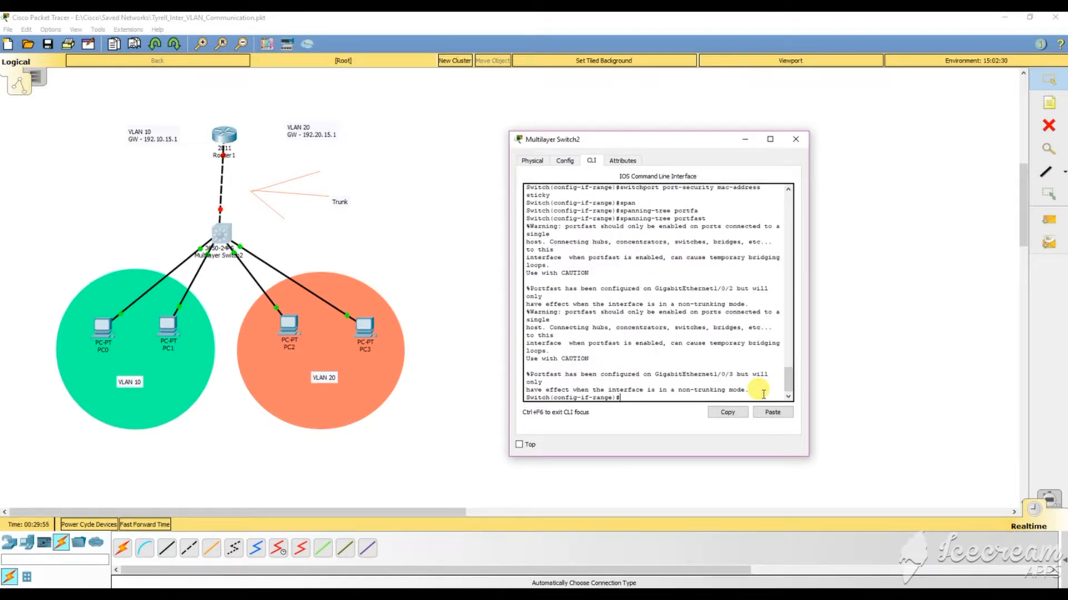
{"action": "key", "text": "Return"}
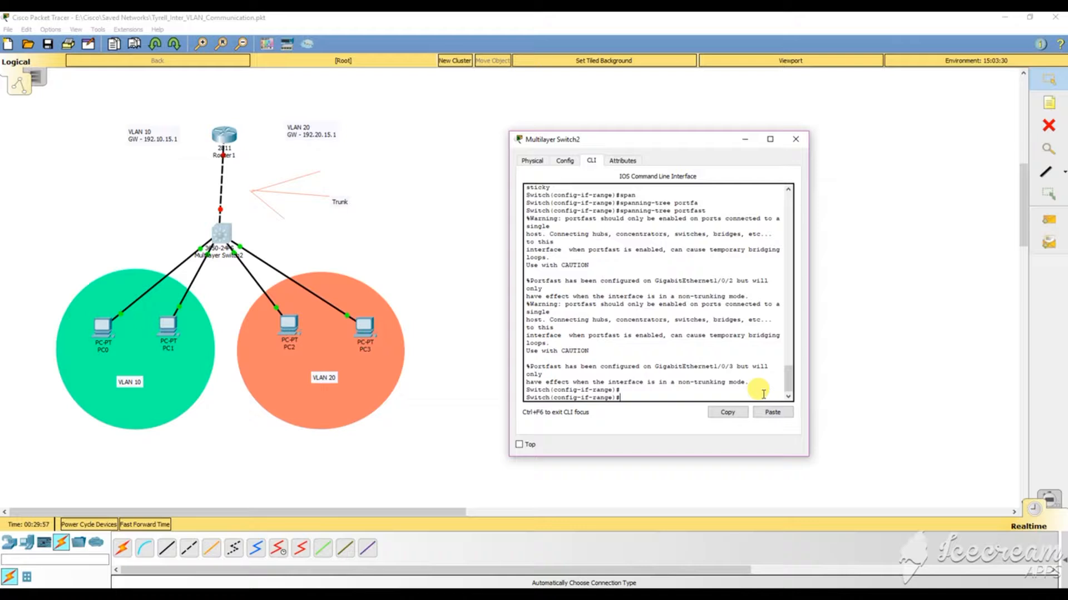
{"action": "left_click_drag", "start_coordinate": [741, 382], "coordinate": [684, 320]}
{"action": "left_click", "coordinate": [684, 320]}
{"action": "left_click_drag", "start_coordinate": [750, 382], "coordinate": [532, 301]}
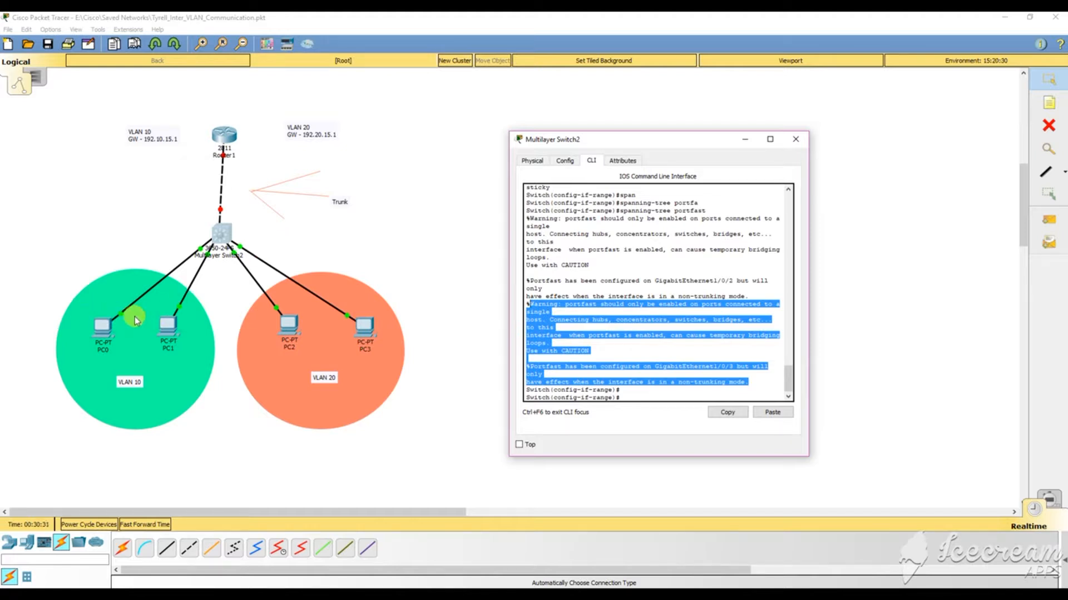
Enter configuration for the switch interface range gi1/0/4-5.
{"action": "left_click", "coordinate": [634, 394]}
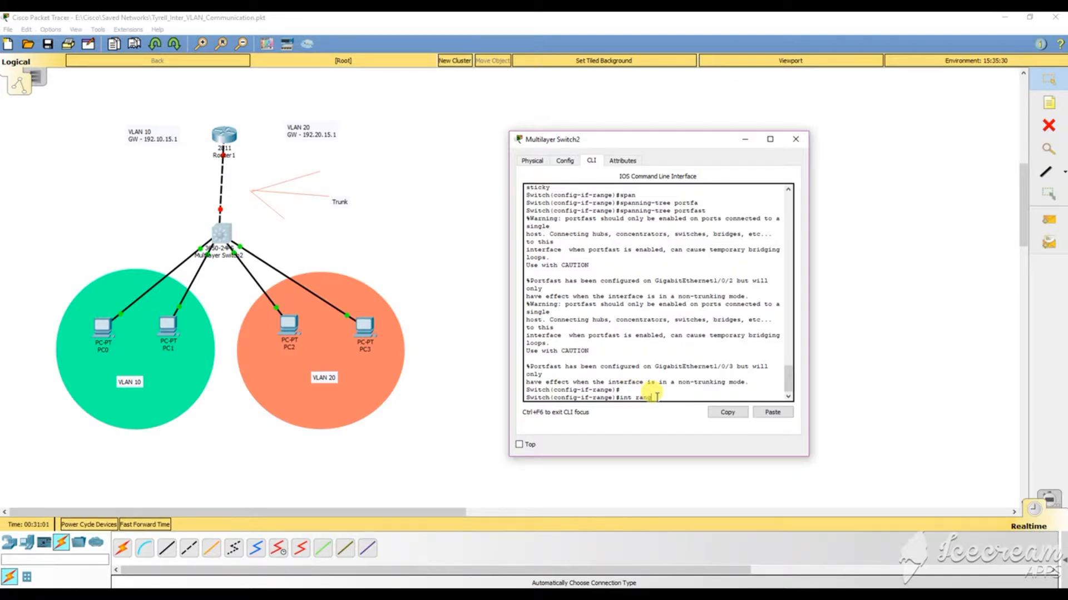
{"action": "type", "text": "e g"}
{"action": "type", "text": "1/0/4-5"}
{"action": "key", "text": "Return"}
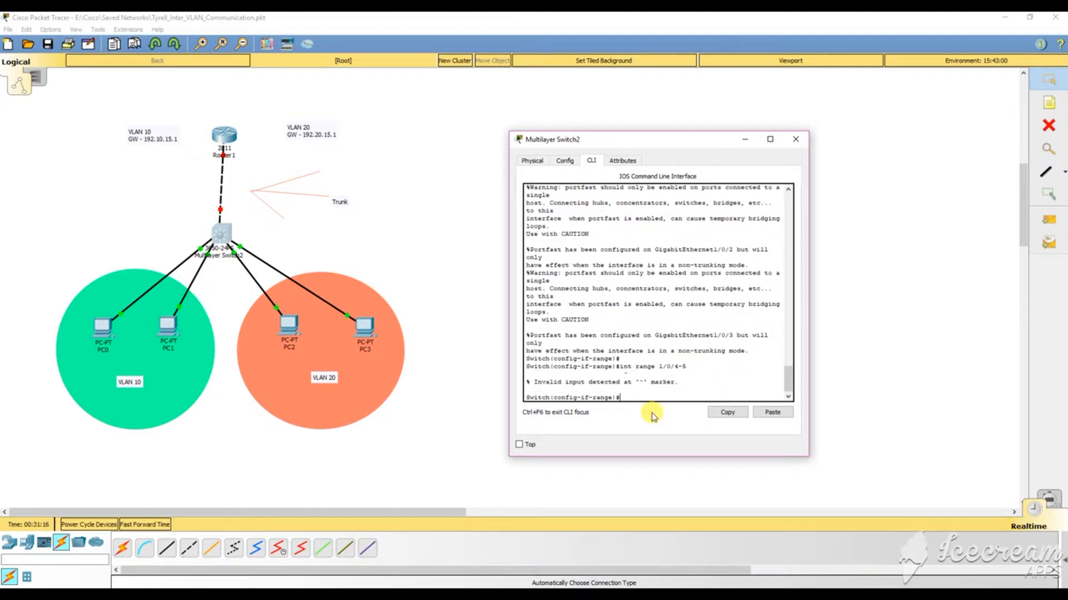
{"action": "key", "text": "Up"}
{"action": "type", "text": "gi"}
{"action": "key", "text": "Return"}
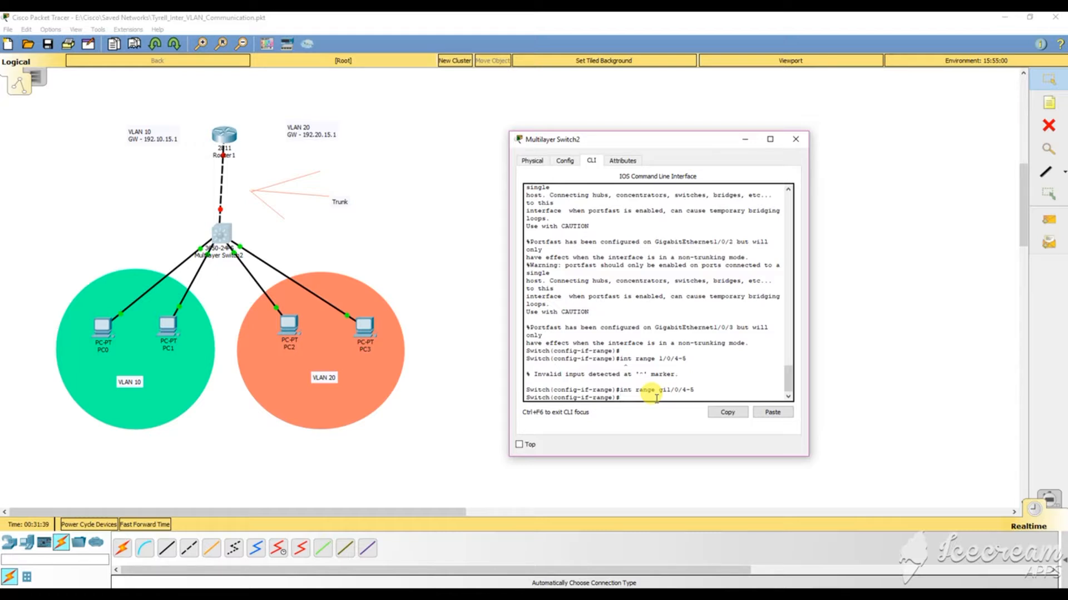
Set the gi1/0/4-5 ports to access mode with switchport mode access.
{"action": "type", "text": "swi"}
{"action": "key", "text": "Tab"}
{"action": "type", "text": "mo"}
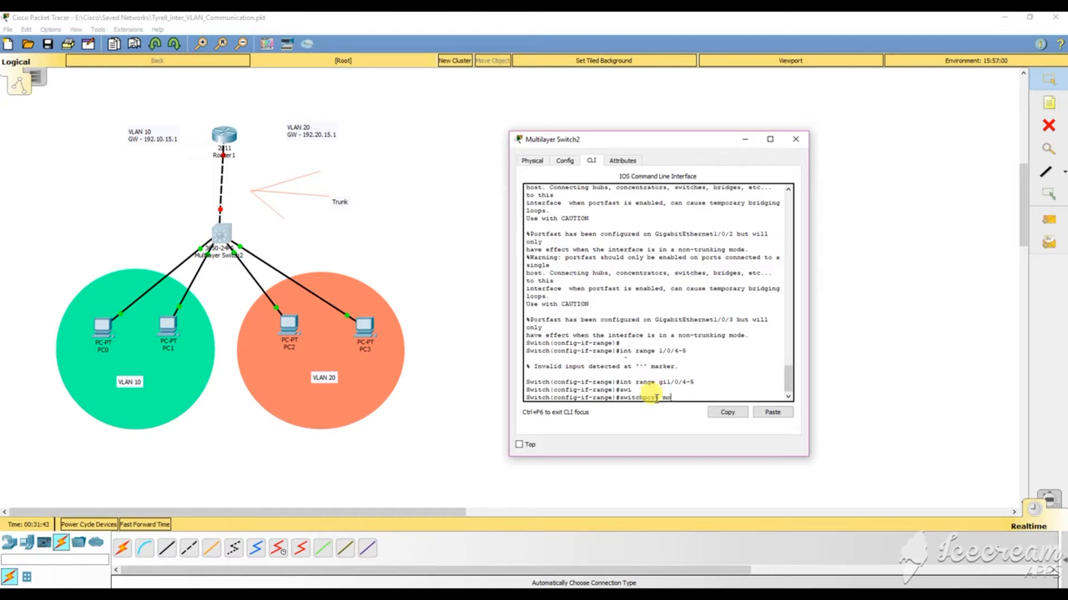
{"action": "type", "text": "de access"}
{"action": "key", "text": "Return"}
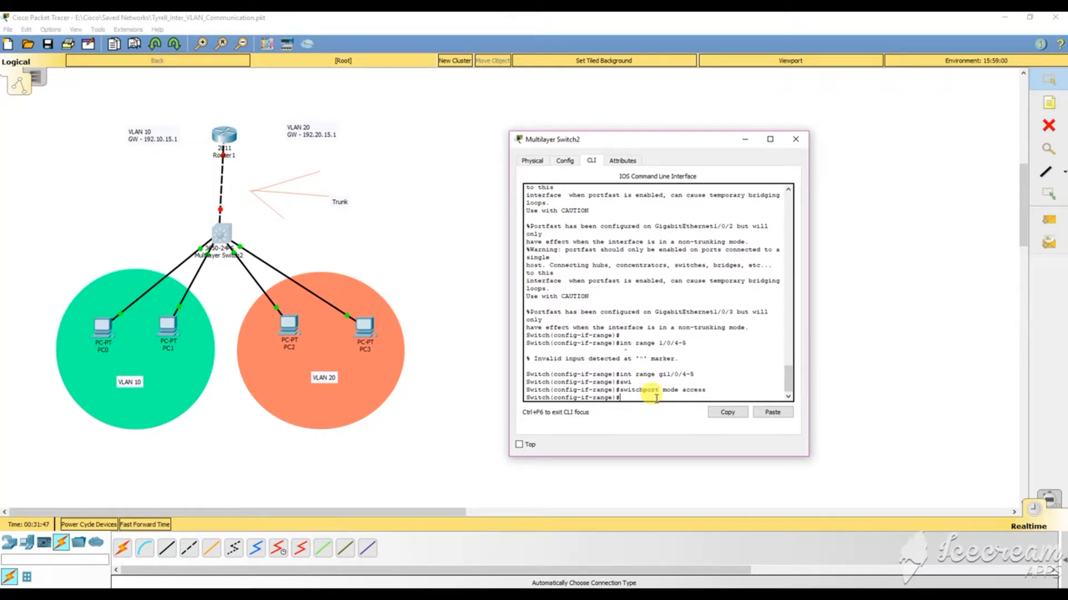
Assign the gi1/0/4-5 access ports to VLAN 20 with switchport access vlan 20.
{"action": "type", "text": "swi"}
{"action": "key", "text": "Tab"}
{"action": "type", "text": "mode"}
{"action": "key", "text": "BackSpace"}
{"action": "key", "text": "BackSpace"}
{"action": "key", "text": "BackSpace"}
{"action": "type", "text": "access "}
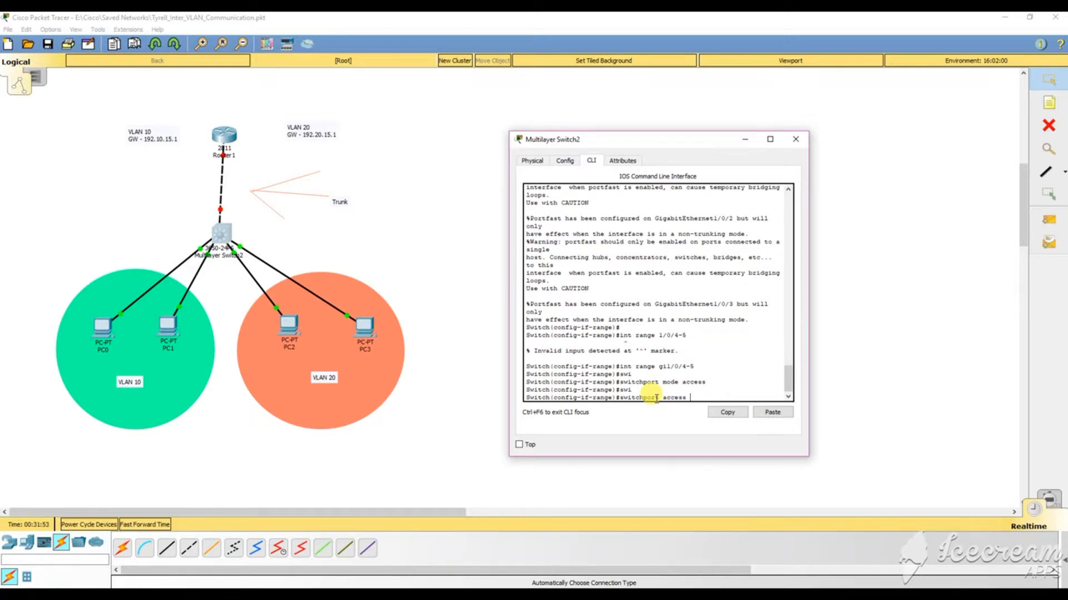
{"action": "type", "text": "vlan 20"}
{"action": "key", "text": "Return"}
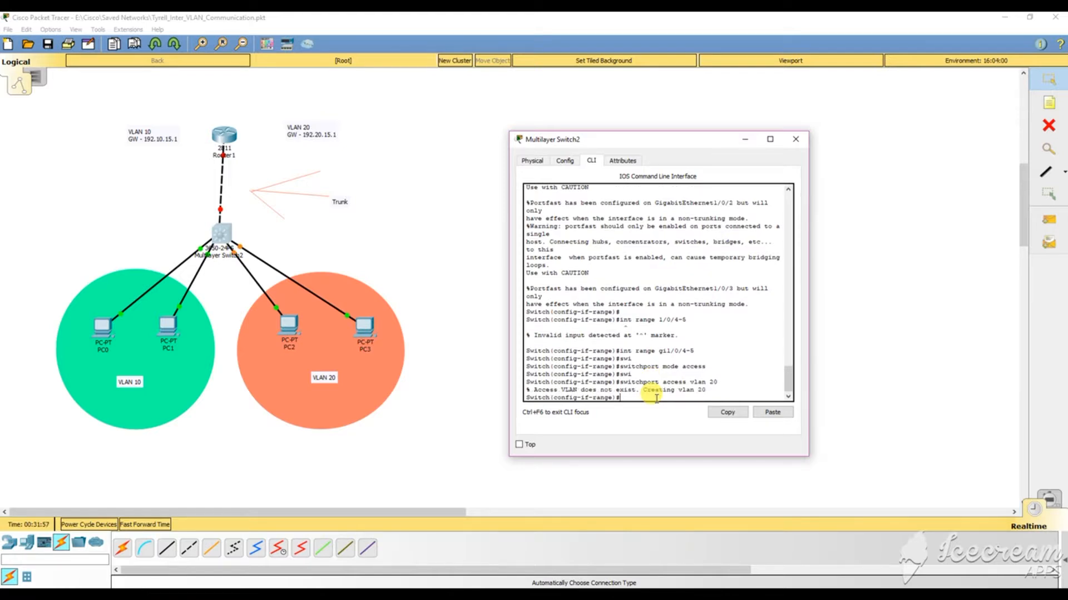
Enable switchport port-security on the gi1/0/4-5 range.
{"action": "type", "text": "swi"}
{"action": "key", "text": "Tab"}
{"action": "type", "text": "port"}
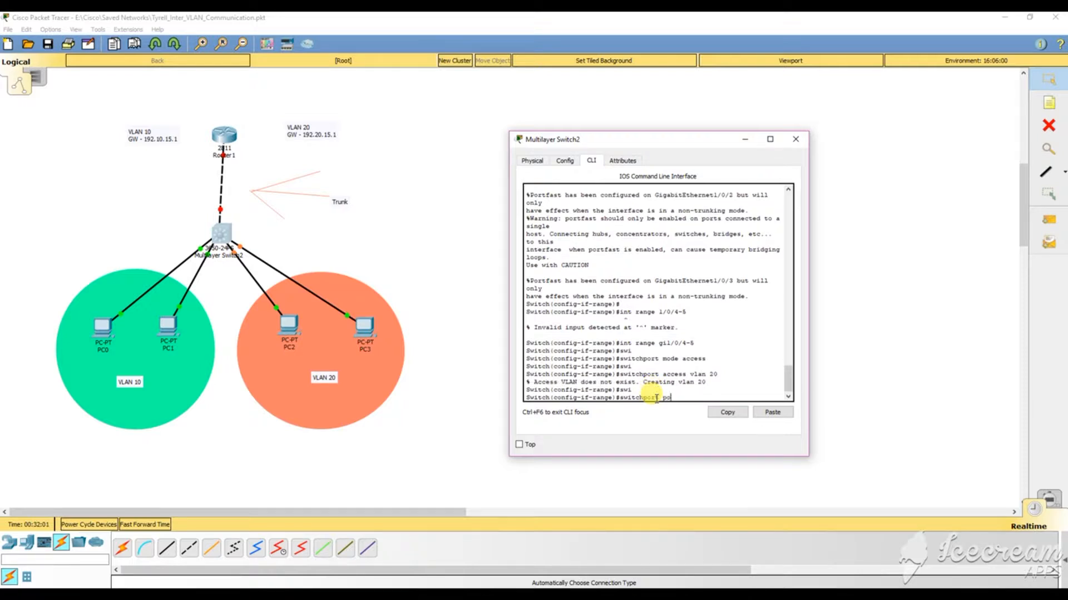
{"action": "key", "text": "Tab"}
{"action": "key", "text": "Return"}
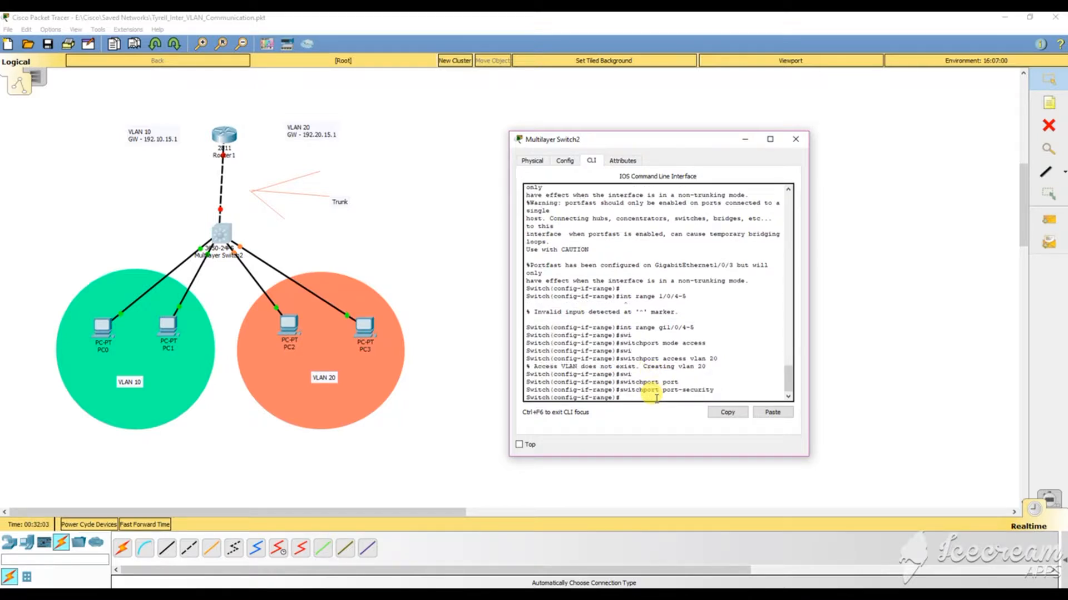
Set port-security mac-address learning to sticky on the gi1/0/4-5 range.
{"action": "type", "text": "swi"}
{"action": "key", "text": "Tab"}
{"action": "type", "text": "port"}
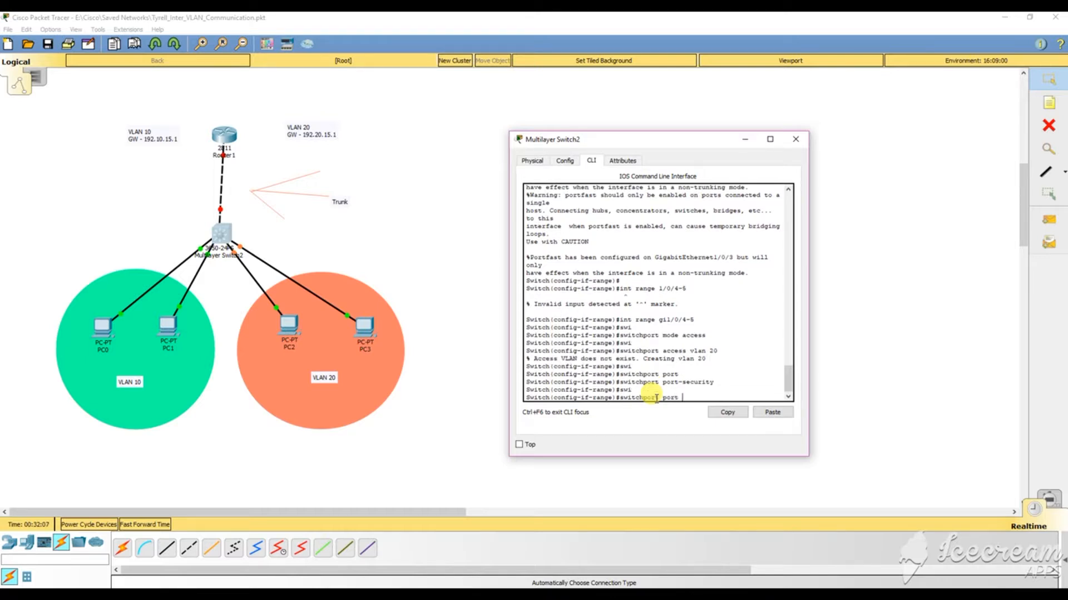
{"action": "key", "text": "Tab"}
{"action": "type", "text": "mac"}
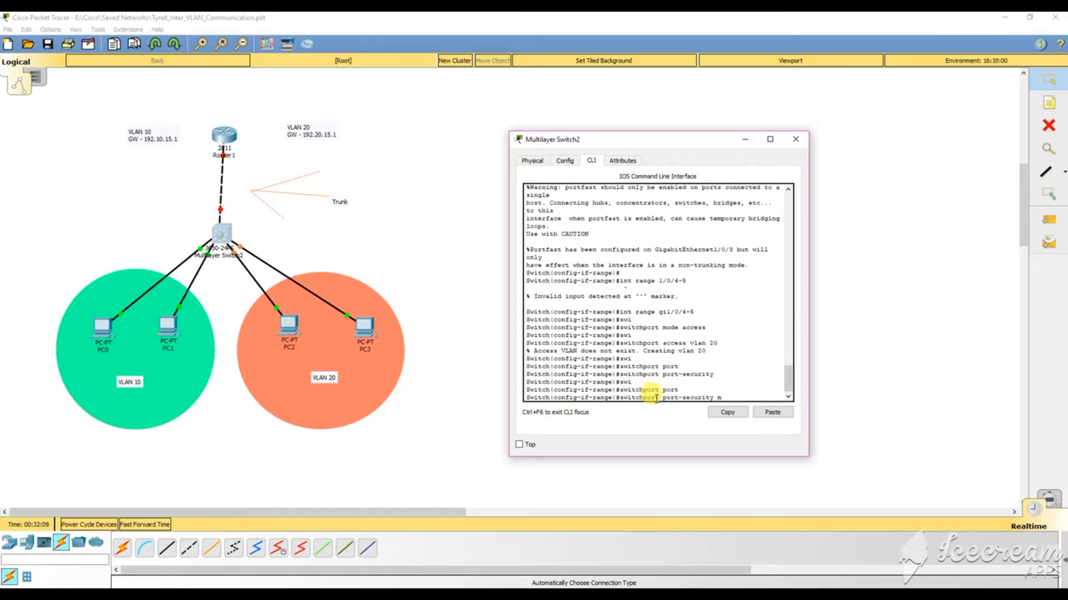
{"action": "key", "text": "Tab"}
{"action": "type", "text": "stick"}
{"action": "key", "text": "Tab"}
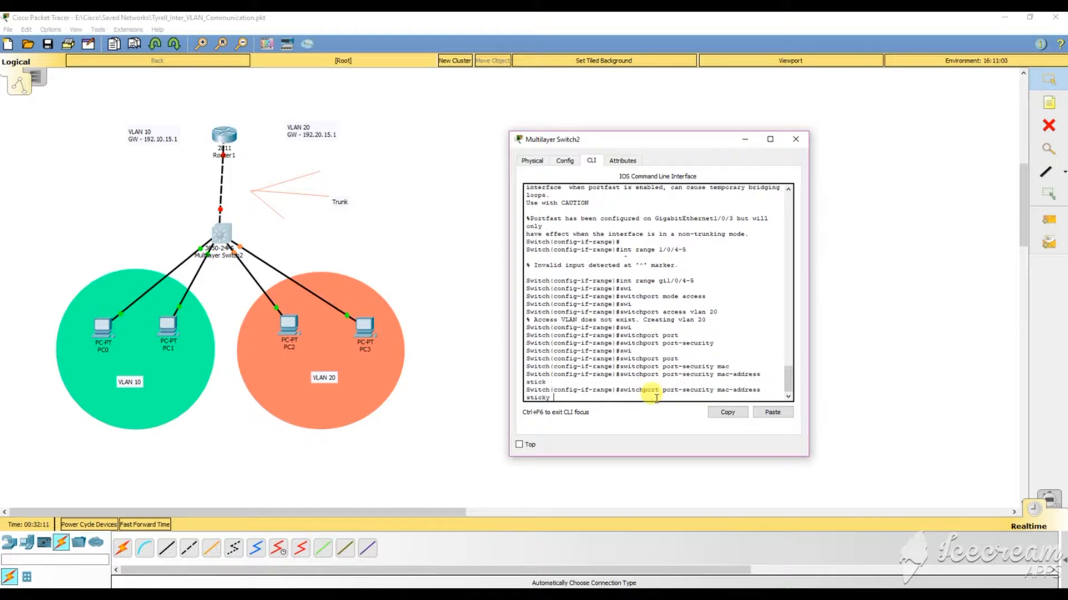
{"action": "key", "text": "Return"}
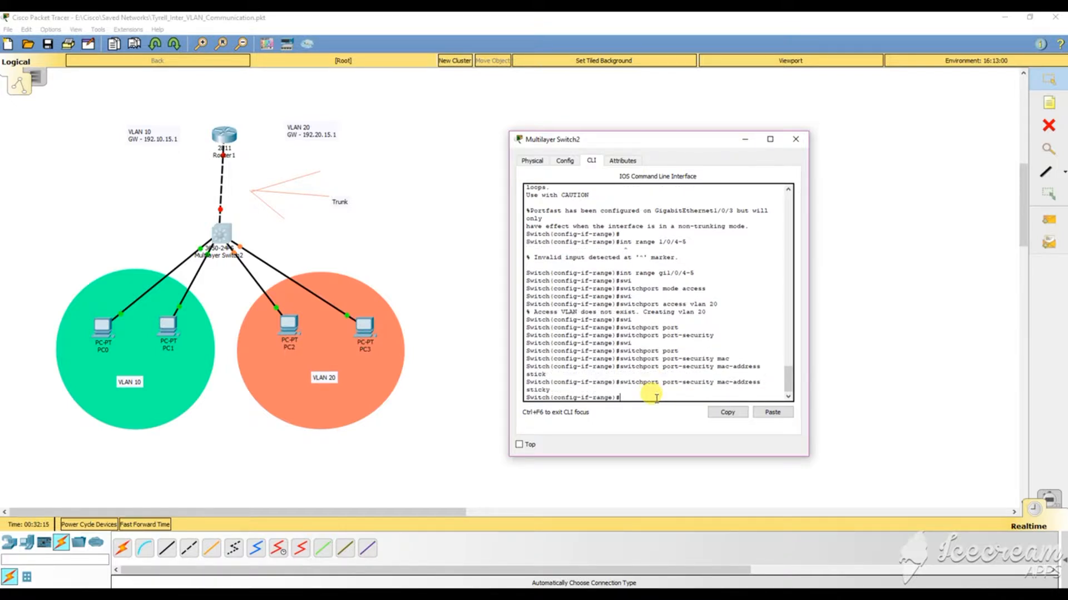
Check the spanning-tree options for the gi1/0/4-5 range in the command help and read the portfast description.
{"action": "type", "text": "sqwi"}
{"action": "key", "text": "BackSpace"}
{"action": "key", "text": "BackSpace"}
{"action": "key", "text": "BackSpace"}
{"action": "key", "text": "BackSpace"}
{"action": "type", "text": "spa"}
{"action": "key", "text": "Tab"}
{"action": "type", "text": "port"}
{"action": "key", "text": "Tab"}
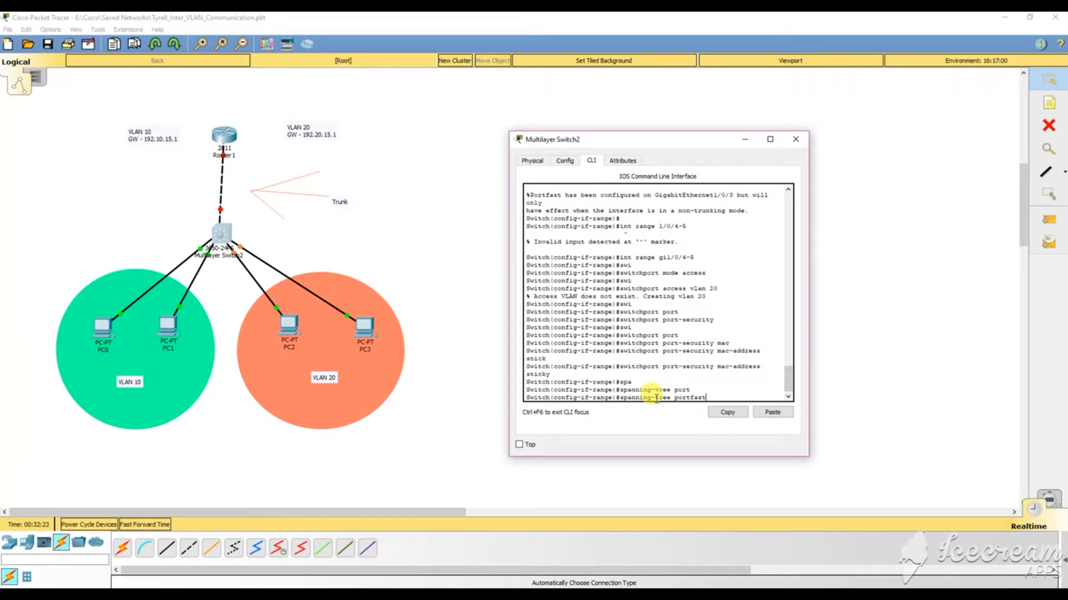
{"action": "key", "text": "BackSpace"}
{"action": "key", "text": "BackSpace"}
{"action": "key", "text": "BackSpace"}
{"action": "key", "text": "BackSpace"}
{"action": "key", "text": "BackSpace"}
{"action": "key", "text": "BackSpace"}
{"action": "key", "text": "BackSpace"}
{"action": "type", "text": "?"}
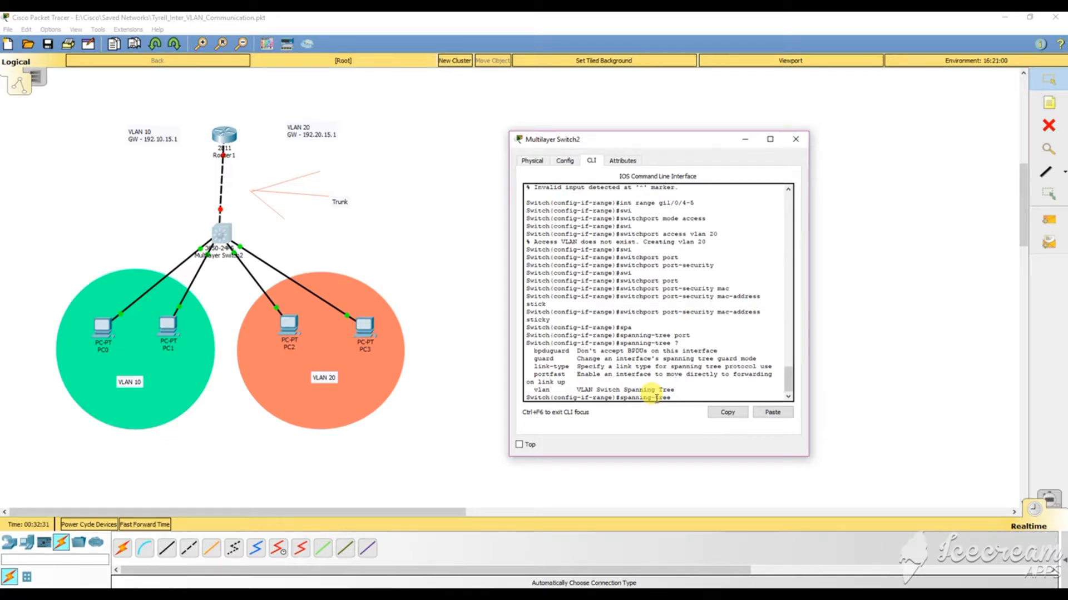
{"action": "left_click_drag", "start_coordinate": [566, 382], "coordinate": [533, 374]}
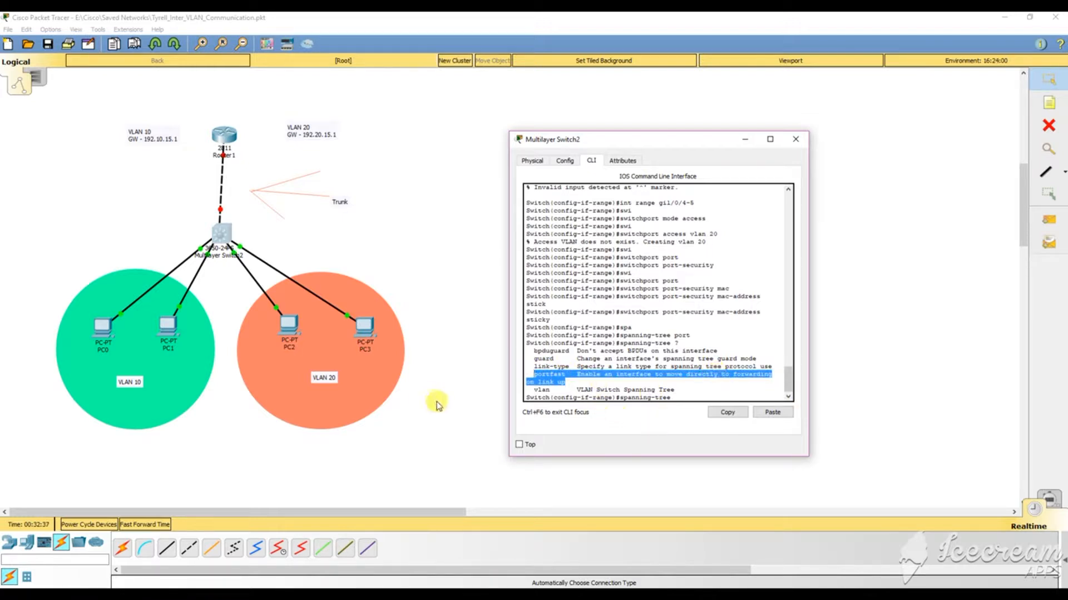
{"action": "left_click", "coordinate": [571, 383]}
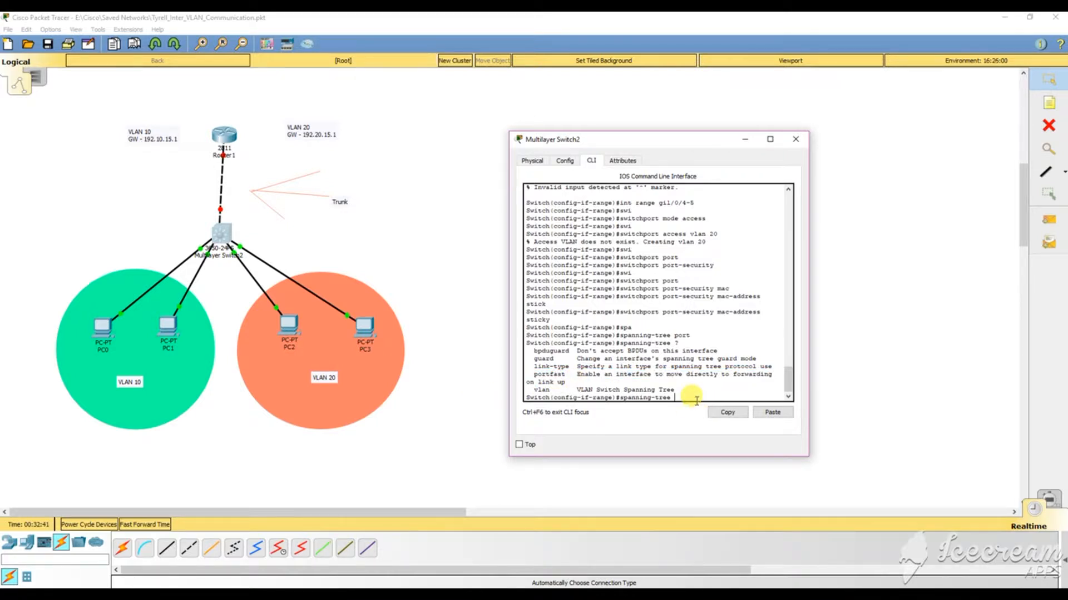
Enable spanning-tree portfast on the gi1/0/4-5 range.
{"action": "type", "text": "por"}
{"action": "key", "text": "Tab"}
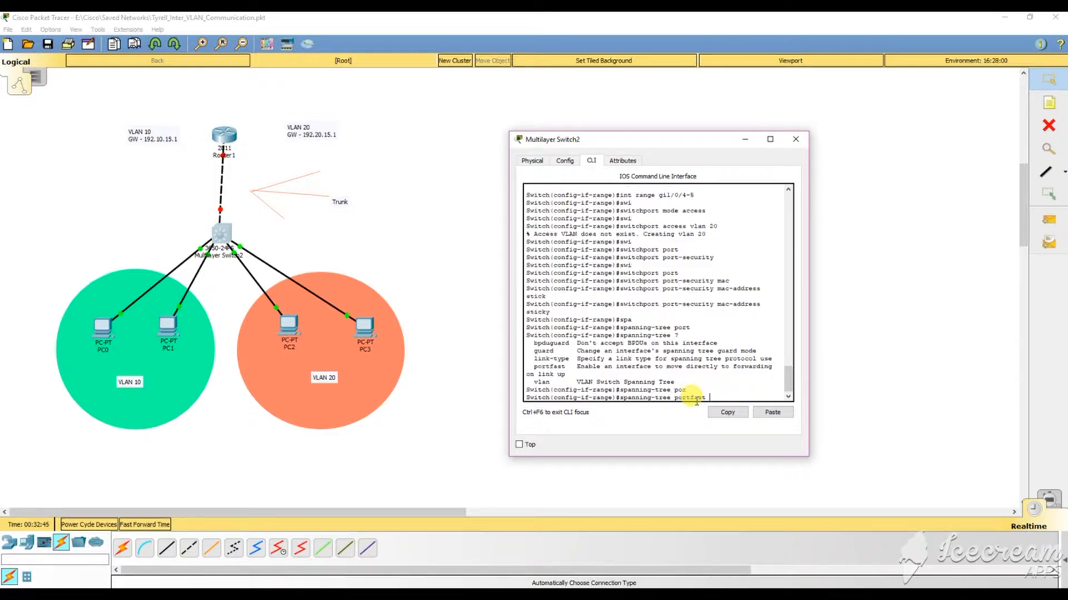
{"action": "key", "text": "Return"}
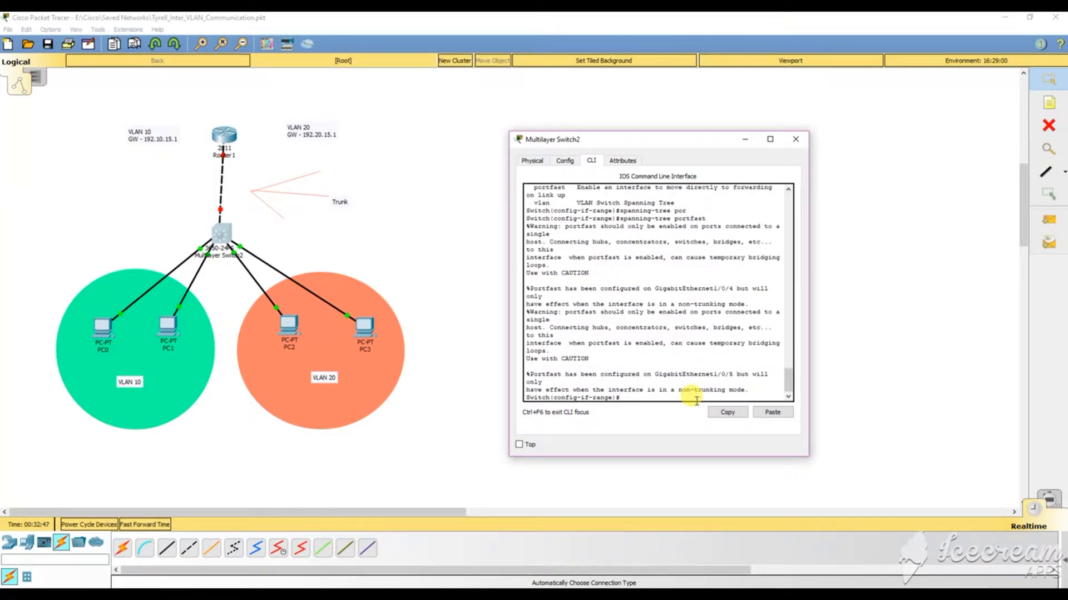
{"action": "key", "text": "Return"}
{"action": "key", "text": "Return"}
{"action": "key", "text": "Return"}
{"action": "key", "text": "Return"}
{"action": "key", "text": "Return"}
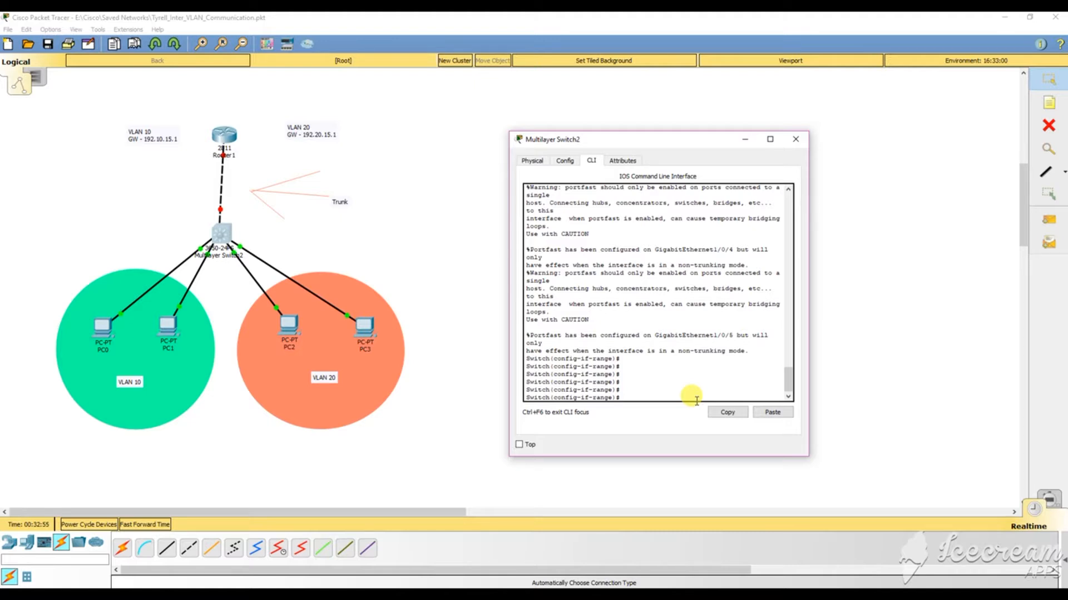
Leave interface configuration with end to return to the switch's privileged mode.
{"action": "type", "text": "do"}
{"action": "key", "text": "BackSpace"}
{"action": "key", "text": "BackSpace"}
{"action": "type", "text": "end"}
{"action": "key", "text": "Return"}
{"action": "key", "text": "Return"}
{"action": "key", "text": "Return"}
{"action": "key", "text": "Return"}
{"action": "key", "text": "Return"}
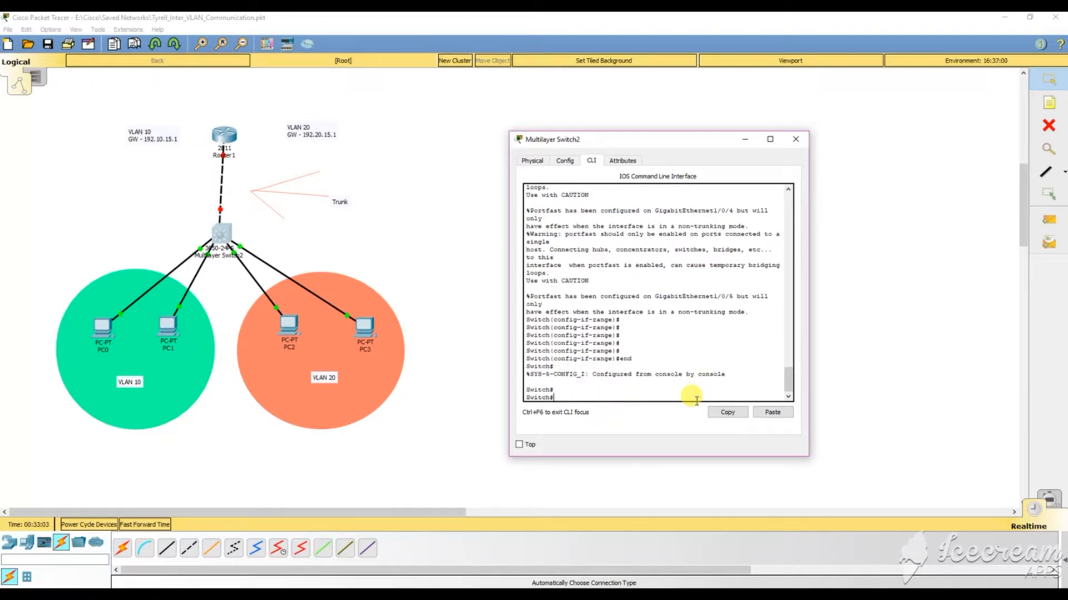
Display the switch's running configuration with show run and examine the trunk and VLAN 10 interface settings.
{"action": "type", "text": "sh"}
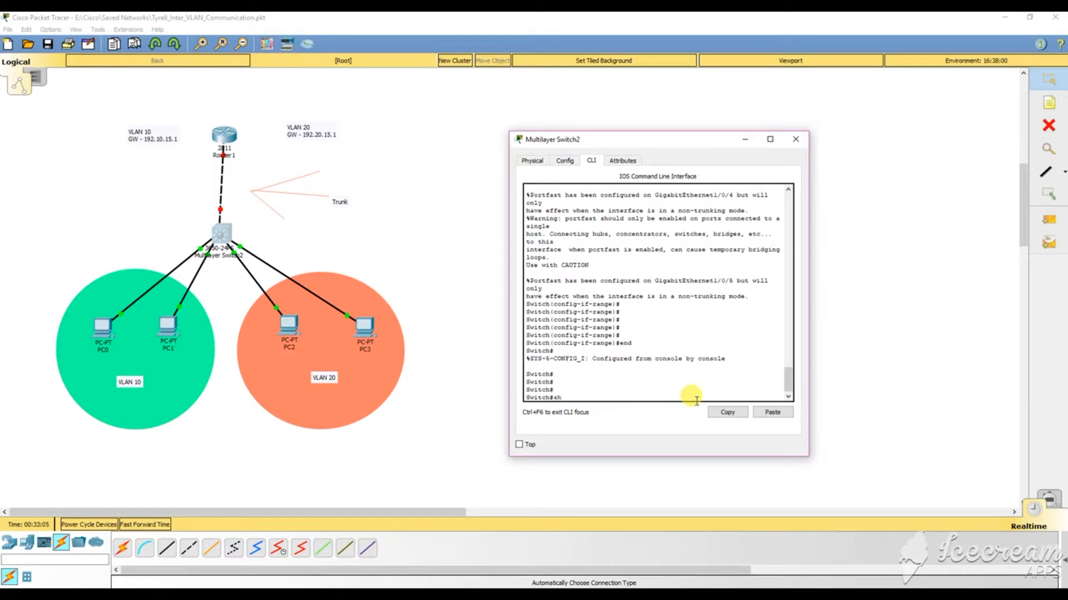
{"action": "type", "text": "ow run"}
{"action": "key", "text": "Return"}
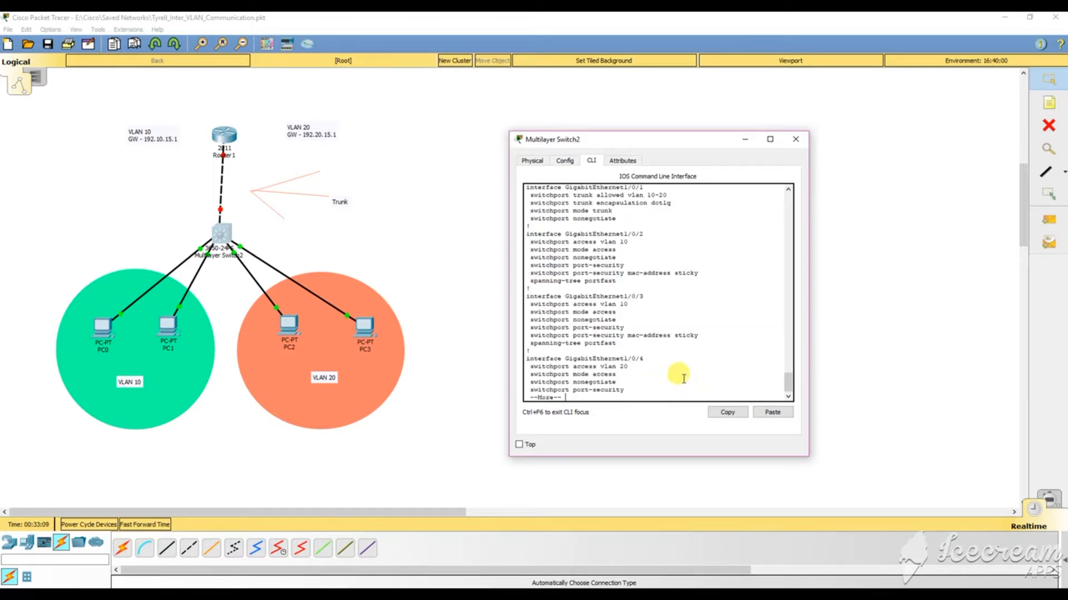
{"action": "key", "text": "space"}
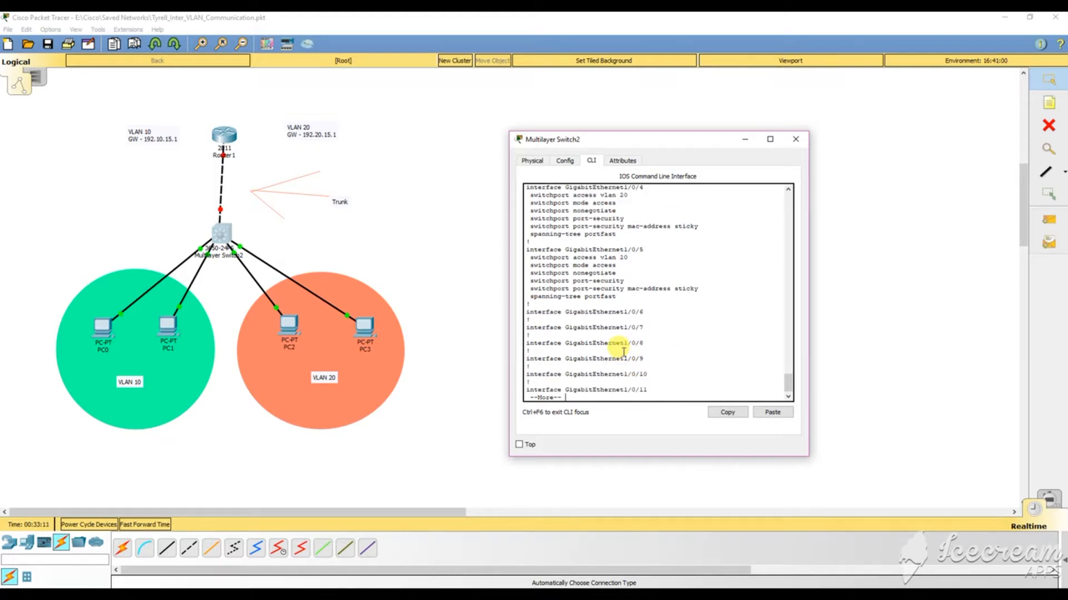
{"action": "scroll", "coordinate": [618, 311], "scroll_direction": "up", "scroll_amount": 6}
{"action": "scroll", "coordinate": [622, 307], "scroll_direction": "up", "scroll_amount": 3}
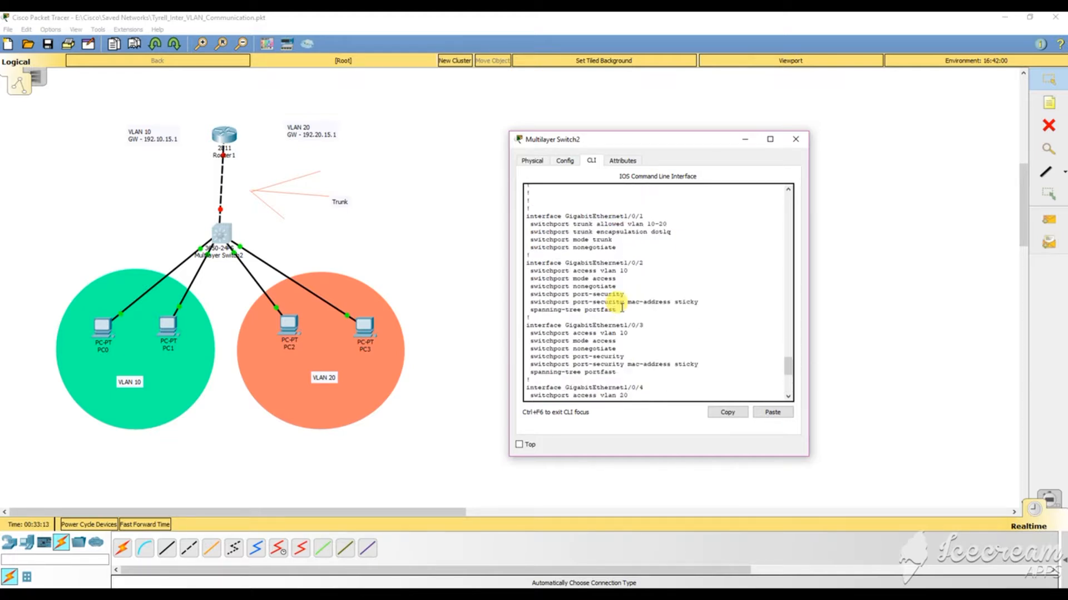
{"action": "scroll", "coordinate": [621, 308], "scroll_direction": "down", "scroll_amount": 3}
{"action": "left_click_drag", "start_coordinate": [616, 243], "coordinate": [531, 203]}
{"action": "left_click", "coordinate": [625, 243]}
{"action": "left_click", "coordinate": [705, 237]}
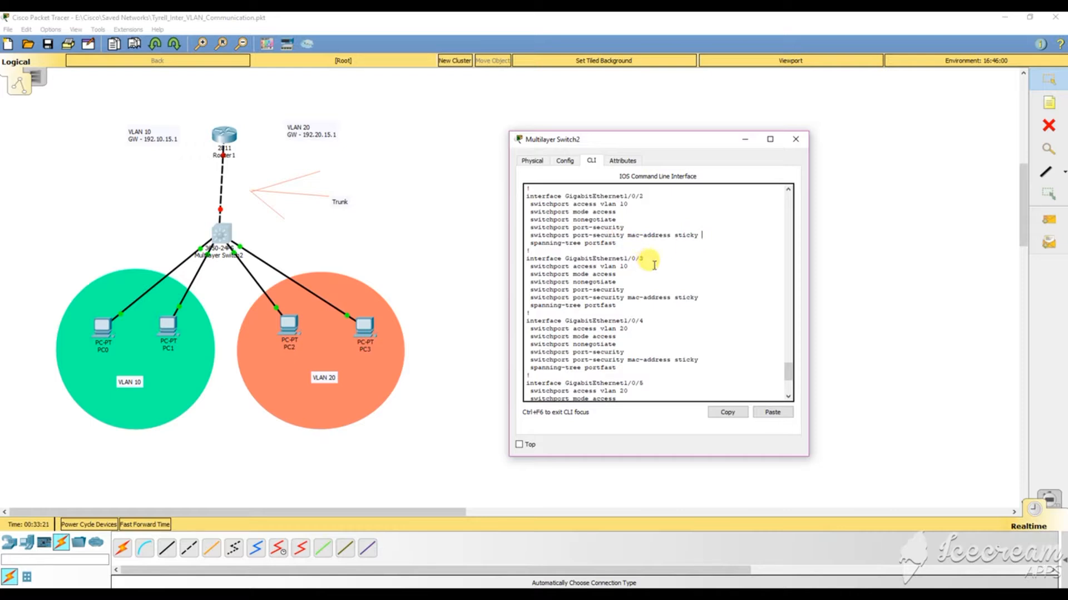
Examine the VLAN 20 interface settings and page through the rest of the running configuration.
{"action": "scroll", "coordinate": [673, 283], "scroll_direction": "down", "scroll_amount": 6}
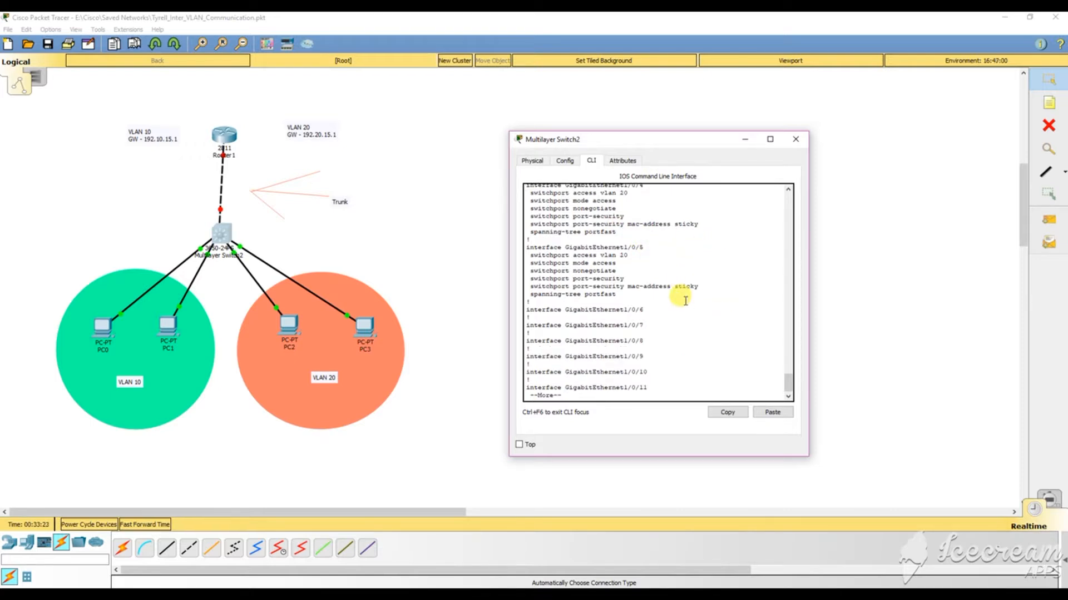
{"action": "key", "text": "space"}
{"action": "key", "text": "space"}
{"action": "key", "text": "space"}
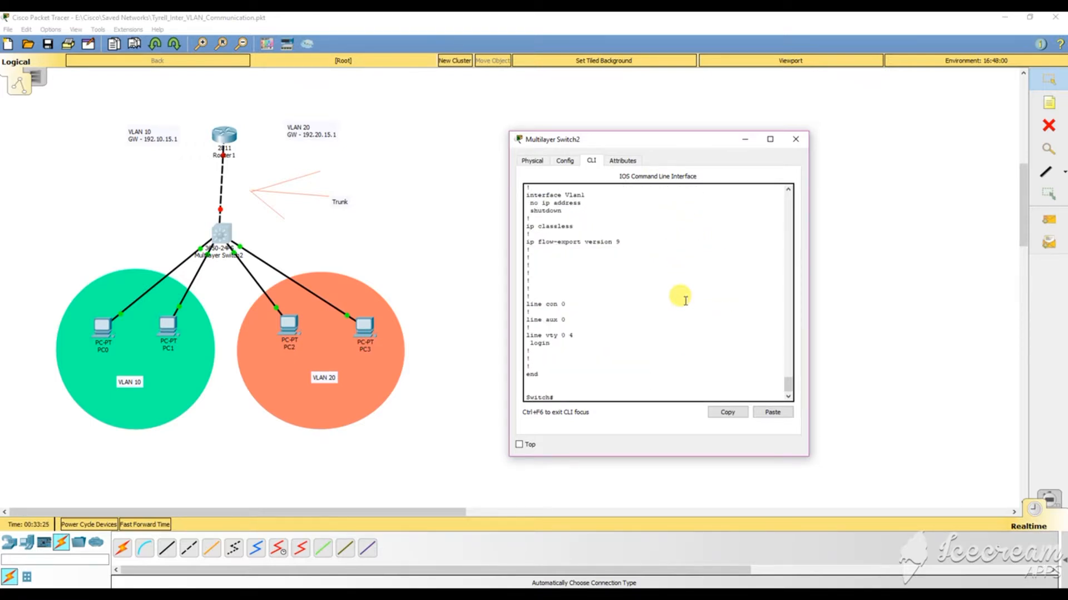
{"action": "type", "text": "l"}
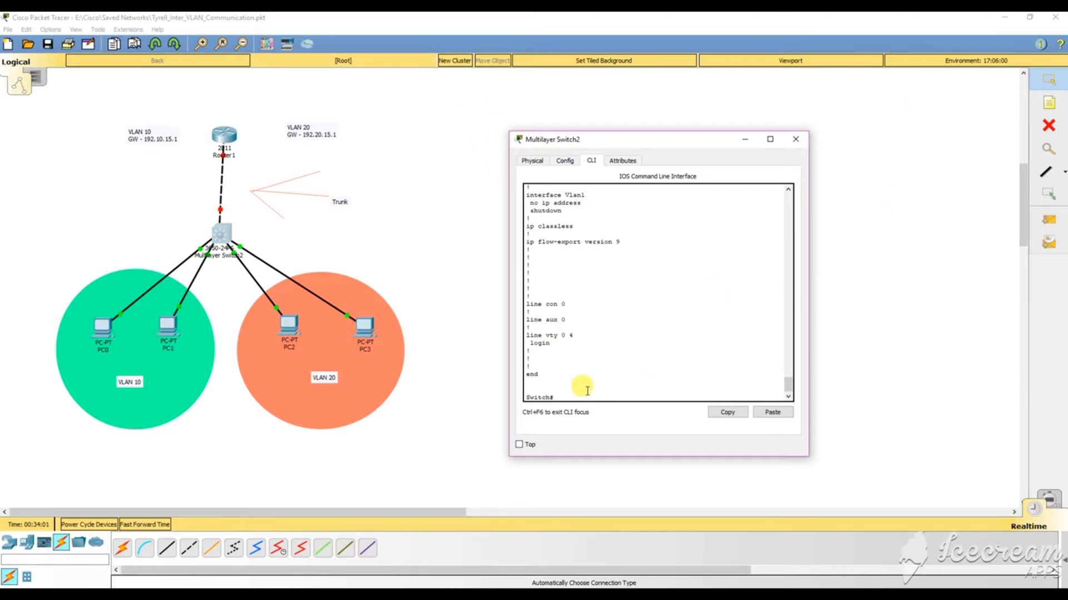
Minimize the switch window and replug the switch end of each PC's cable into its own port, with PC3 on GigabitEthernet1/0/5.
{"action": "left_click", "coordinate": [746, 139]}
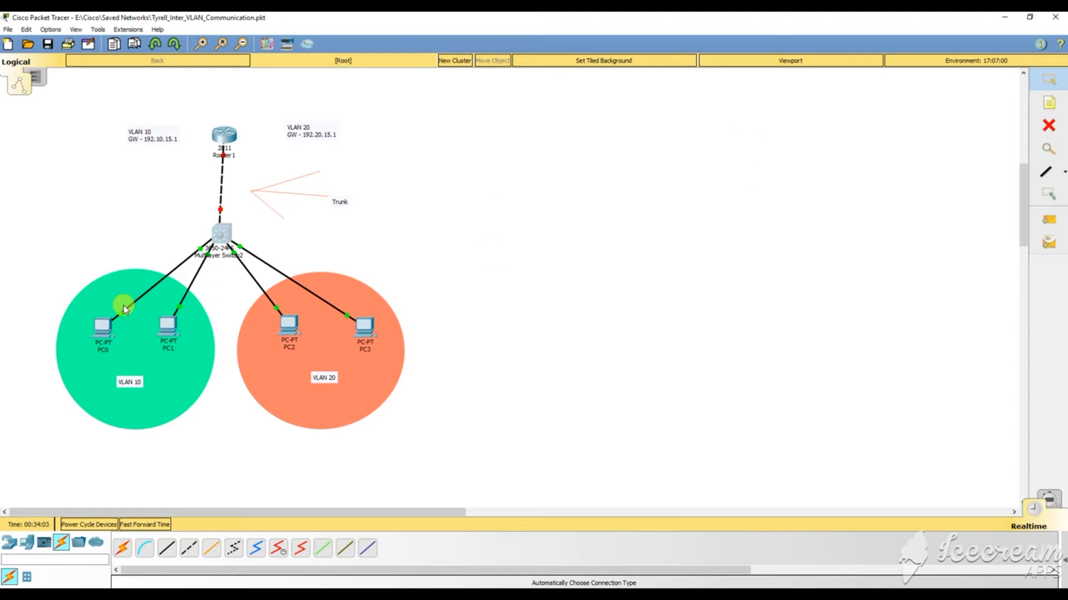
{"action": "left_click", "coordinate": [212, 236]}
{"action": "left_click", "coordinate": [253, 265]}
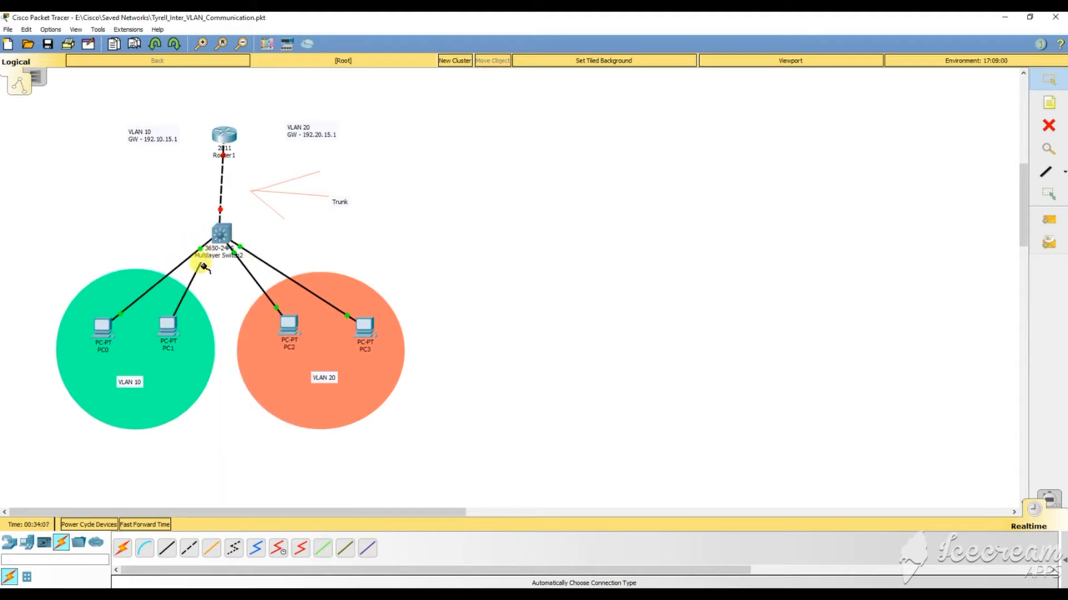
{"action": "left_click", "coordinate": [219, 236]}
{"action": "left_click", "coordinate": [236, 271]}
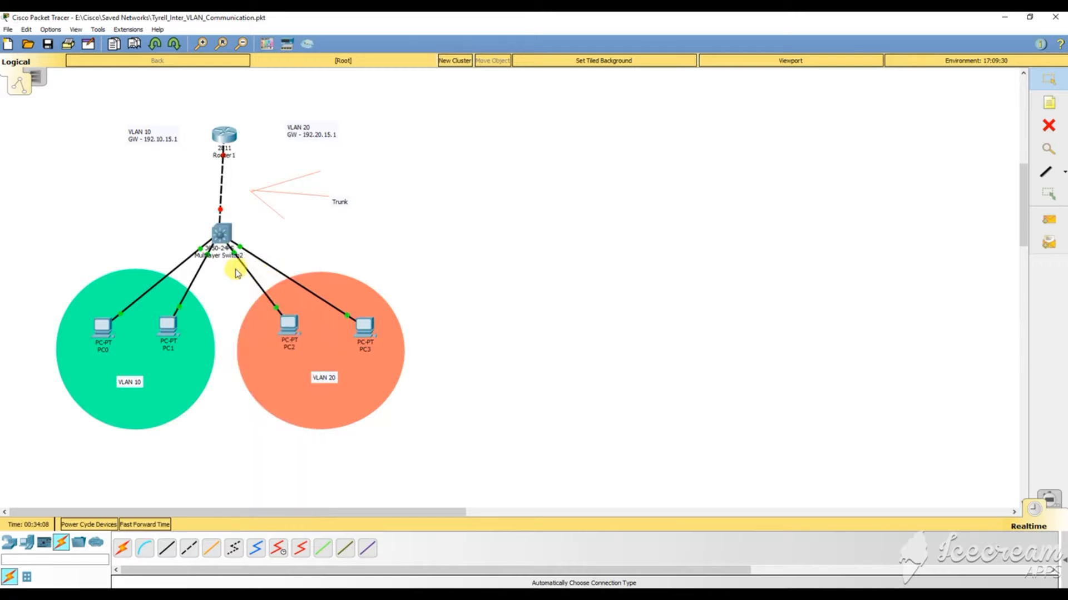
{"action": "left_click", "coordinate": [220, 235]}
{"action": "left_click", "coordinate": [266, 266]}
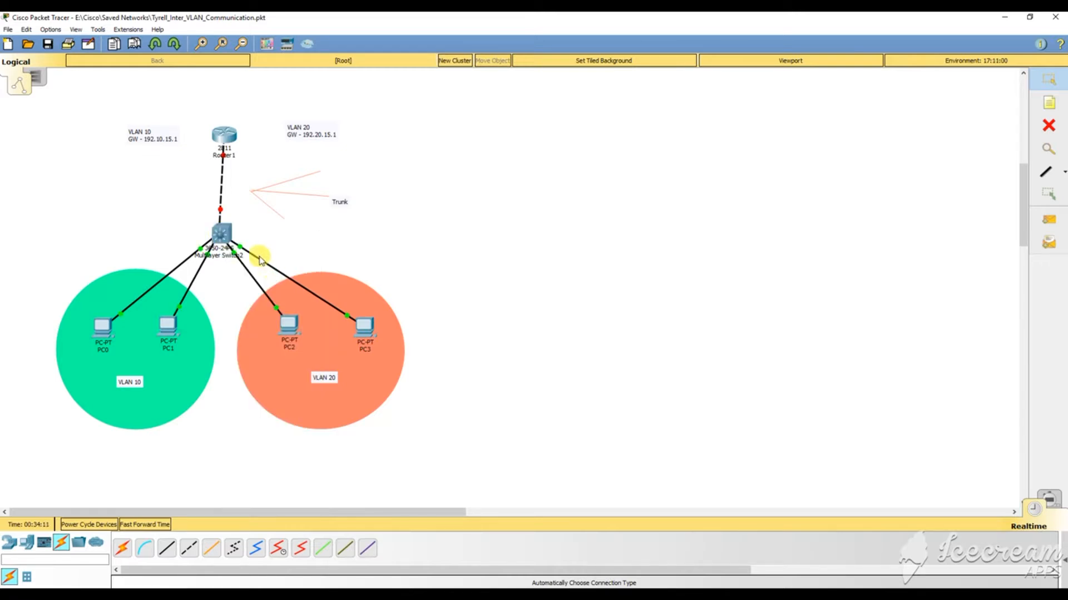
{"action": "left_click", "coordinate": [225, 234]}
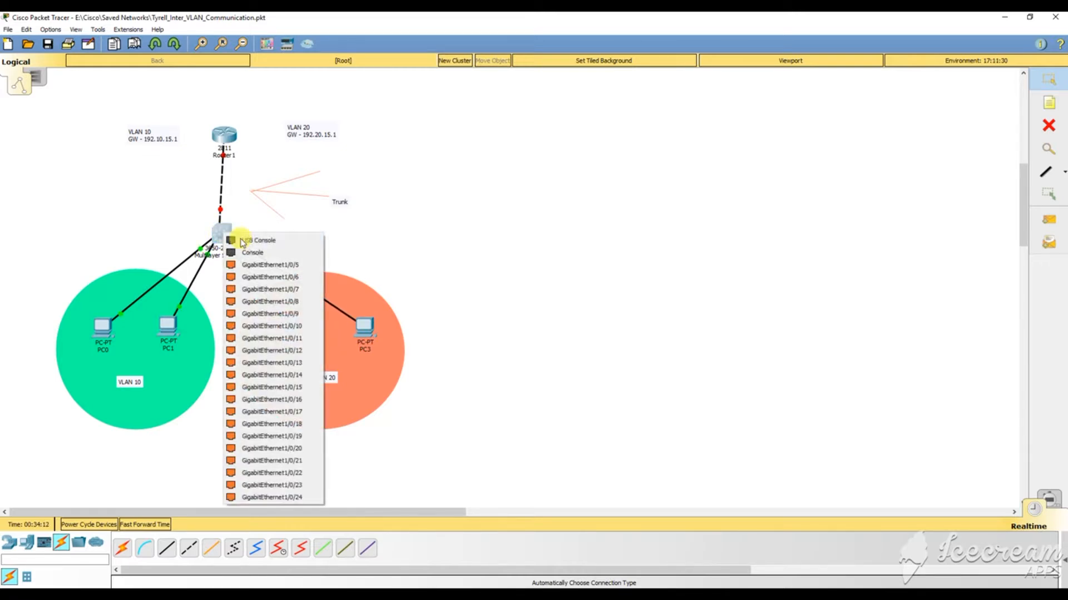
{"action": "left_click", "coordinate": [267, 265]}
Reopen the switch's command line and display the running configuration again with show run.
{"action": "left_click", "coordinate": [222, 236]}
{"action": "key", "text": "Return"}
{"action": "key", "text": "Return"}
{"action": "key", "text": "Return"}
{"action": "key", "text": "Return"}
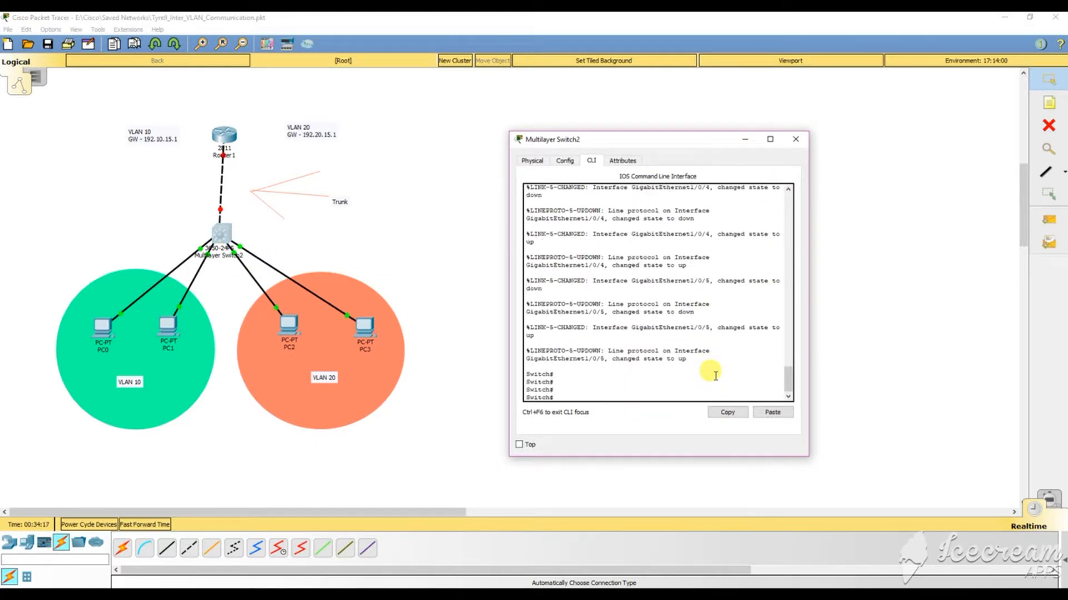
{"action": "type", "text": "show run"}
{"action": "key", "text": "Return"}
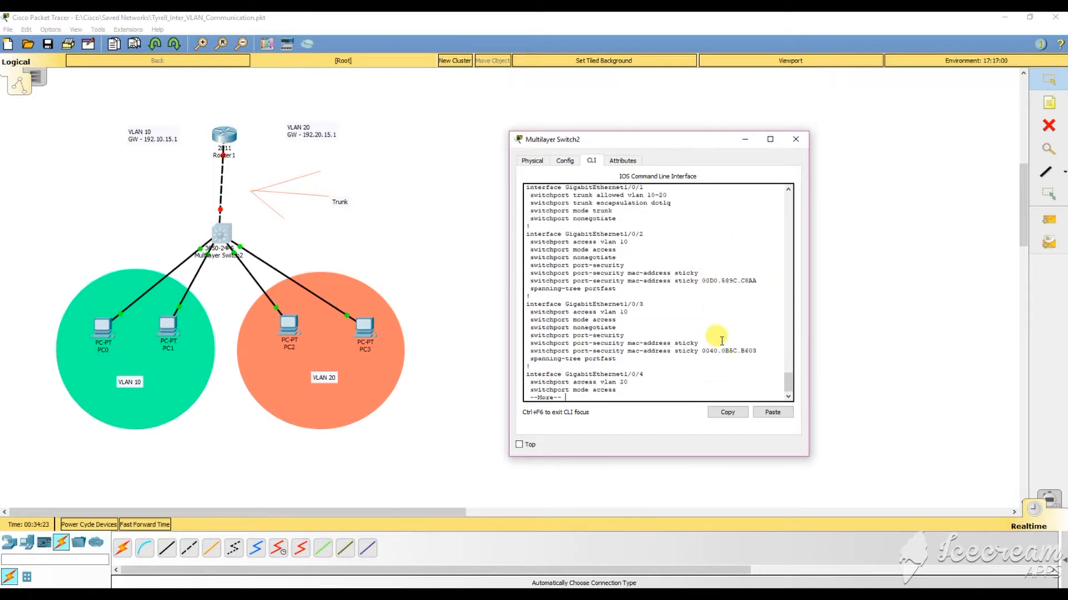
Examine the sticky MAC address entries of interfaces GigabitEthernet1/0/2 through 1/0/5 in the running configuration.
{"action": "key", "text": "Return"}
{"action": "key", "text": "Return"}
{"action": "key", "text": "Return"}
{"action": "key", "text": "Return"}
{"action": "key", "text": "Return"}
{"action": "key", "text": "Return"}
{"action": "scroll", "coordinate": [723, 352], "scroll_direction": "up", "scroll_amount": 4}
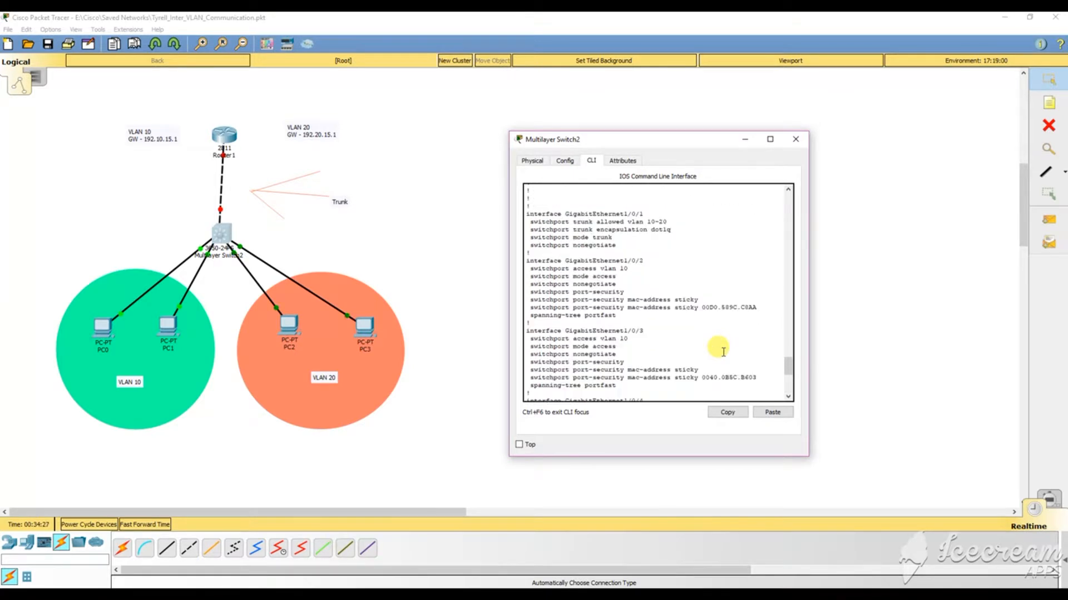
{"action": "scroll", "coordinate": [723, 351], "scroll_direction": "down", "scroll_amount": 2}
{"action": "left_click_drag", "start_coordinate": [702, 274], "coordinate": [748, 320]}
{"action": "scroll", "coordinate": [717, 311], "scroll_direction": "down", "scroll_amount": 2}
{"action": "scroll", "coordinate": [699, 315], "scroll_direction": "down", "scroll_amount": 3}
{"action": "scroll", "coordinate": [723, 317], "scroll_direction": "down", "scroll_amount": 2}
{"action": "left_click_drag", "start_coordinate": [708, 314], "coordinate": [768, 321]}
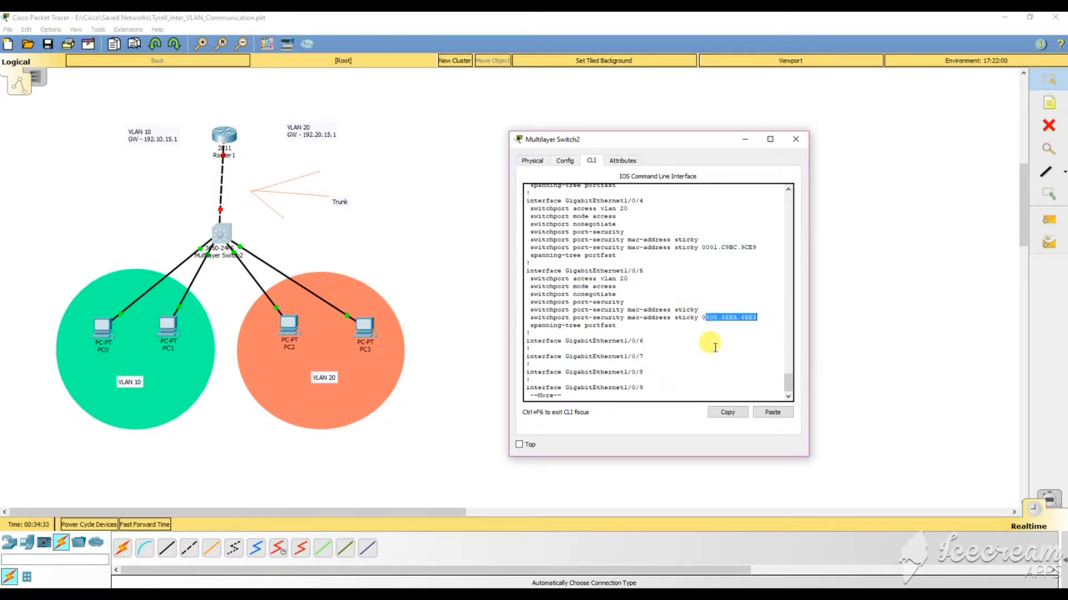
Advance a few more lines of the running configuration and close the switch window.
{"action": "key", "text": "Return"}
{"action": "key", "text": "Return"}
{"action": "key", "text": "Return"}
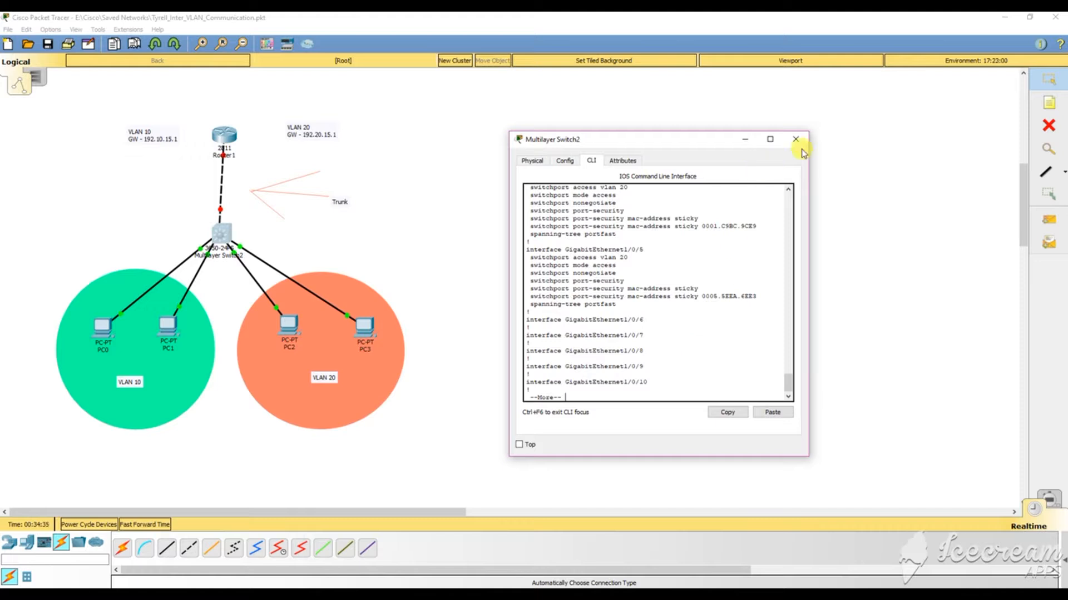
{"action": "left_click", "coordinate": [792, 140]}
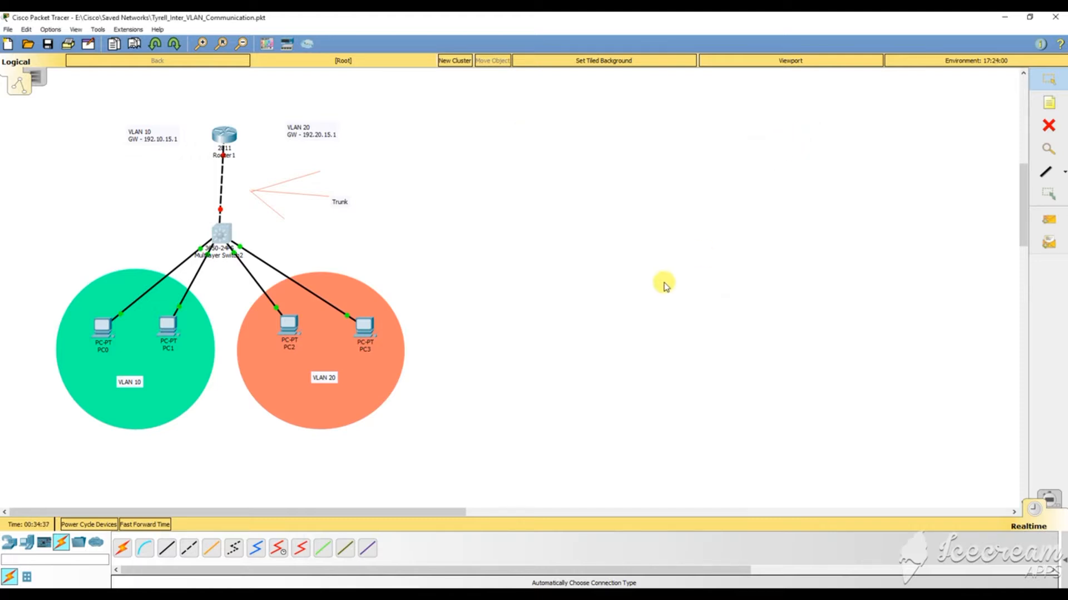
Reopen the switch's command line, finish the running configuration listing and save it to the startup configuration with copy run start.
{"action": "left_click", "coordinate": [220, 235]}
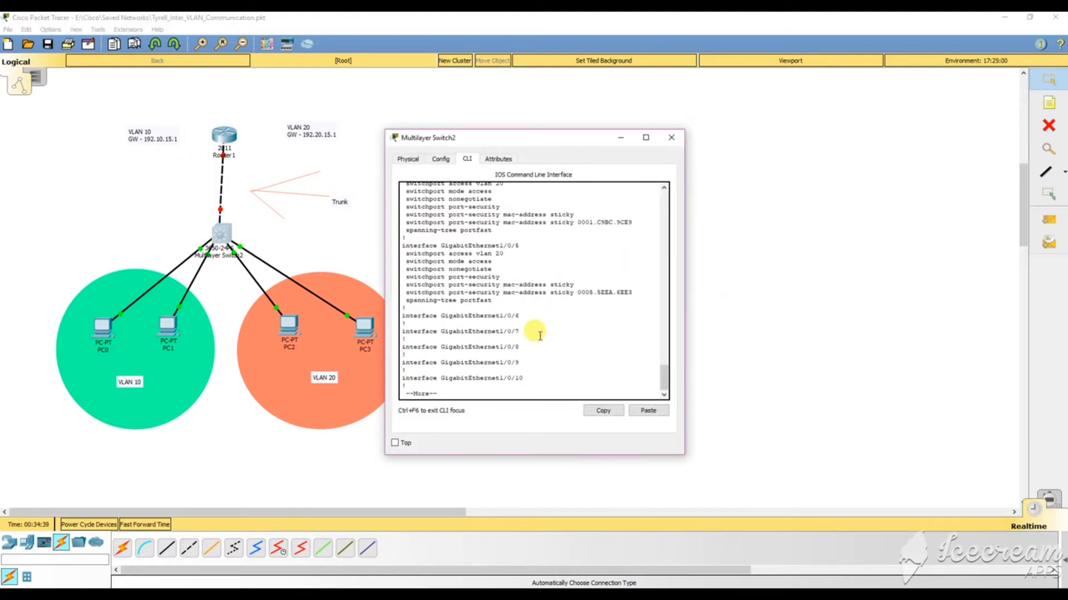
{"action": "key", "text": "space"}
{"action": "type", "text": "copy run start"}
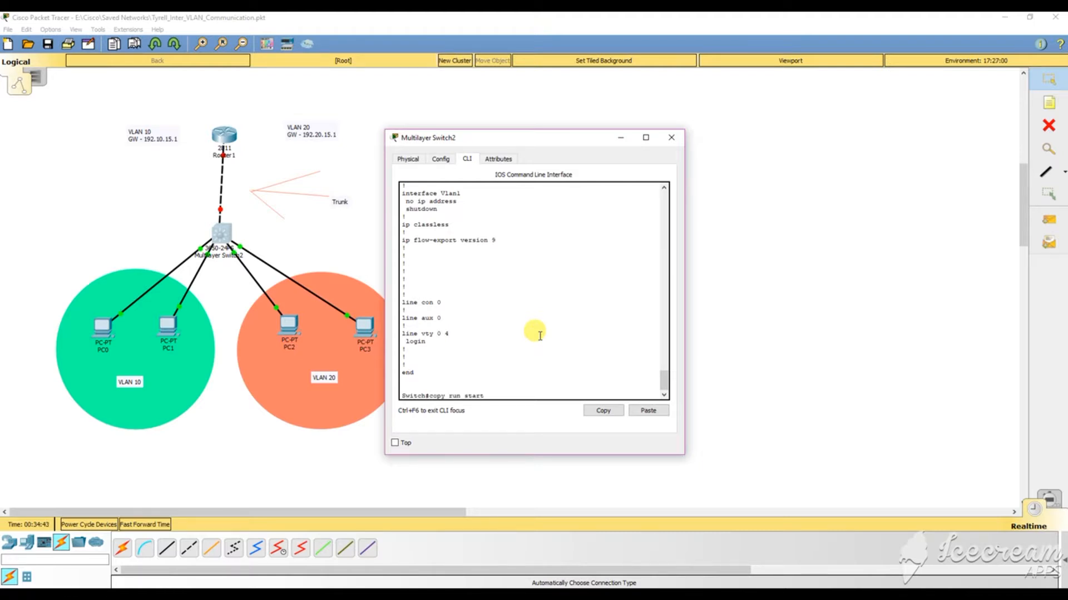
{"action": "key", "text": "Return"}
{"action": "key", "text": "Return"}
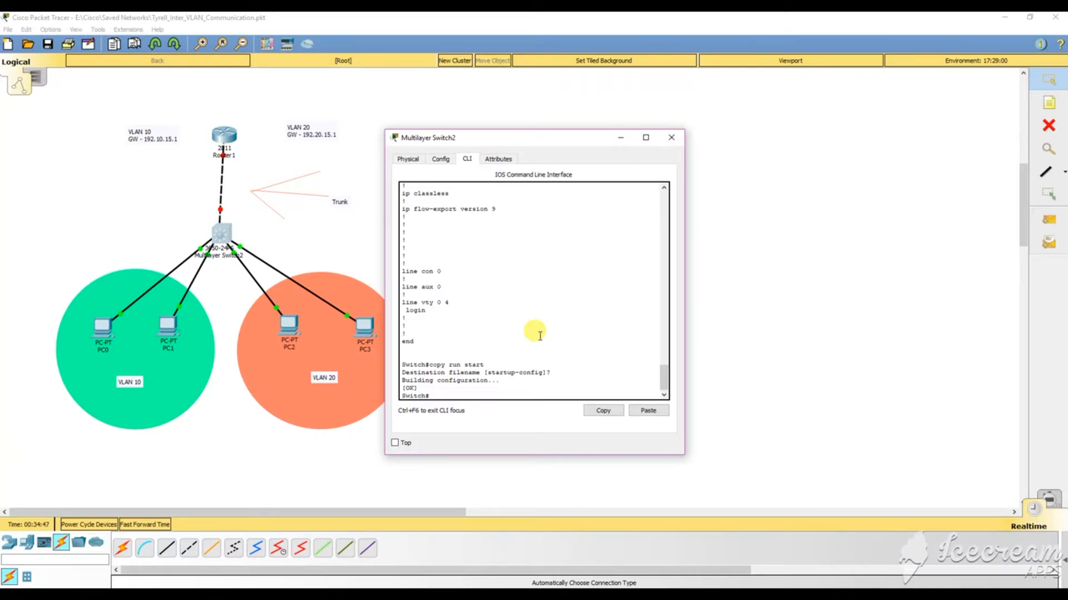
Examine the parts of the copy run start command and its output, and close the switch window.
{"action": "left_click_drag", "start_coordinate": [429, 365], "coordinate": [444, 364]}
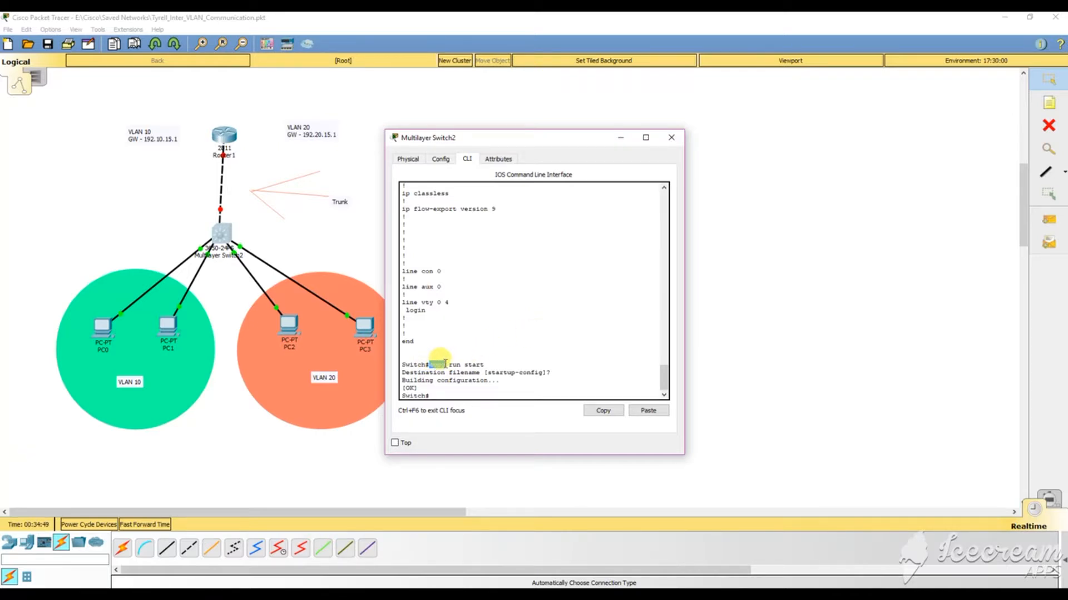
{"action": "double_click", "coordinate": [453, 365]}
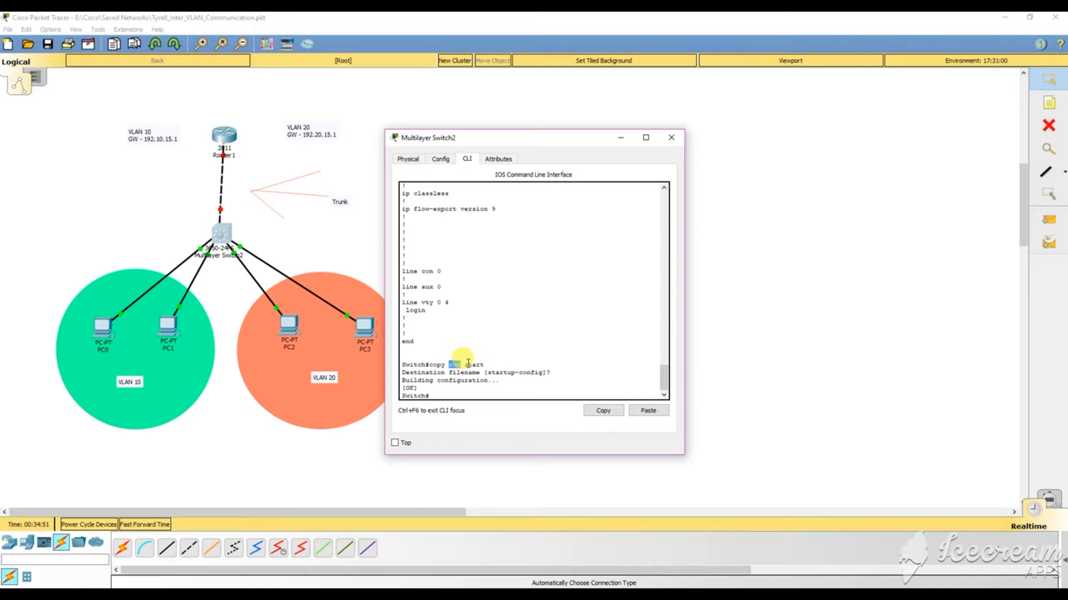
{"action": "double_click", "coordinate": [474, 364]}
{"action": "double_click", "coordinate": [453, 365]}
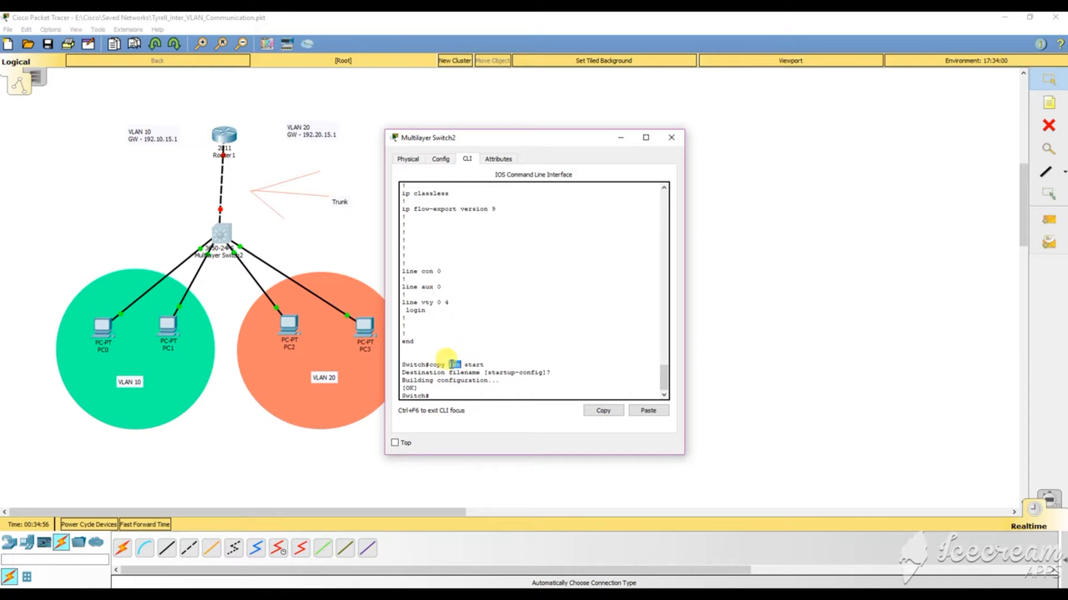
{"action": "double_click", "coordinate": [474, 365]}
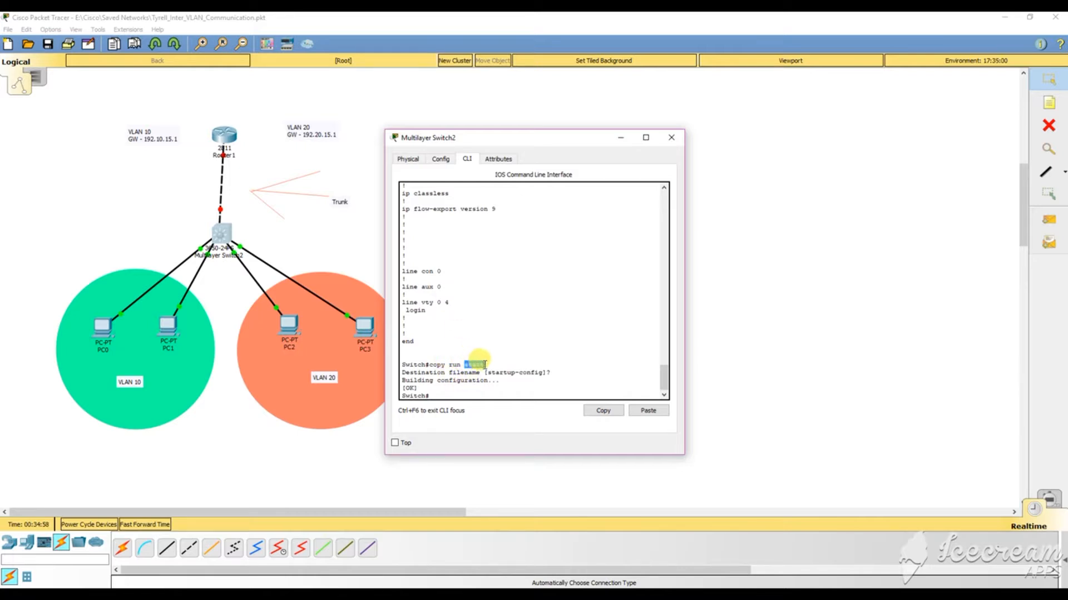
{"action": "double_click", "coordinate": [453, 365]}
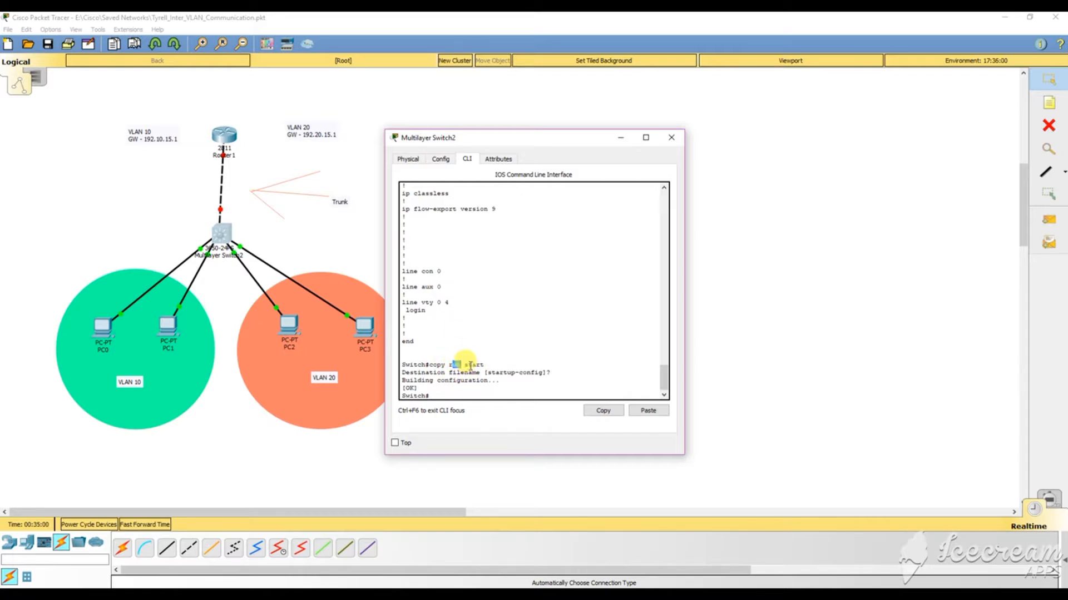
{"action": "double_click", "coordinate": [475, 365]}
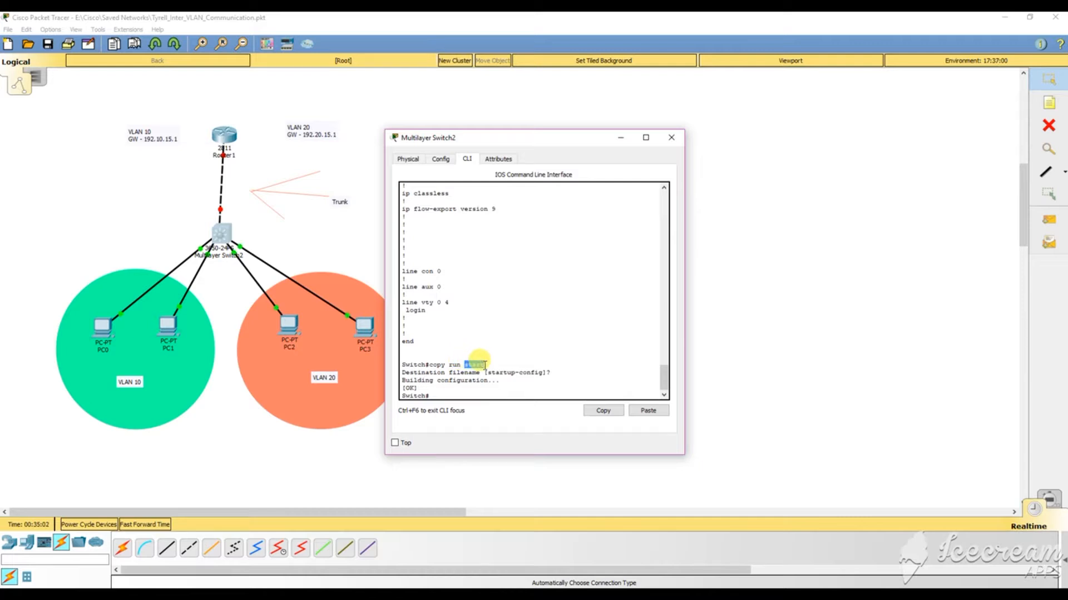
{"action": "left_click", "coordinate": [467, 334]}
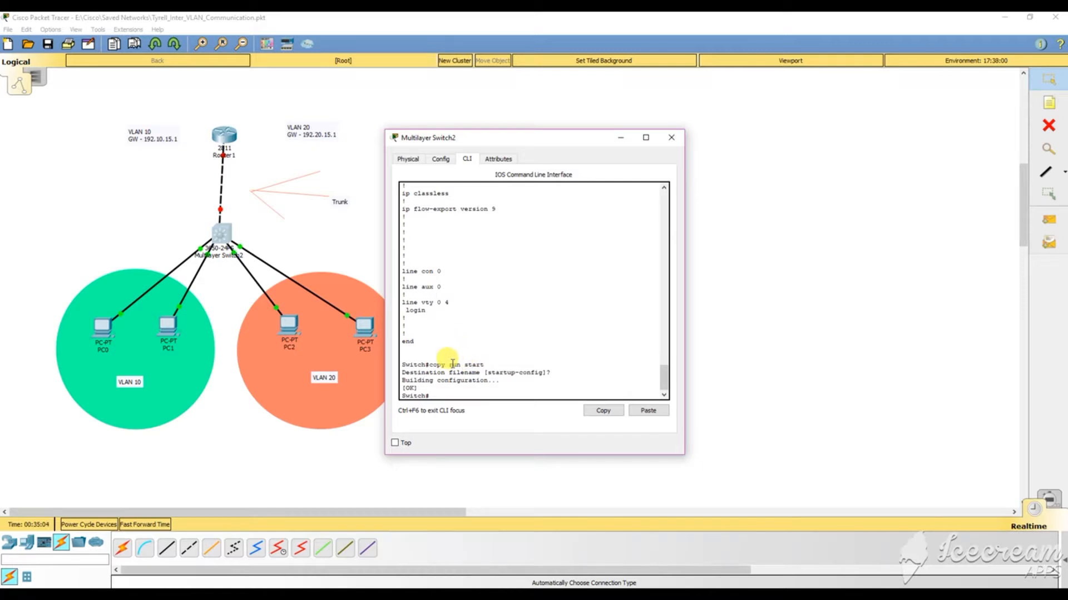
{"action": "left_click_drag", "start_coordinate": [448, 365], "coordinate": [488, 364]}
{"action": "left_click", "coordinate": [497, 357]}
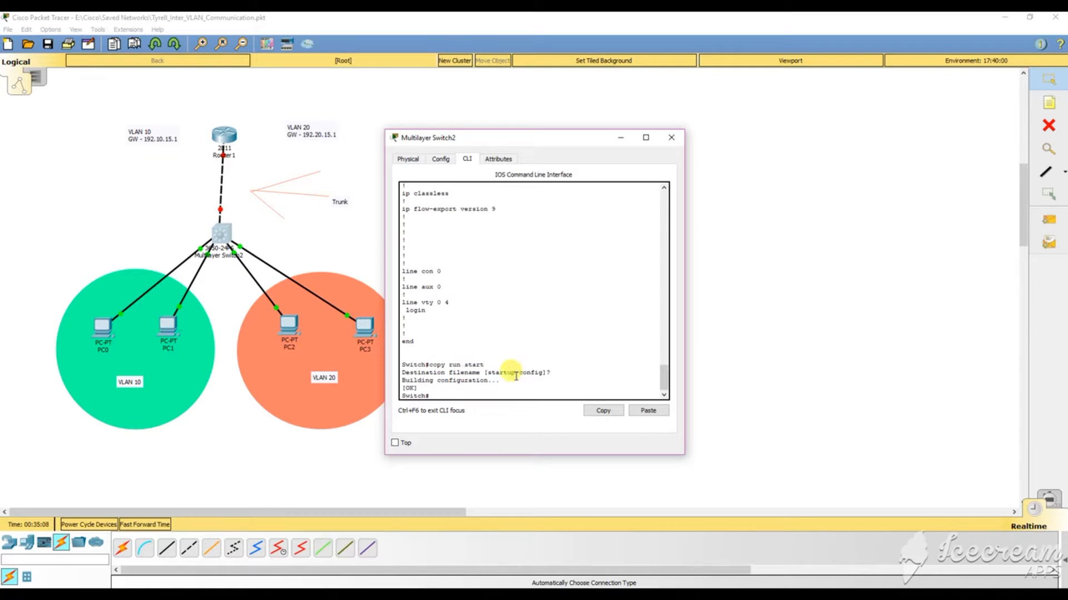
{"action": "scroll", "coordinate": [490, 367], "scroll_direction": "up", "scroll_amount": 5}
{"action": "scroll", "coordinate": [494, 373], "scroll_direction": "down", "scroll_amount": 5}
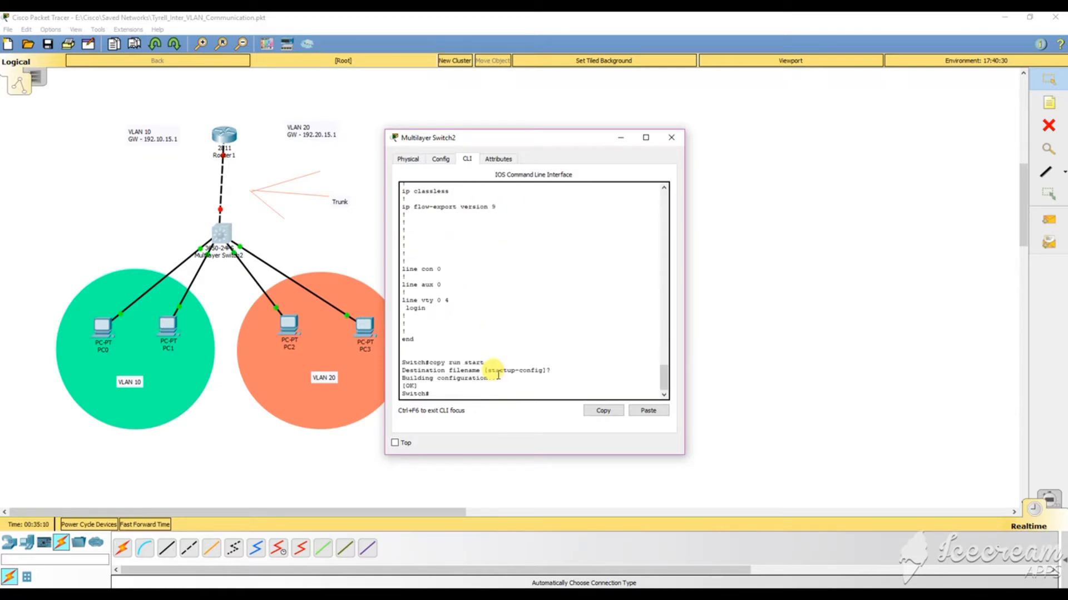
{"action": "left_click", "coordinate": [665, 138]}
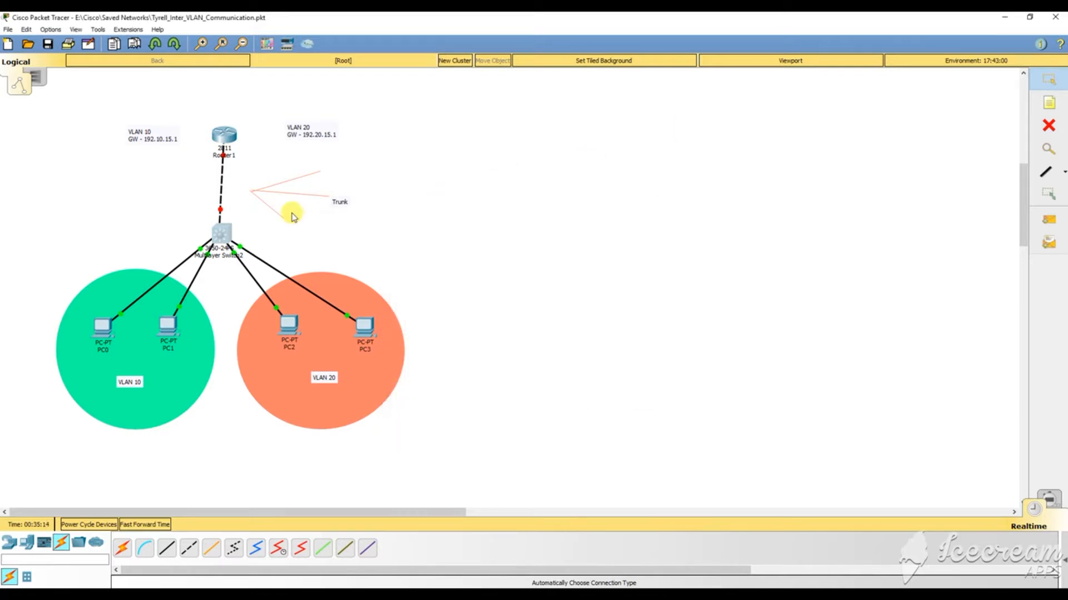
Open Router1's command line and decline the initial configuration dialog with no.
{"action": "left_click", "coordinate": [221, 135]}
{"action": "left_click", "coordinate": [467, 160]}
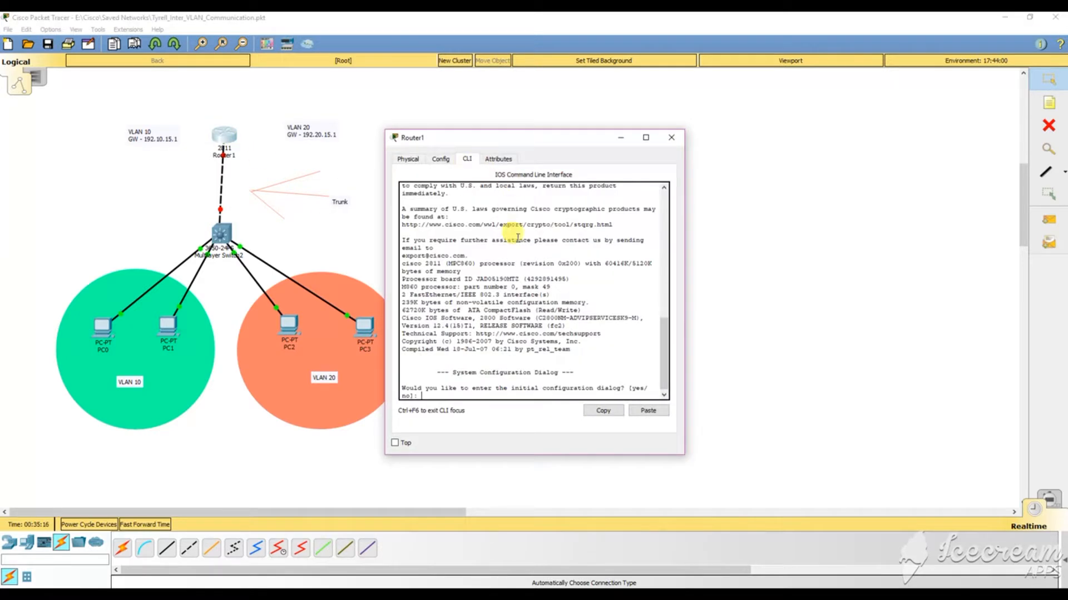
{"action": "type", "text": "no"}
{"action": "key", "text": "Return"}
{"action": "key", "text": "Return"}
{"action": "key", "text": "Return"}
{"action": "key", "text": "Return"}
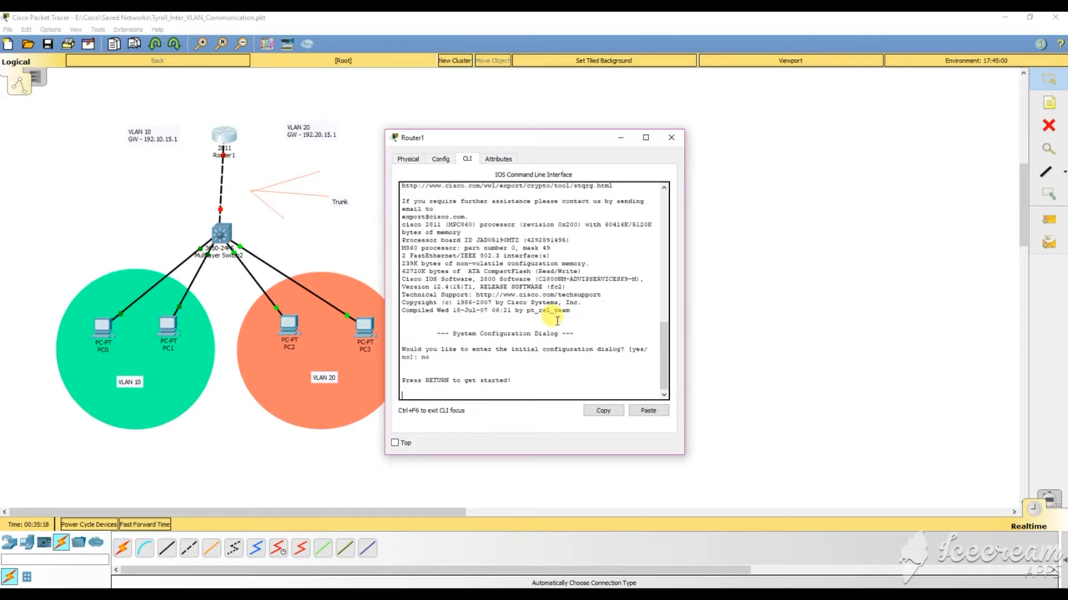
Enter privileged mode with en and global configuration mode with conf t on the router.
{"action": "type", "text": "en"}
{"action": "key", "text": "Return"}
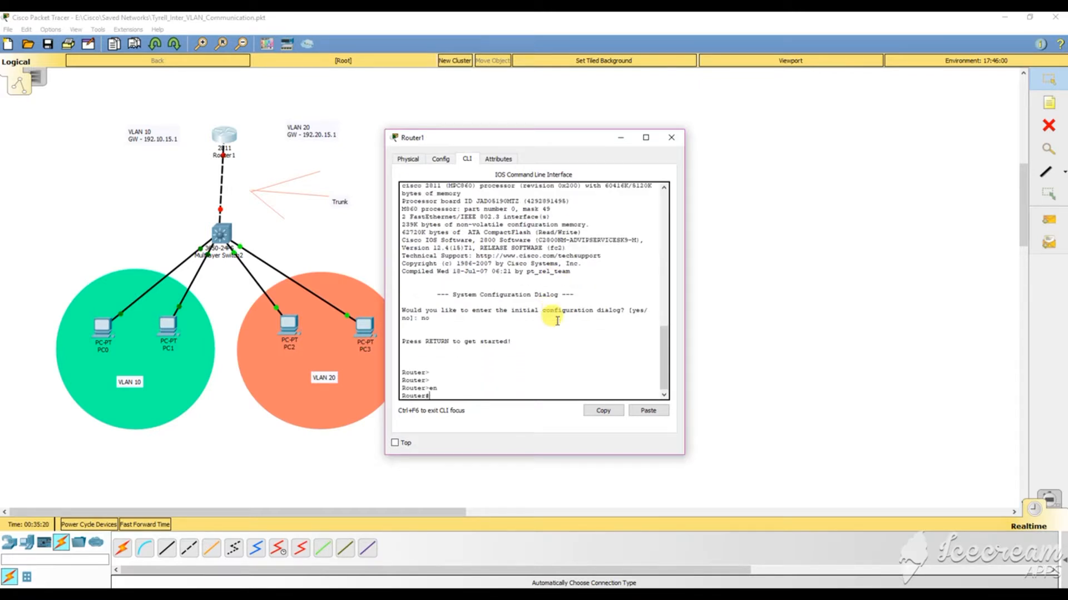
{"action": "type", "text": "conf t"}
{"action": "key", "text": "Return"}
{"action": "key", "text": "Return"}
{"action": "key", "text": "Return"}
{"action": "key", "text": "Return"}
{"action": "key", "text": "Return"}
{"action": "key", "text": "Return"}
Create router subinterface fa0/0.10 and set its encapsulation to dot1Q for VLAN 10.
{"action": "type", "text": "int"}
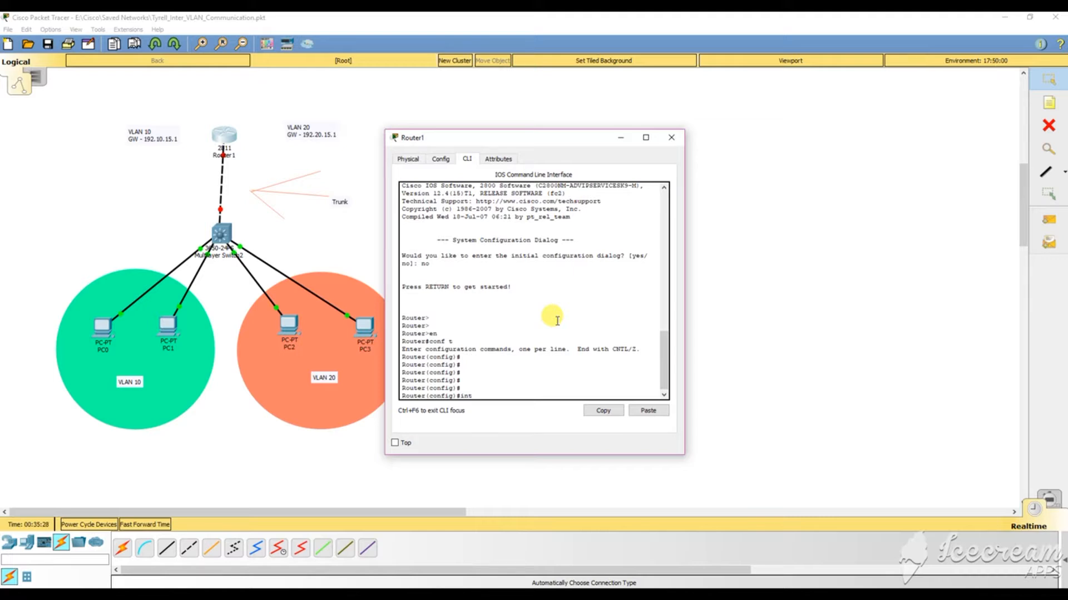
{"action": "type", "text": " fa0/0.10"}
{"action": "key", "text": "Return"}
{"action": "type", "text": "er(config-subif)#enc"}
{"action": "key", "text": "Tab"}
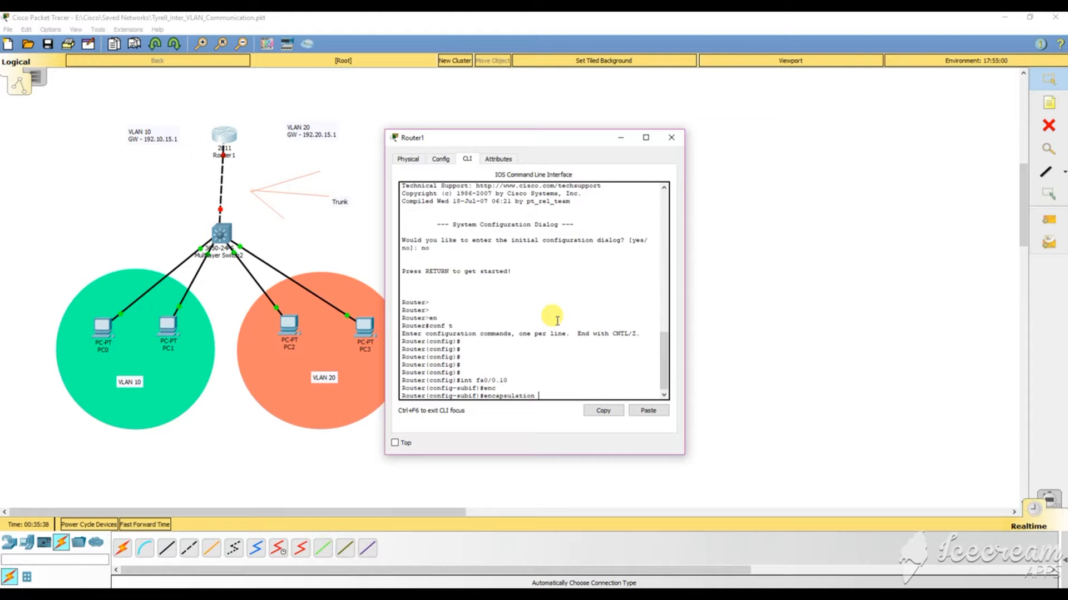
{"action": "type", "text": "dot1"}
{"action": "key", "text": "Tab"}
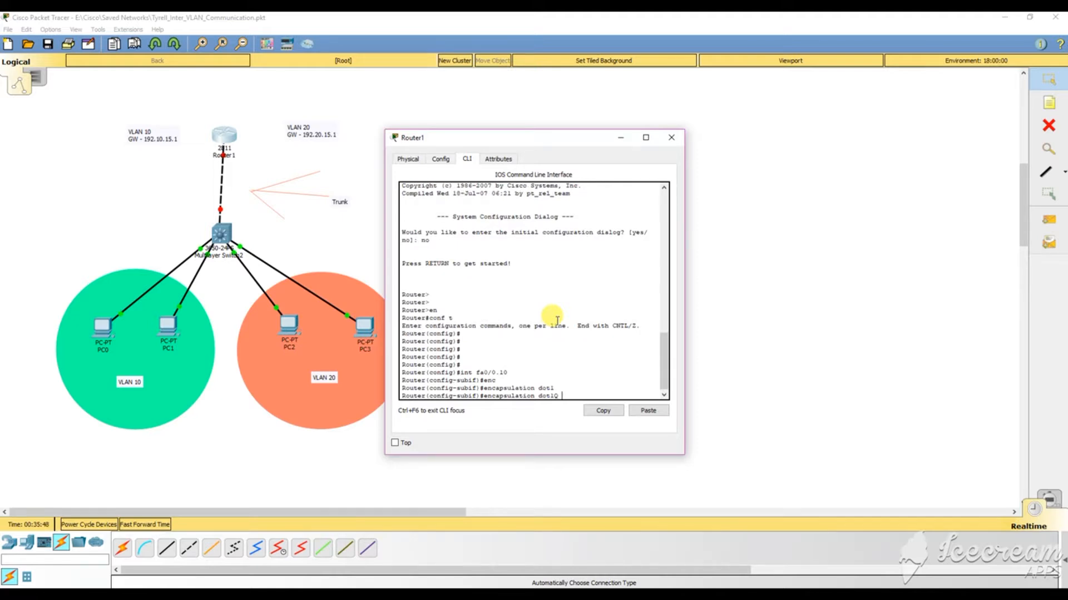
{"action": "type", "text": "10"}
{"action": "key", "text": "Return"}
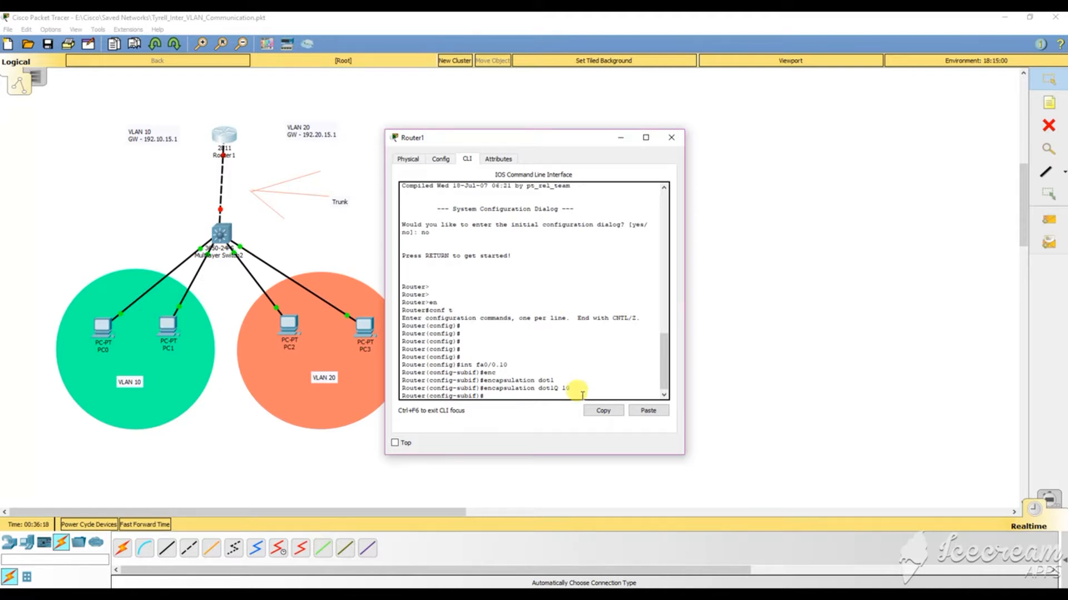
Assign IP address 192.10.15.1 with subnet mask 255.255.255.0 to subinterface fa0/0.10, using the command help for the mask argument.
{"action": "type", "text": "ip add"}
{"action": "type", "text": " 10"}
{"action": "key", "text": "BackSpace"}
{"action": "key", "text": "BackSpace"}
{"action": "key", "text": "BackSpace"}
{"action": "type", "text": "192."}
{"action": "type", "text": "10.15"}
{"action": "type", "text": ".1"}
{"action": "type", "text": " ?"}
{"action": "type", "text": "255.255.255"}
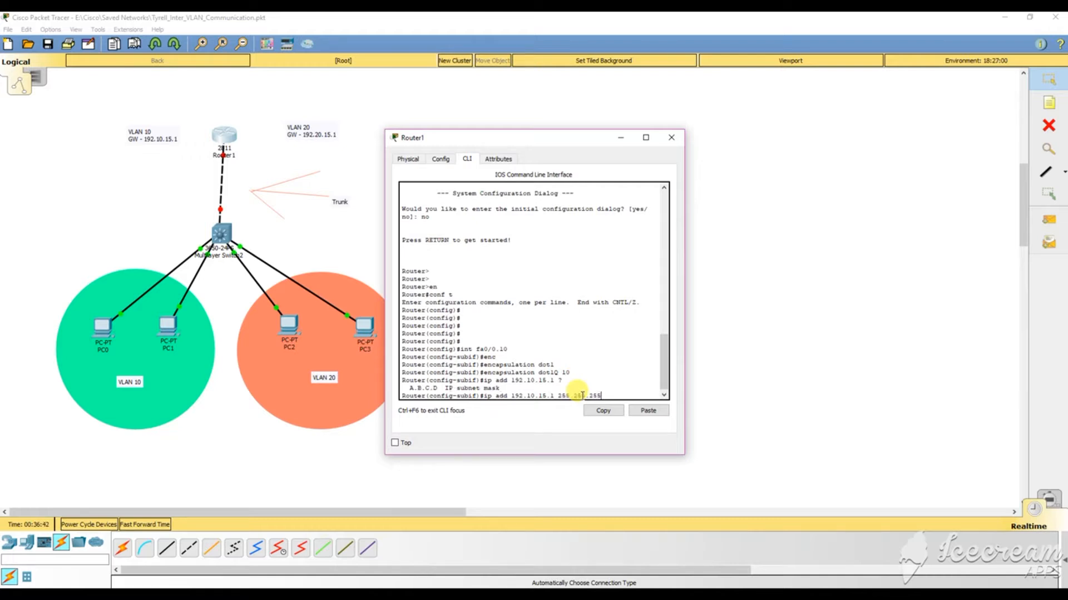
{"action": "type", "text": ".0"}
{"action": "key", "text": "Return"}
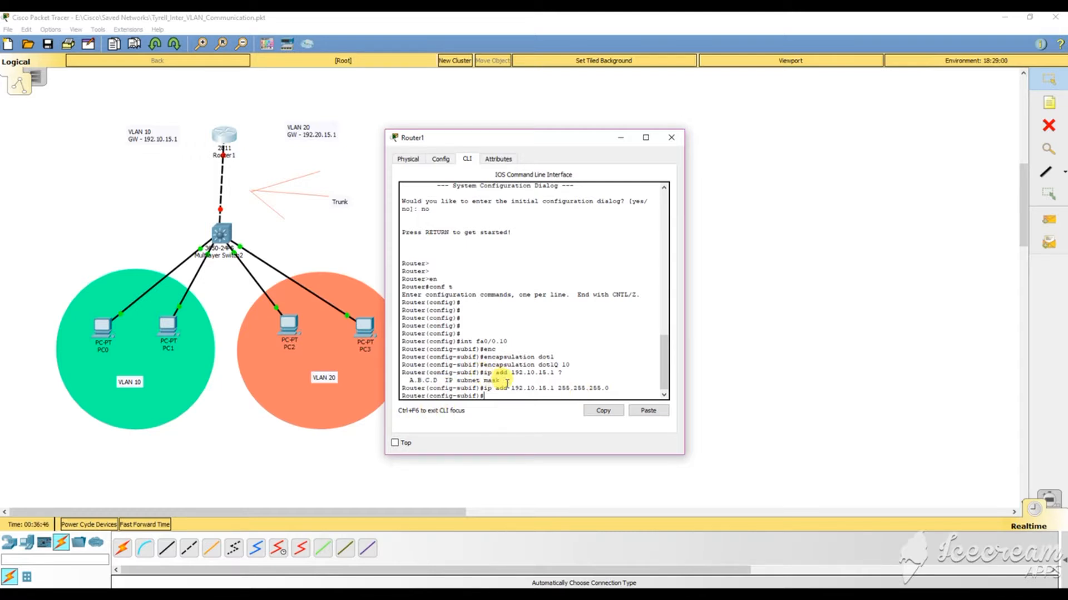
Examine the subnet mask hint and the mask octets in the entered IP address command.
{"action": "left_click_drag", "start_coordinate": [503, 381], "coordinate": [447, 381]}
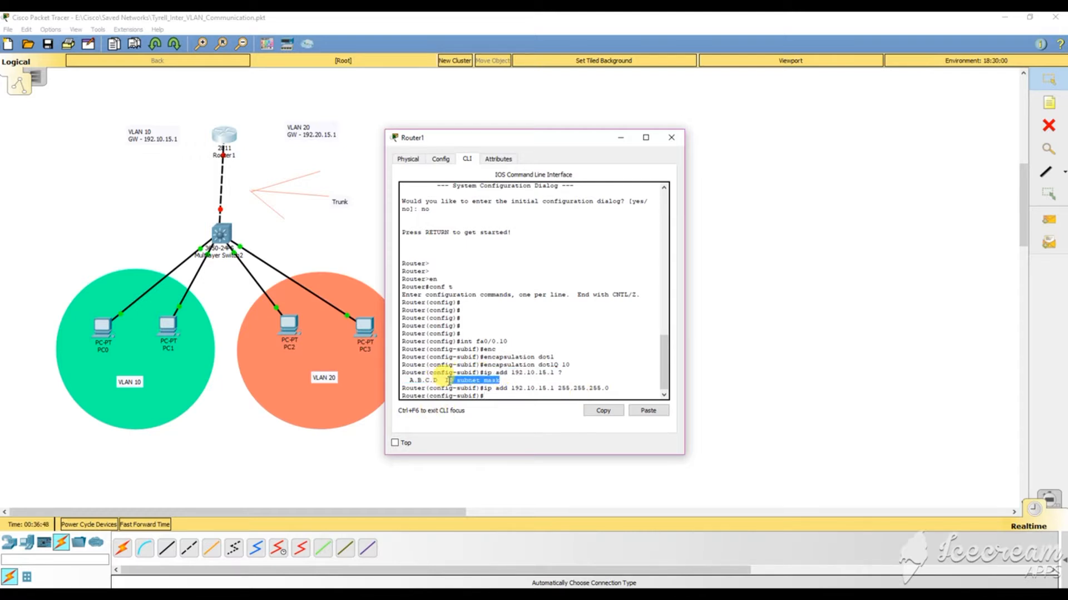
{"action": "left_click_drag", "start_coordinate": [407, 381], "coordinate": [498, 380]}
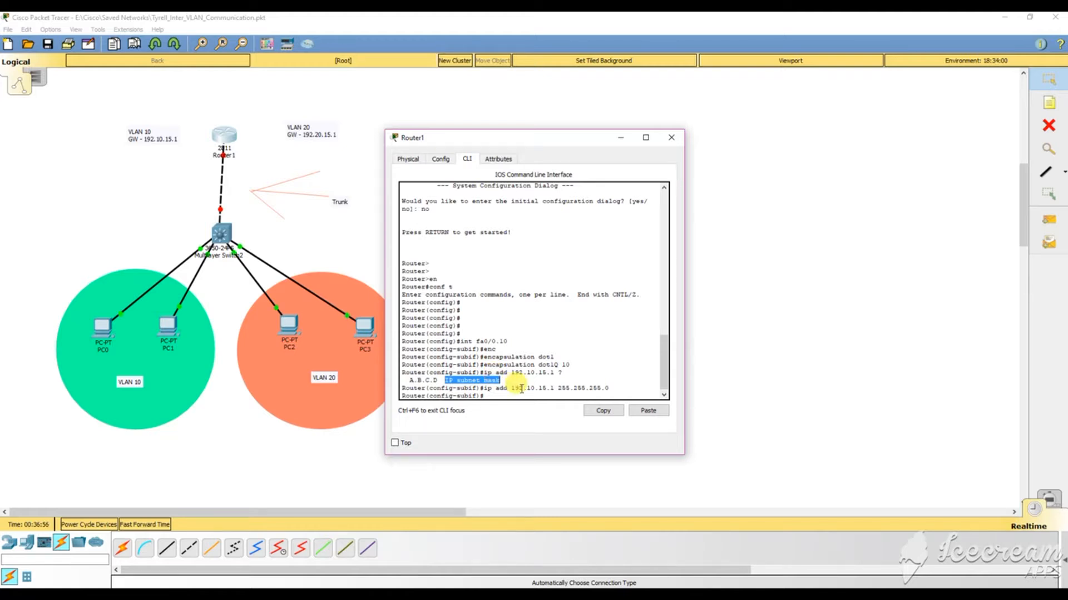
{"action": "left_click", "coordinate": [508, 395]}
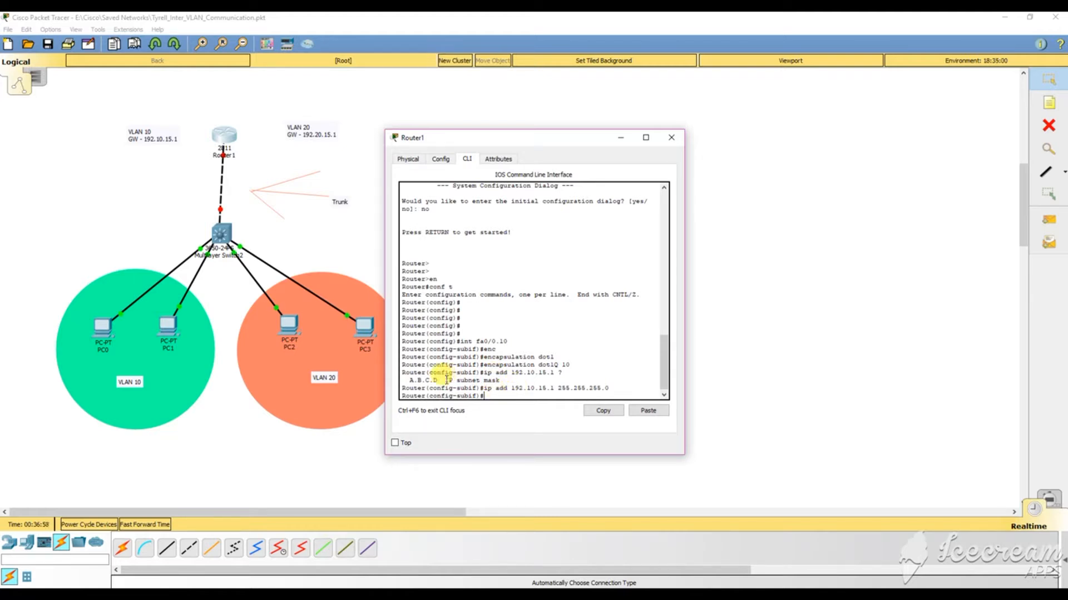
{"action": "left_click_drag", "start_coordinate": [445, 379], "coordinate": [524, 379]}
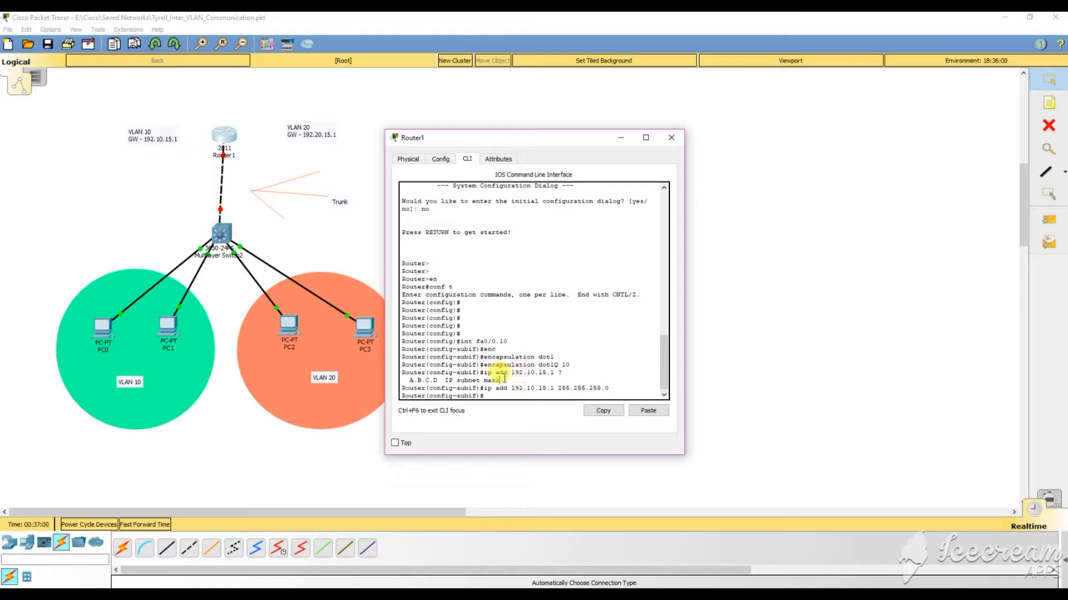
{"action": "mouse_move", "coordinate": [500, 379]}
{"action": "left_mouse_down"}
{"action": "mouse_move", "coordinate": [449, 381]}
{"action": "mouse_move", "coordinate": [508, 379]}
{"action": "left_mouse_up"}
{"action": "left_click", "coordinate": [510, 380]}
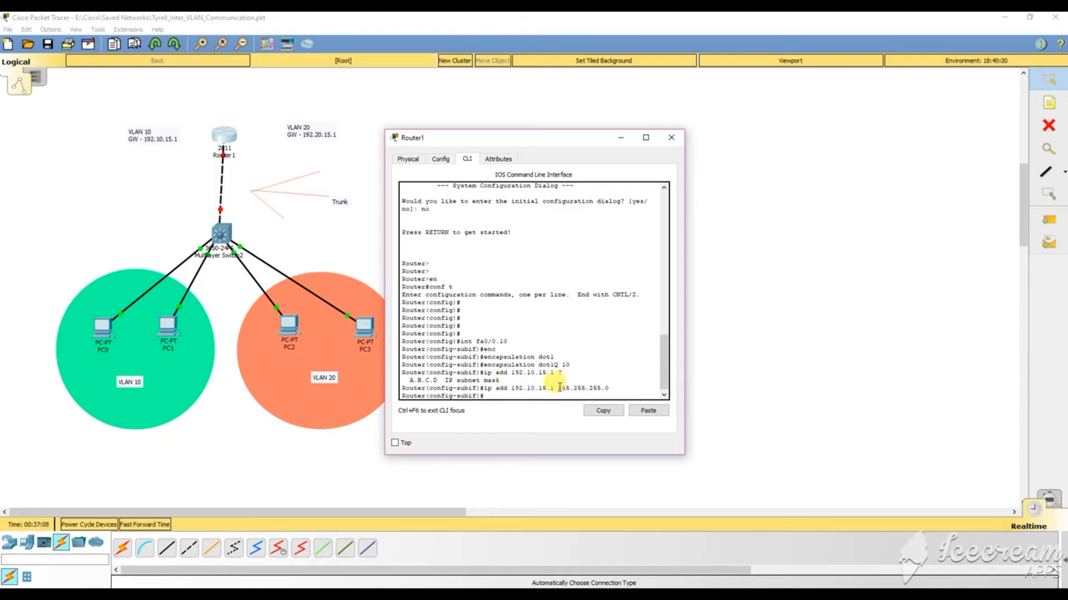
{"action": "left_click_drag", "start_coordinate": [558, 388], "coordinate": [608, 386]}
{"action": "left_click", "coordinate": [603, 387]}
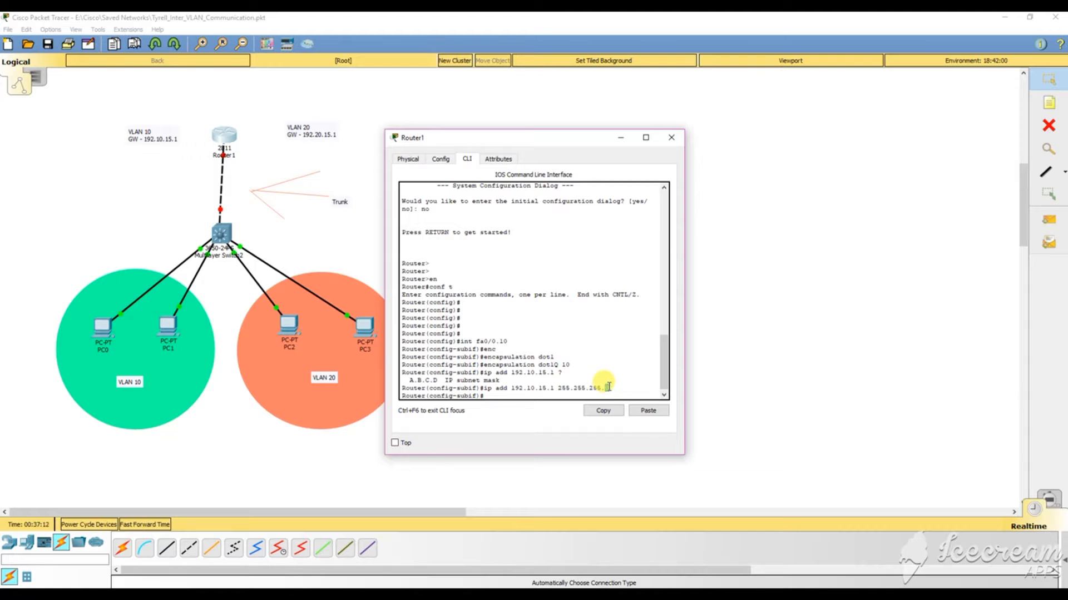
{"action": "left_click_drag", "start_coordinate": [558, 388], "coordinate": [601, 390]}
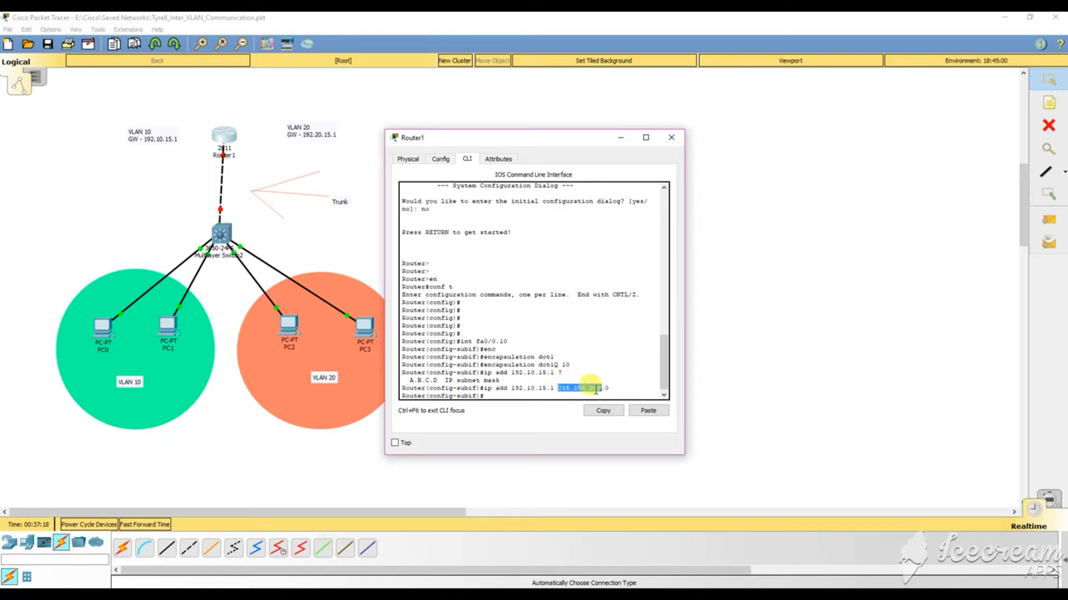
{"action": "left_click", "coordinate": [606, 388]}
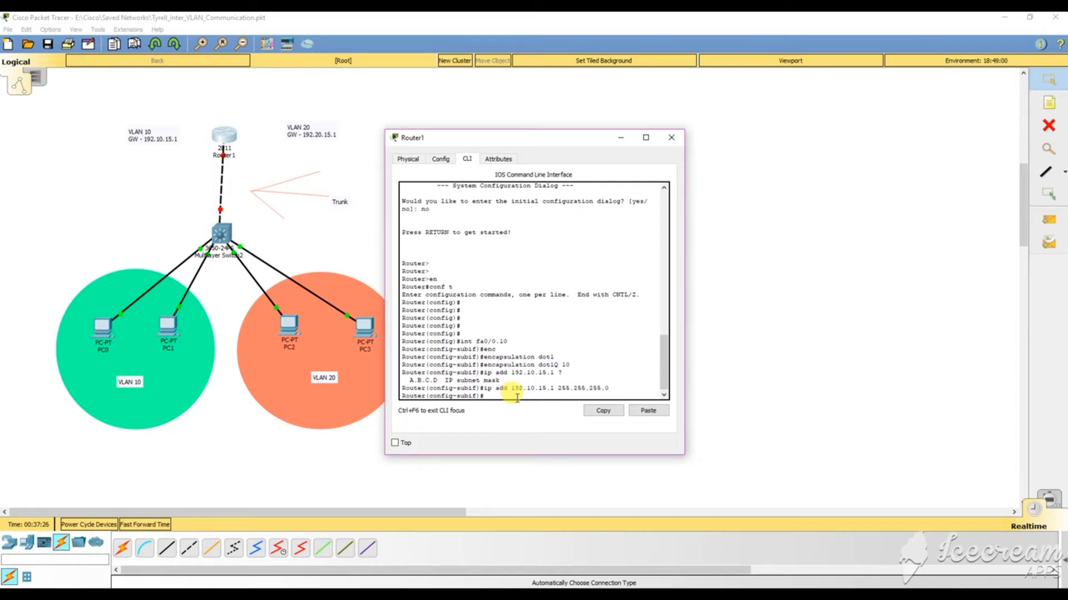
{"action": "mouse_move", "coordinate": [609, 389]}
{"action": "left_mouse_down"}
{"action": "mouse_move", "coordinate": [561, 388]}
{"action": "mouse_move", "coordinate": [603, 388]}
{"action": "left_mouse_up"}
{"action": "left_click", "coordinate": [606, 388]}
Exit the subinterface configuration and begin an access-list command in the router's global configuration mode.
{"action": "type", "text": "e"}
{"action": "type", "text": "ip"}
{"action": "type", "text": "xit"}
{"action": "key", "text": "Return"}
{"action": "key", "text": "Return"}
{"action": "key", "text": "Return"}
{"action": "key", "text": "Return"}
{"action": "key", "text": "Return"}
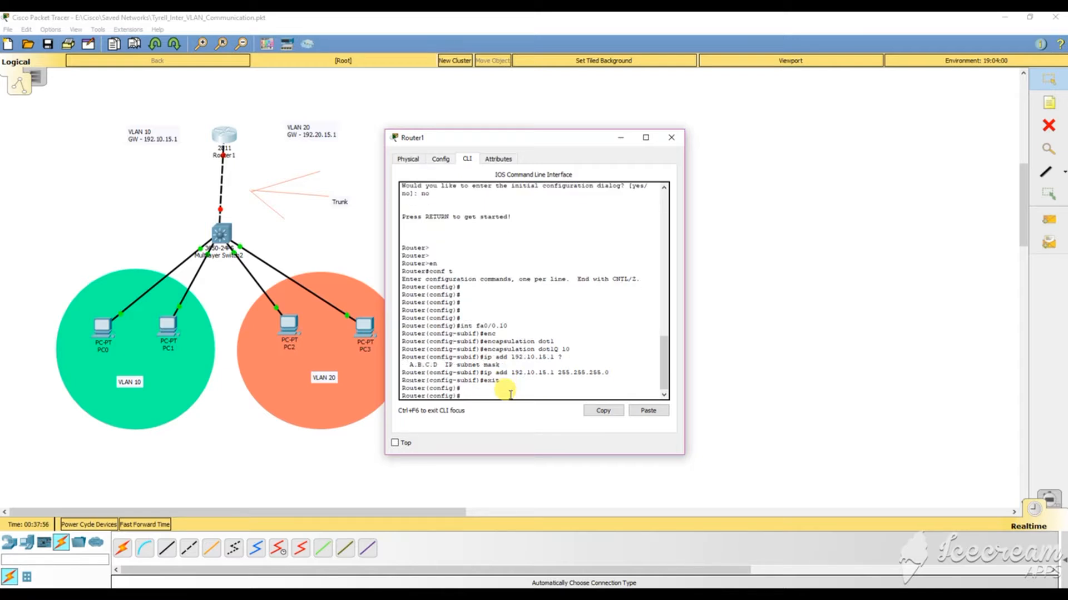
{"action": "type", "text": "access"}
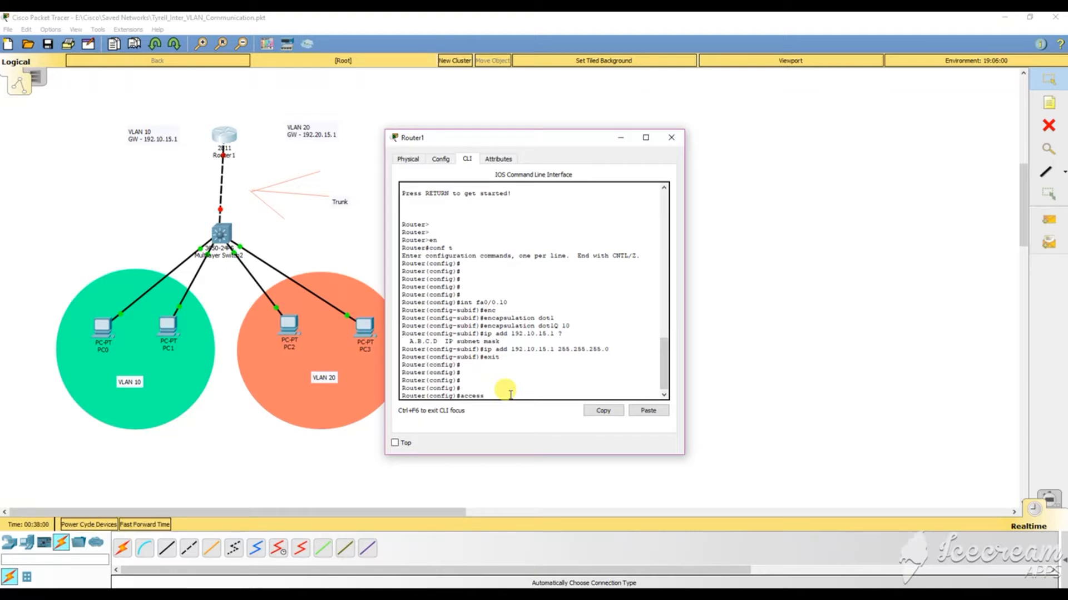
{"action": "key", "text": "Tab"}
{"action": "type", "text": "100 deny"}
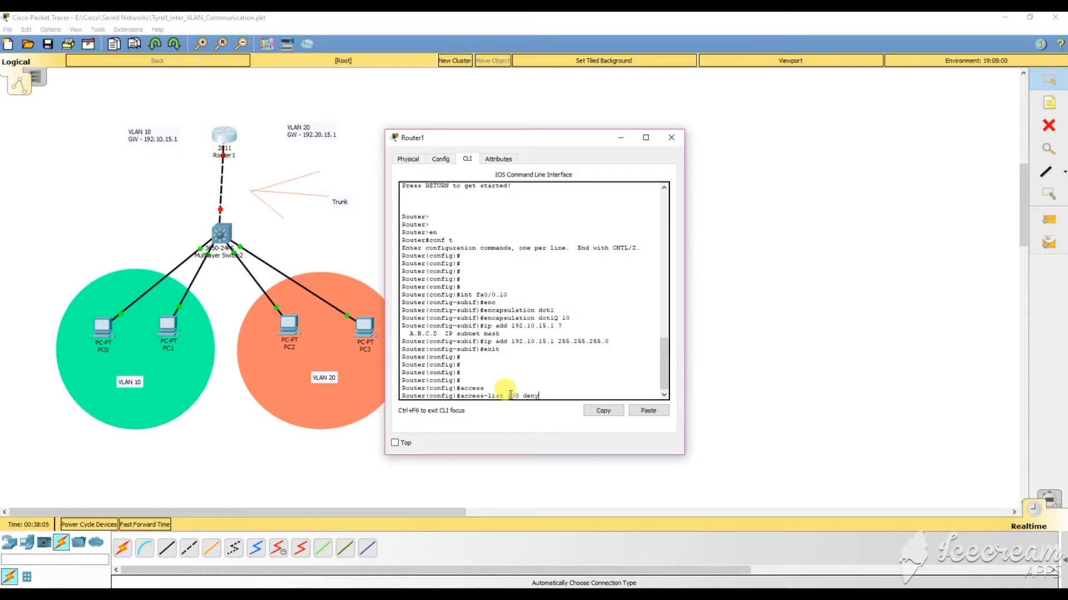
{"action": "type", "text": "host"}
{"action": "key", "text": "BackSpace"}
{"action": "key", "text": "BackSpace"}
{"action": "key", "text": "BackSpace"}
{"action": "key", "text": "BackSpace"}
{"action": "key", "text": "BackSpace"}
{"action": "key", "text": "BackSpace"}
{"action": "key", "text": "BackSpace"}
{"action": "key", "text": "BackSpace"}
{"action": "key", "text": "BackSpace"}
{"action": "key", "text": "BackSpace"}
{"action": "key", "text": "BackSpace"}
{"action": "key", "text": "BackSpace"}
{"action": "key", "text": "BackSpace"}
Display the access-list command help and examine the number ranges of the standard and extended lists.
{"action": "type", "text": "?"}
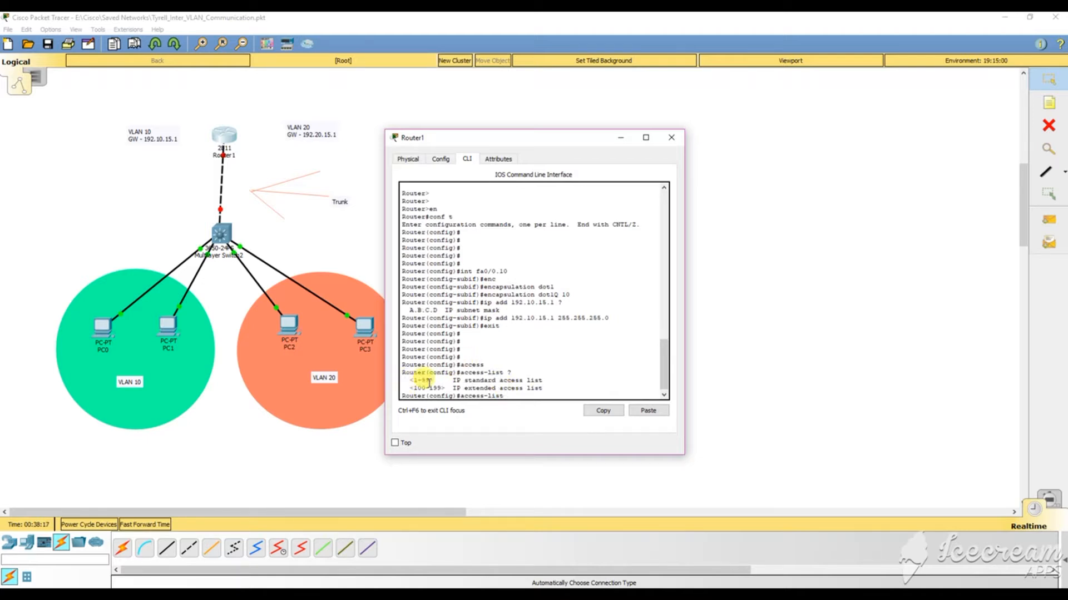
{"action": "left_click_drag", "start_coordinate": [414, 381], "coordinate": [552, 385]}
{"action": "left_click", "coordinate": [552, 386]}
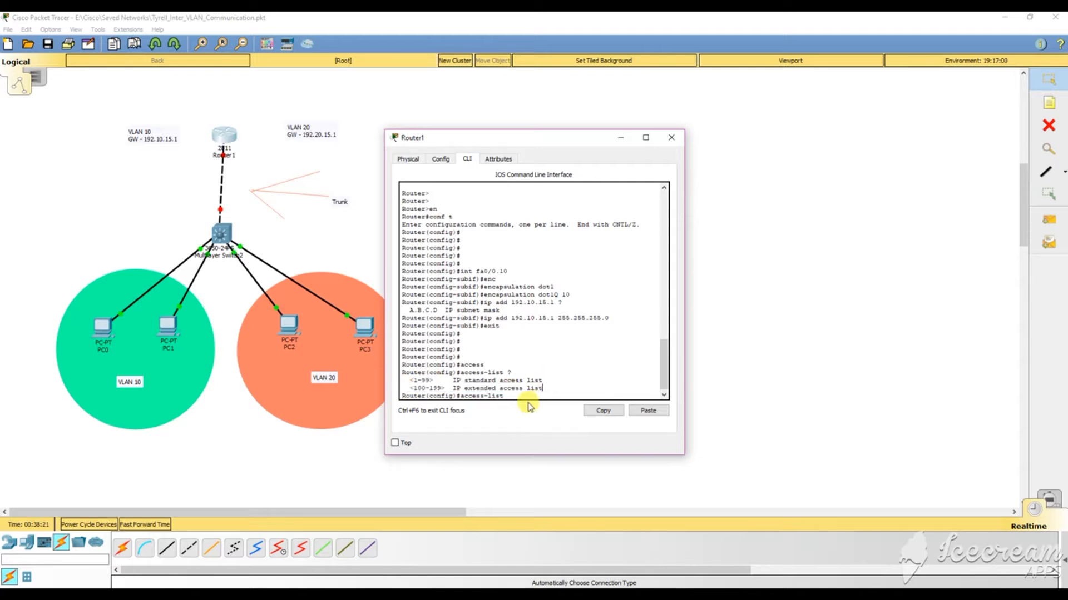
Enter list number 100 in the access-list command and display its help, examining the deny and permit actions.
{"action": "type", "text": "100"}
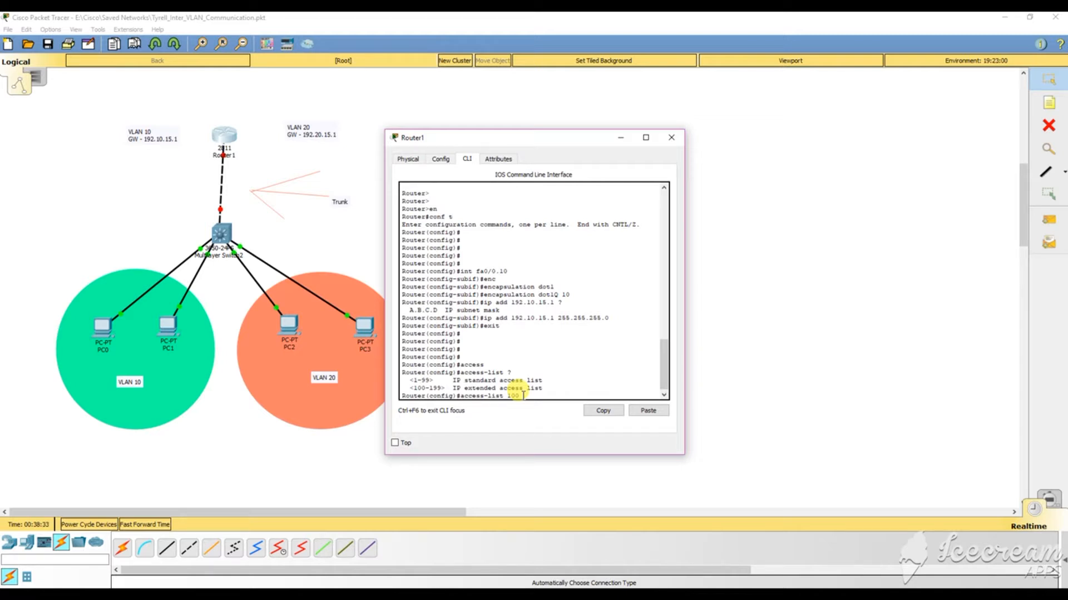
{"action": "type", "text": "?"}
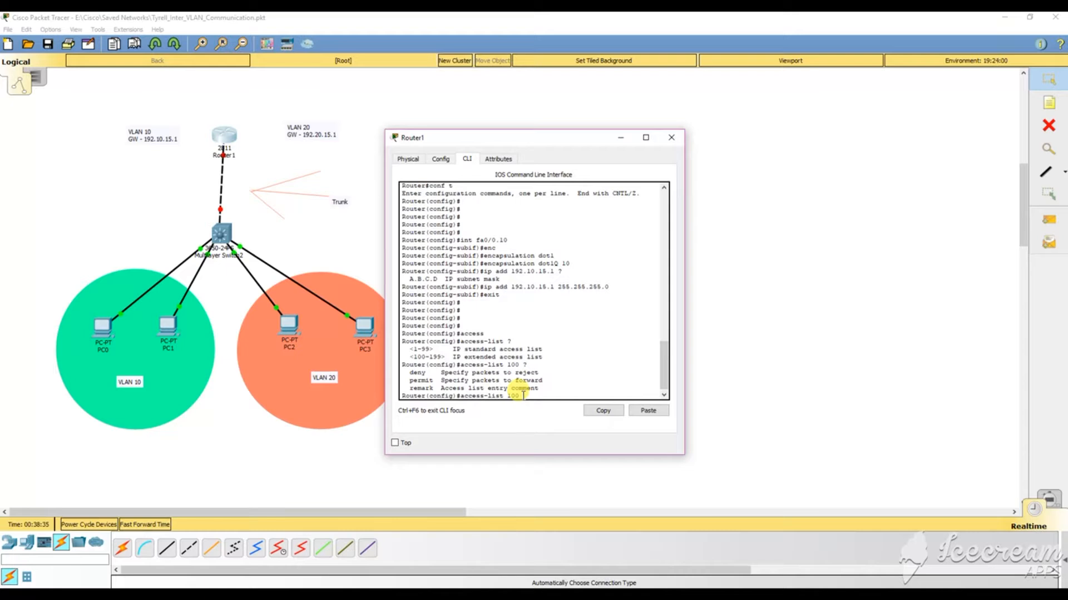
{"action": "double_click", "coordinate": [421, 380]}
{"action": "double_click", "coordinate": [419, 372]}
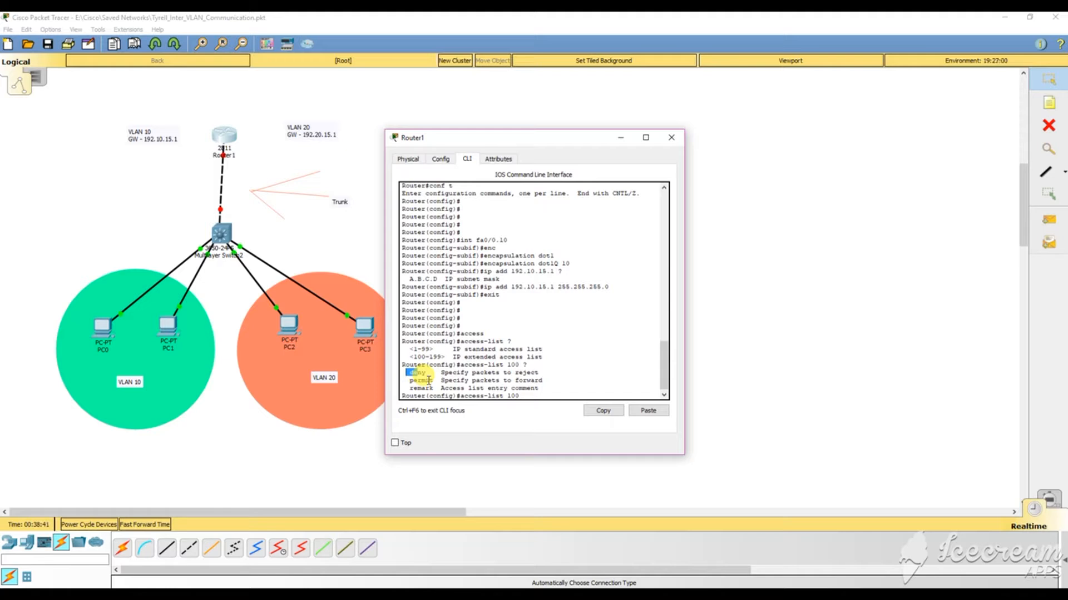
{"action": "left_click", "coordinate": [531, 394]}
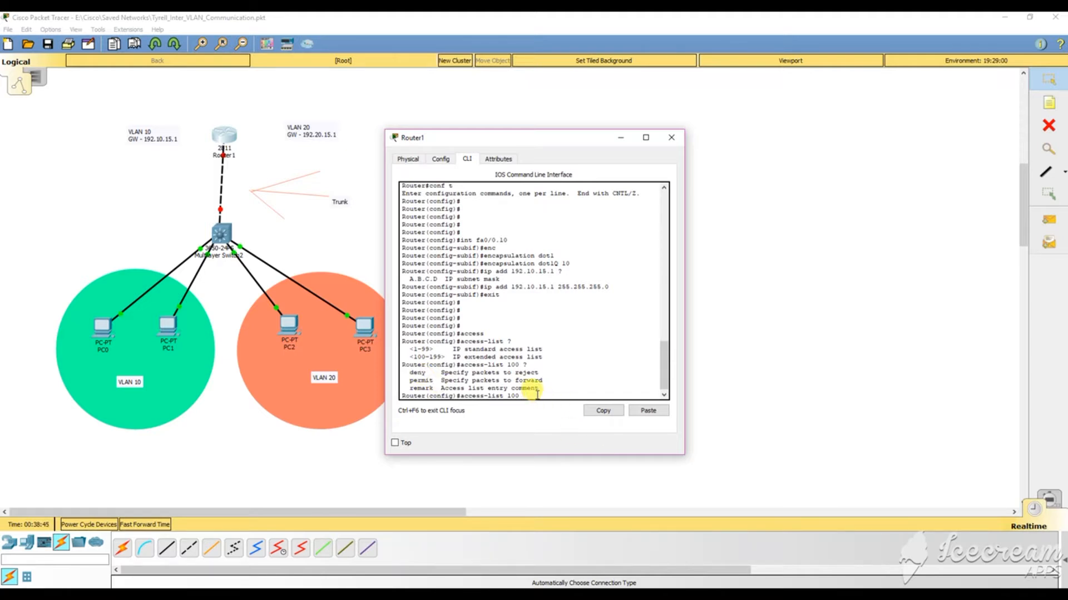
Add a rule to access list 100 denying IP traffic from host 192.10.15.6 to host 192.20.15.10.
{"action": "type", "text": "den"}
{"action": "type", "text": "ip host 10.1.1."}
{"action": "key", "text": "BackSpace"}
{"action": "key", "text": "BackSpace"}
{"action": "key", "text": "BackSpace"}
{"action": "key", "text": "BackSpace"}
{"action": "key", "text": "BackSpace"}
{"action": "type", "text": "0"}
{"action": "key", "text": "BackSpace"}
{"action": "key", "text": "BackSpace"}
{"action": "type", "text": "192.10.15"}
{"action": "type", "text": "host 192.20"}
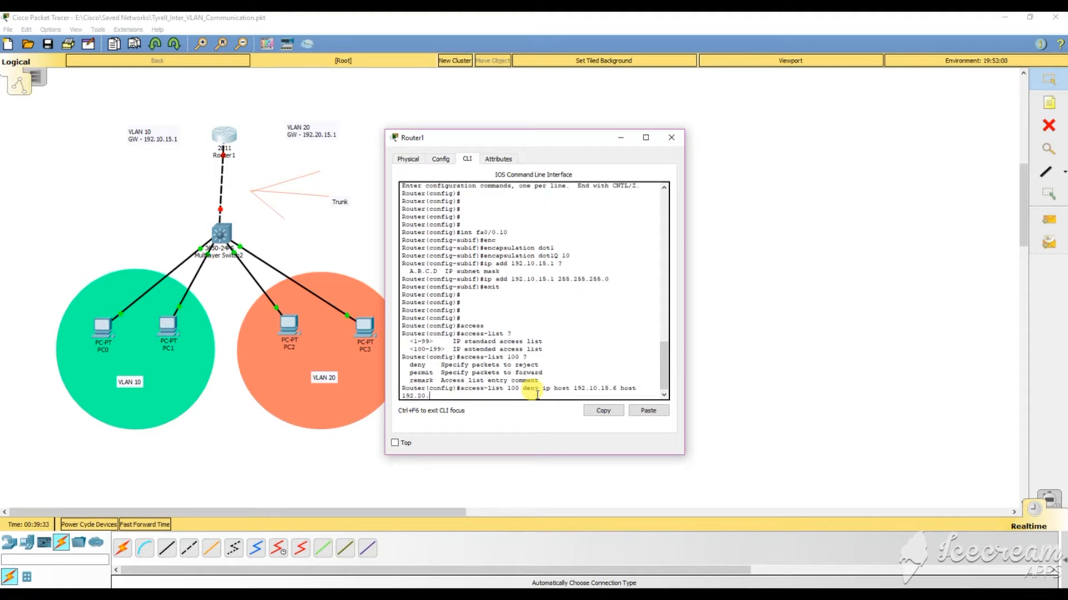
{"action": "type", "text": ".15.10"}
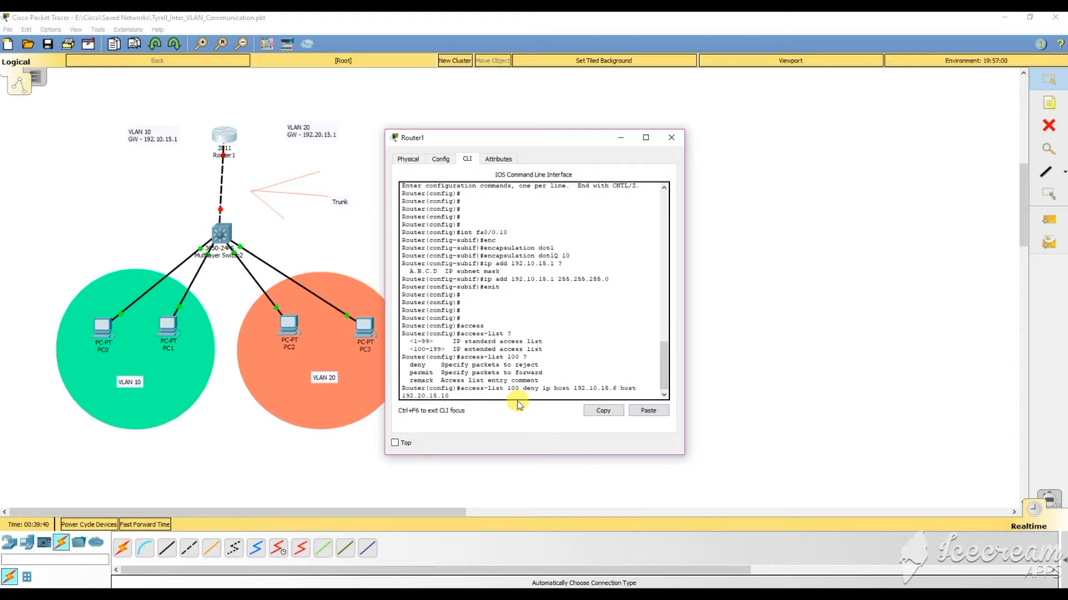
{"action": "key", "text": "Return"}
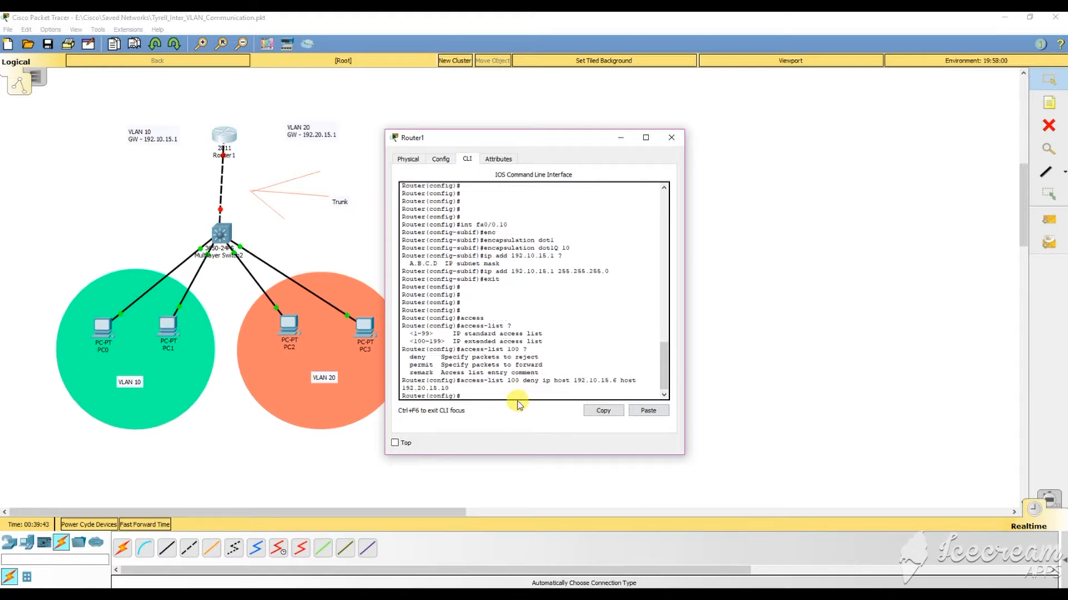
Add a rule to access list 100 permitting all other IP traffic from any source to any destination.
{"action": "type", "text": "a"}
{"action": "key", "text": "Tab"}
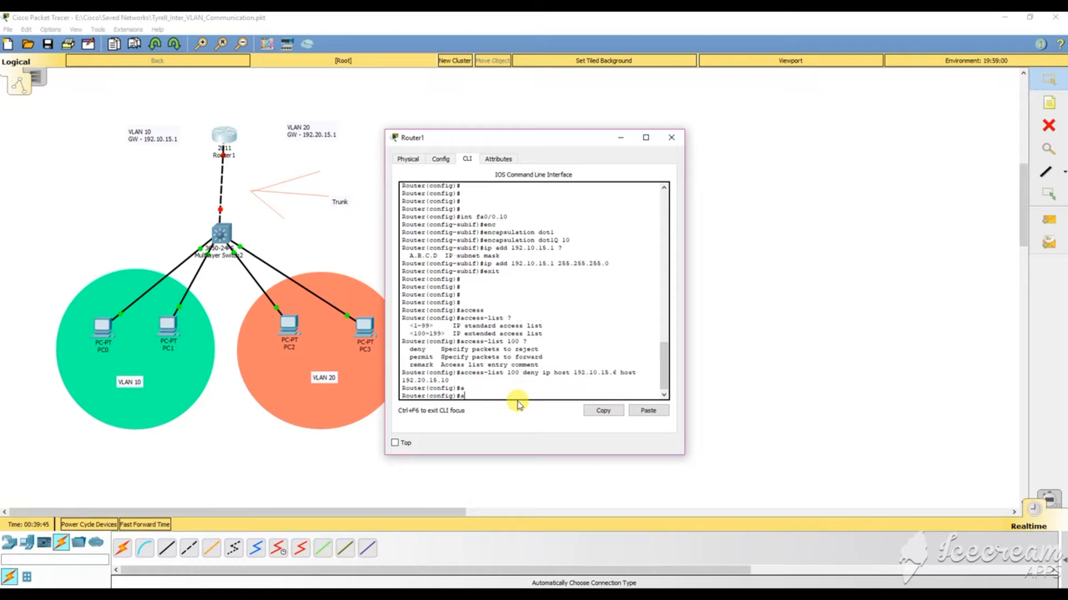
{"action": "type", "text": "cc"}
{"action": "key", "text": "Tab"}
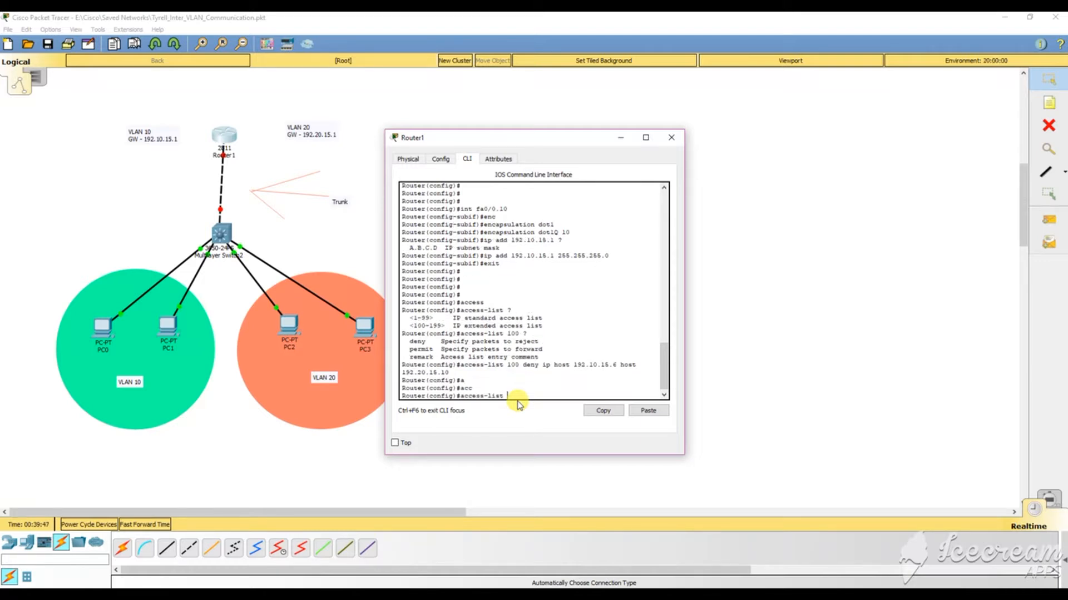
{"action": "type", "text": "100 permit ip any any"}
{"action": "key", "text": "Return"}
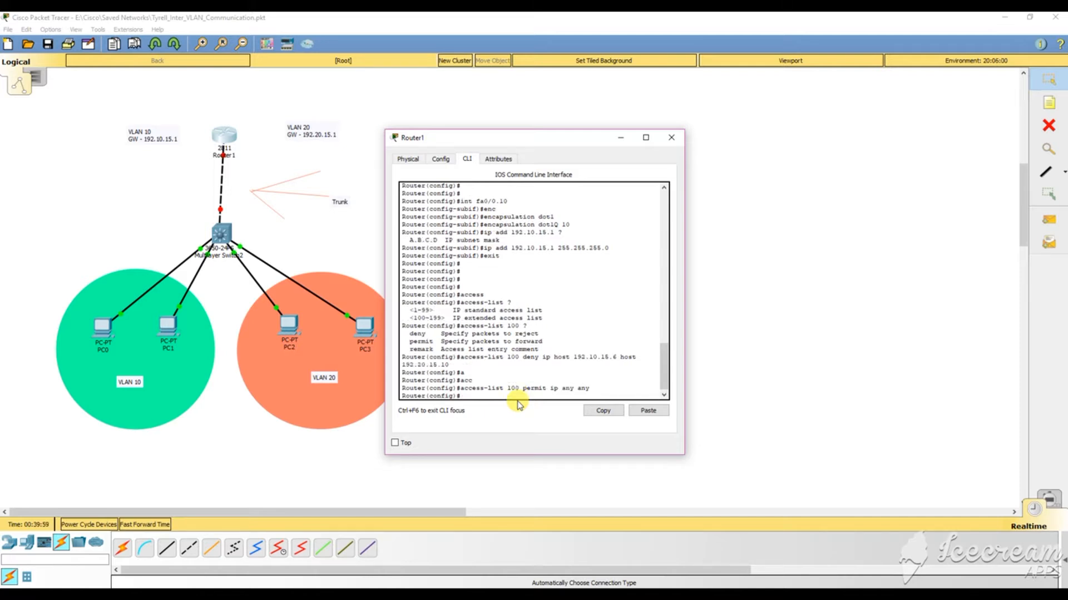
Uncover the empty workspace beside the topology and sketch a freehand house there with a triangular roof and a door.
{"action": "left_click_drag", "start_coordinate": [536, 140], "coordinate": [248, 118]}
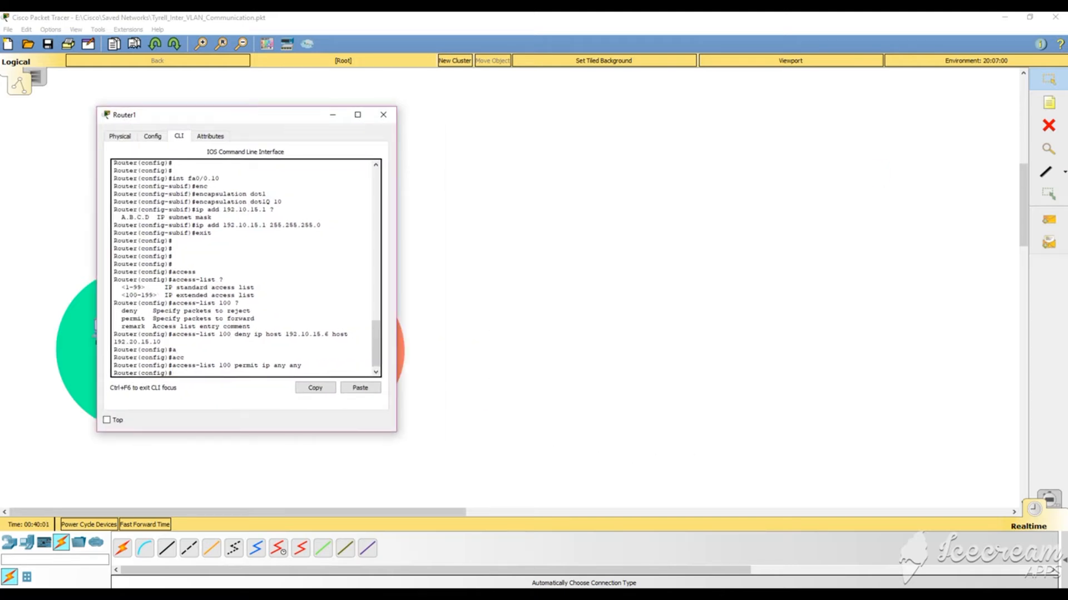
{"action": "left_click", "coordinate": [1044, 174]}
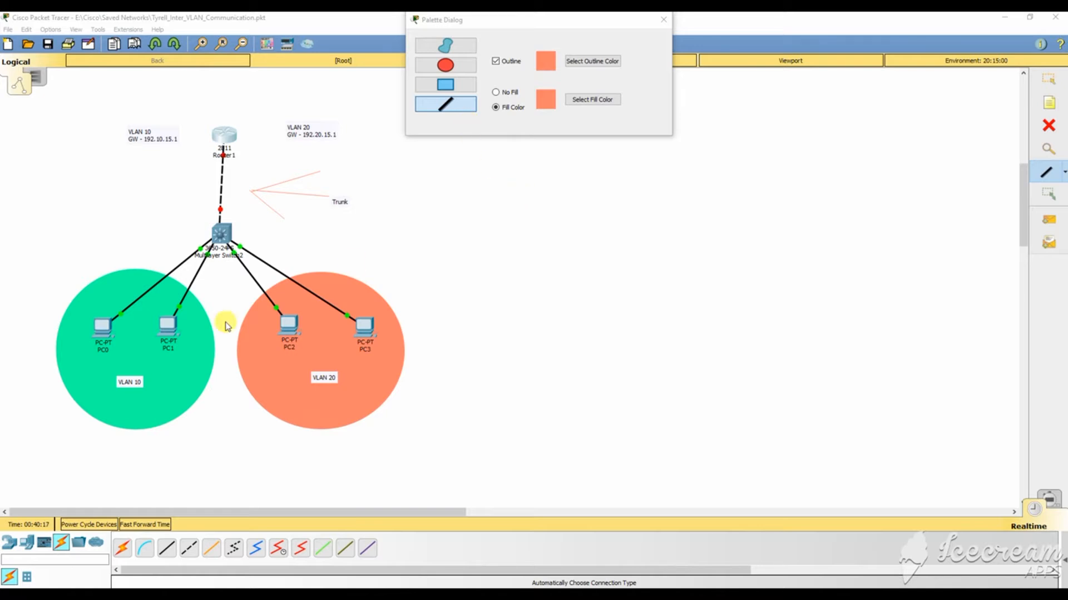
{"action": "mouse_move", "coordinate": [590, 262]}
{"action": "left_mouse_down"}
{"action": "mouse_move", "coordinate": [621, 210]}
{"action": "mouse_move", "coordinate": [636, 212]}
{"action": "mouse_move", "coordinate": [619, 210]}
{"action": "mouse_move", "coordinate": [641, 258]}
{"action": "mouse_move", "coordinate": [591, 259]}
{"action": "mouse_move", "coordinate": [585, 307]}
{"action": "mouse_move", "coordinate": [654, 312]}
{"action": "mouse_move", "coordinate": [642, 260]}
{"action": "left_mouse_up"}
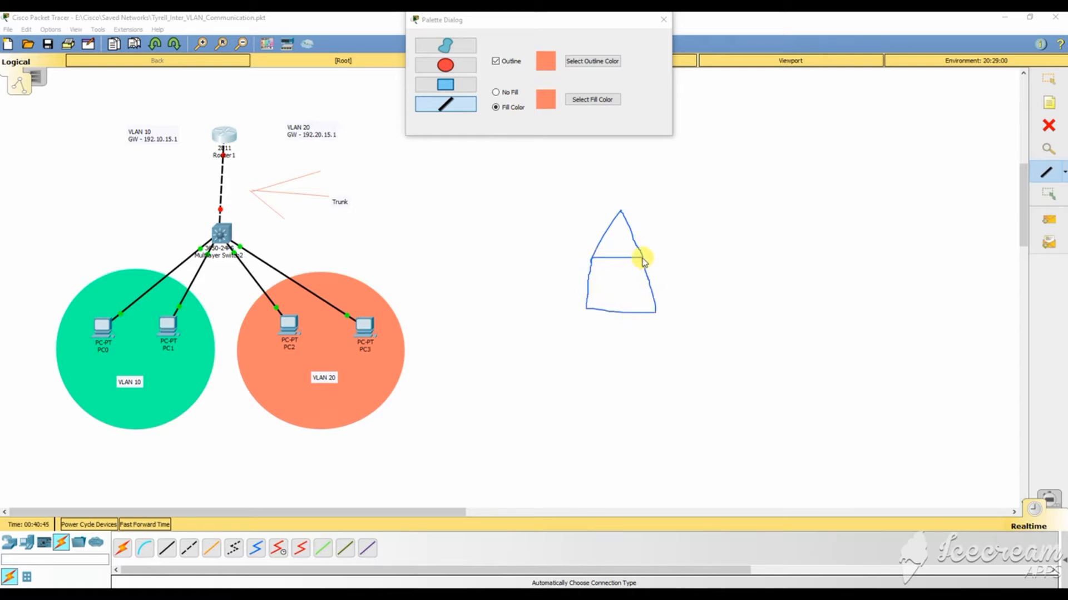
{"action": "mouse_move", "coordinate": [608, 310]}
{"action": "left_mouse_down"}
{"action": "mouse_move", "coordinate": [620, 293]}
{"action": "mouse_move", "coordinate": [622, 310]}
{"action": "left_mouse_up"}
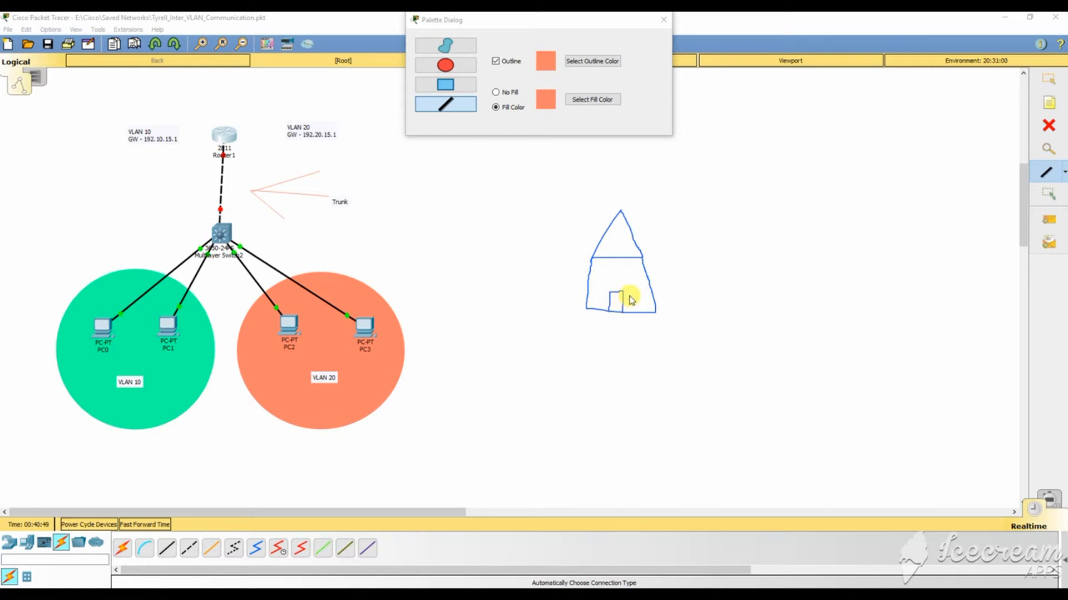
Sketch a stick figure beside the house's door and a second figure outside, with a barred connecting line between them.
{"action": "mouse_move", "coordinate": [632, 293]}
{"action": "left_mouse_down"}
{"action": "mouse_move", "coordinate": [638, 315]}
{"action": "mouse_move", "coordinate": [637, 299]}
{"action": "left_mouse_up"}
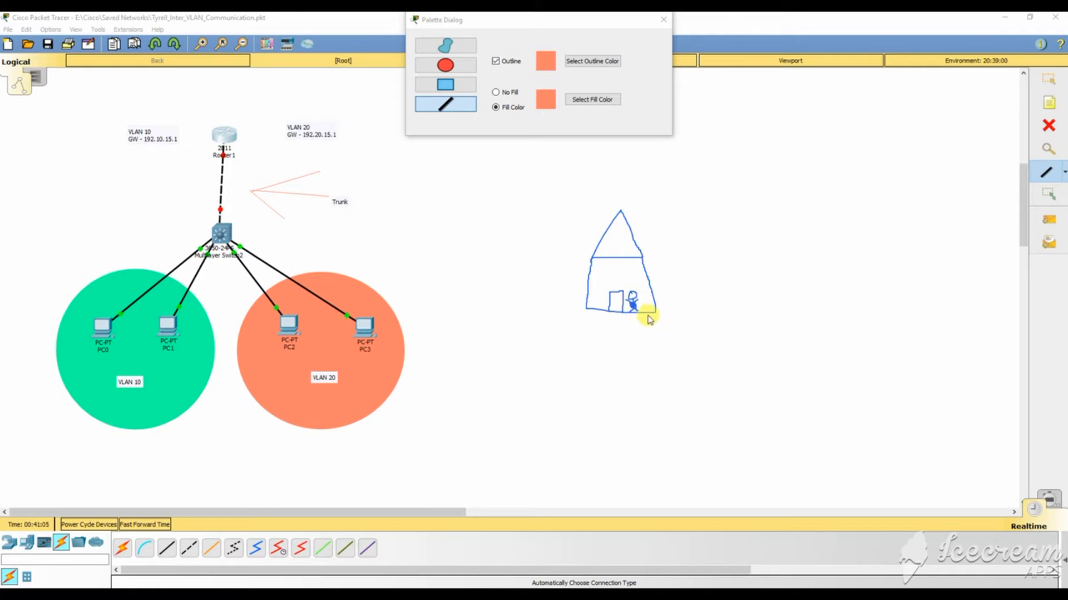
{"action": "left_click_drag", "start_coordinate": [640, 303], "coordinate": [672, 305]}
{"action": "mouse_move", "coordinate": [639, 305]}
{"action": "left_mouse_down"}
{"action": "mouse_move", "coordinate": [643, 318]}
{"action": "mouse_move", "coordinate": [669, 301]}
{"action": "mouse_move", "coordinate": [670, 314]}
{"action": "left_mouse_up"}
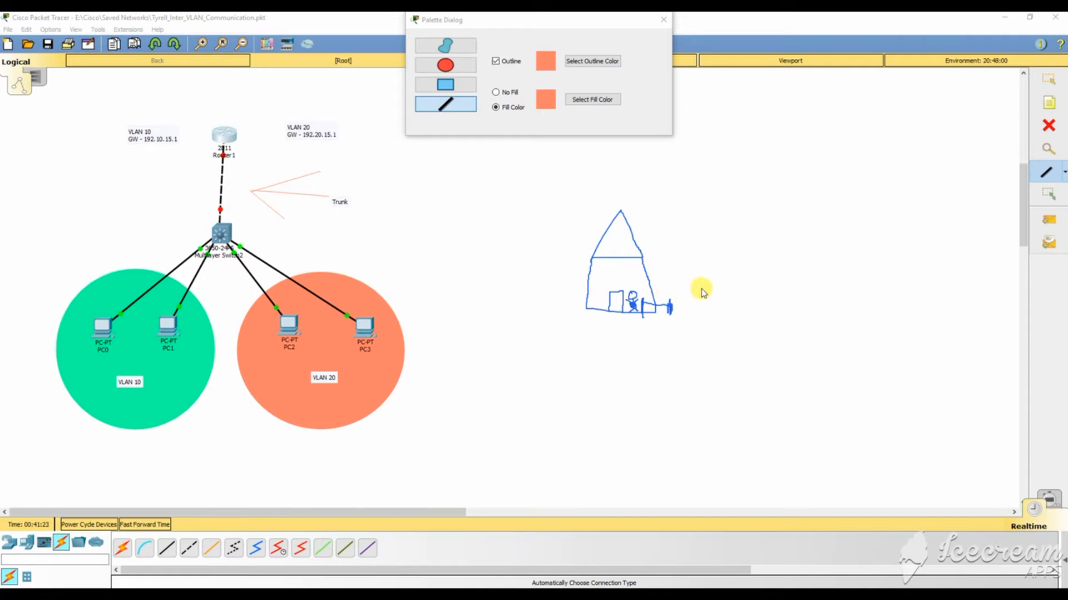
{"action": "mouse_move", "coordinate": [686, 289]}
{"action": "left_mouse_down"}
{"action": "mouse_move", "coordinate": [672, 294]}
{"action": "mouse_move", "coordinate": [692, 292]}
{"action": "mouse_move", "coordinate": [680, 303]}
{"action": "mouse_move", "coordinate": [688, 309]}
{"action": "left_mouse_up"}
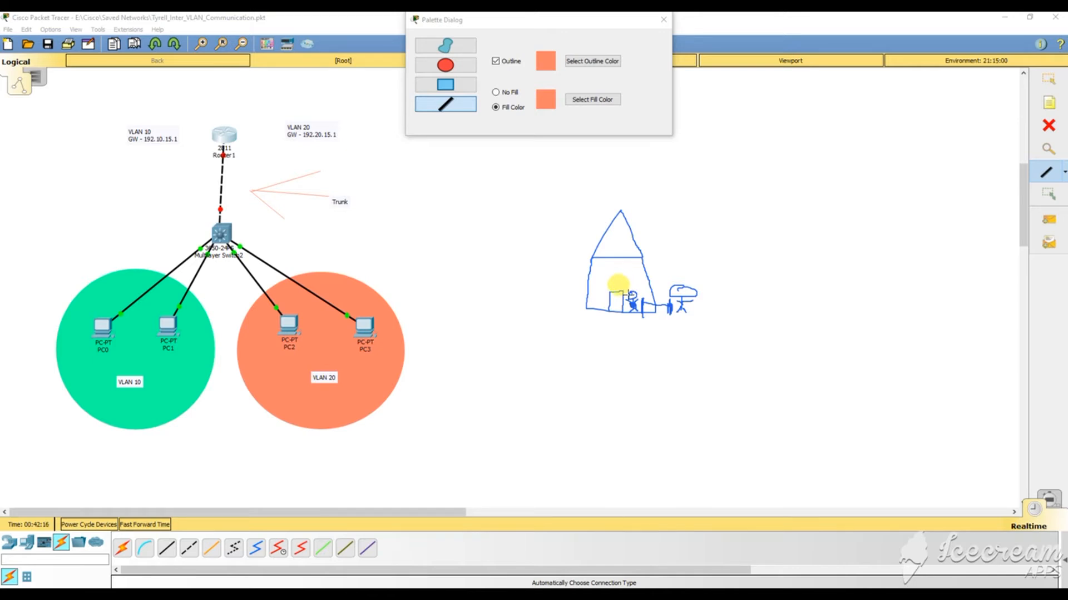
Add face marks to the figure outside the house and fill the roof with horizontal lines.
{"action": "left_click", "coordinate": [680, 282]}
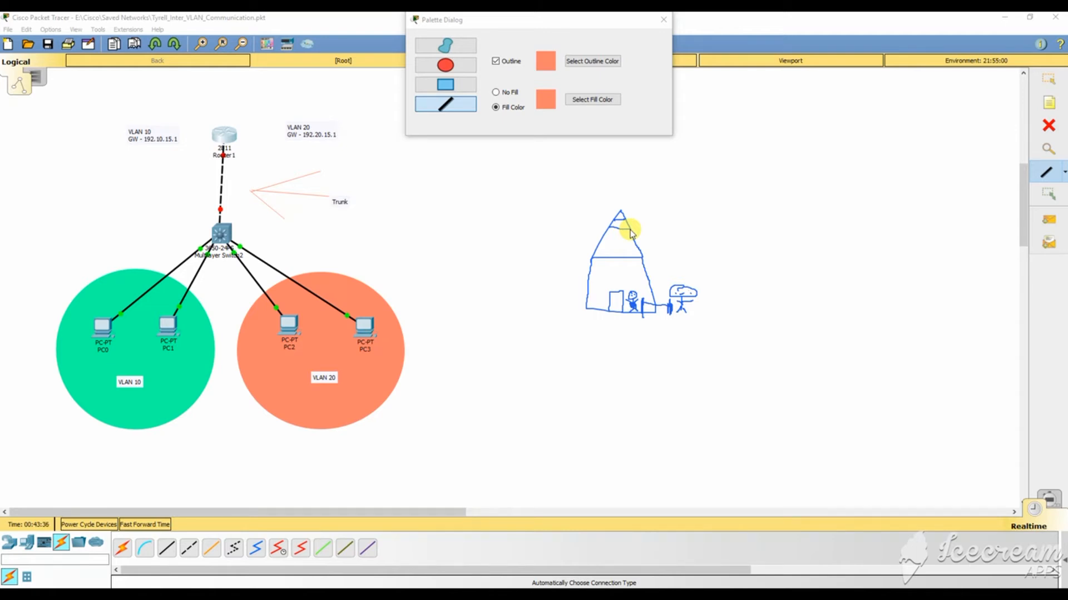
{"action": "mouse_move", "coordinate": [630, 233]}
{"action": "left_mouse_down"}
{"action": "mouse_move", "coordinate": [614, 230]}
{"action": "mouse_move", "coordinate": [630, 240]}
{"action": "mouse_move", "coordinate": [598, 243]}
{"action": "mouse_move", "coordinate": [635, 246]}
{"action": "mouse_move", "coordinate": [594, 245]}
{"action": "mouse_move", "coordinate": [639, 253]}
{"action": "left_mouse_up"}
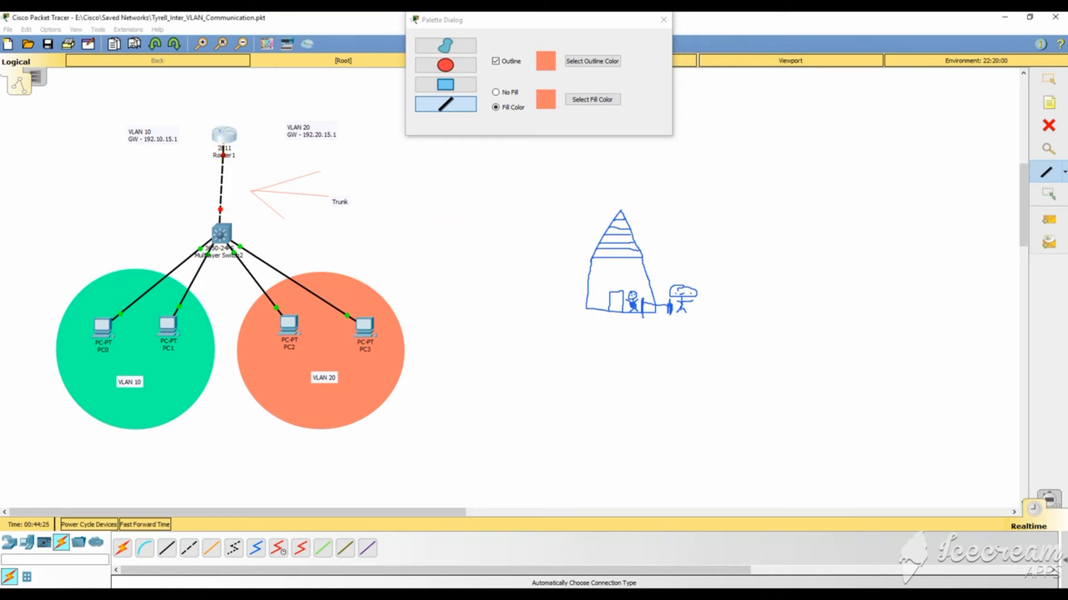
Return to Router1's command line and apply access list 100 inbound on subinterface fa0/0.10.
{"action": "left_click", "coordinate": [227, 134]}
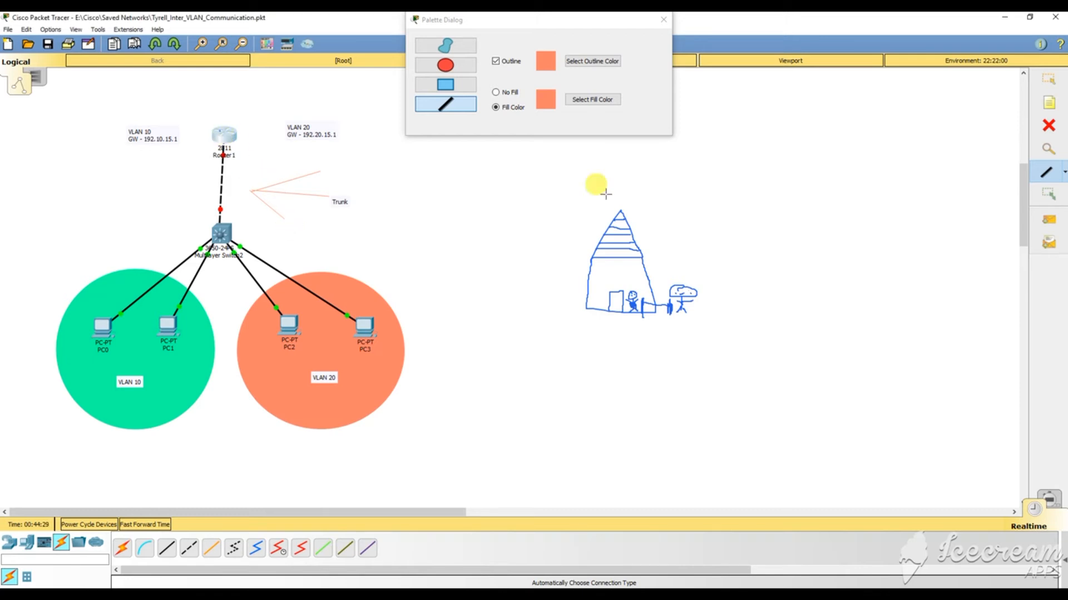
{"action": "left_click", "coordinate": [1048, 81]}
{"action": "left_click", "coordinate": [235, 135]}
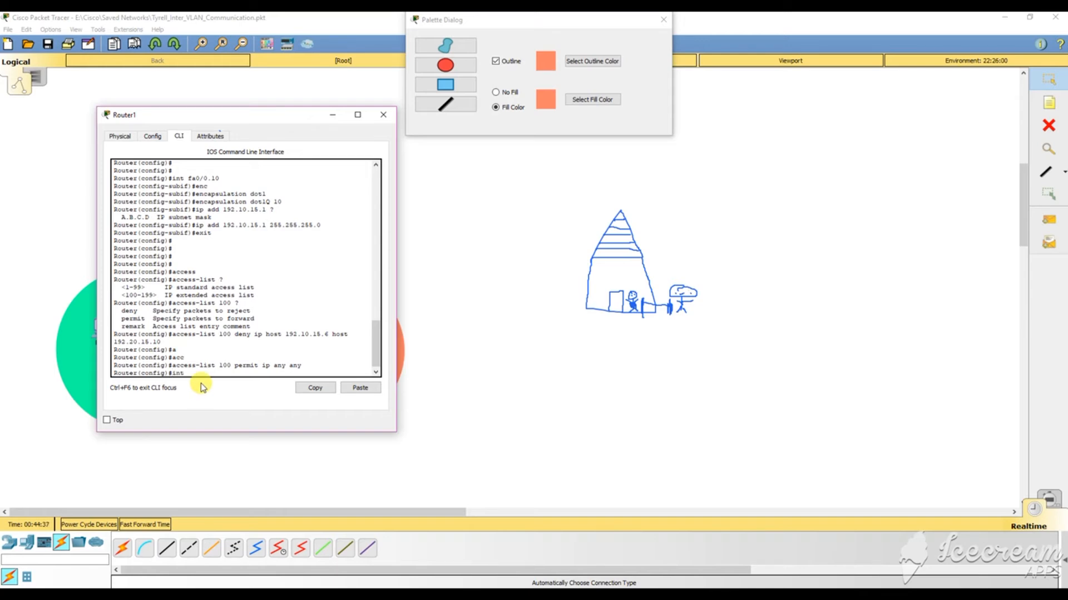
{"action": "type", "text": "fa0/0.10"}
{"action": "key", "text": "Return"}
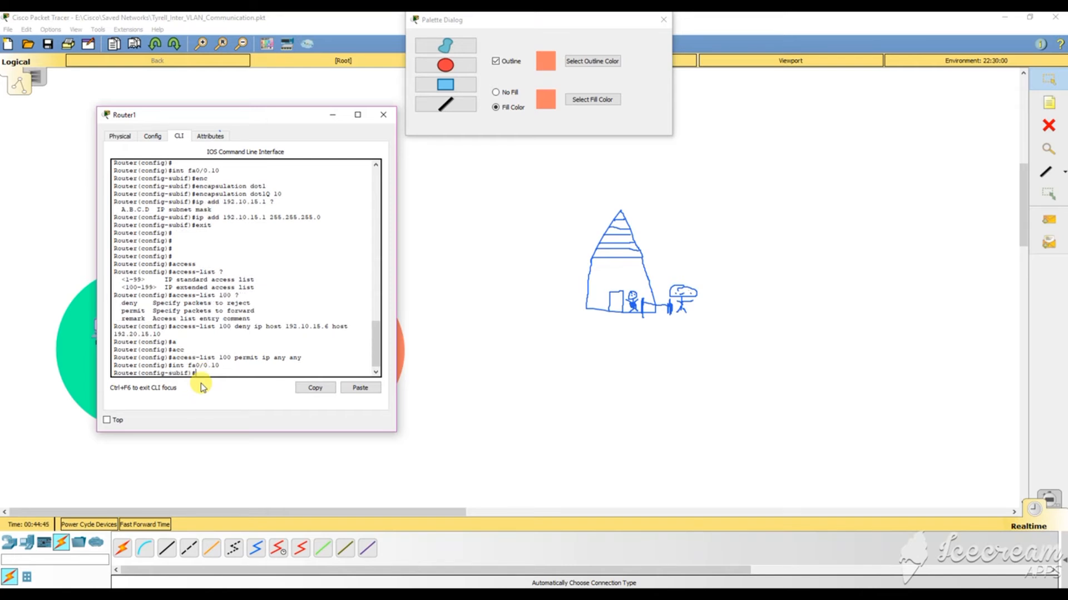
{"action": "type", "text": "ip access"}
{"action": "key", "text": "Tab"}
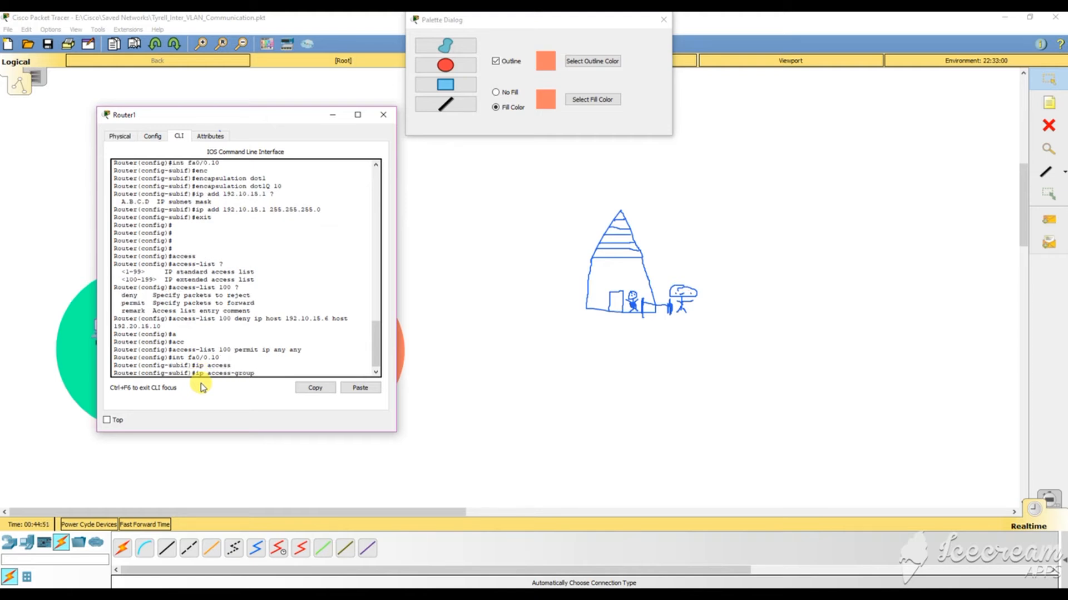
{"action": "type", "text": "100"}
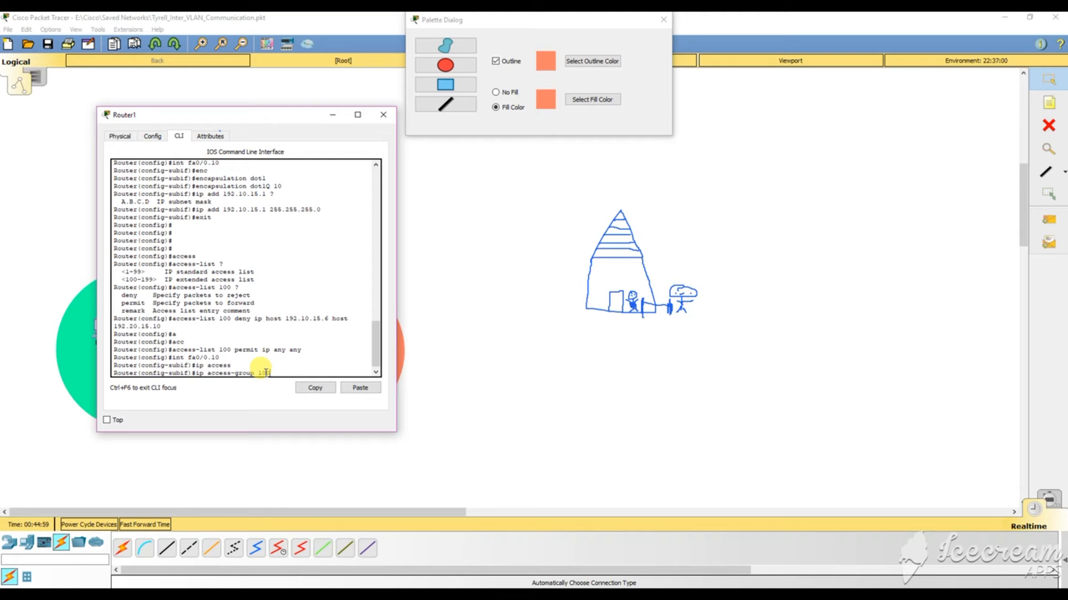
{"action": "type", "text": "in"}
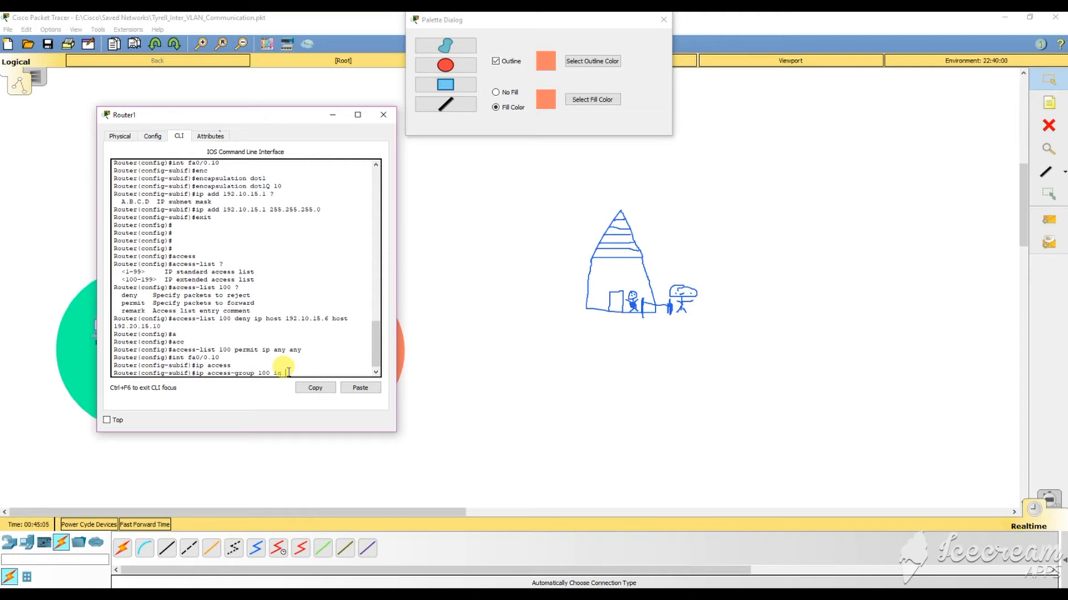
{"action": "key", "text": "Return"}
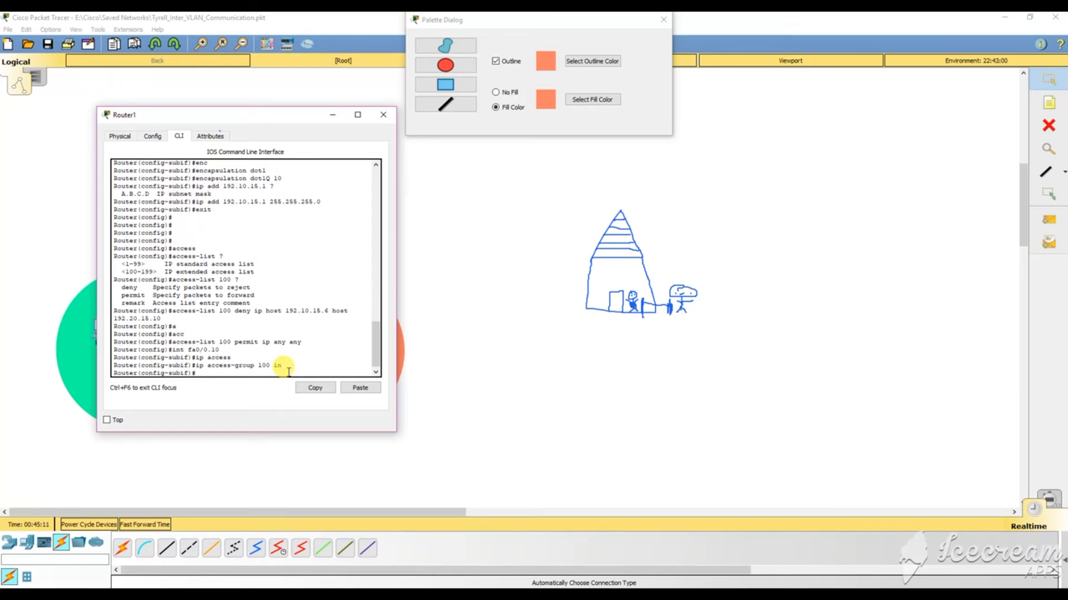
Enable subinterface fa0/0.10 with the no shut command.
{"action": "type", "text": "r"}
{"action": "type", "text": "in"}
{"action": "key", "text": "BackSpace"}
{"action": "key", "text": "BackSpace"}
{"action": "type", "text": "no shut"}
{"action": "key", "text": "Return"}
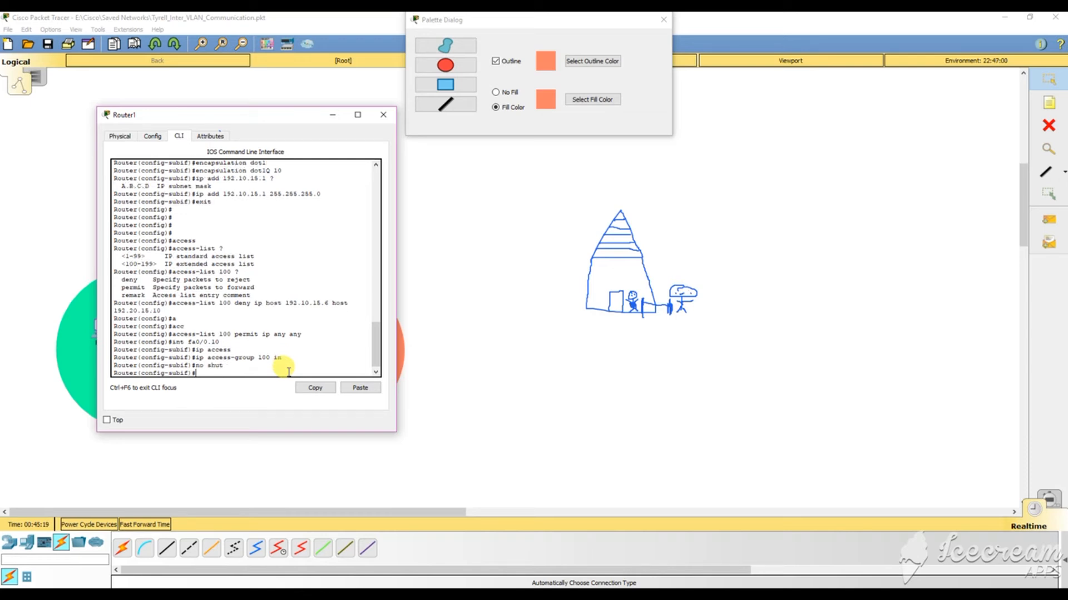
Create subinterface fa0/0.20 on the router and set its encapsulation to dot1Q for VLAN 20.
{"action": "type", "text": "int fa0/0.20"}
{"action": "key", "text": "Return"}
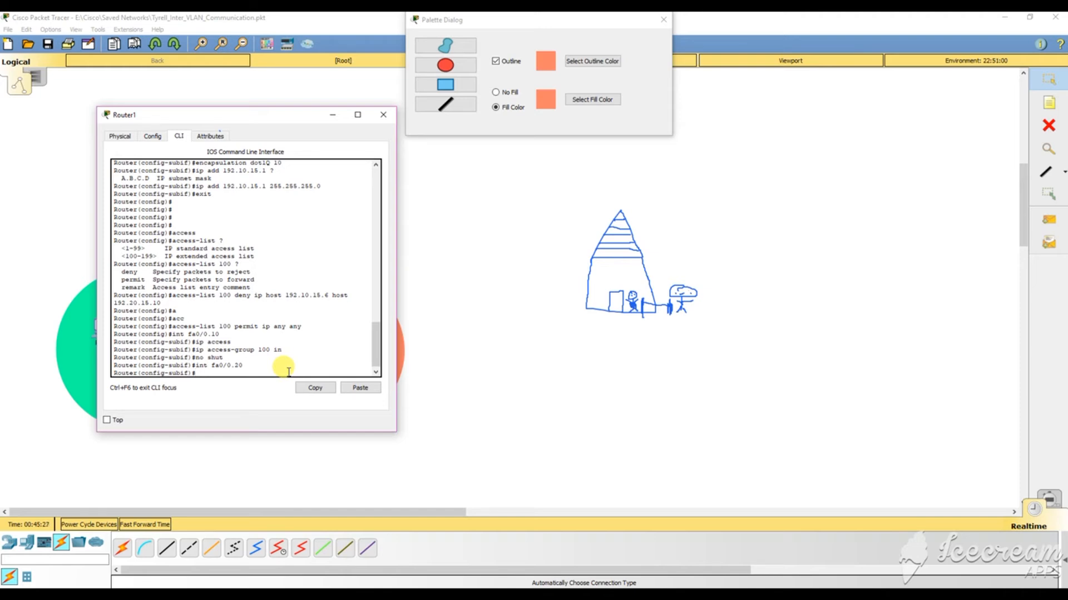
{"action": "type", "text": "ex"}
{"action": "key", "text": "BackSpace"}
{"action": "type", "text": "nc"}
{"action": "key", "text": "Tab"}
{"action": "type", "text": "do"}
{"action": "key", "text": "Tab"}
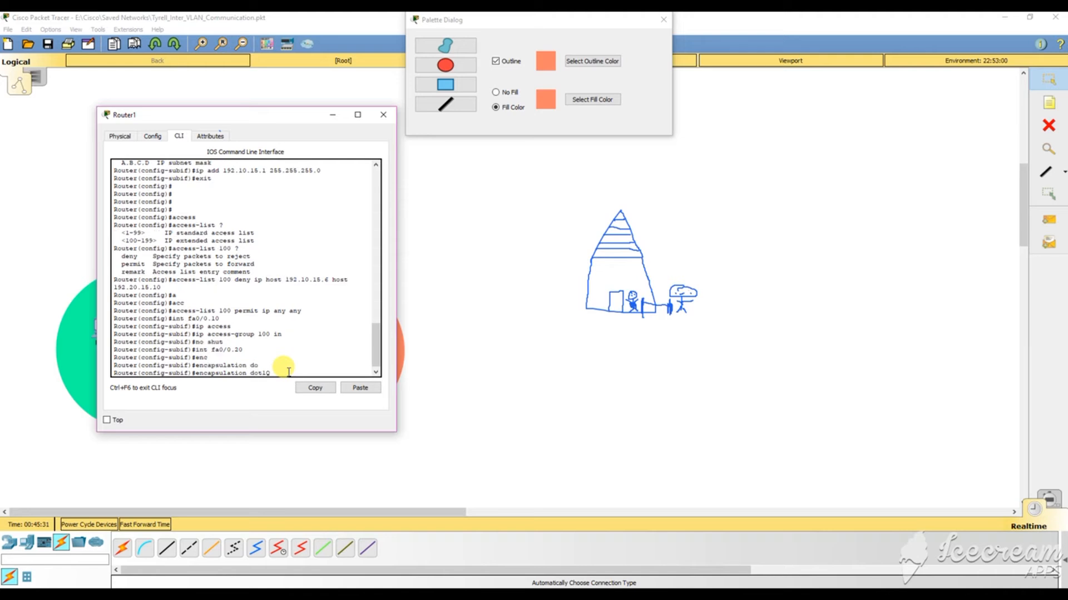
{"action": "type", "text": "20"}
{"action": "key", "text": "Return"}
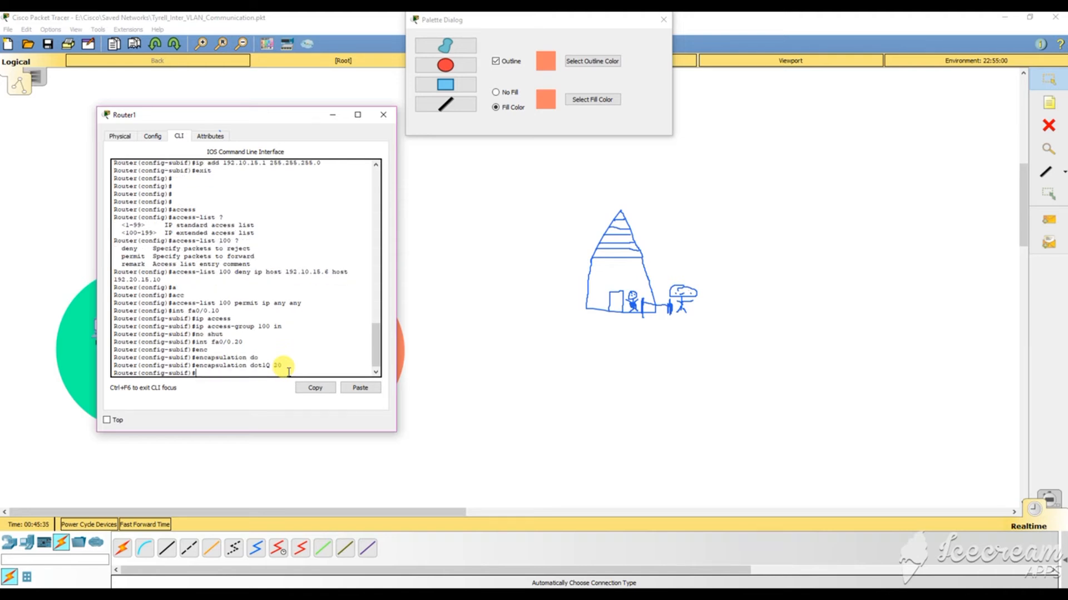
Assign IP address 192.20.15.1 with subnet mask 255.255.255.0 to subinterface fa0/0.20.
{"action": "type", "text": "ip addre"}
{"action": "type", "text": "19"}
{"action": "type", "text": "2.20."}
{"action": "type", "text": "15"}
{"action": "key", "text": "BackSpace"}
{"action": "type", "text": "1"}
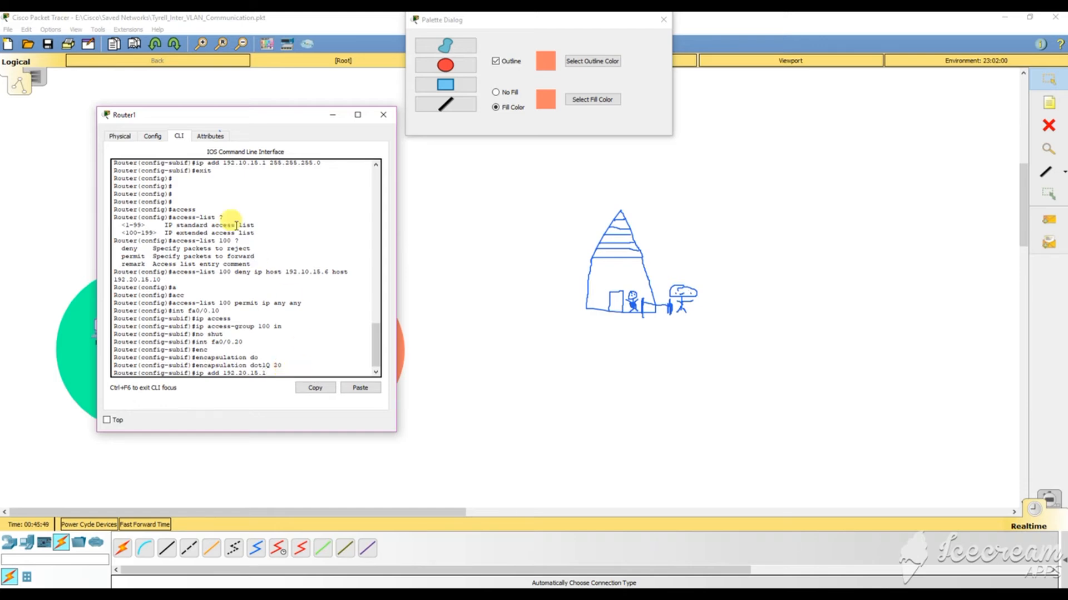
{"action": "left_click_drag", "start_coordinate": [231, 121], "coordinate": [600, 170]}
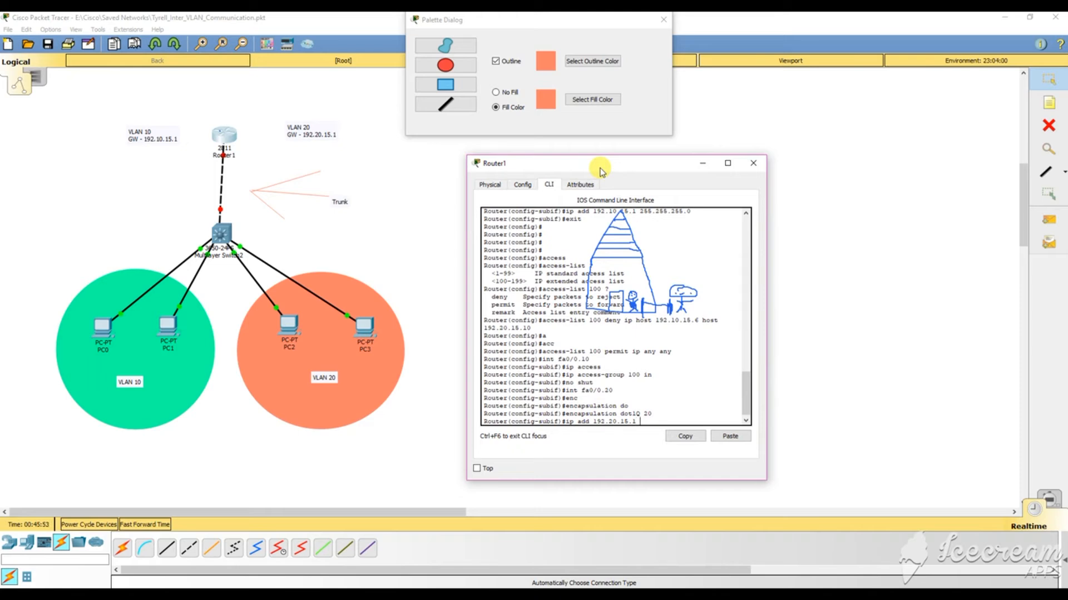
{"action": "type", "text": "255.255.255.0"}
{"action": "key", "text": "Return"}
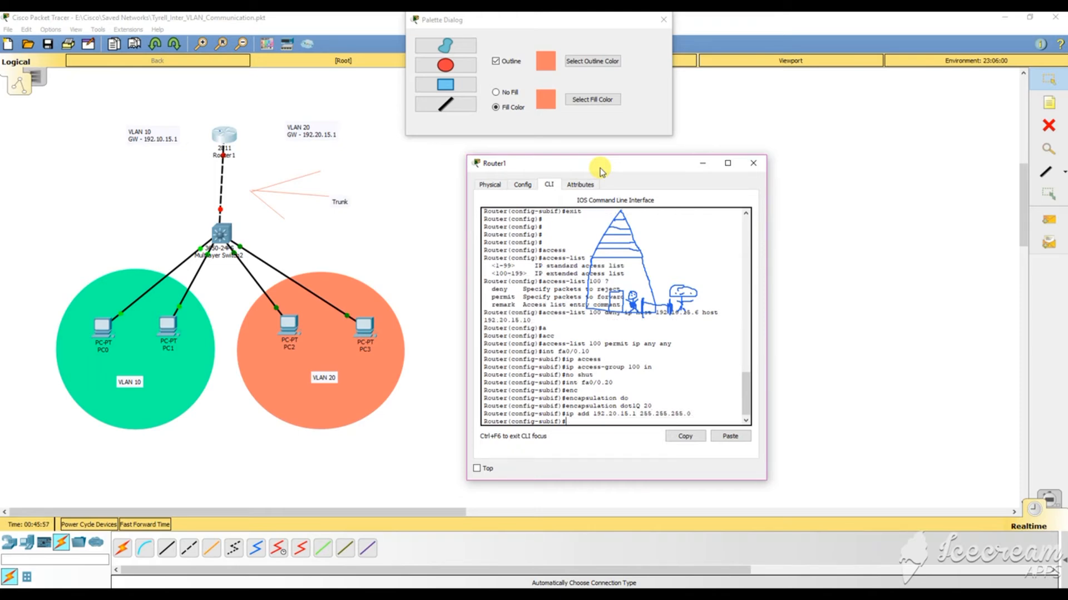
Apply access list 100 inbound on subinterface fa0/0.20.
{"action": "type", "text": "ip ac"}
{"action": "key", "text": "Tab"}
{"action": "type", "text": "100"}
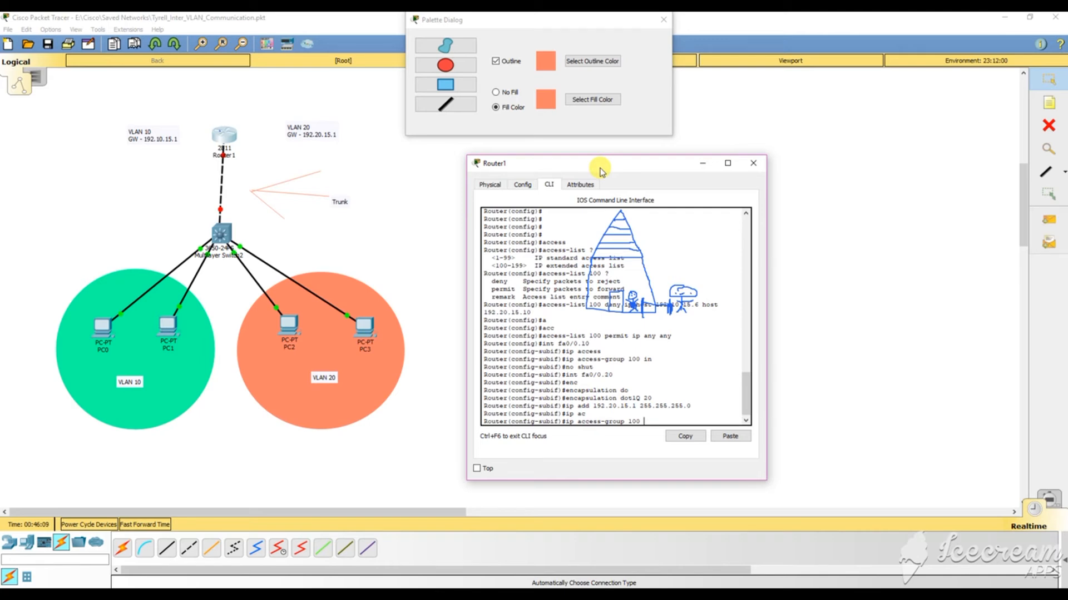
{"action": "key", "text": "Return"}
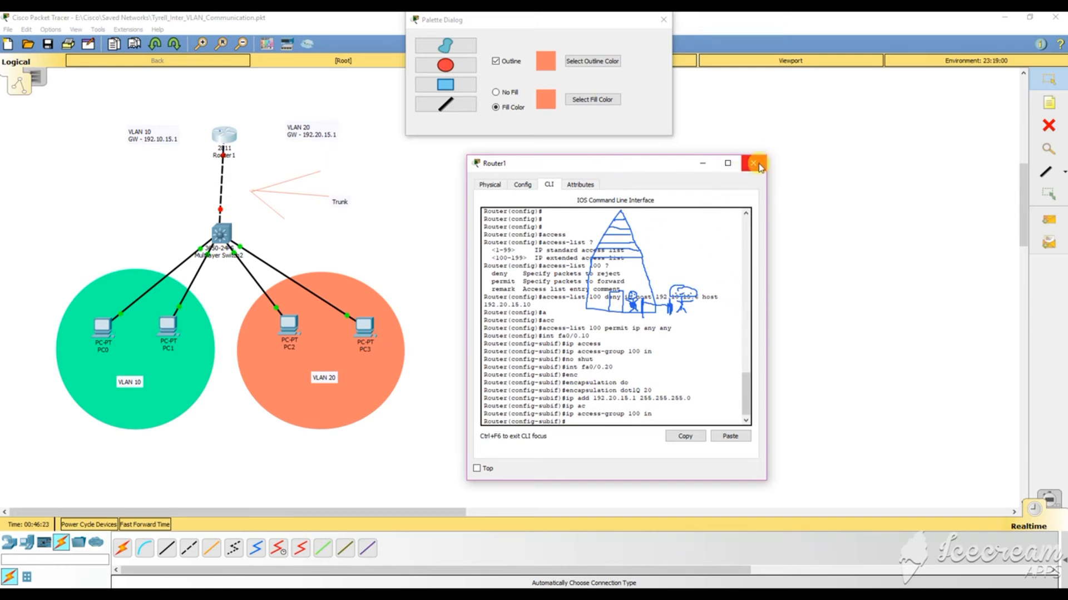
Exit the subinterface configuration and enable the router's physical interface fa0/0 with no shut.
{"action": "mouse_move", "coordinate": [673, 168]}
{"action": "left_mouse_down"}
{"action": "mouse_move", "coordinate": [627, 167]}
{"action": "mouse_move", "coordinate": [665, 167]}
{"action": "mouse_move", "coordinate": [686, 188]}
{"action": "mouse_move", "coordinate": [699, 222]}
{"action": "mouse_move", "coordinate": [686, 233]}
{"action": "mouse_move", "coordinate": [653, 161]}
{"action": "mouse_move", "coordinate": [674, 186]}
{"action": "mouse_move", "coordinate": [683, 179]}
{"action": "left_mouse_up"}
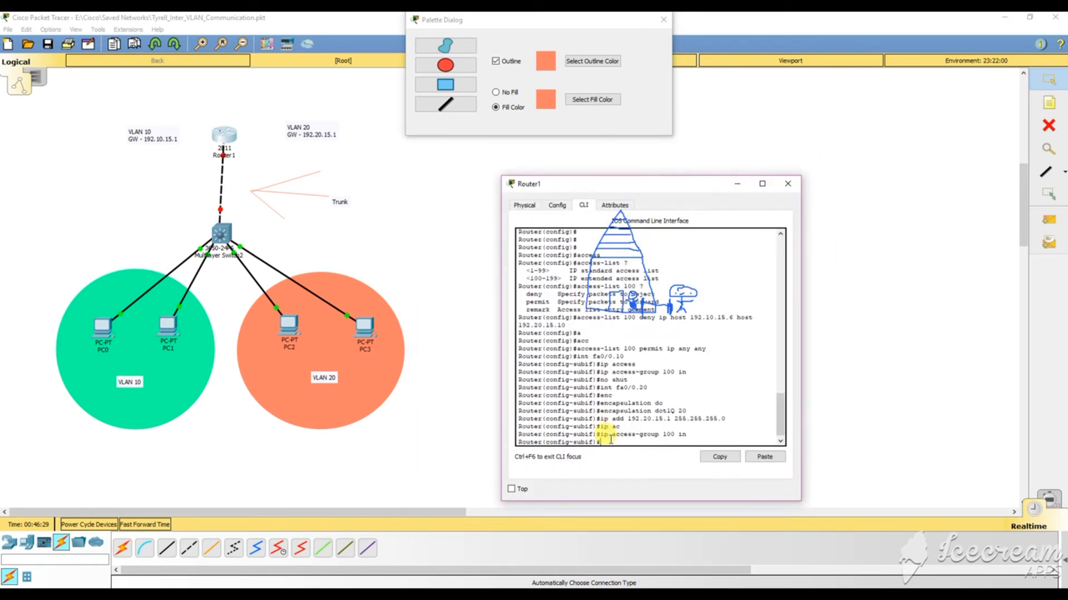
{"action": "type", "text": "exit"}
{"action": "key", "text": "Return"}
{"action": "type", "text": "int fa0/0"}
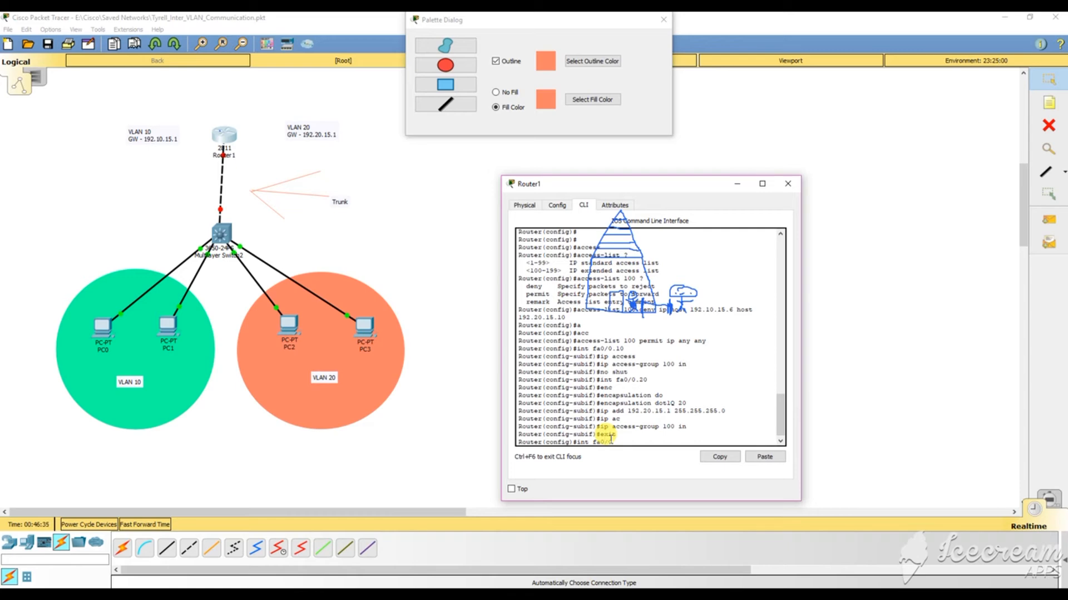
{"action": "key", "text": "Return"}
{"action": "type", "text": "no shut"}
{"action": "key", "text": "Return"}
{"action": "key", "text": "Return"}
{"action": "key", "text": "Return"}
{"action": "key", "text": "Return"}
{"action": "key", "text": "Return"}
{"action": "key", "text": "Return"}
{"action": "key", "text": "Return"}
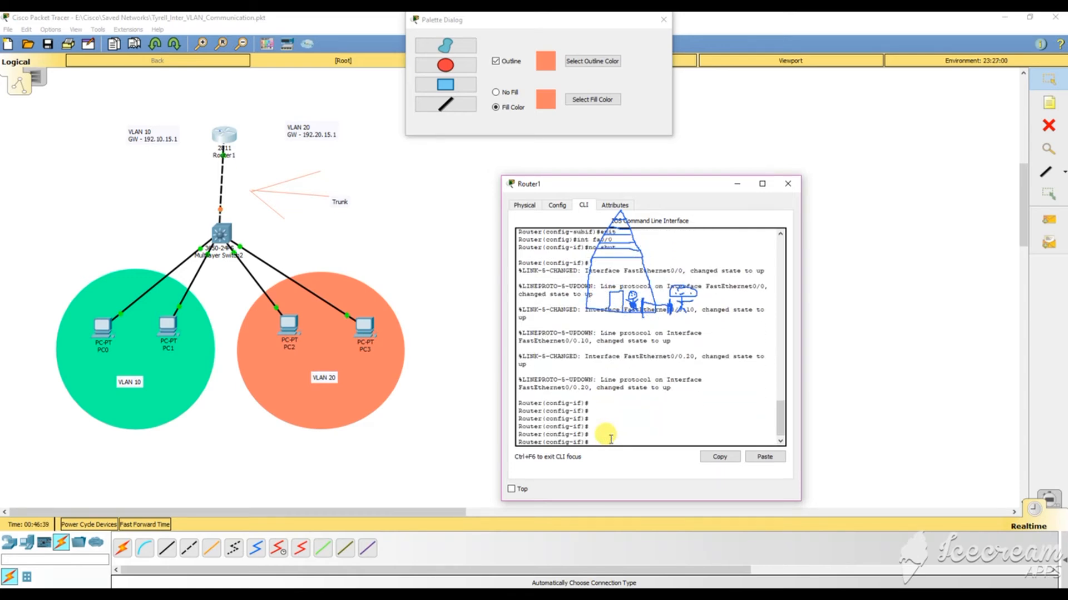
End the router's configuration mode and ping 192.10.15.10 from the privileged prompt.
{"action": "type", "text": "ping 192.10.15.10"}
{"action": "key", "text": "Return"}
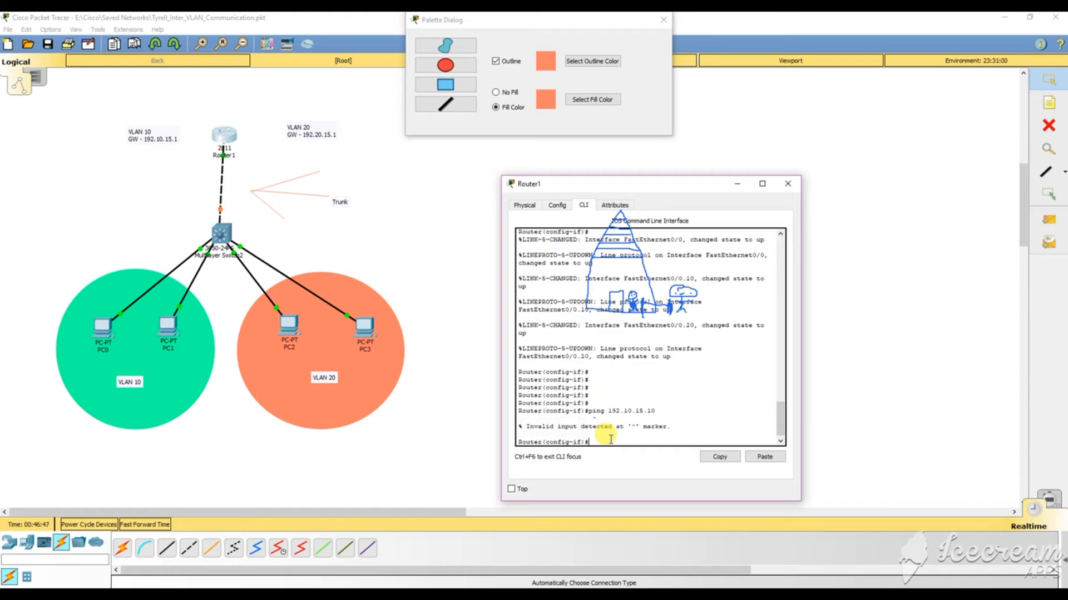
{"action": "type", "text": "end"}
{"action": "key", "text": "Return"}
{"action": "key", "text": "Return"}
{"action": "key", "text": "Return"}
{"action": "key", "text": "Return"}
{"action": "type", "text": "ping"}
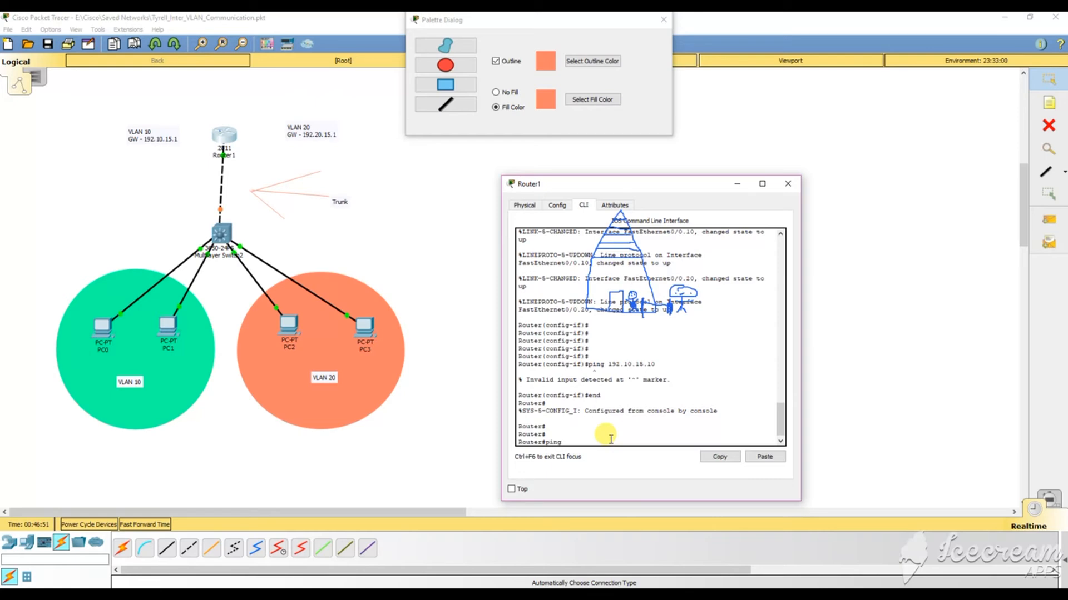
{"action": "type", "text": " 192.10.15.10"}
{"action": "key", "text": "Return"}
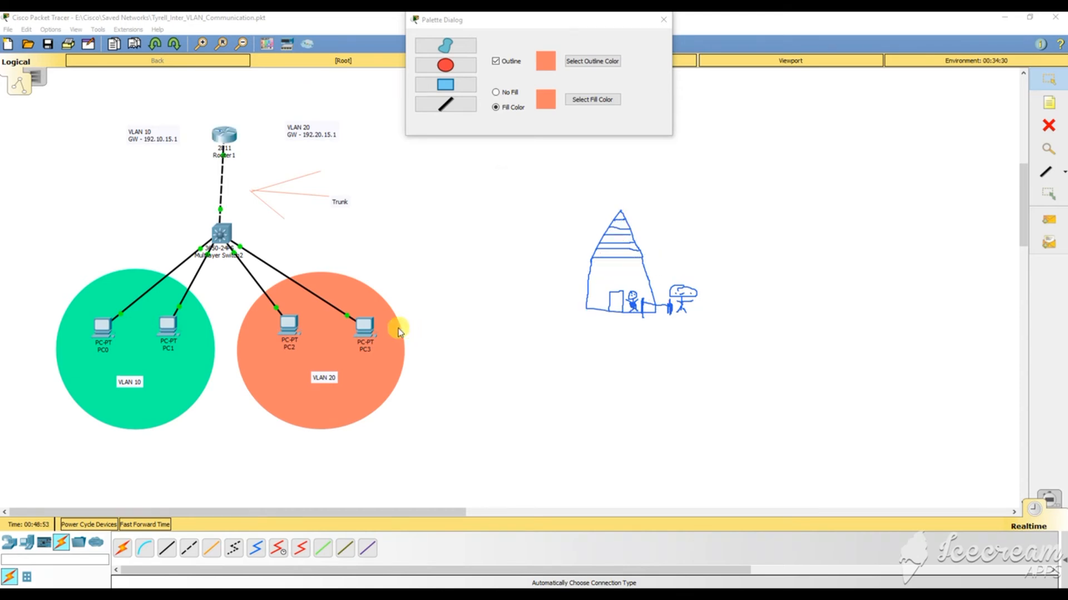
Open PC0's Command Prompt and ping 192.10.15.10 to test connectivity within VLAN 10.
{"action": "left_click", "coordinate": [99, 326]}
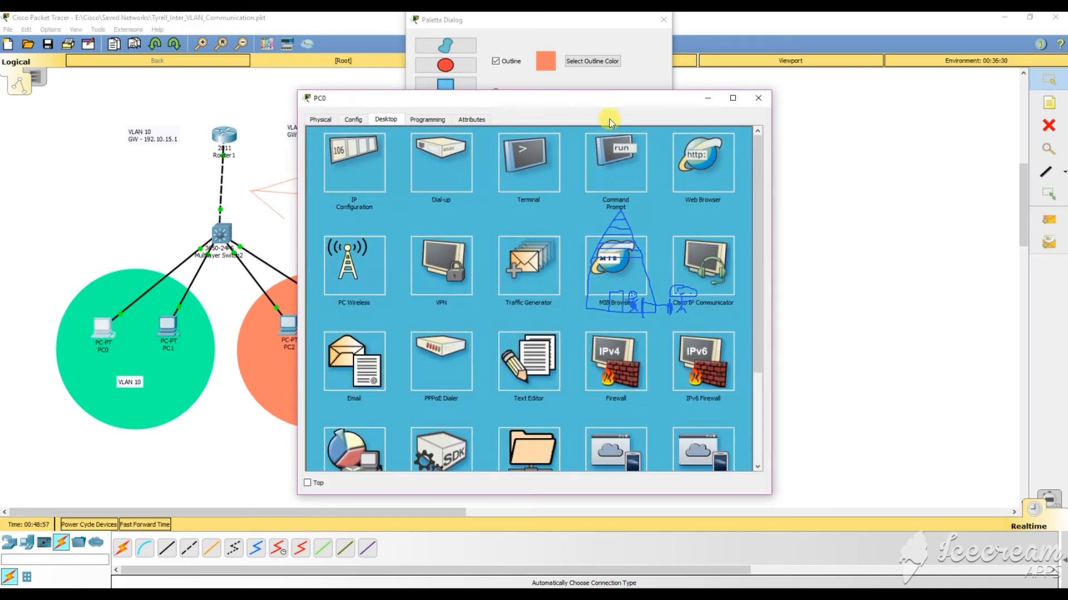
{"action": "left_click_drag", "start_coordinate": [608, 96], "coordinate": [358, 87]}
{"action": "left_click", "coordinate": [356, 147]}
{"action": "scroll", "coordinate": [306, 295], "scroll_direction": "down", "scroll_amount": 6}
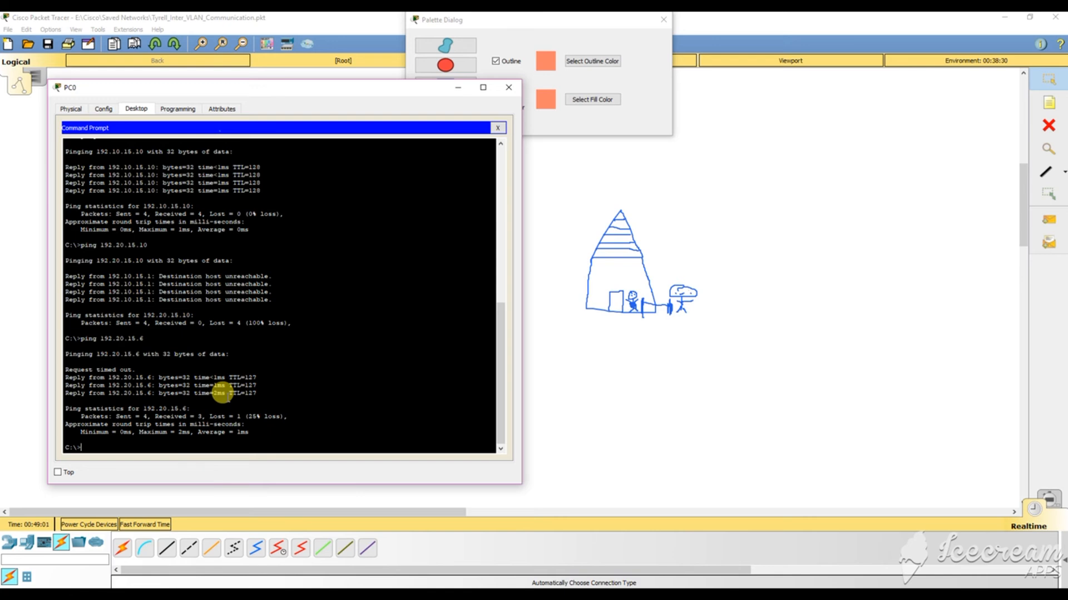
{"action": "type", "text": "ping 192.20"}
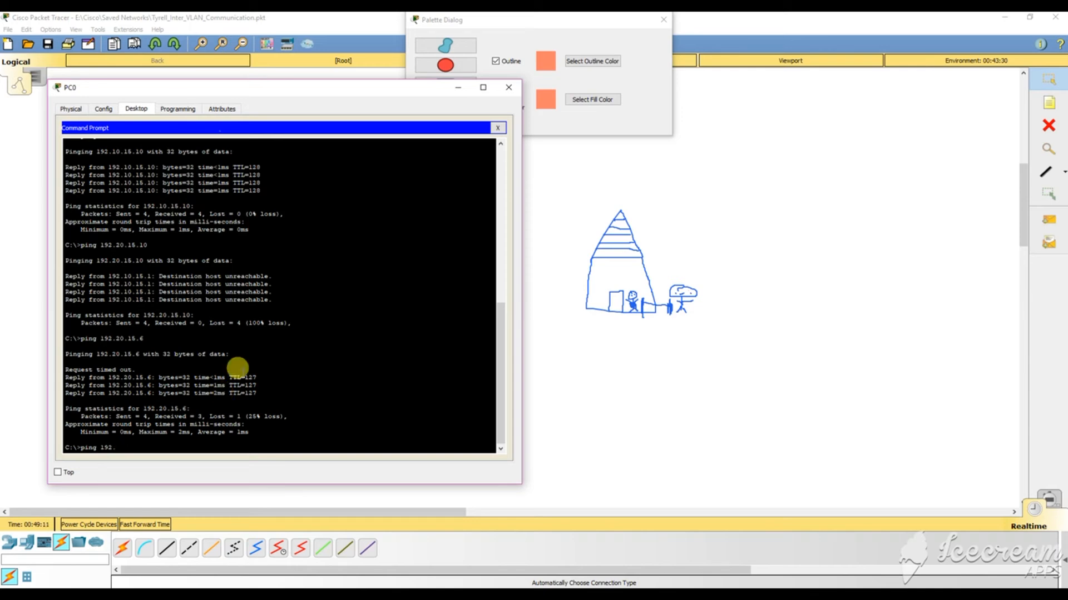
{"action": "left_click_drag", "start_coordinate": [244, 89], "coordinate": [245, 121]}
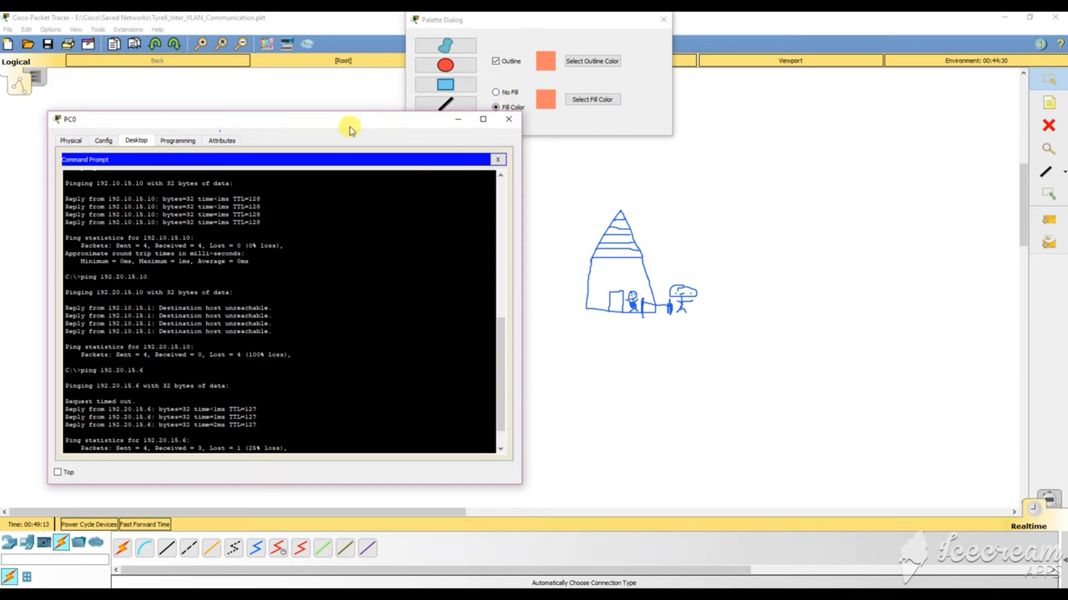
{"action": "left_click_drag", "start_coordinate": [334, 118], "coordinate": [730, 95]}
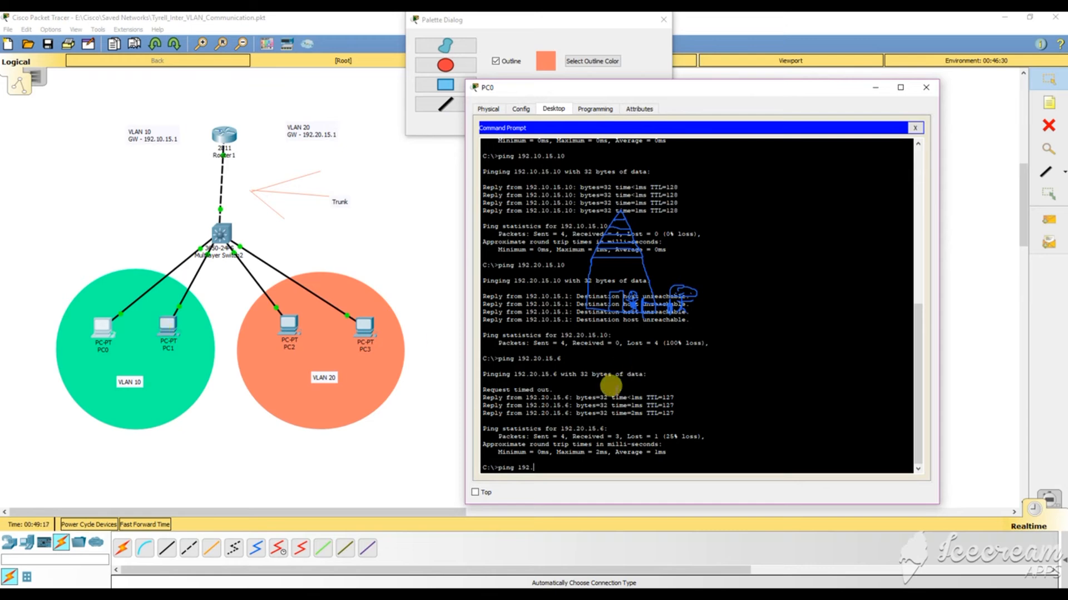
{"action": "type", "text": "10.1"}
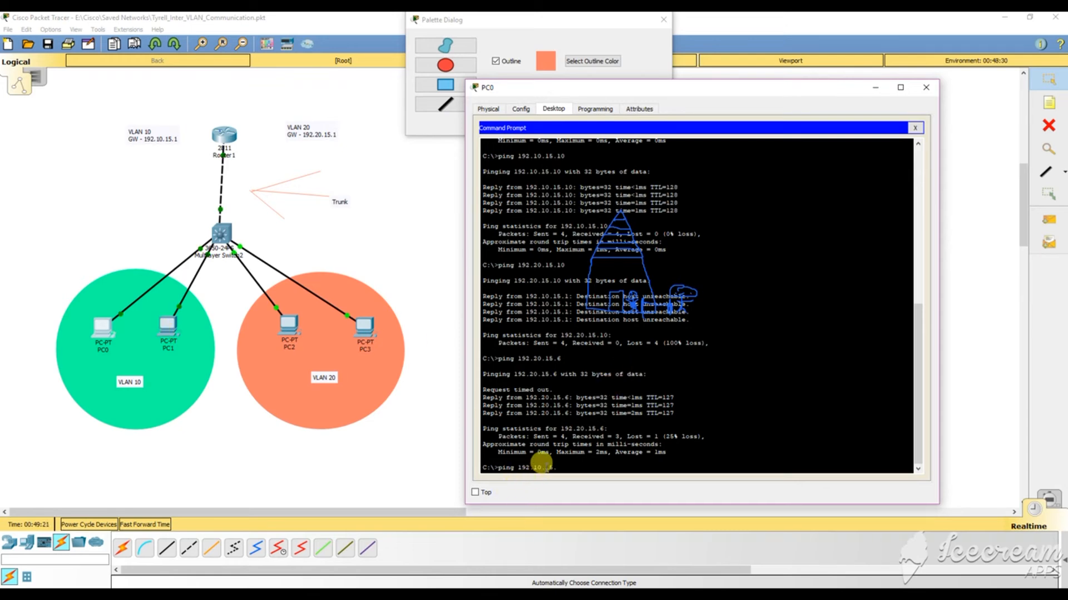
{"action": "type", "text": "5.10"}
{"action": "key", "text": "Return"}
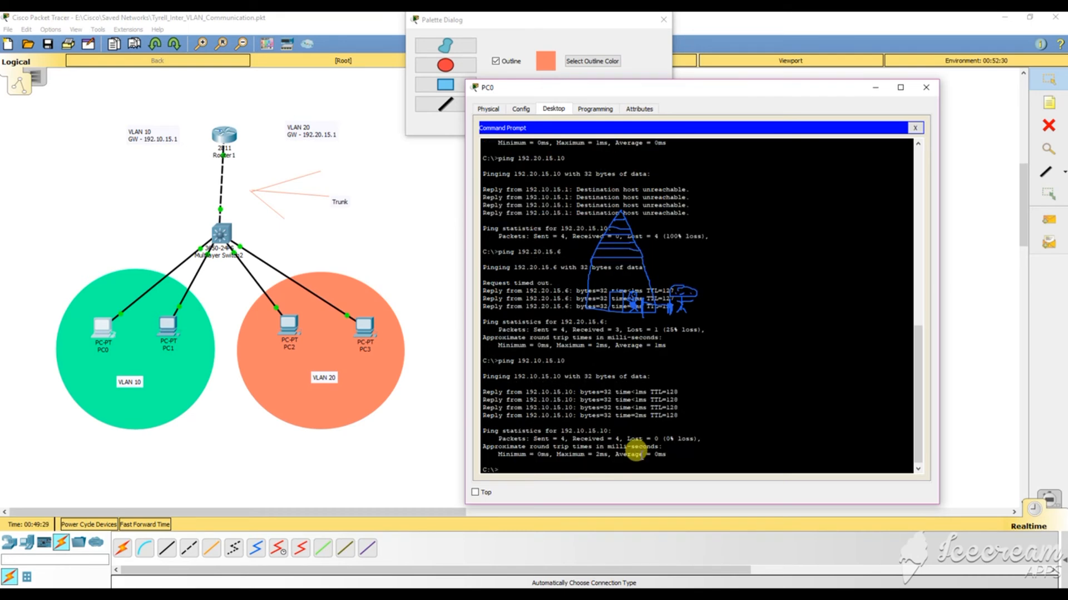
Ping the VLAN 10 gateway 192.10.15.1 and the VLAN 20 host 192.20.15.6 from PC0.
{"action": "type", "text": "ping 192.10.15.1"}
{"action": "key", "text": "Return"}
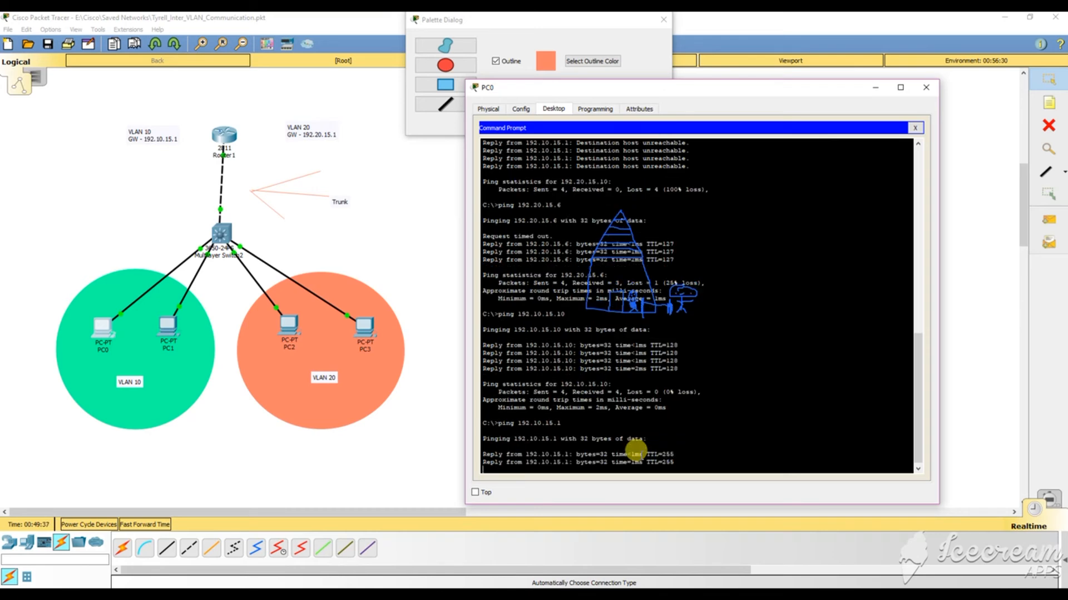
{"action": "type", "text": "ping 192"}
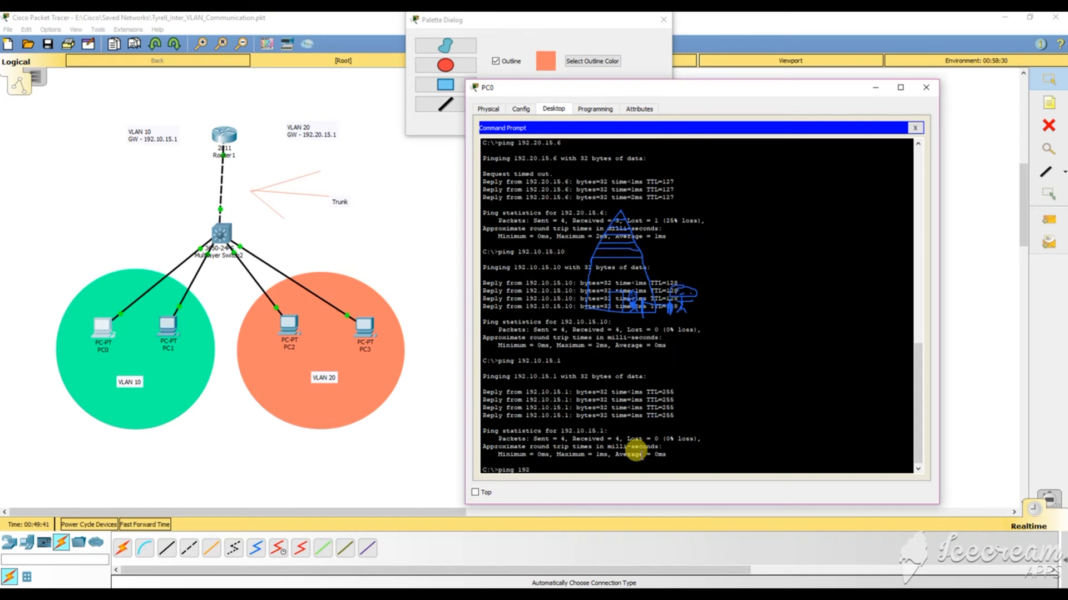
{"action": "type", "text": ".20.15.6"}
{"action": "key", "text": "Return"}
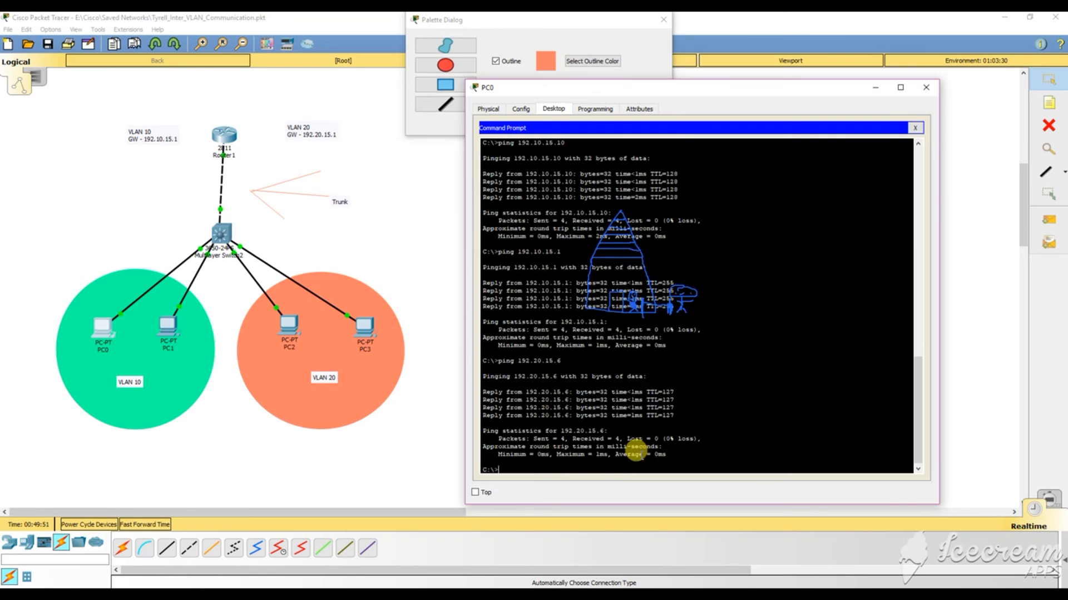
Ping the VLAN 20 host 192.20.15.10 from PC0 and examine the reply lines.
{"action": "type", "text": "ping 192.20.15.10"}
{"action": "key", "text": "Return"}
{"action": "left_click_drag", "start_coordinate": [692, 448], "coordinate": [572, 417]}
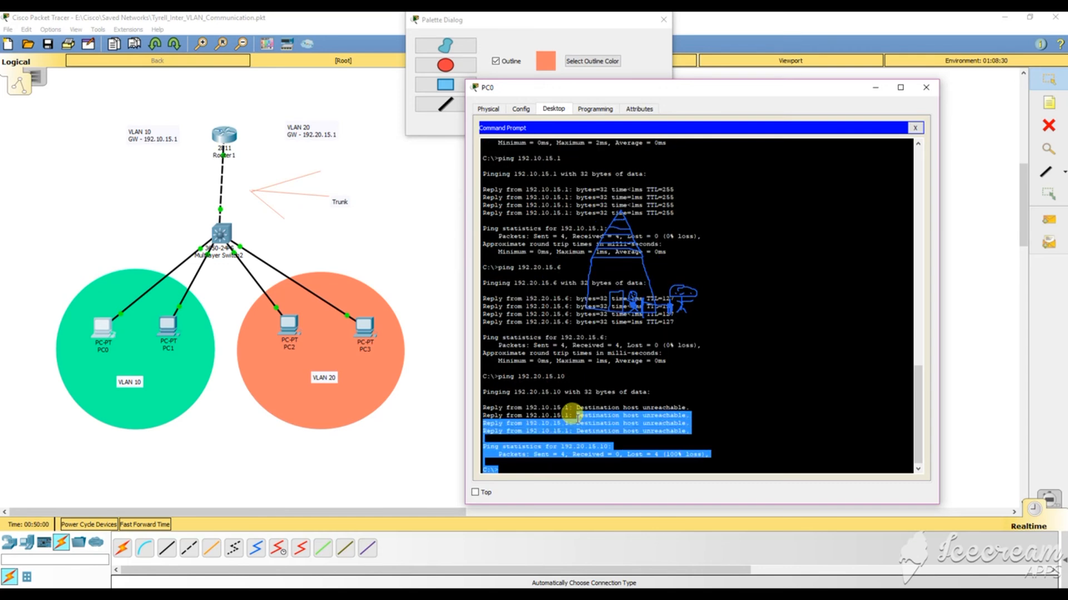
{"action": "left_click", "coordinate": [572, 417]}
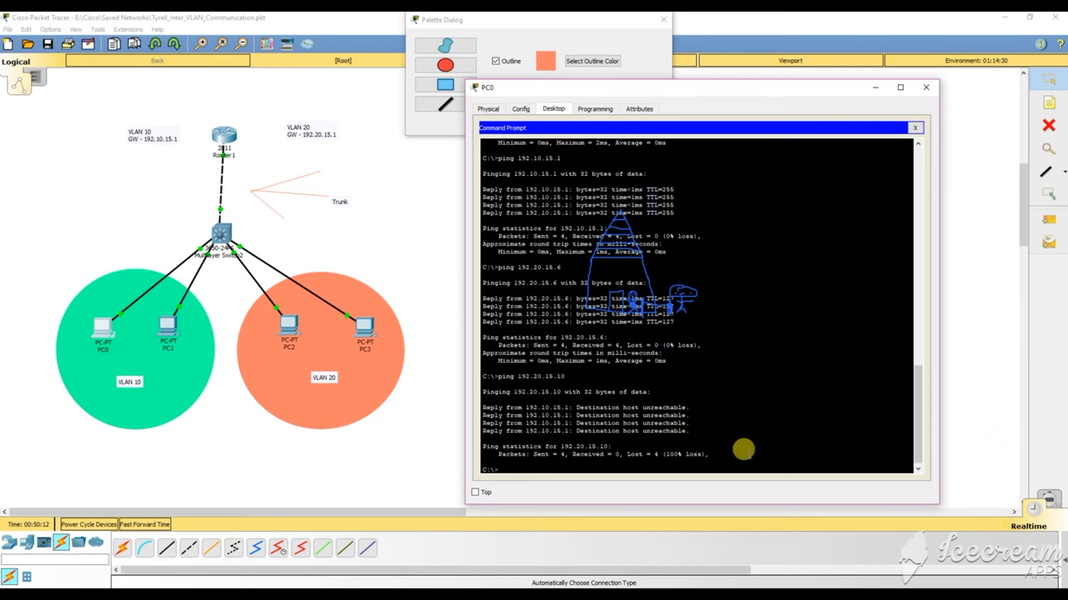
{"action": "left_click_drag", "start_coordinate": [675, 423], "coordinate": [400, 420]}
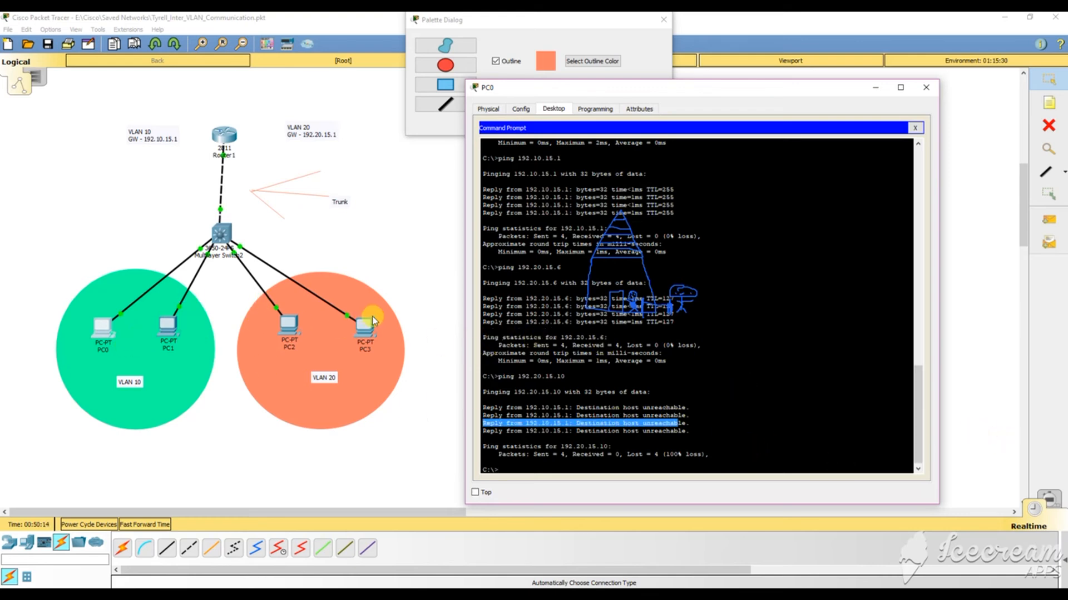
{"action": "left_click", "coordinate": [687, 423]}
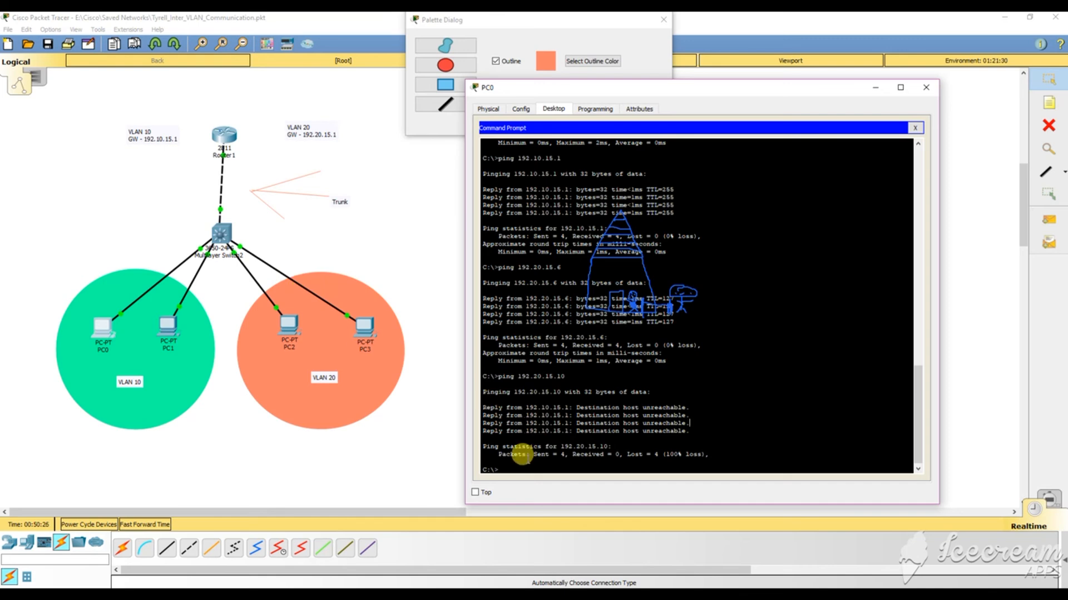
{"action": "left_click", "coordinate": [523, 470]}
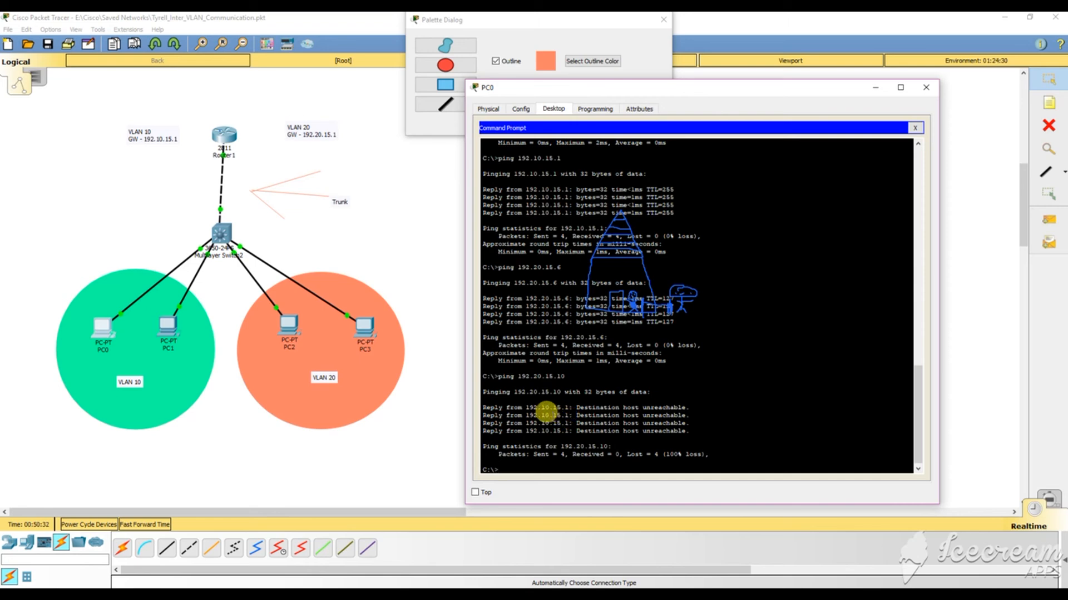
{"action": "left_click_drag", "start_coordinate": [689, 433], "coordinate": [521, 384]}
{"action": "left_click", "coordinate": [520, 383]}
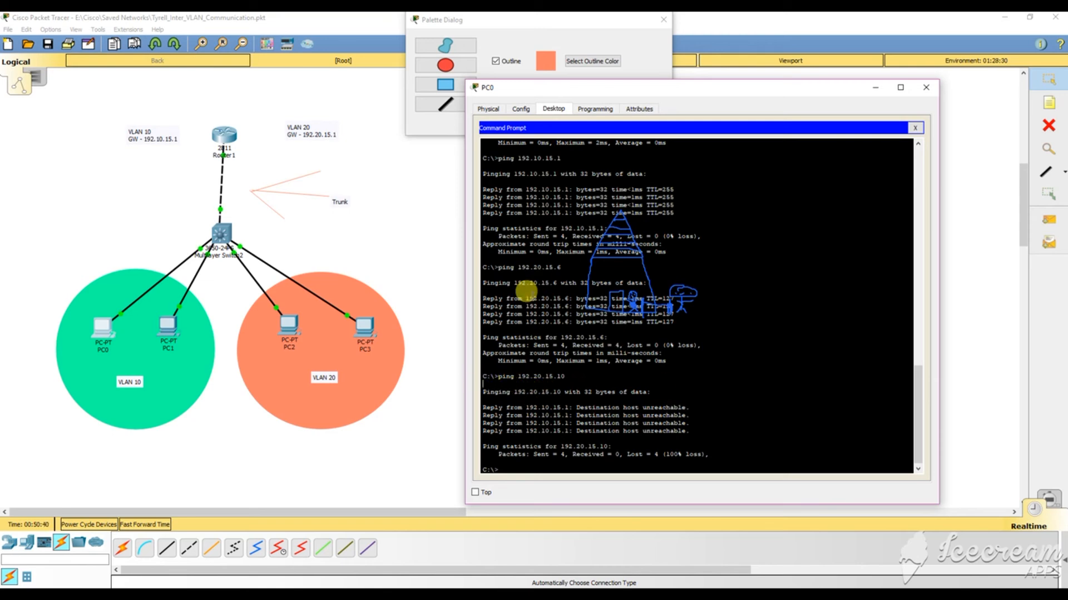
Review PC0's command history and examine each response line of the earlier ping to 192.20.15.6.
{"action": "scroll", "coordinate": [572, 317], "scroll_direction": "up", "scroll_amount": 4}
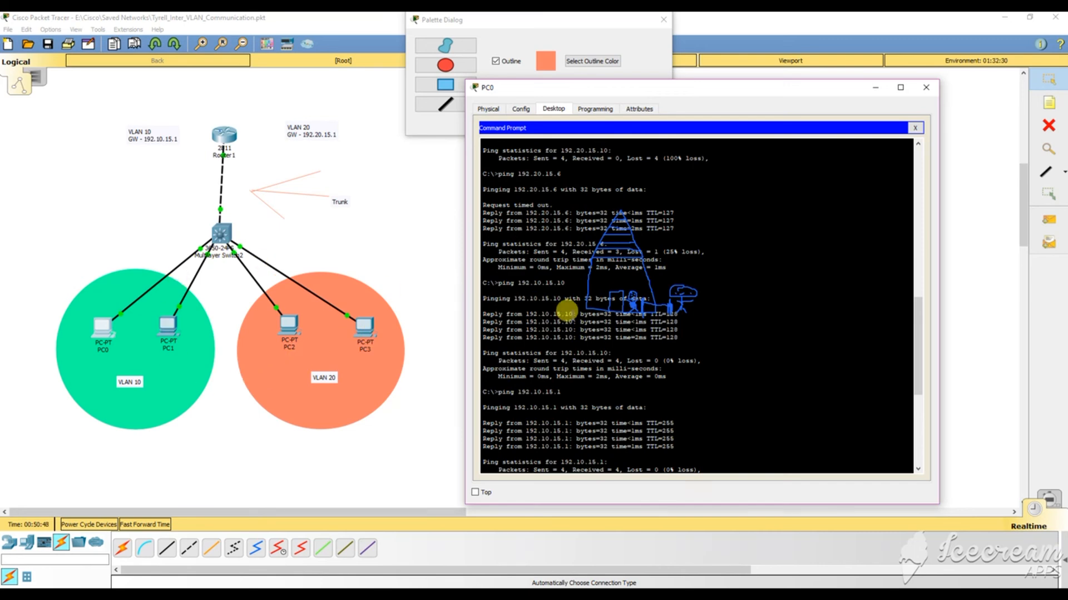
{"action": "scroll", "coordinate": [565, 309], "scroll_direction": "down", "scroll_amount": 7}
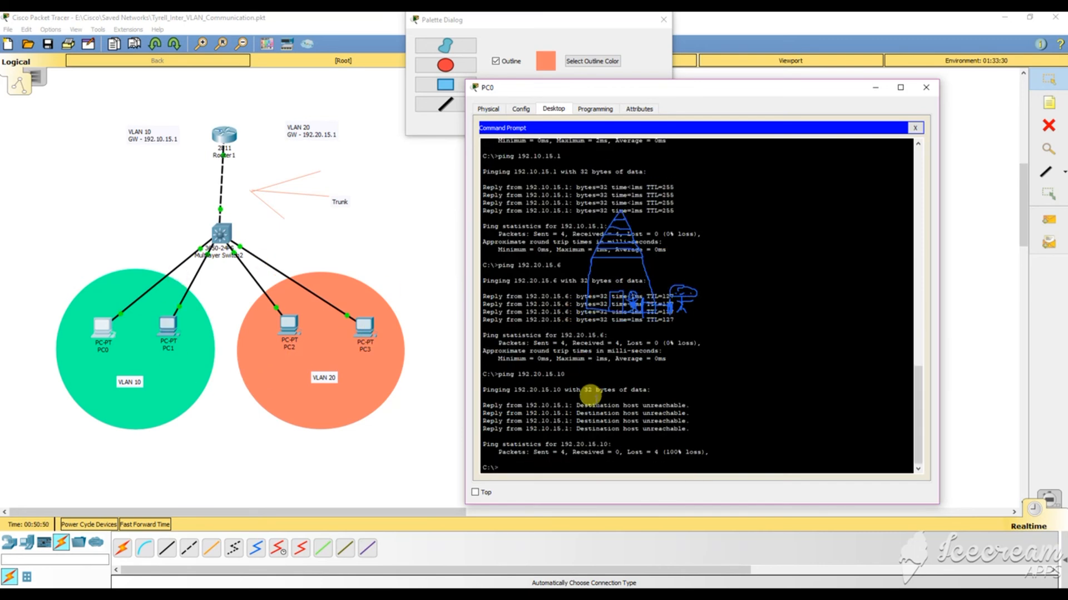
{"action": "scroll", "coordinate": [590, 395], "scroll_direction": "up", "scroll_amount": 7}
{"action": "scroll", "coordinate": [590, 395], "scroll_direction": "up", "scroll_amount": 8}
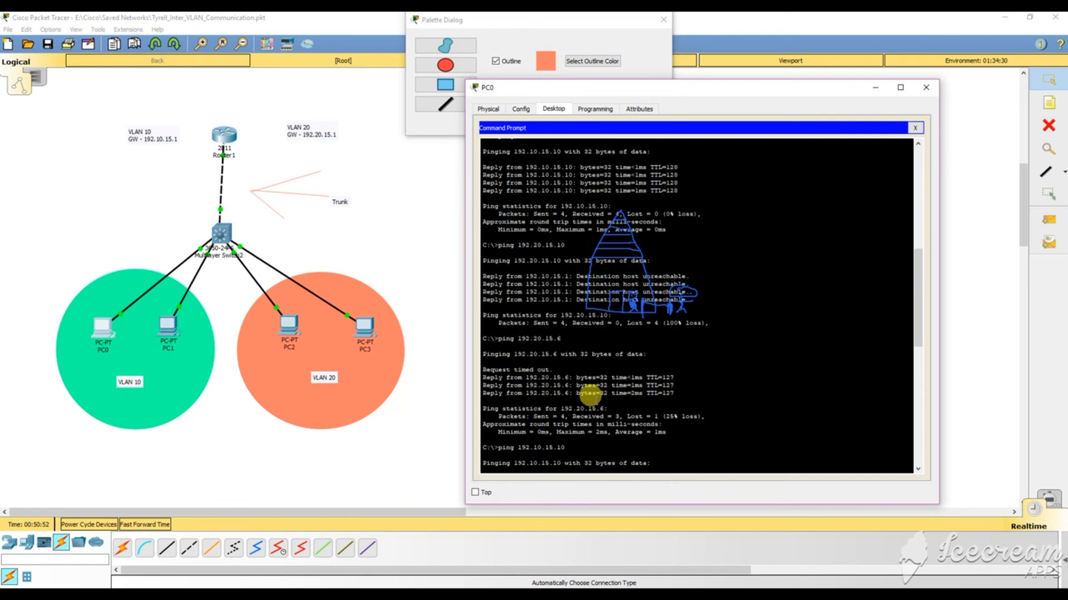
{"action": "scroll", "coordinate": [590, 396], "scroll_direction": "up", "scroll_amount": 3}
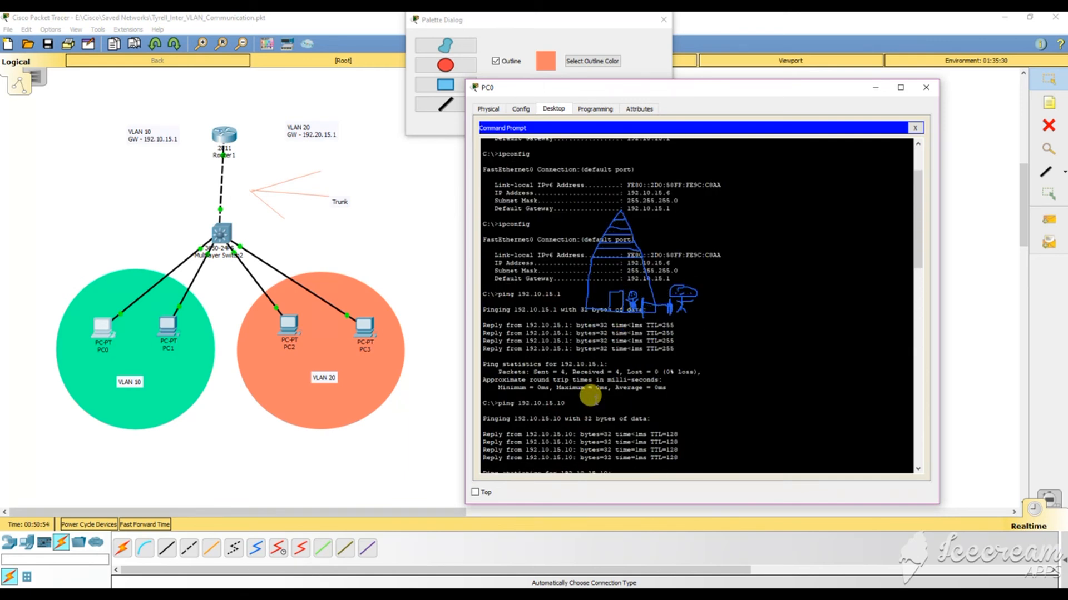
{"action": "scroll", "coordinate": [590, 395], "scroll_direction": "down", "scroll_amount": 7}
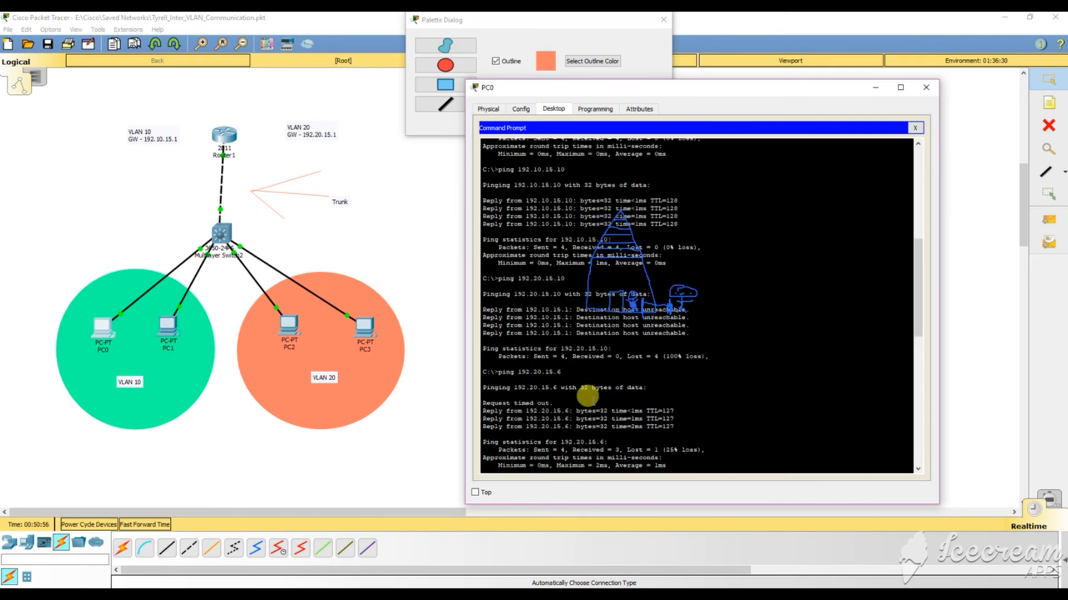
{"action": "left_click_drag", "start_coordinate": [550, 401], "coordinate": [477, 396]}
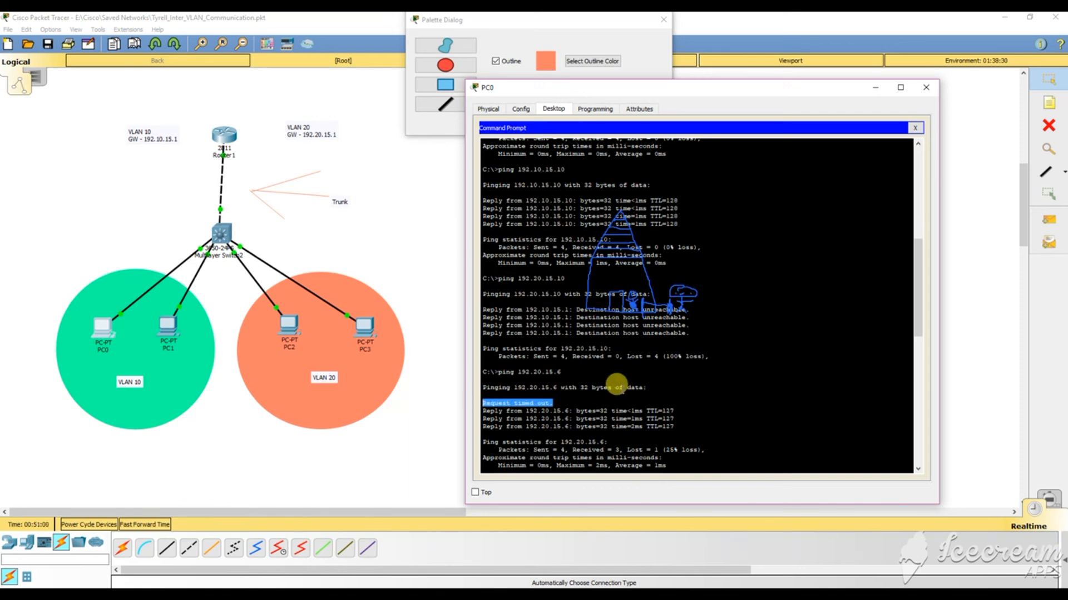
{"action": "left_click", "coordinate": [548, 400]}
{"action": "left_click_drag", "start_coordinate": [548, 400], "coordinate": [482, 401]}
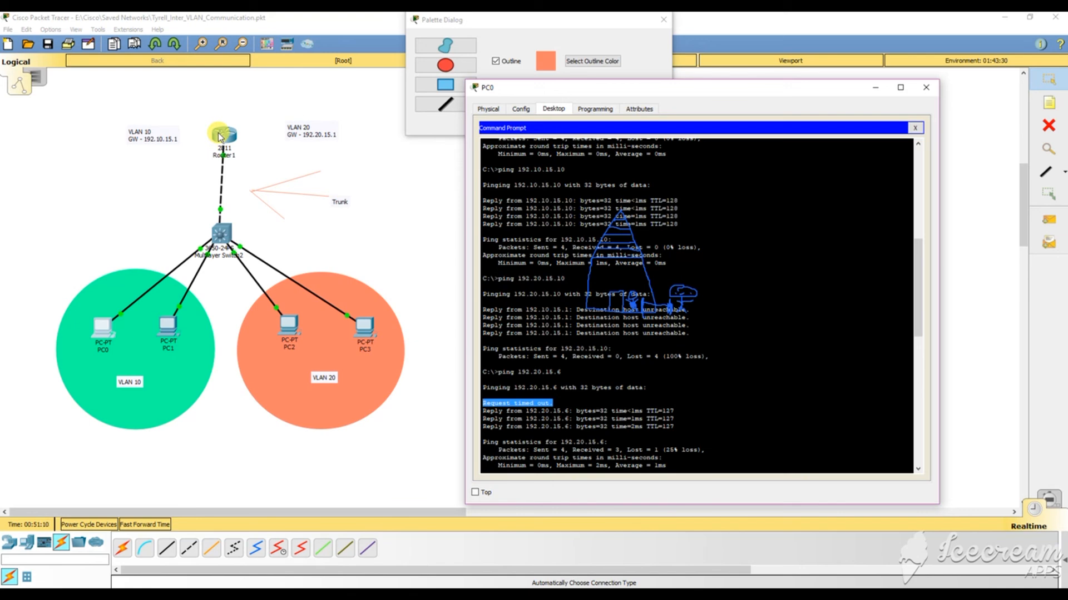
{"action": "left_click", "coordinate": [560, 395]}
{"action": "left_click_drag", "start_coordinate": [481, 402], "coordinate": [548, 401]}
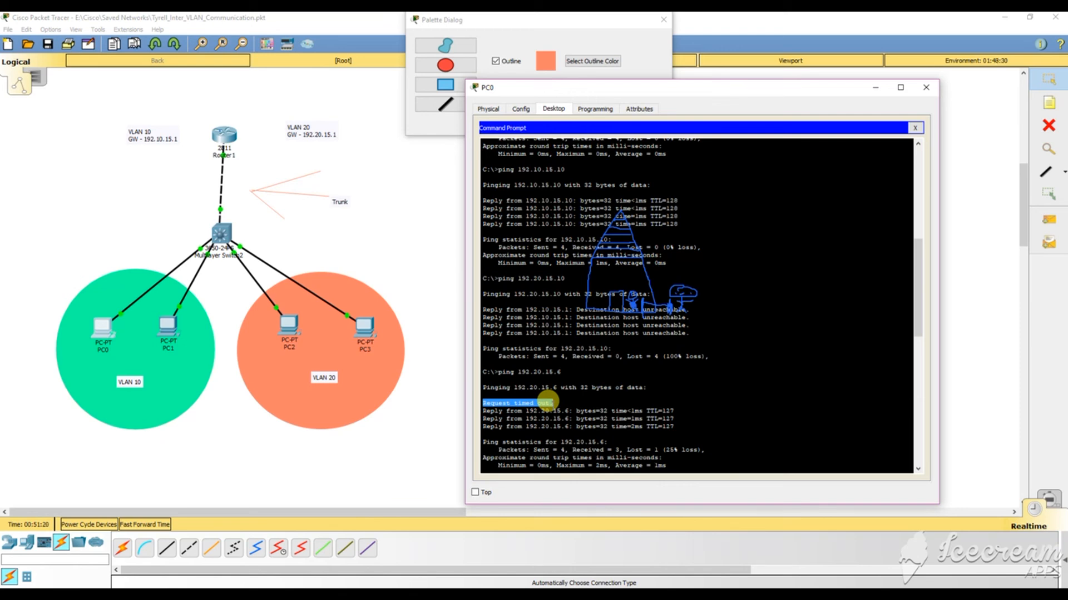
{"action": "left_click", "coordinate": [548, 401]}
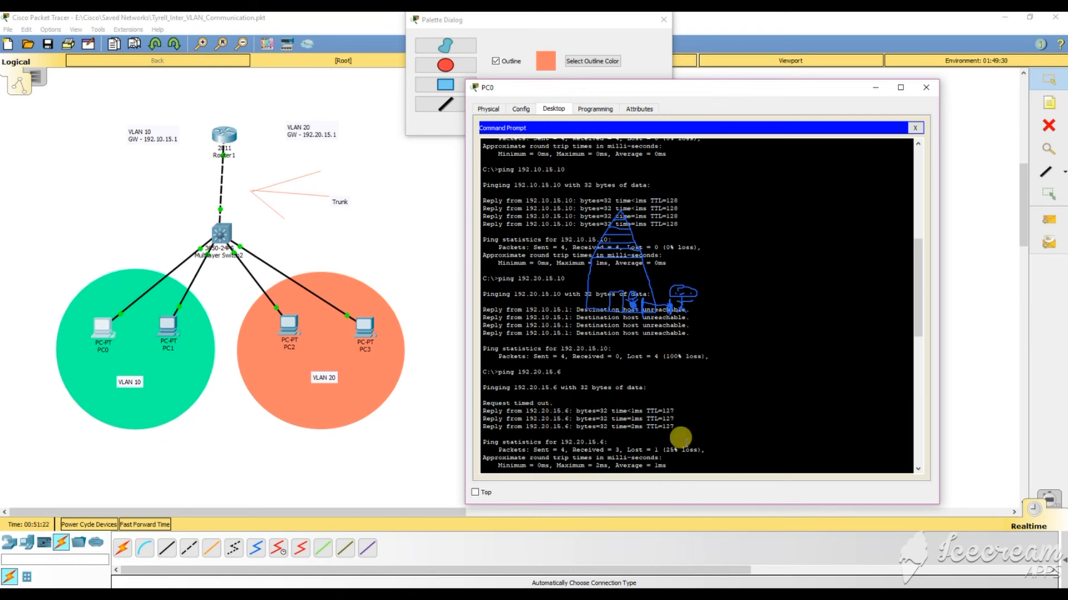
{"action": "left_click_drag", "start_coordinate": [675, 428], "coordinate": [467, 409]}
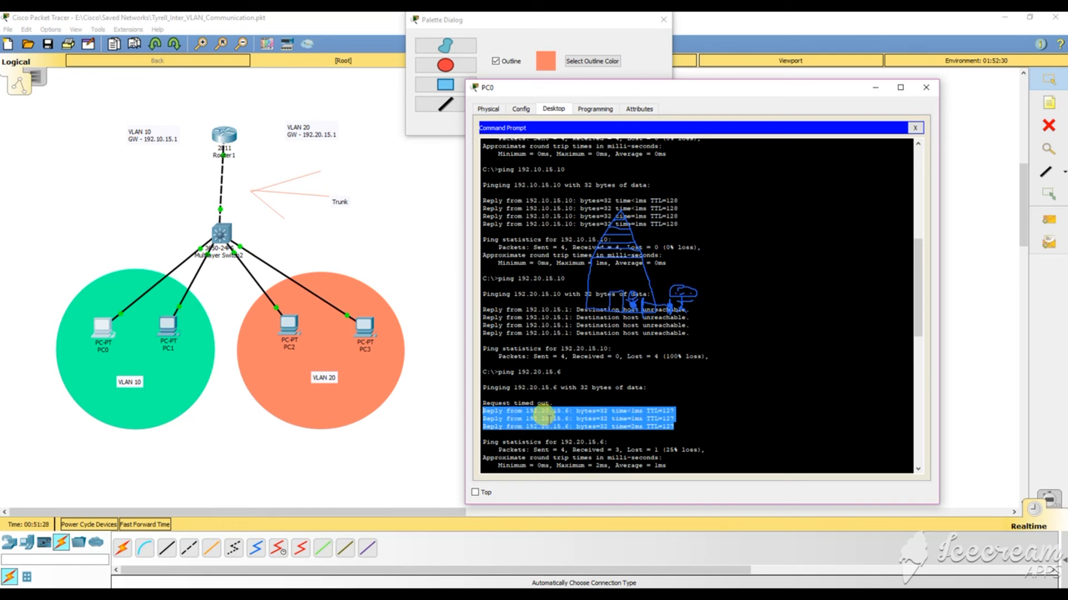
{"action": "left_click_drag", "start_coordinate": [552, 403], "coordinate": [482, 403]}
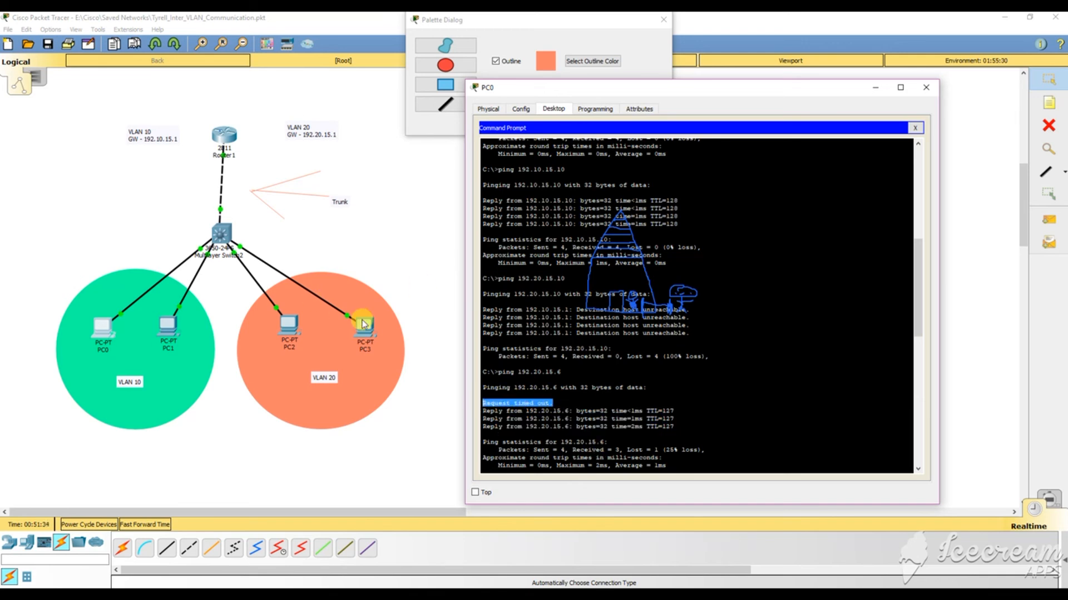
{"action": "left_click", "coordinate": [549, 402]}
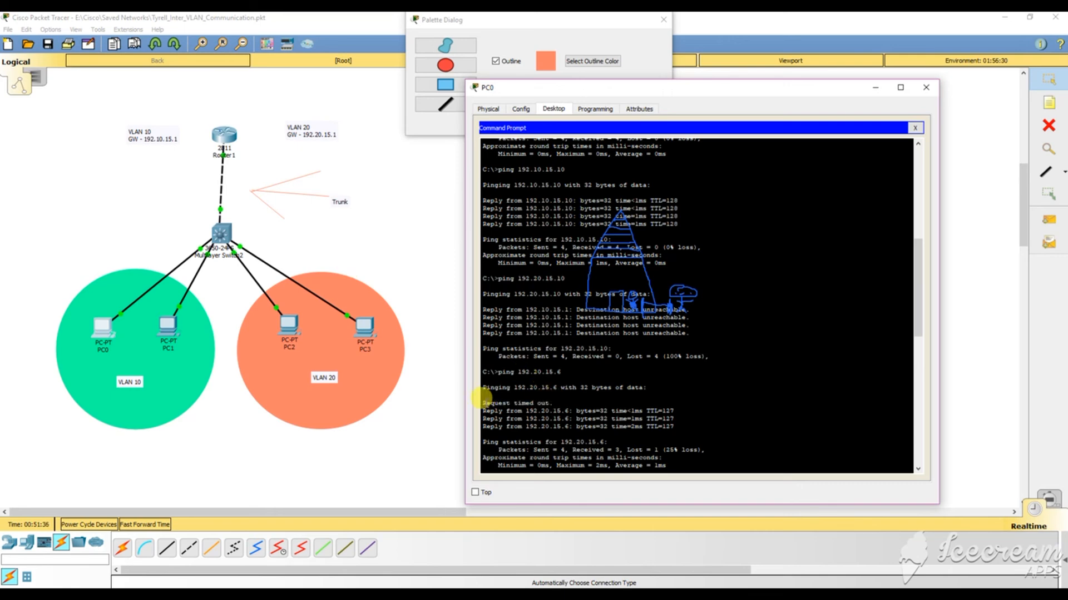
{"action": "left_click_drag", "start_coordinate": [482, 401], "coordinate": [551, 402]}
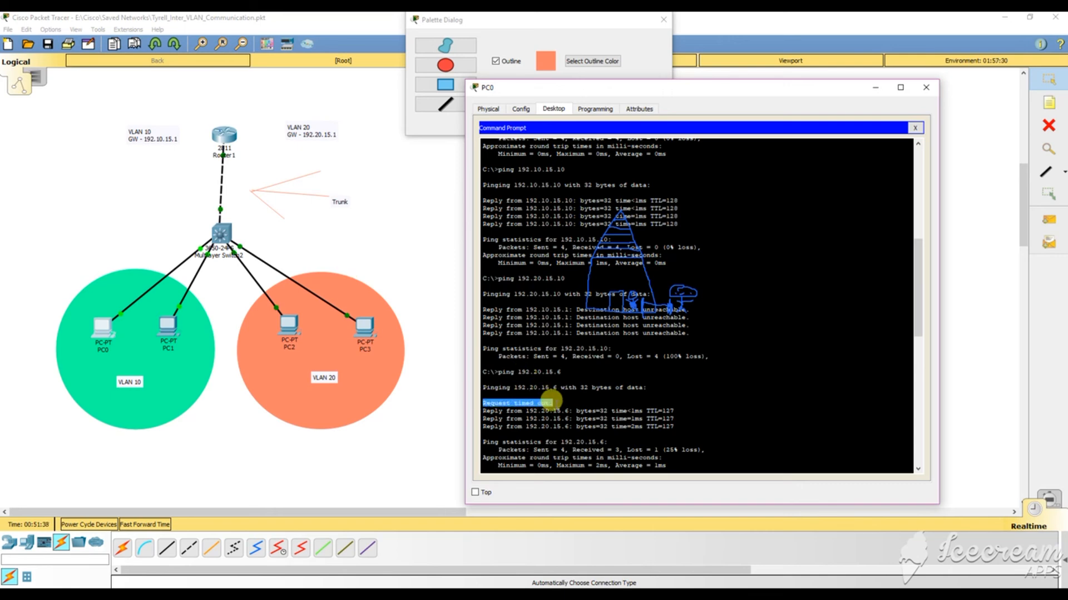
{"action": "left_click", "coordinate": [548, 400]}
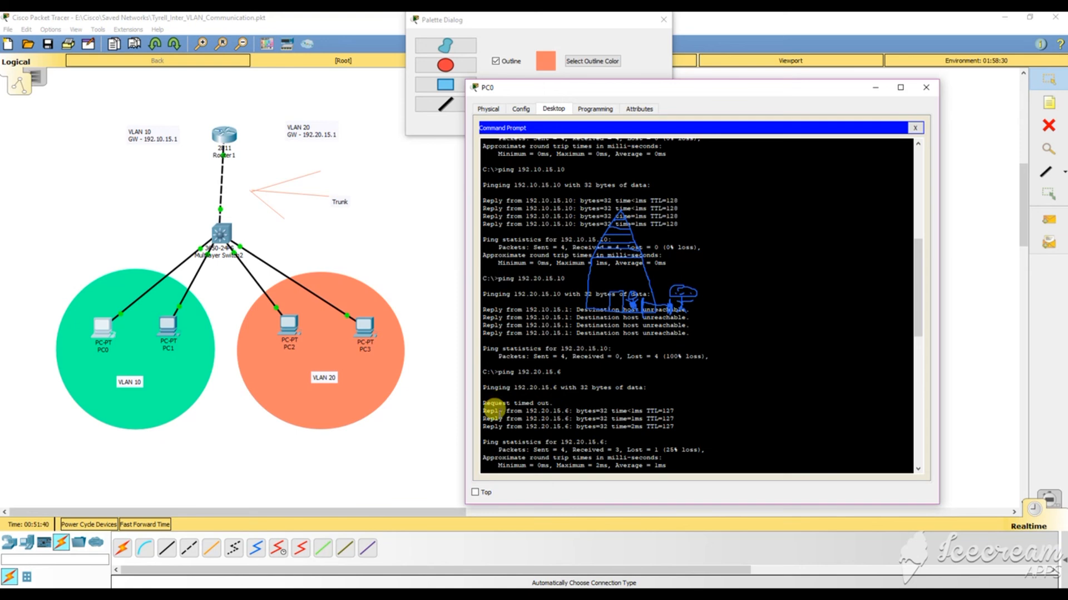
{"action": "left_click_drag", "start_coordinate": [482, 410], "coordinate": [677, 427]}
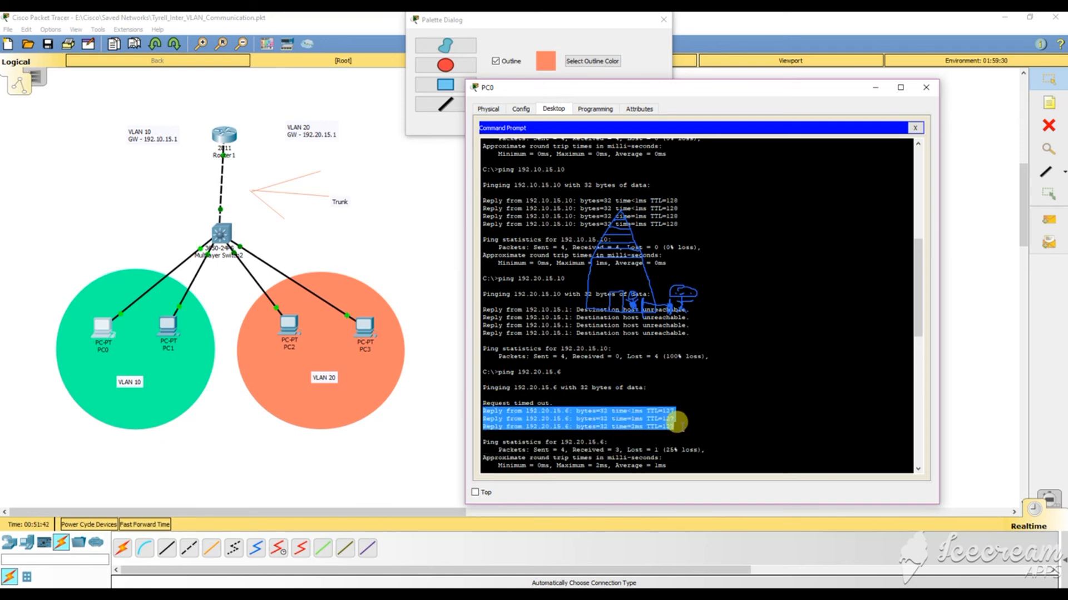
{"action": "left_click_drag", "start_coordinate": [679, 426], "coordinate": [473, 405]}
{"action": "left_click", "coordinate": [516, 415]}
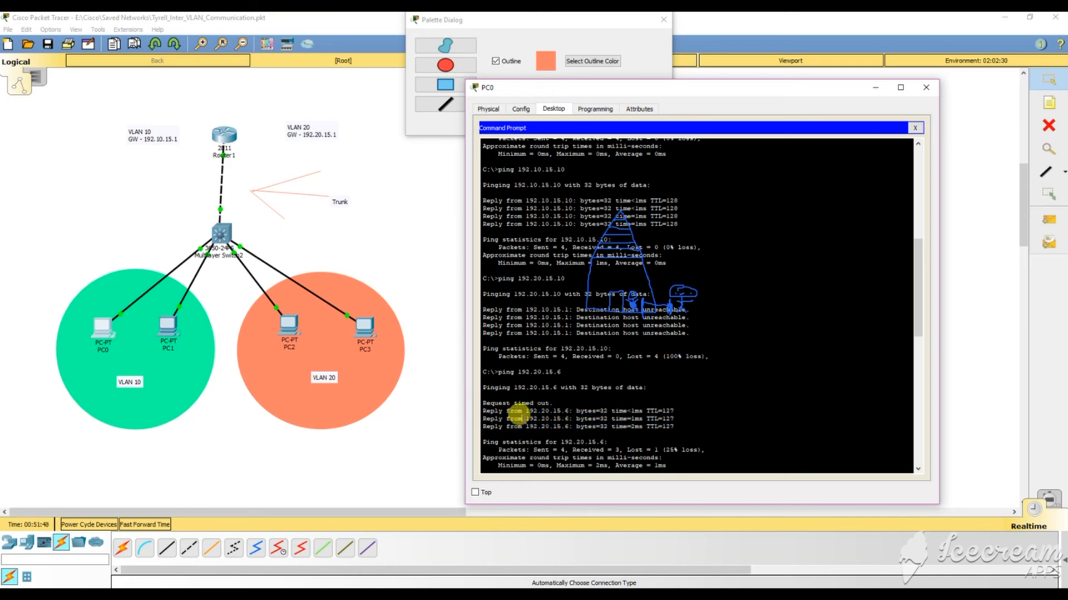